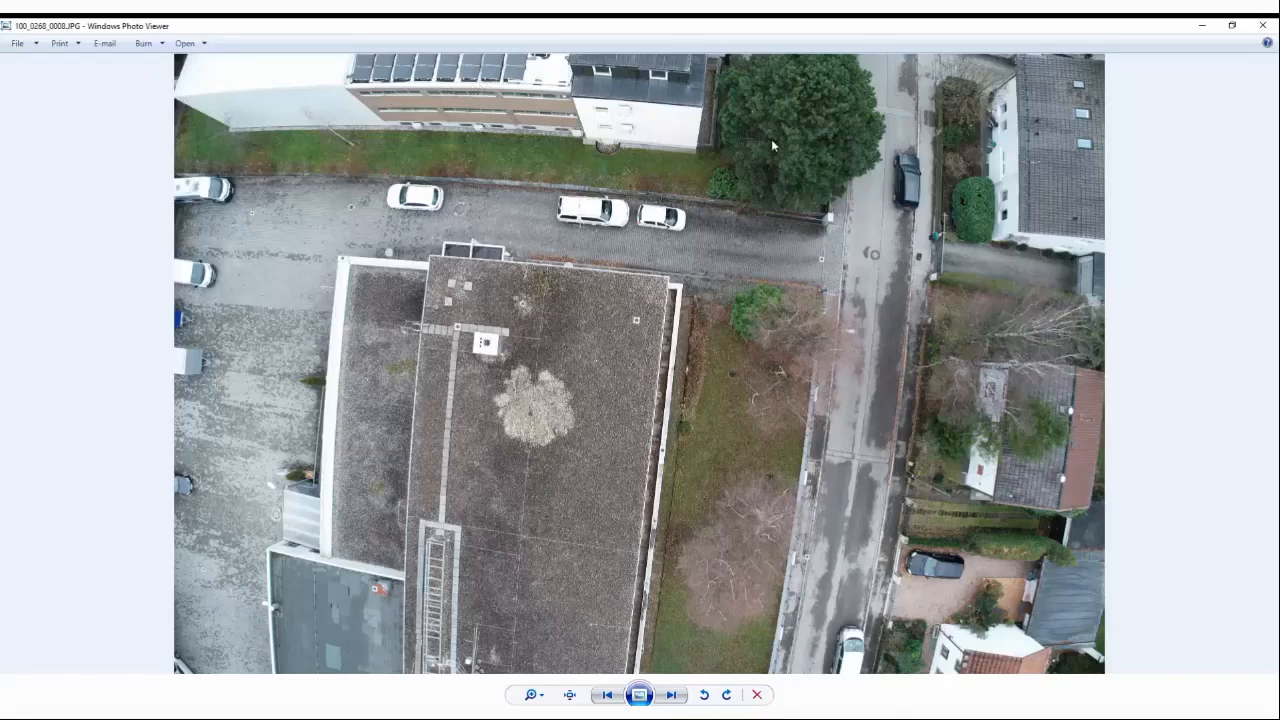
Browse the aerial photos from 100_0268_0008.JPG through 100_0268_0012.JPG and minimise the photo viewer
key(Right)
key(Right)
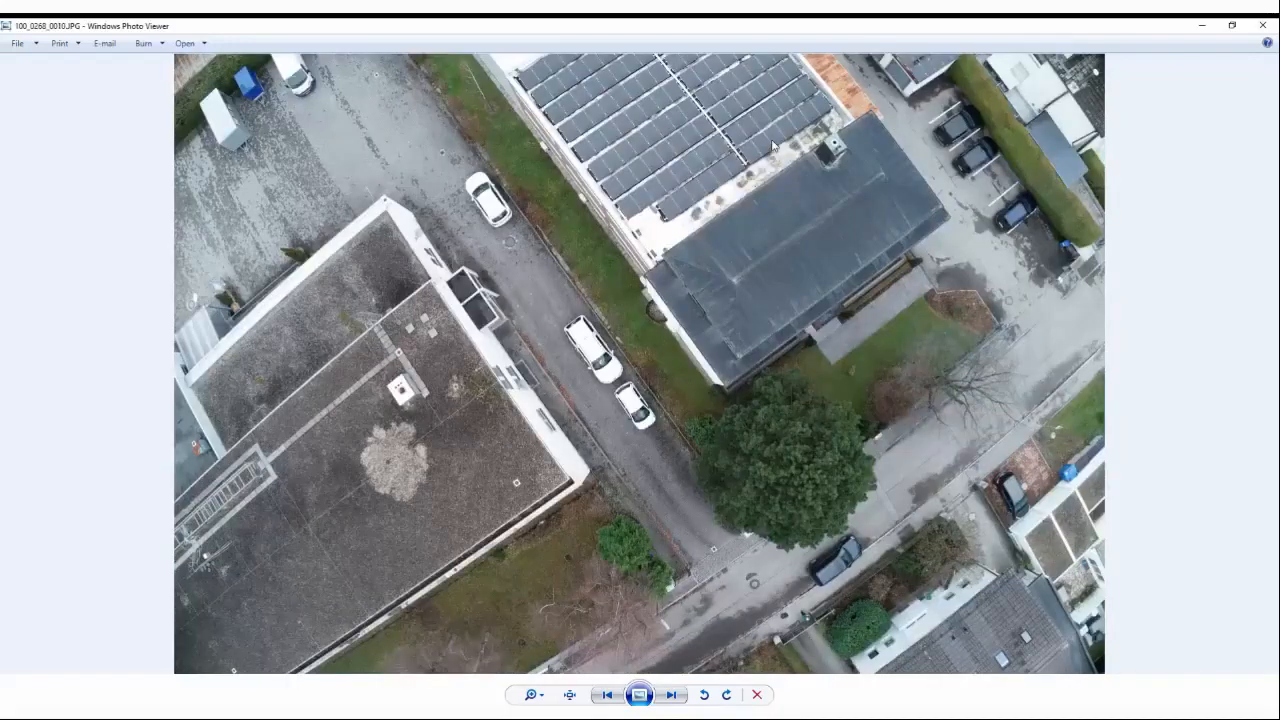
key(Right)
key(Right)
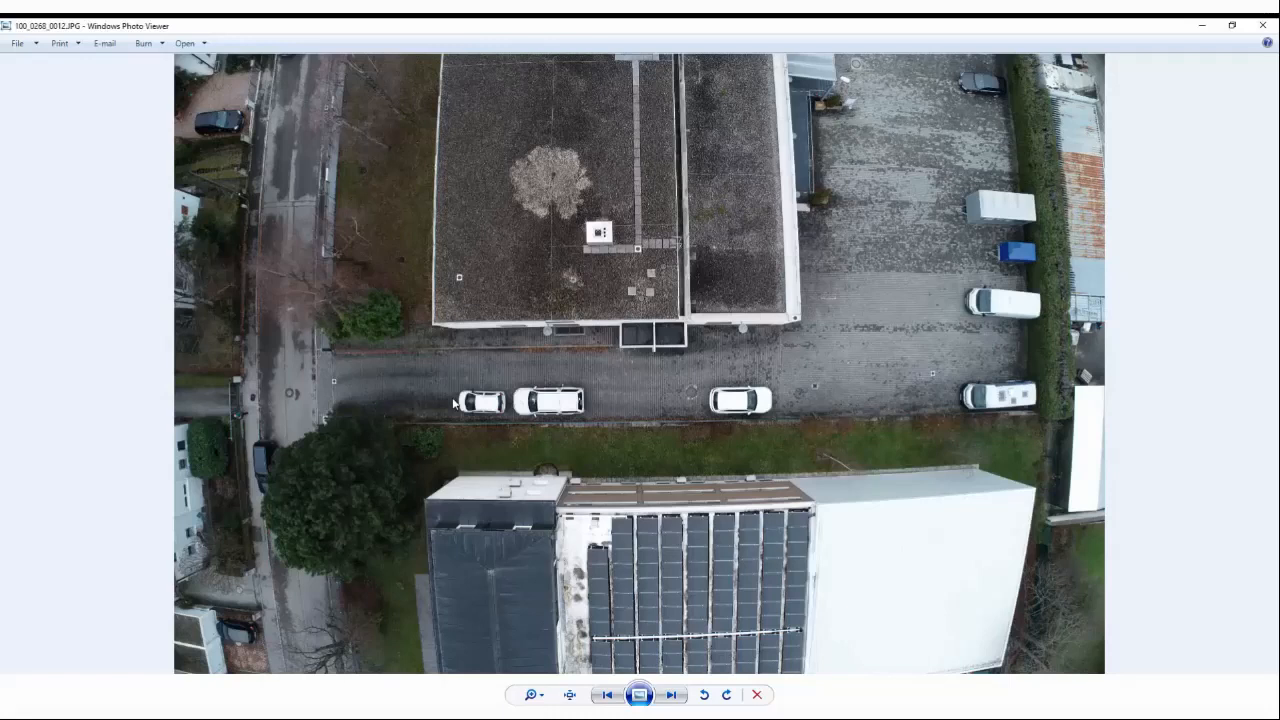
click(1202, 25)
Examine the GPS latitude and longitude in the file properties of 100_0268_0001.JPG, then dismiss the properties
mouse_move(571, 191)
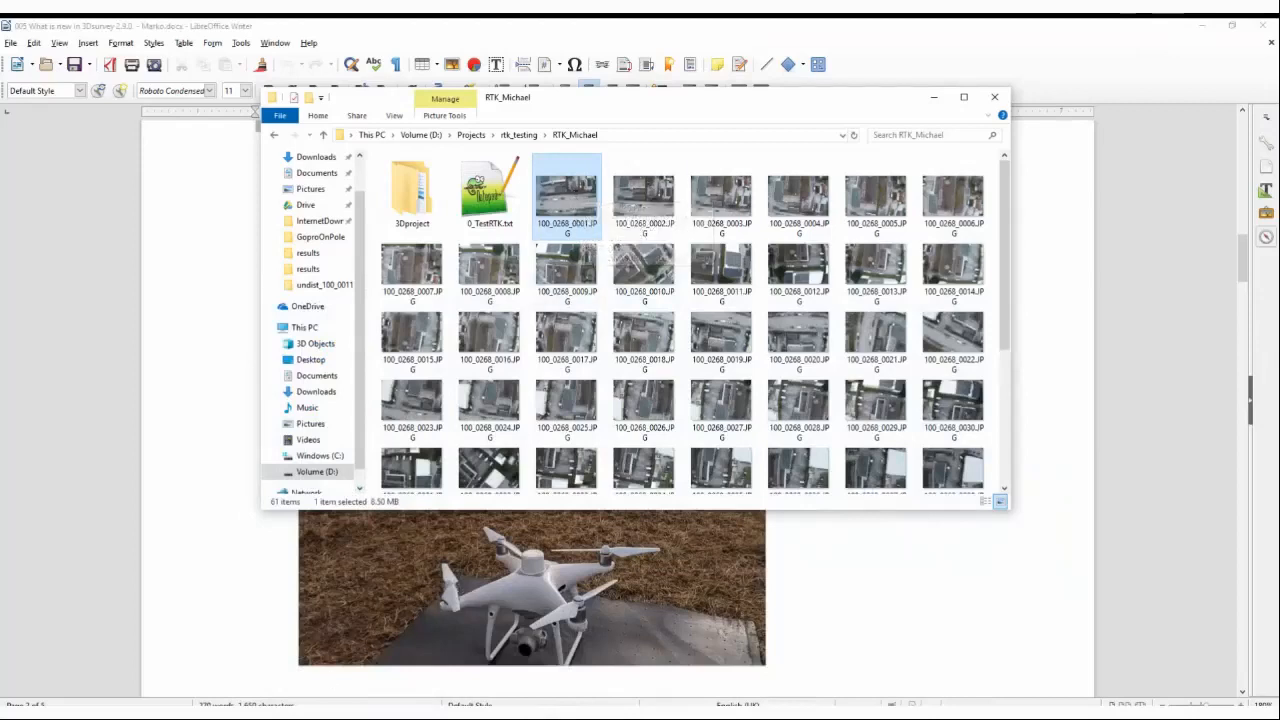
mouse_move(146, 716)
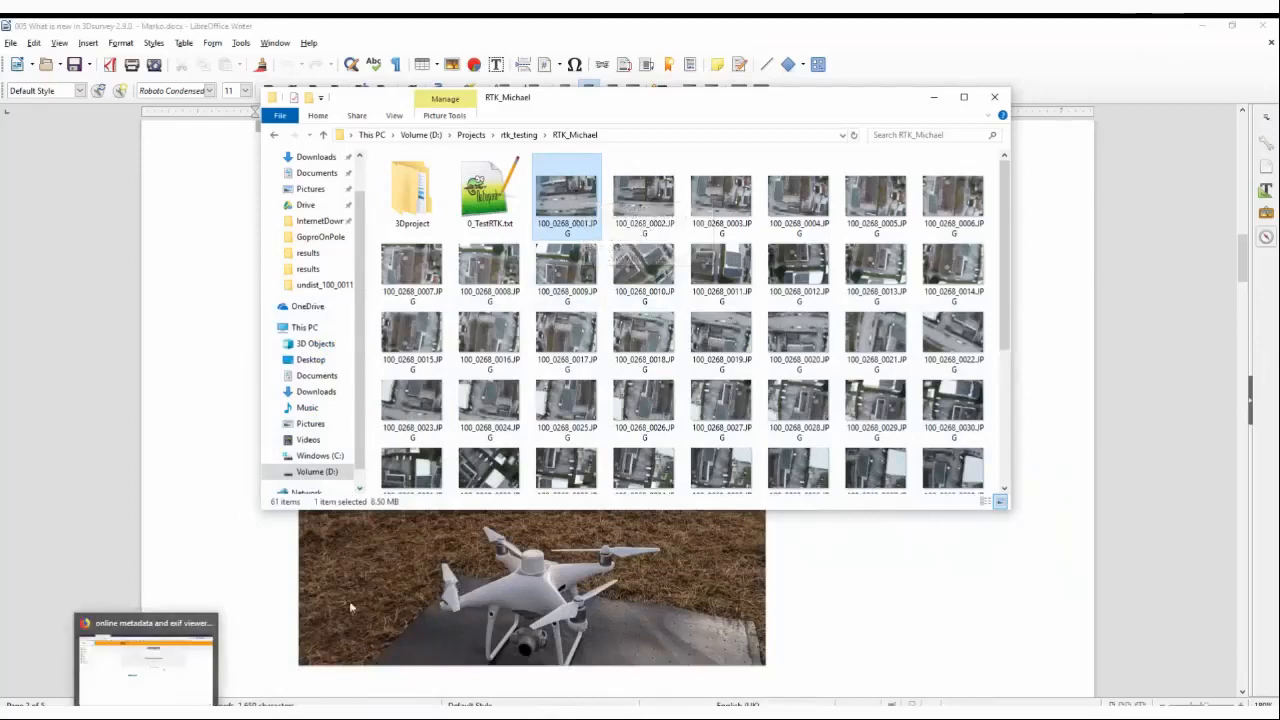
right_click(577, 212)
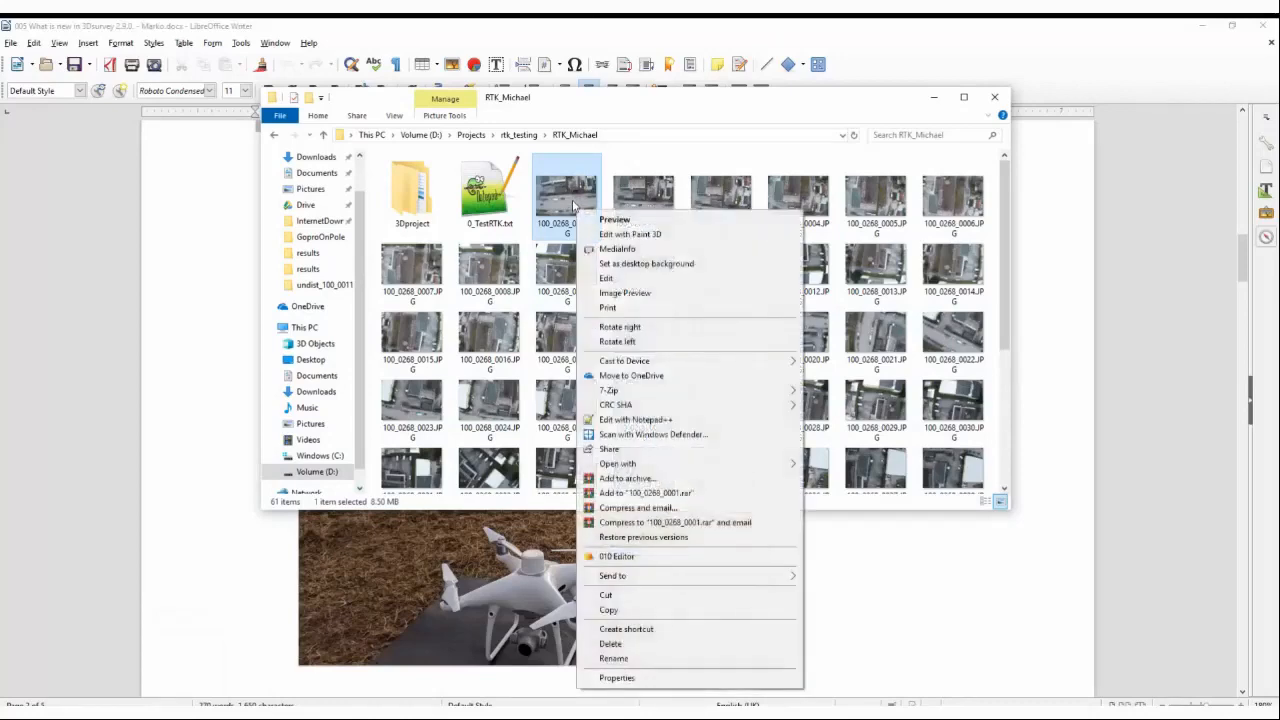
click(572, 202)
right_click(575, 207)
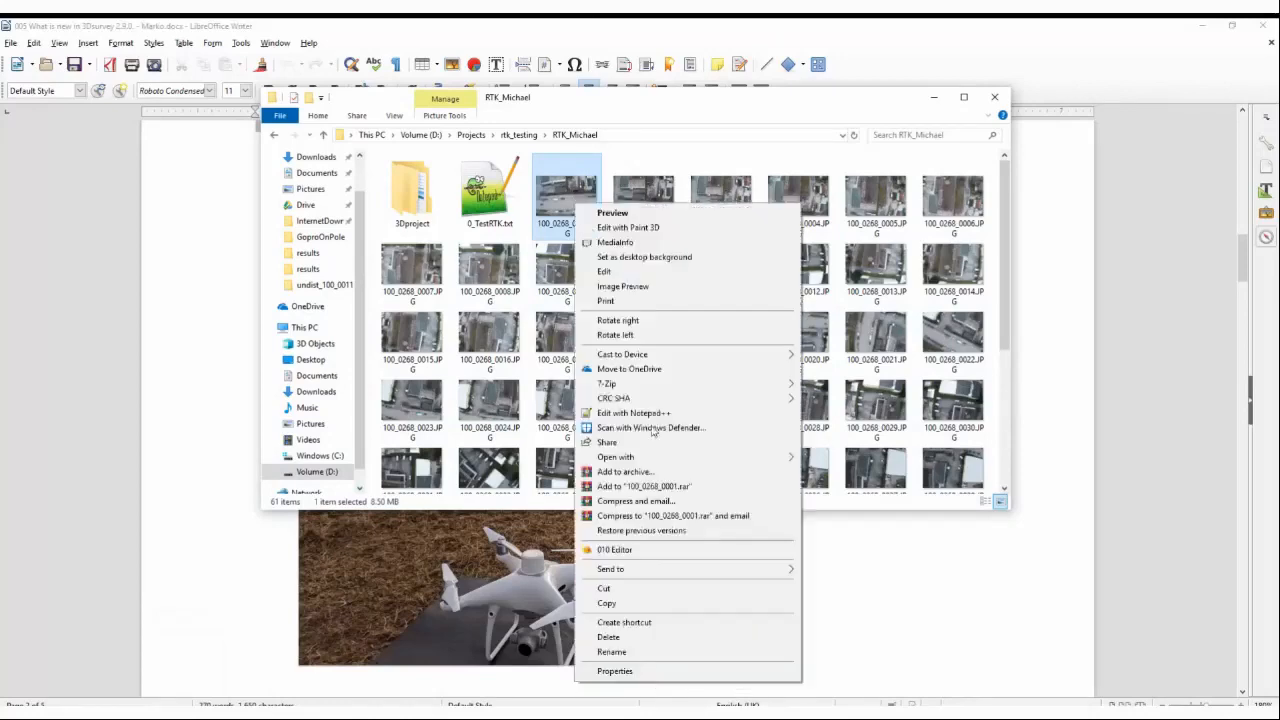
click(645, 672)
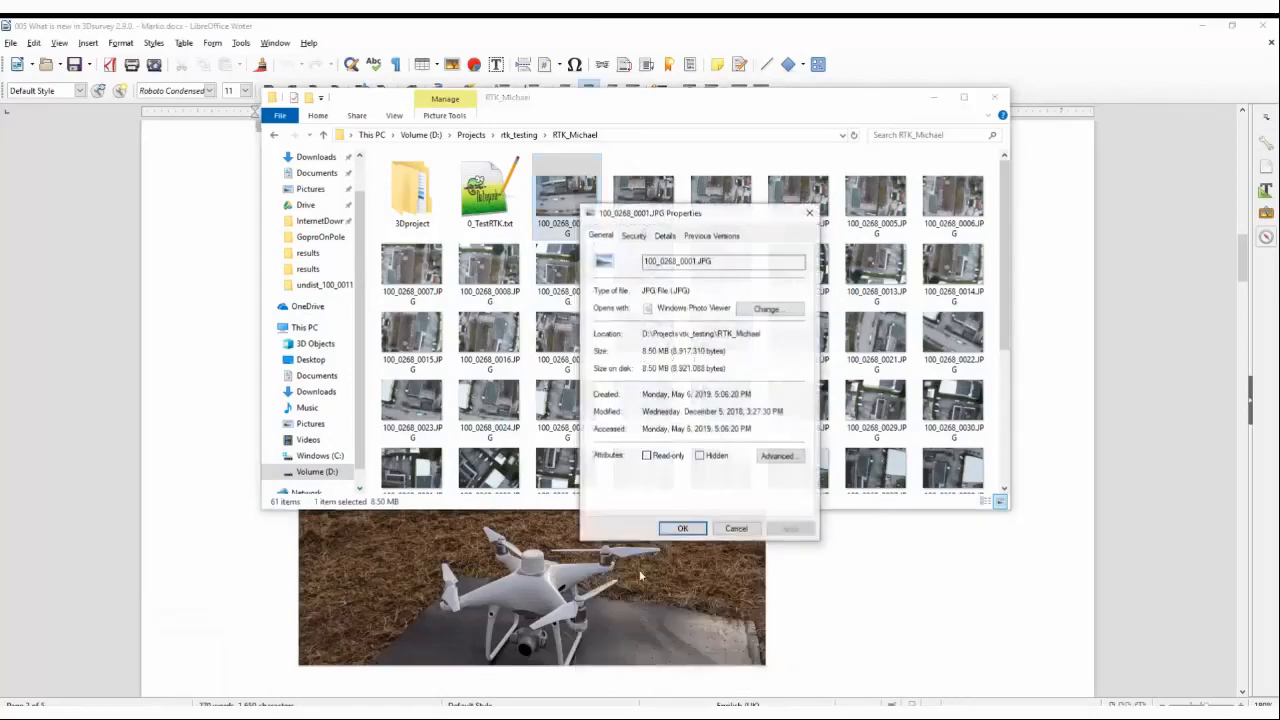
click(668, 236)
drag(796, 291, 805, 430)
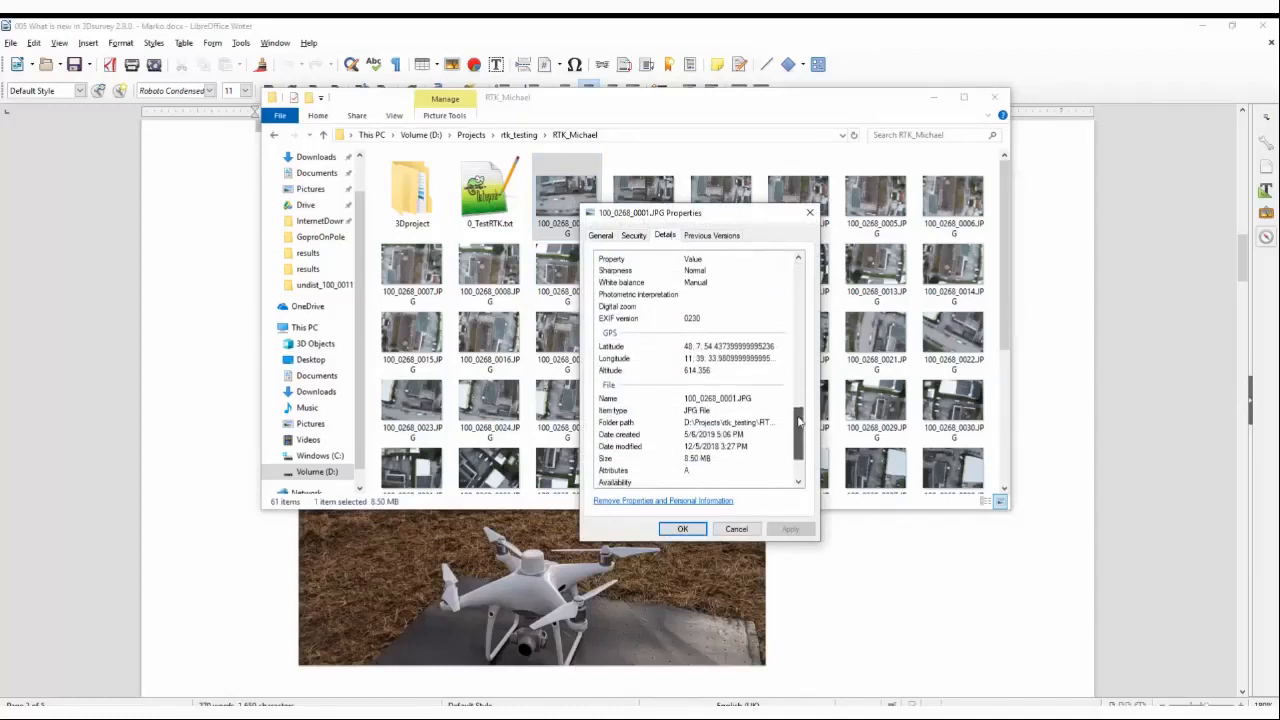
click(628, 348)
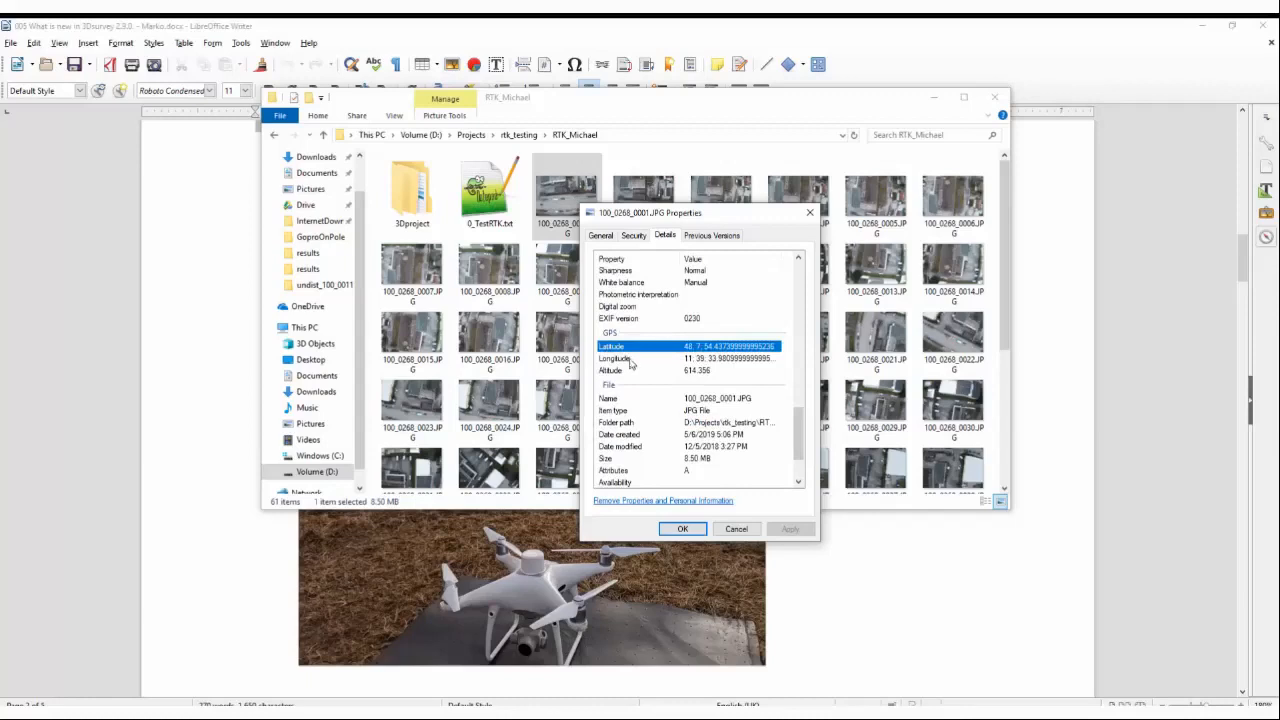
click(627, 359)
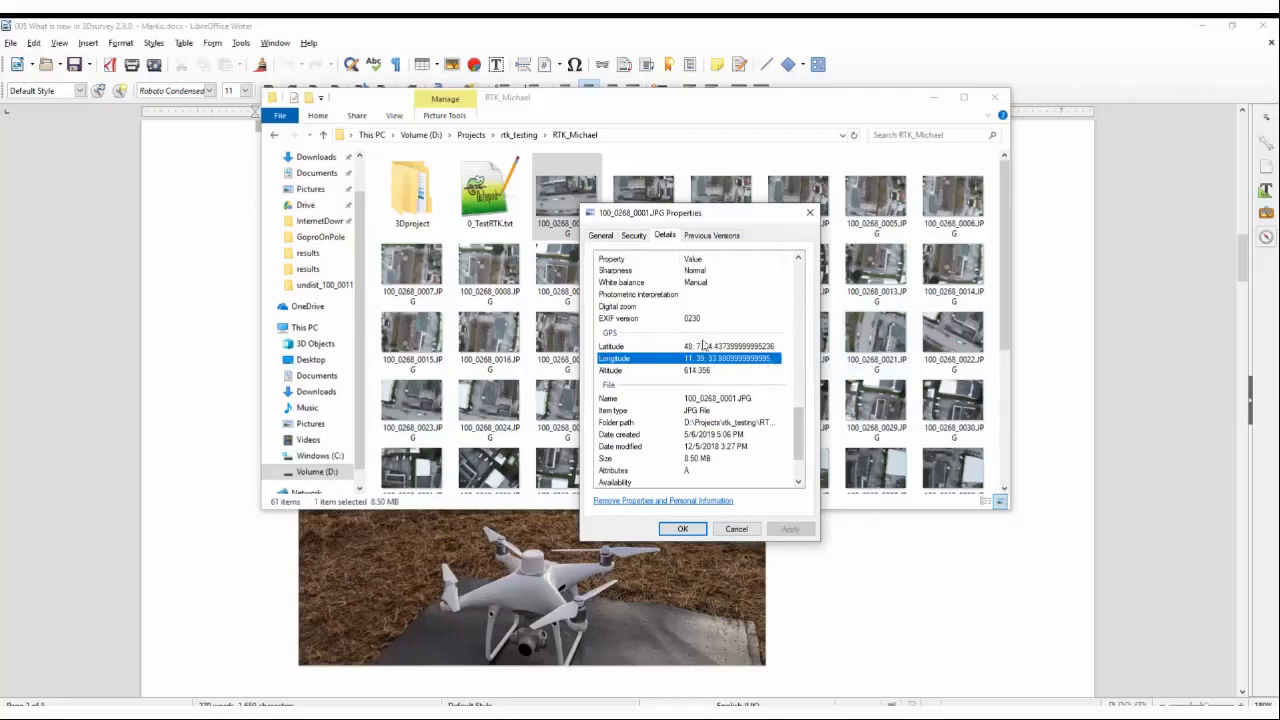
click(737, 529)
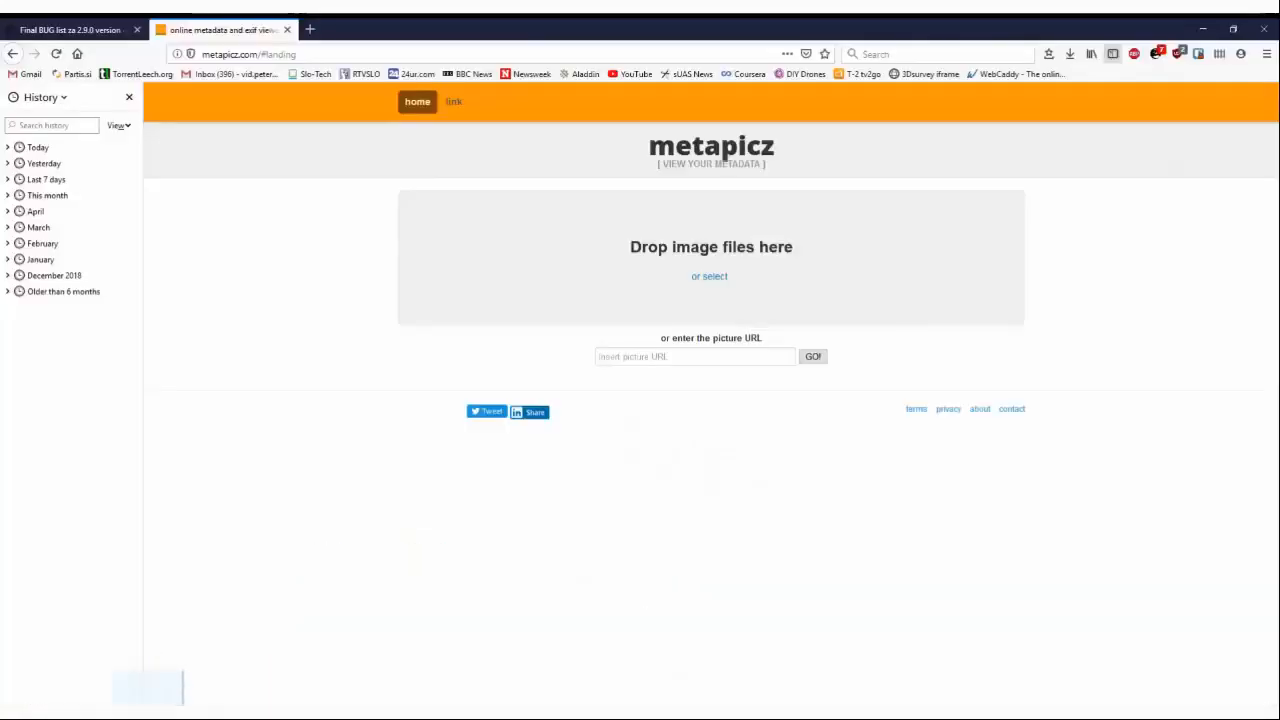
Switch to metapicz in the browser and load 100_0268_0001.JPG to view its EXIF and XMP metadata
drag(170, 700, 783, 290)
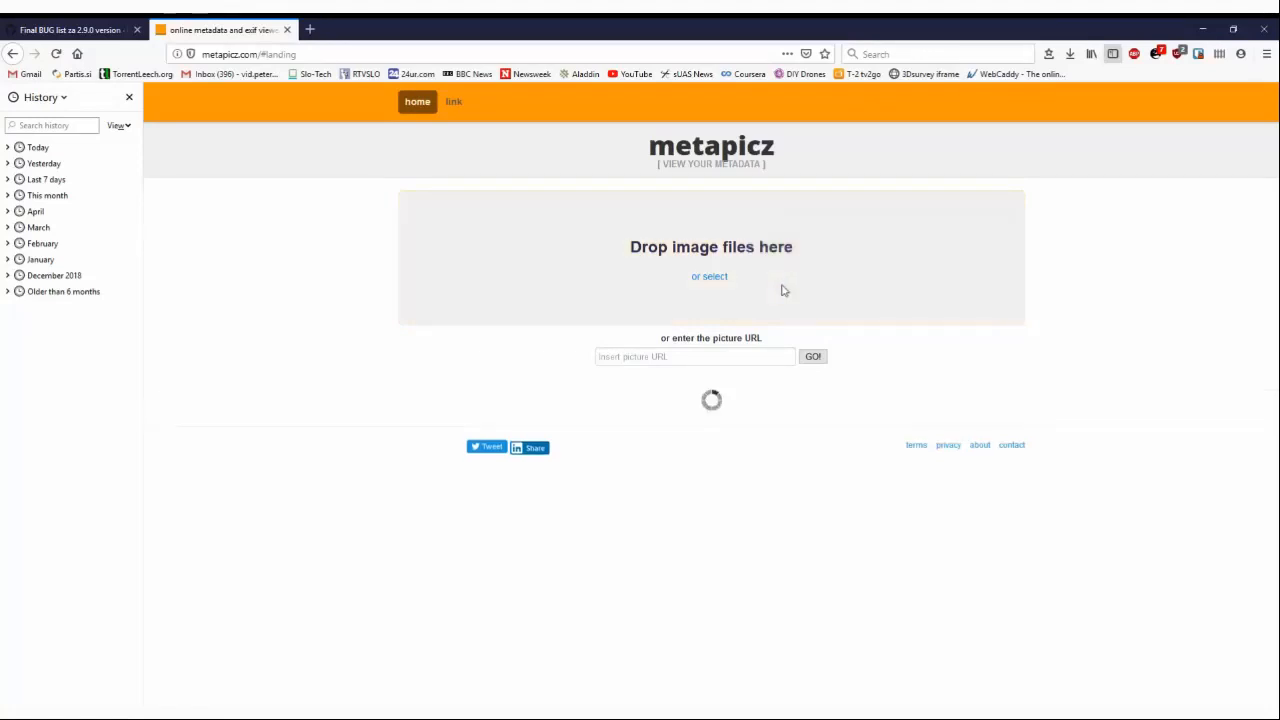
scroll(785, 290, down, 3)
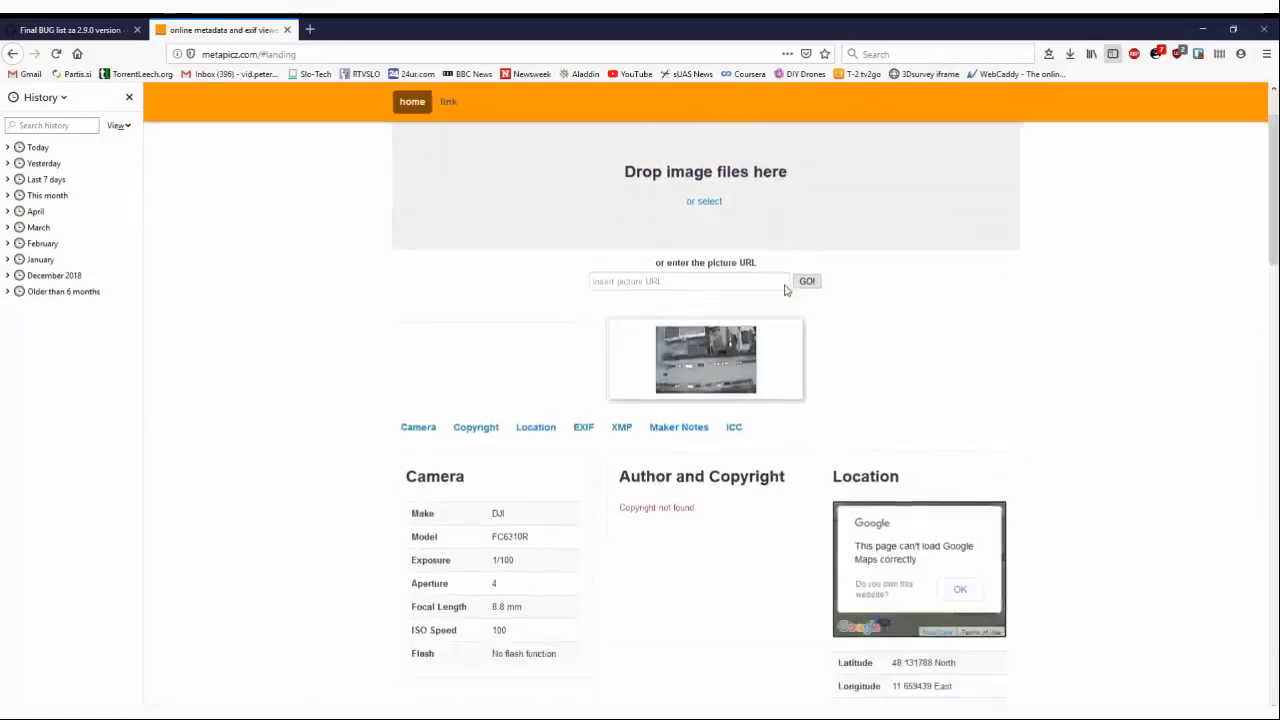
scroll(717, 371, down, 5)
scroll(716, 368, down, 1)
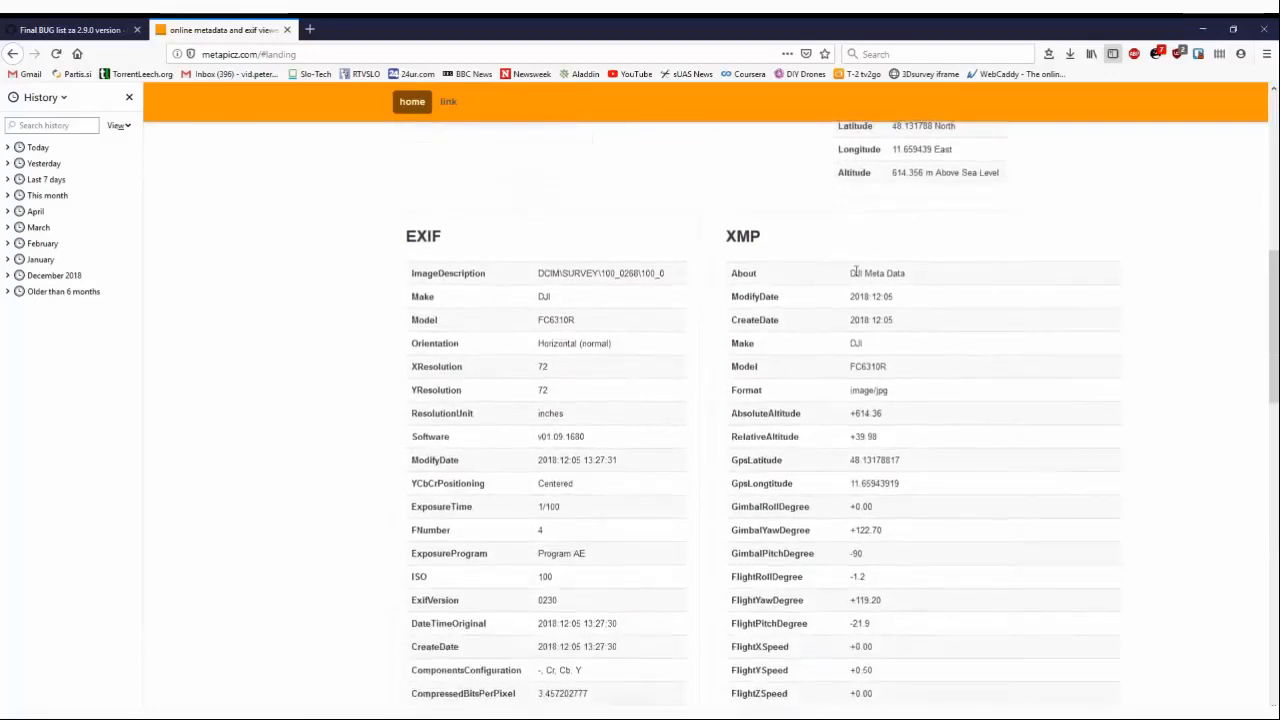
Examine the XMP metadata for the DJI description, altitude, calibrated focal length and DewarpData values, and minimise the browser
drag(849, 273, 917, 284)
scroll(913, 306, down, 2)
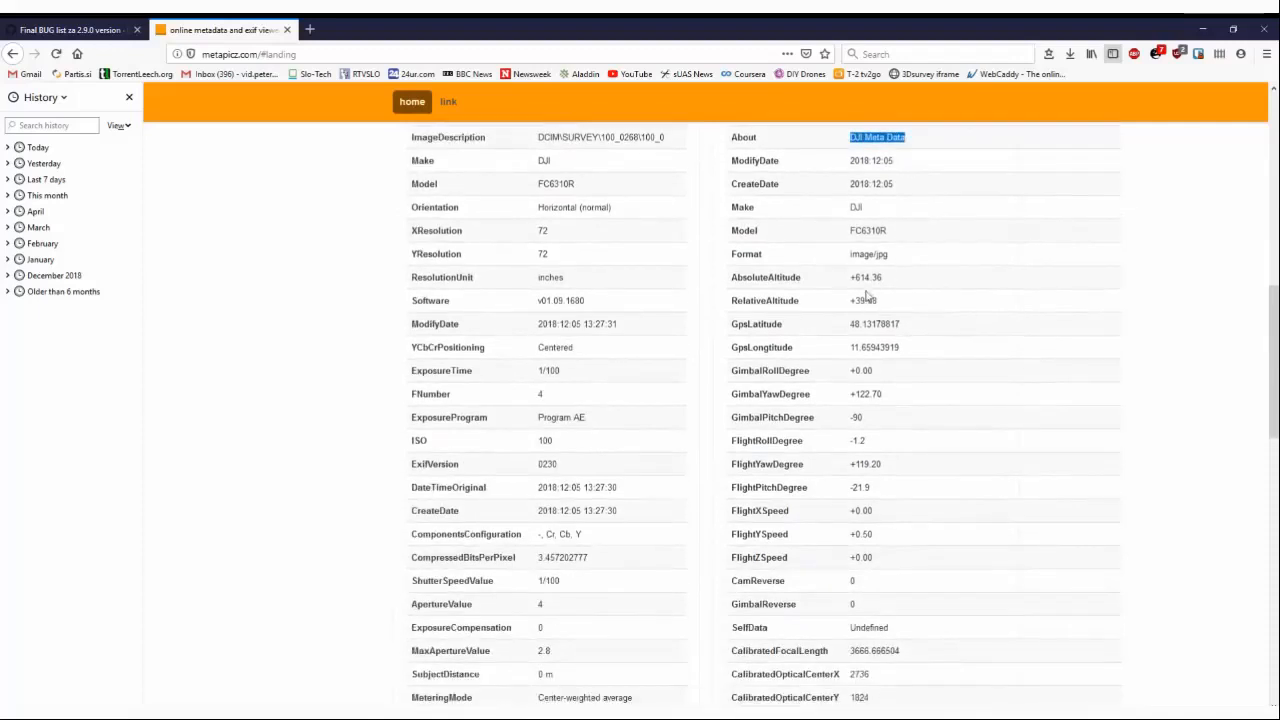
drag(846, 282, 883, 302)
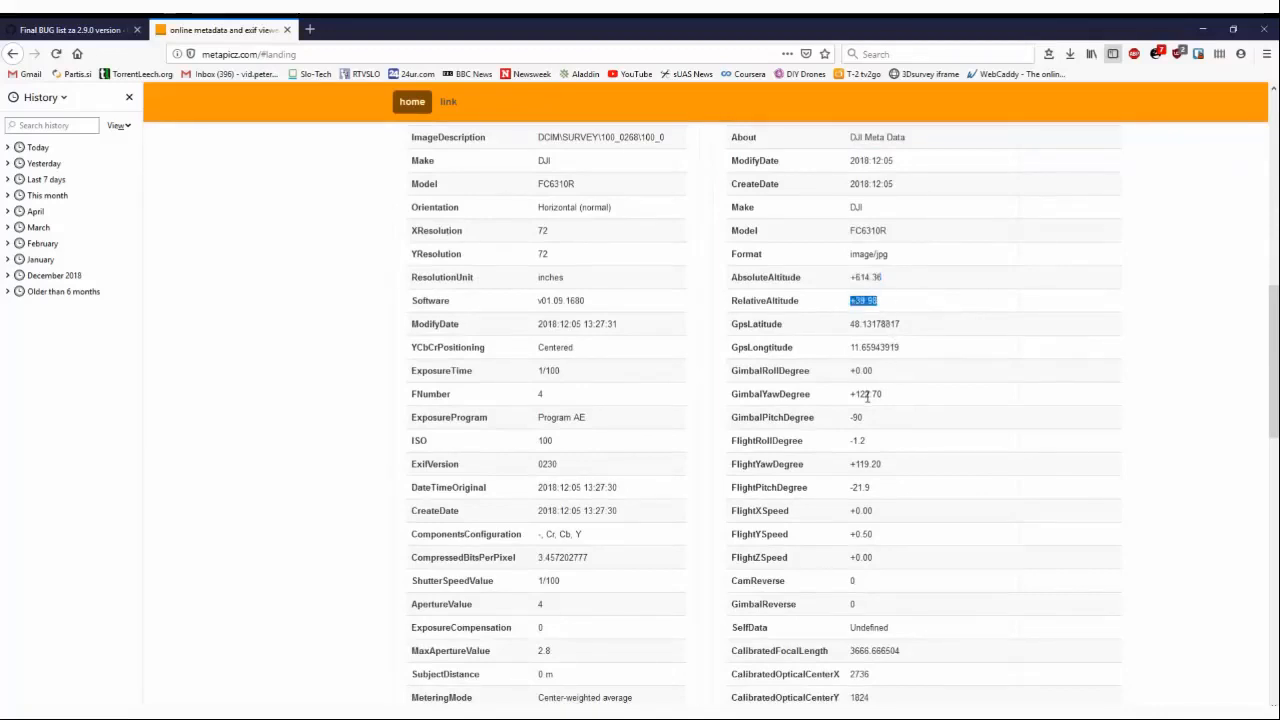
scroll(865, 395, down, 5)
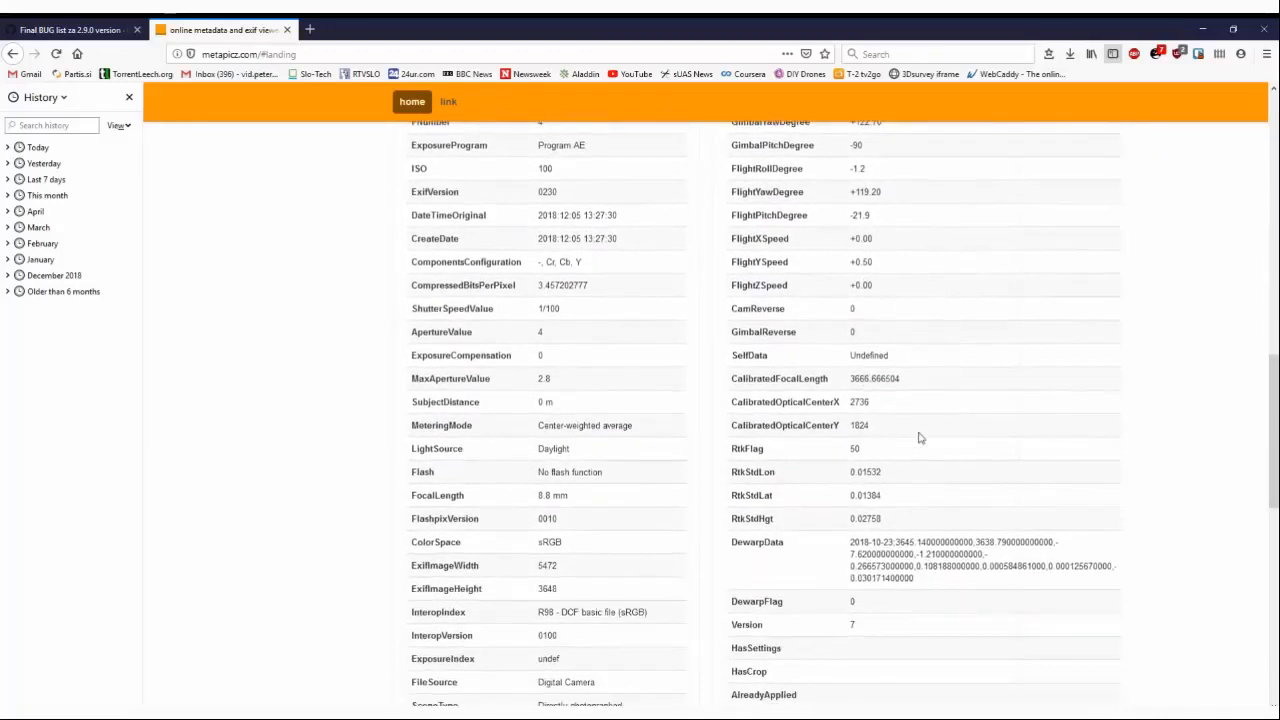
drag(849, 381, 909, 385)
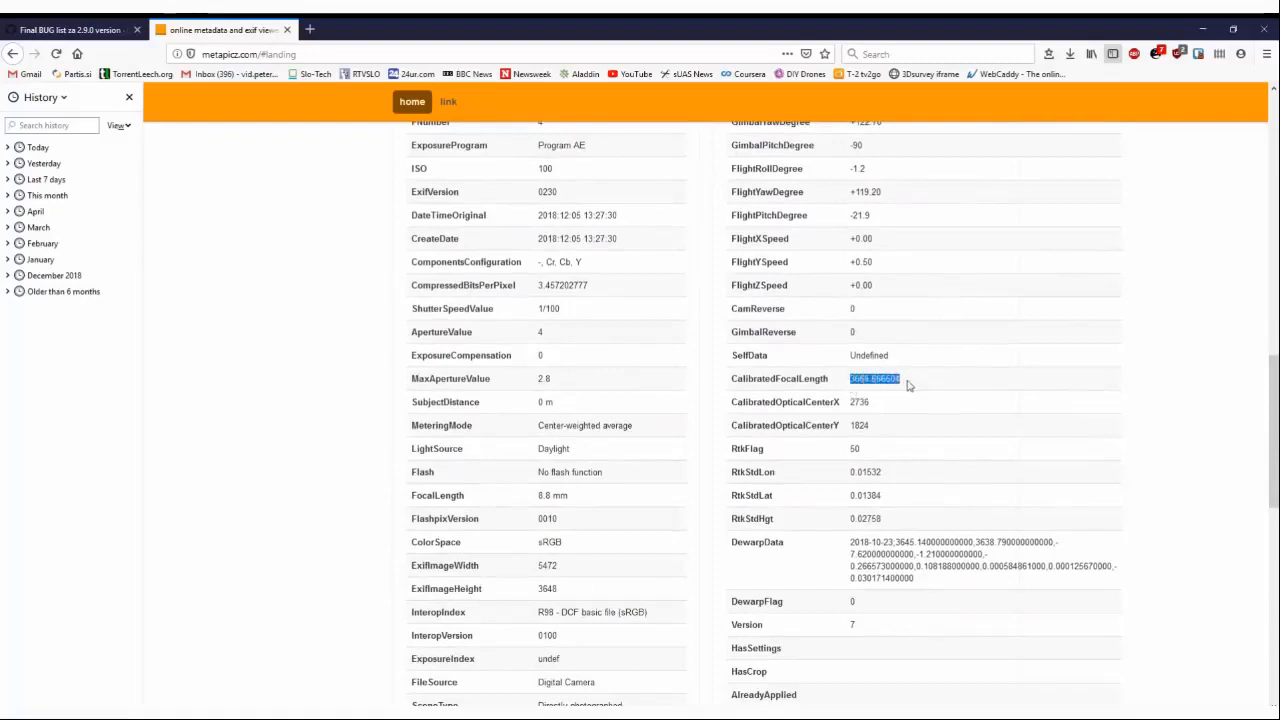
scroll(892, 396, down, 2)
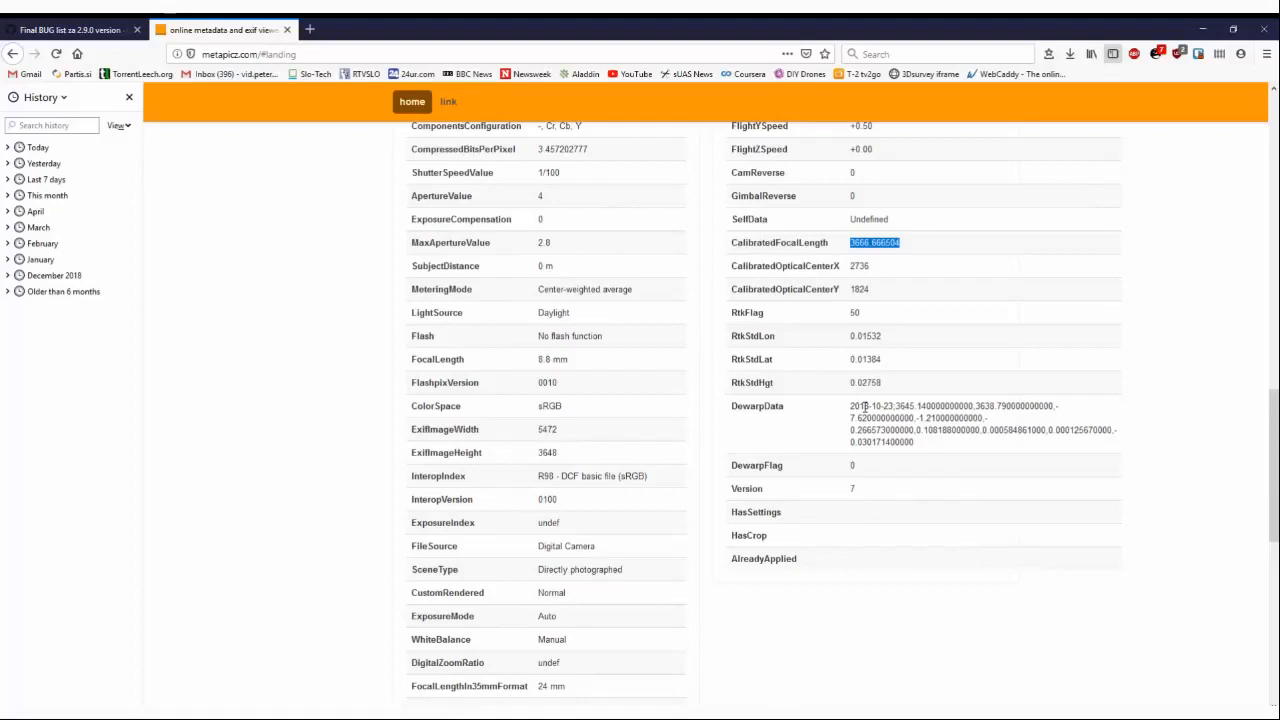
drag(900, 243, 872, 243)
drag(850, 430, 1032, 431)
click(982, 430)
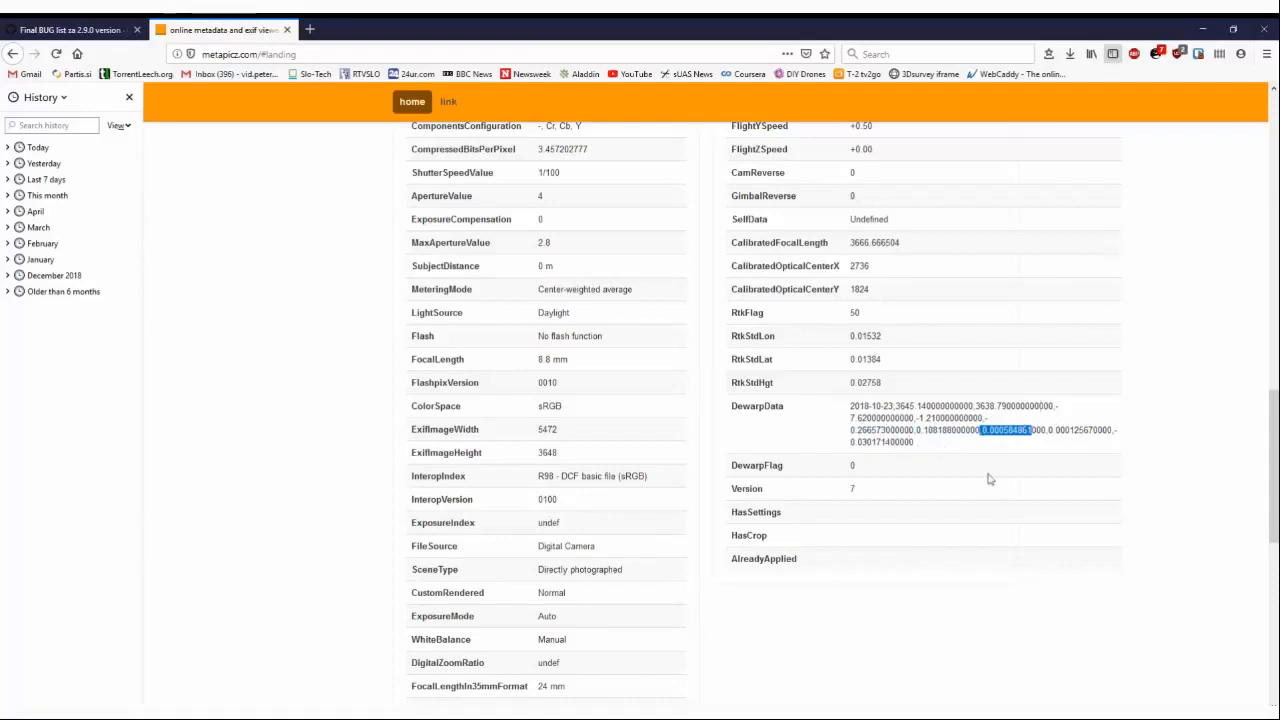
click(1203, 24)
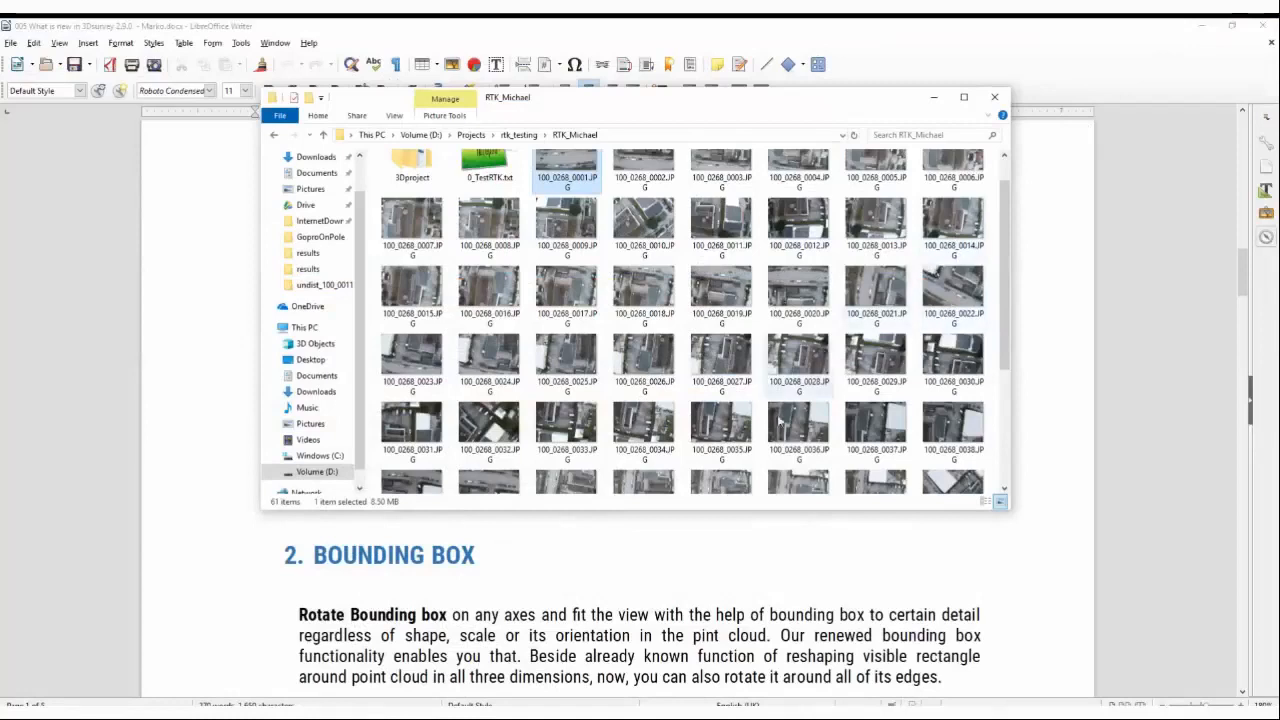
Switch to 3Dsurvey and load all images from the undist_100_0011 folder into the new project
mouse_move(375, 716)
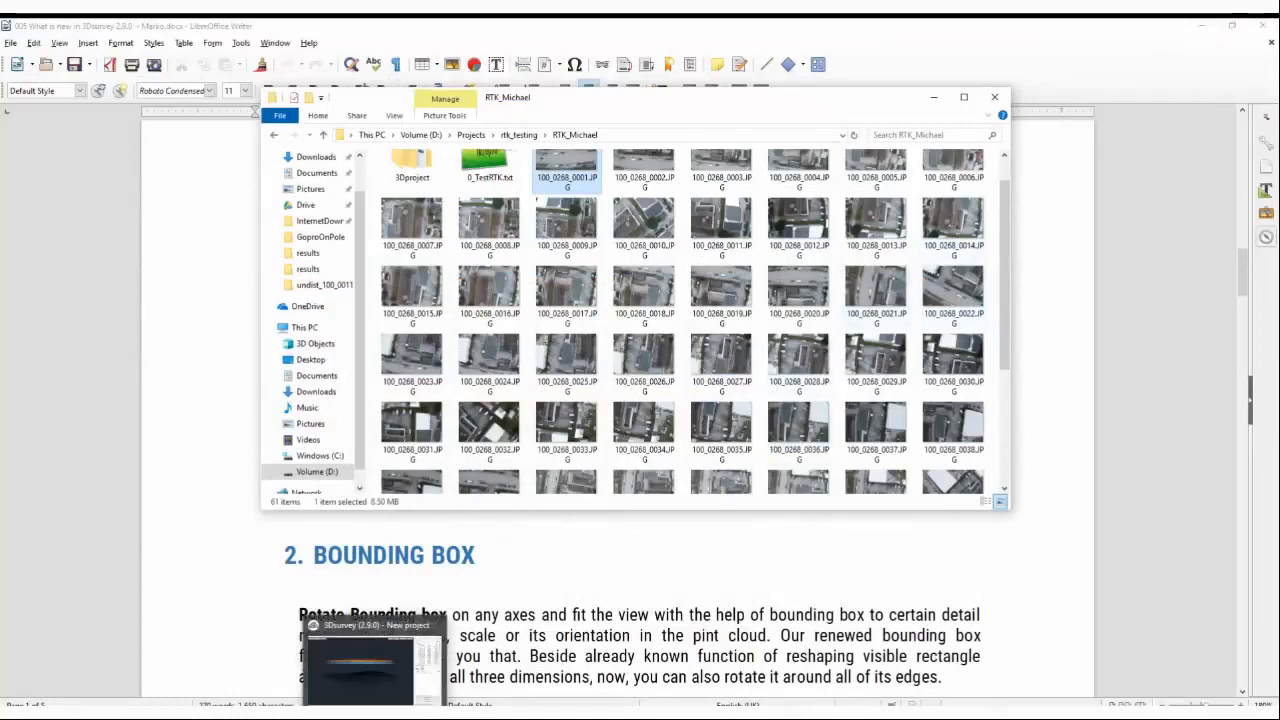
click(342, 716)
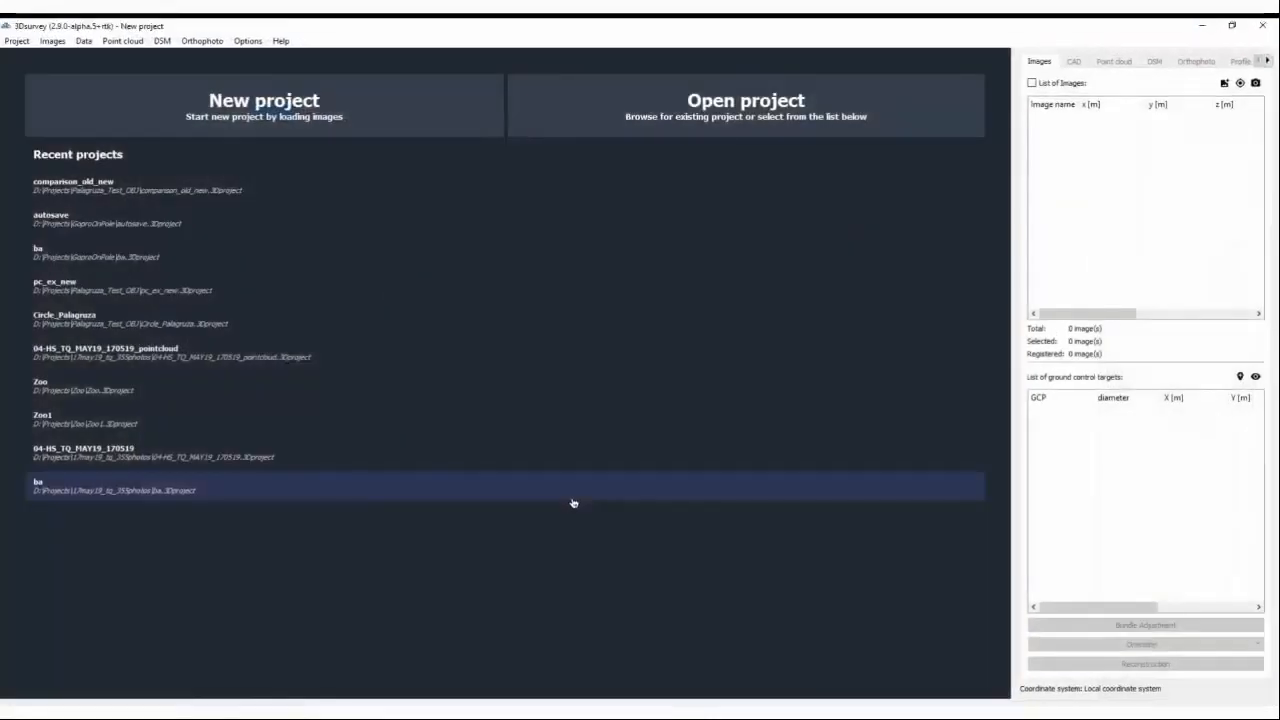
click(52, 43)
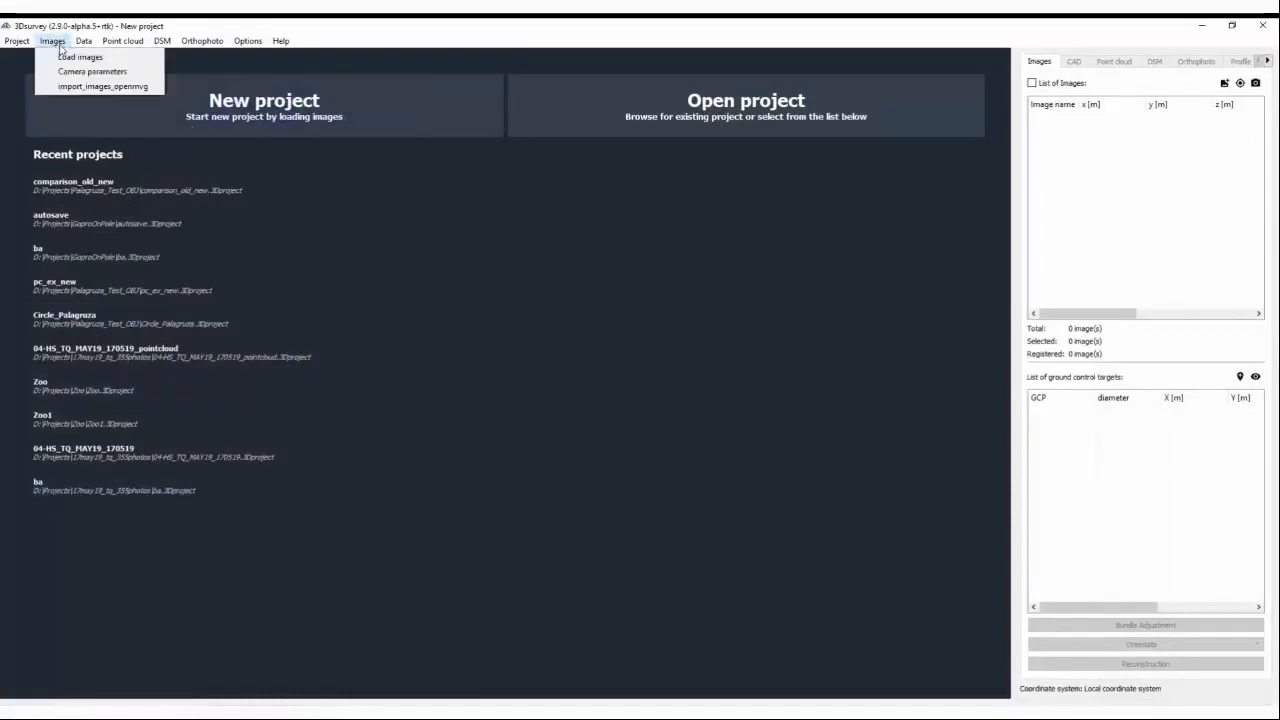
click(69, 60)
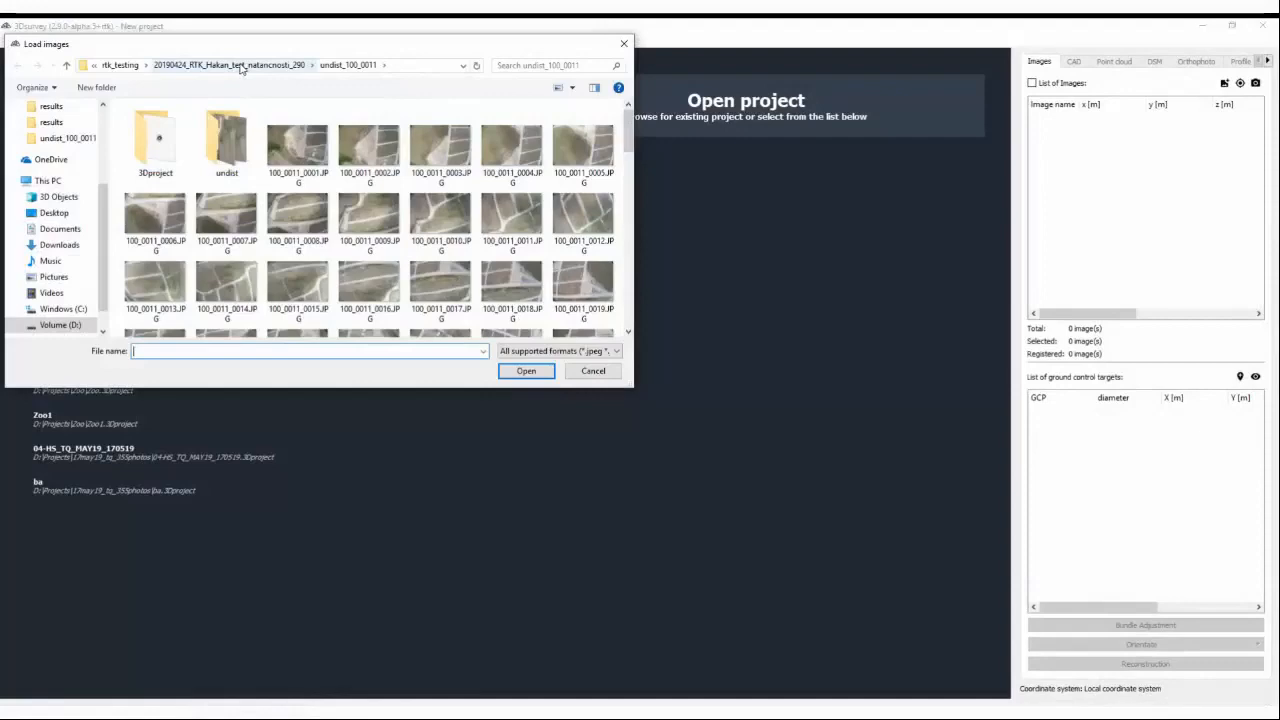
click(297, 145)
scroll(370, 190, down, 5)
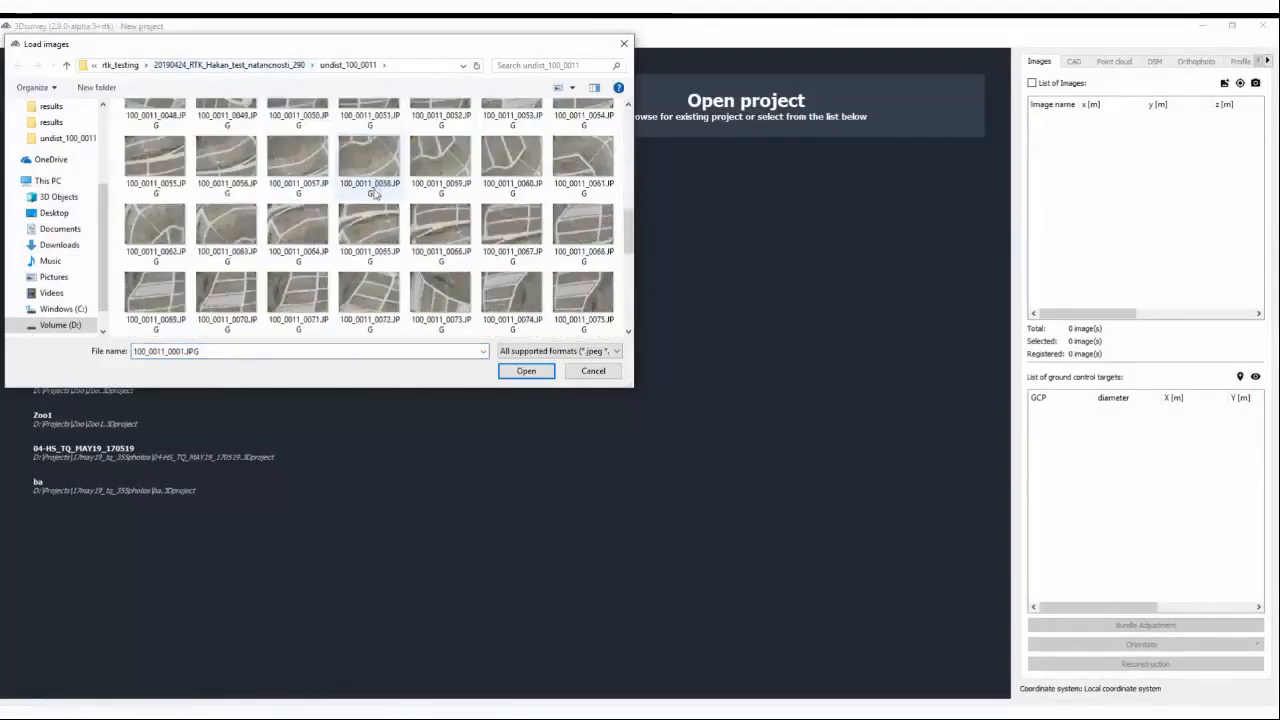
key(ctrl+a)
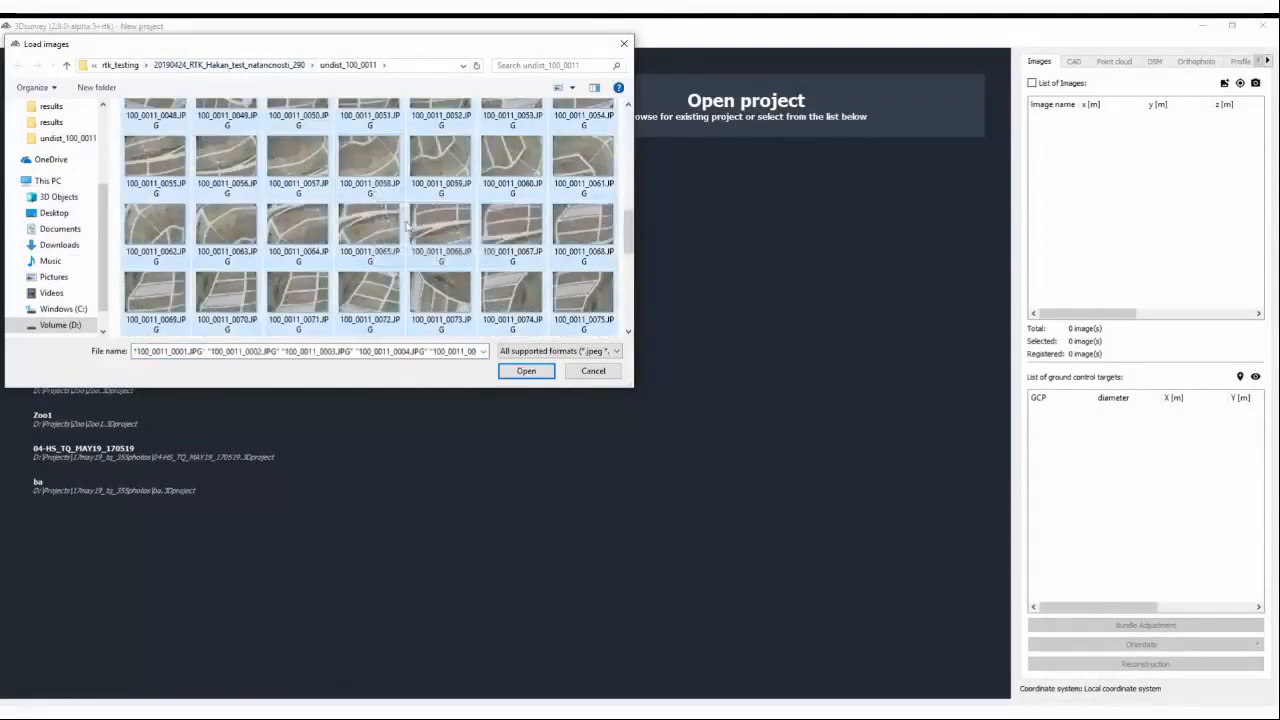
click(526, 371)
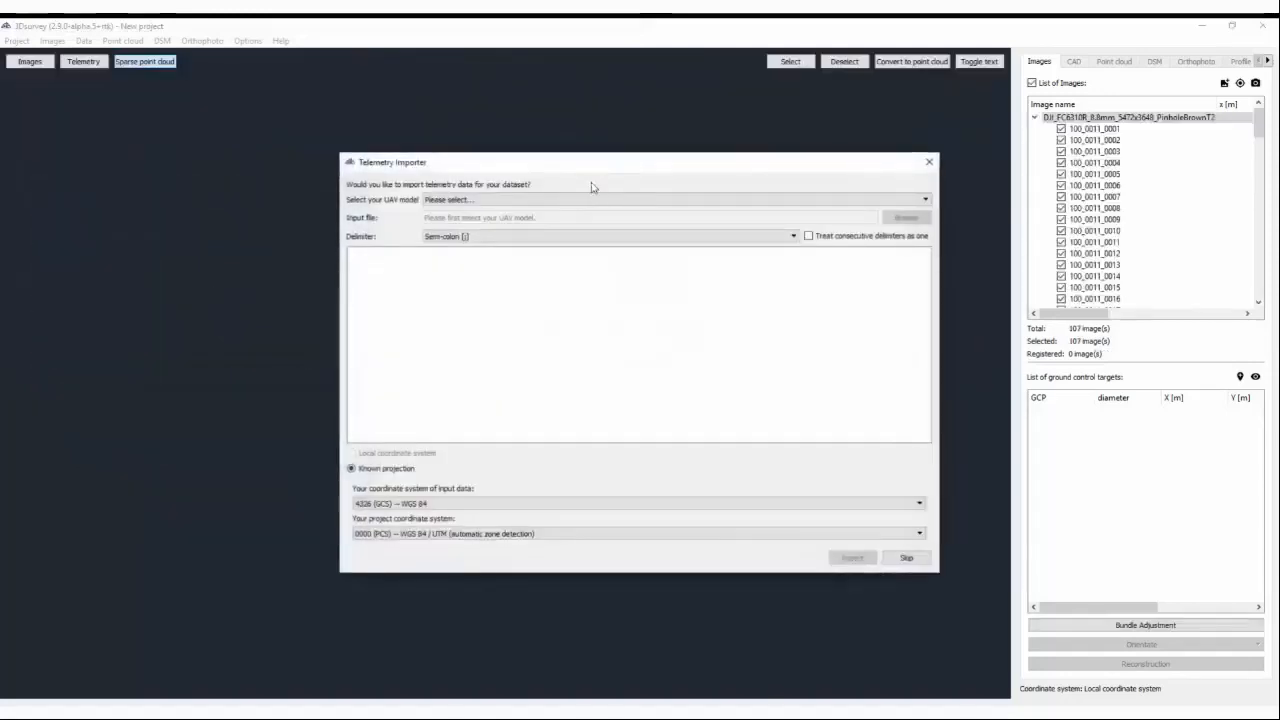
Import the telemetry from Exif data with 5255 (PCS) TUREF / TM33 as the project coordinate system
click(542, 204)
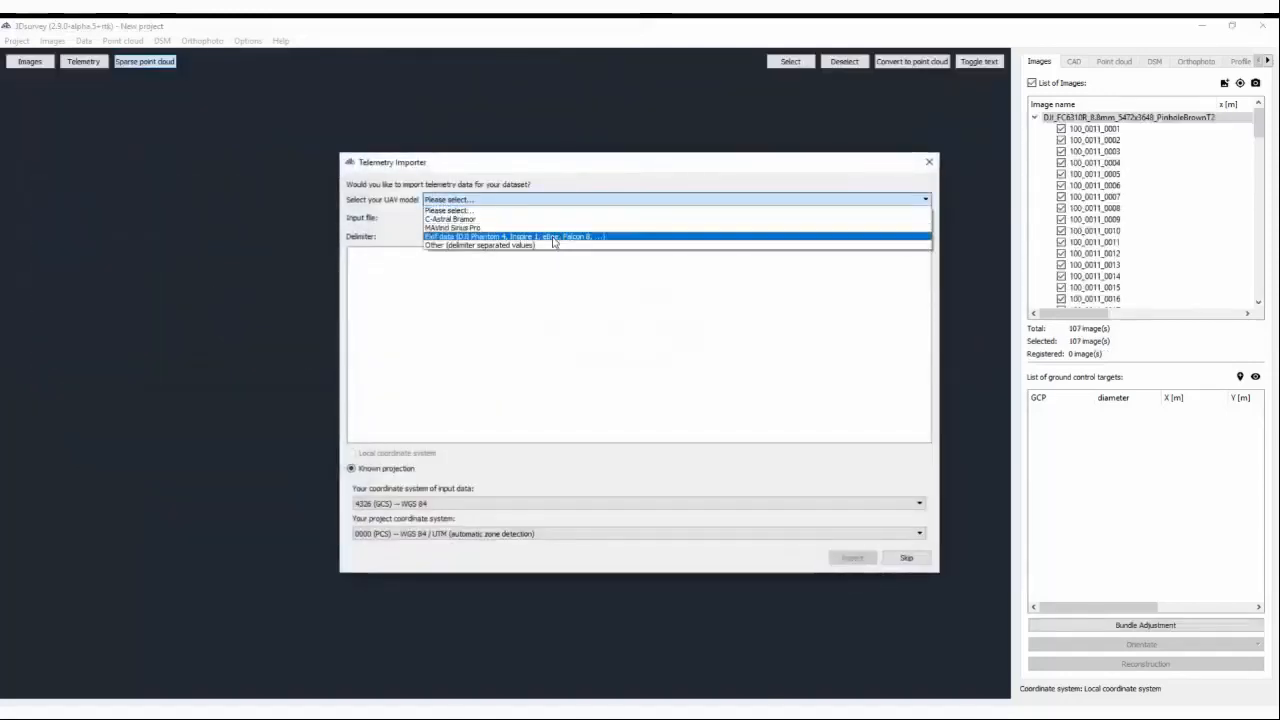
click(555, 237)
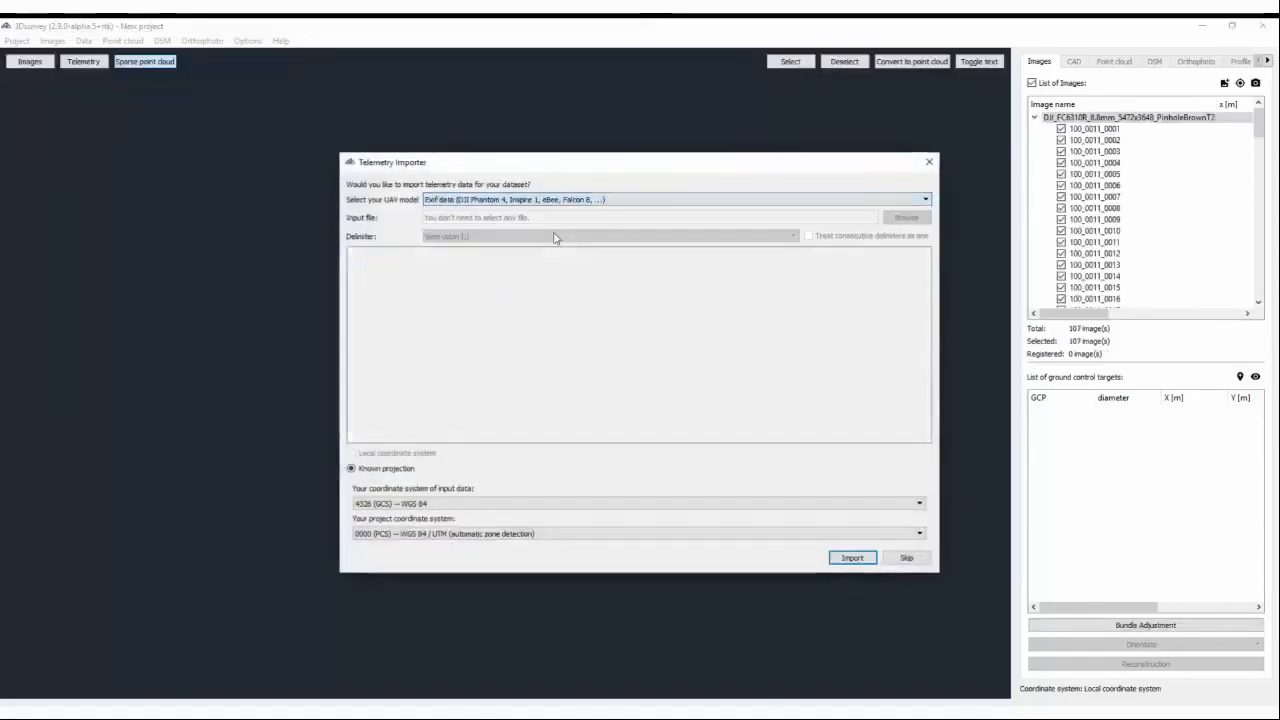
click(540, 535)
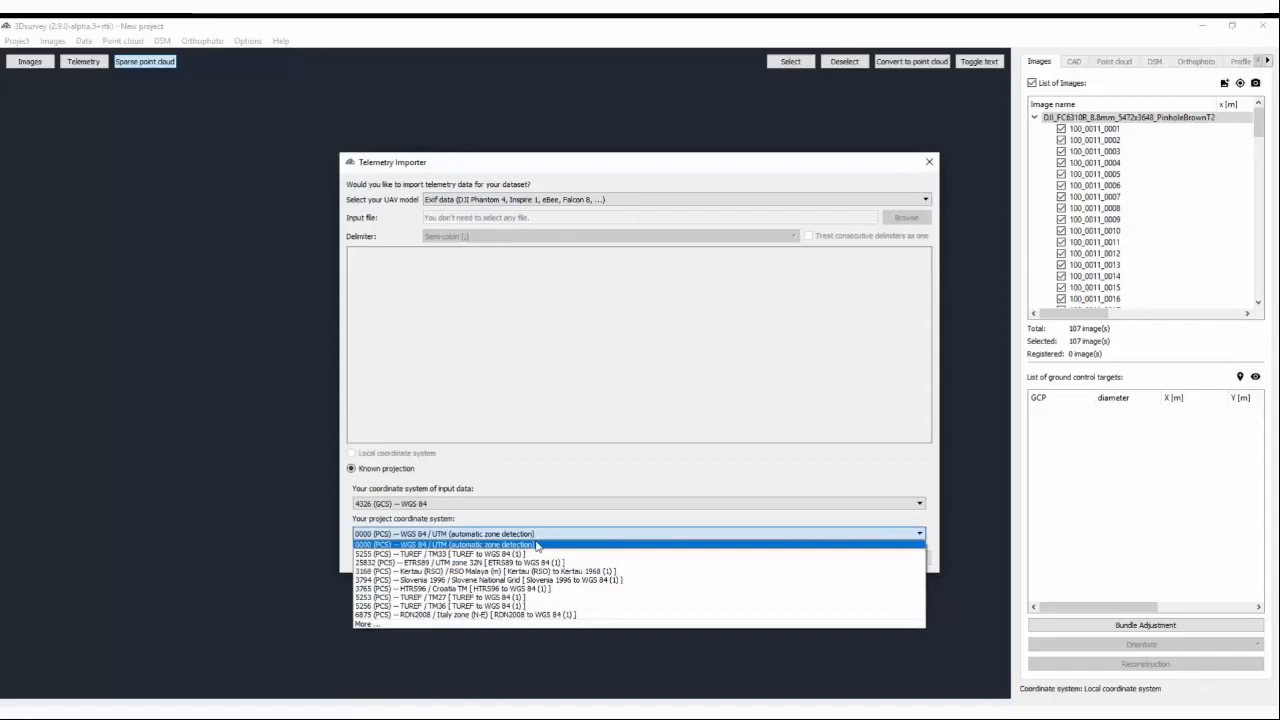
click(515, 553)
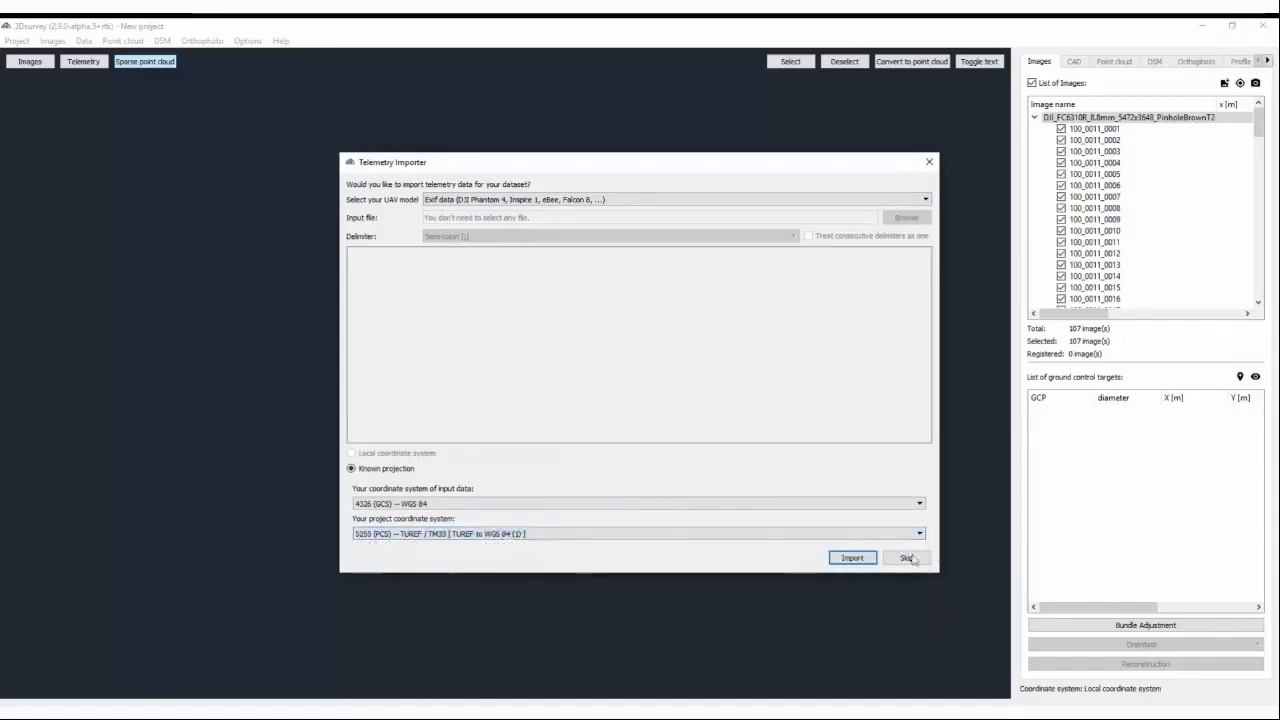
click(853, 559)
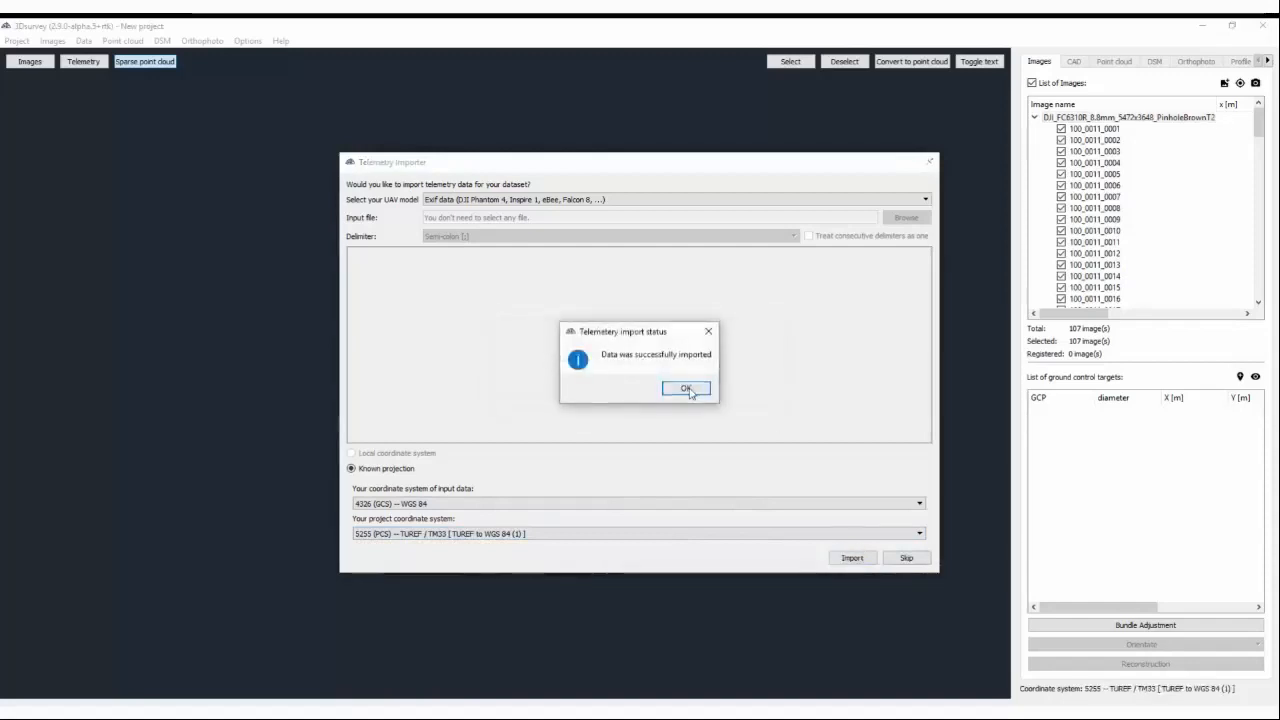
click(688, 389)
drag(622, 541, 796, 541)
click(874, 558)
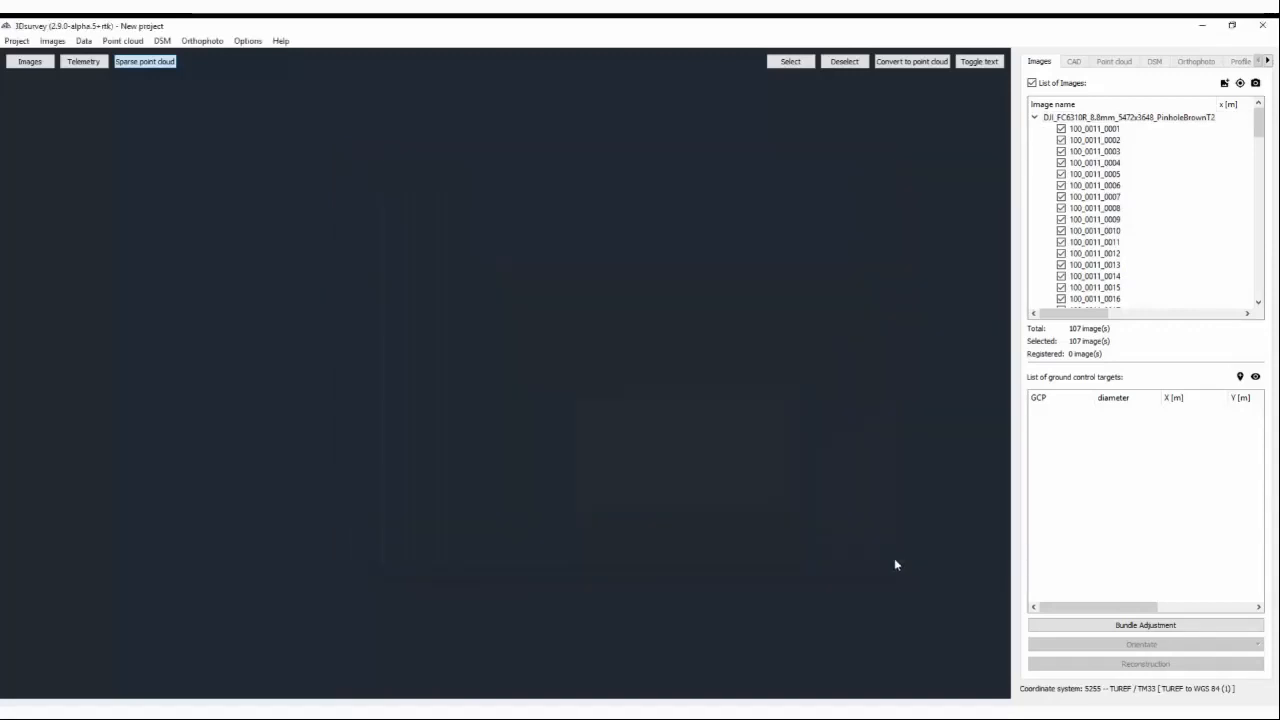
Review the initial camera parameters of the DJI FC6310R, from focal length to tangential distortion t2, and close them without changes
click(1256, 83)
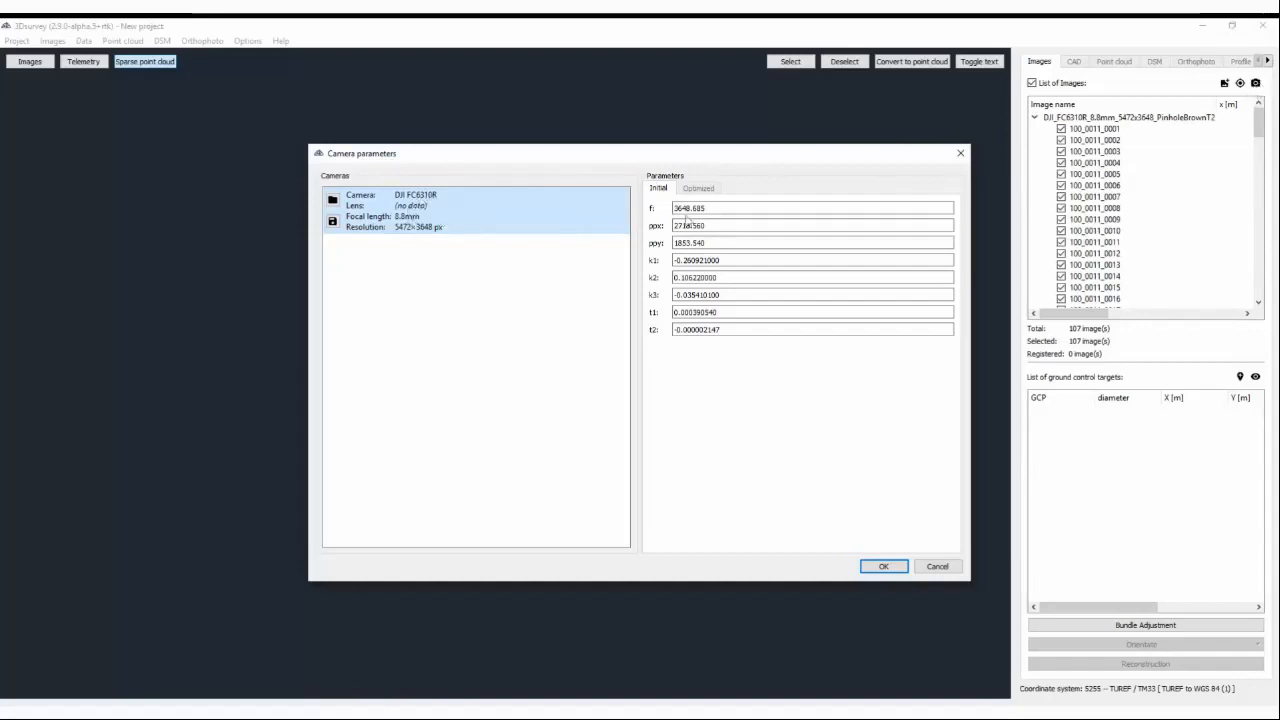
double_click(729, 207)
double_click(737, 226)
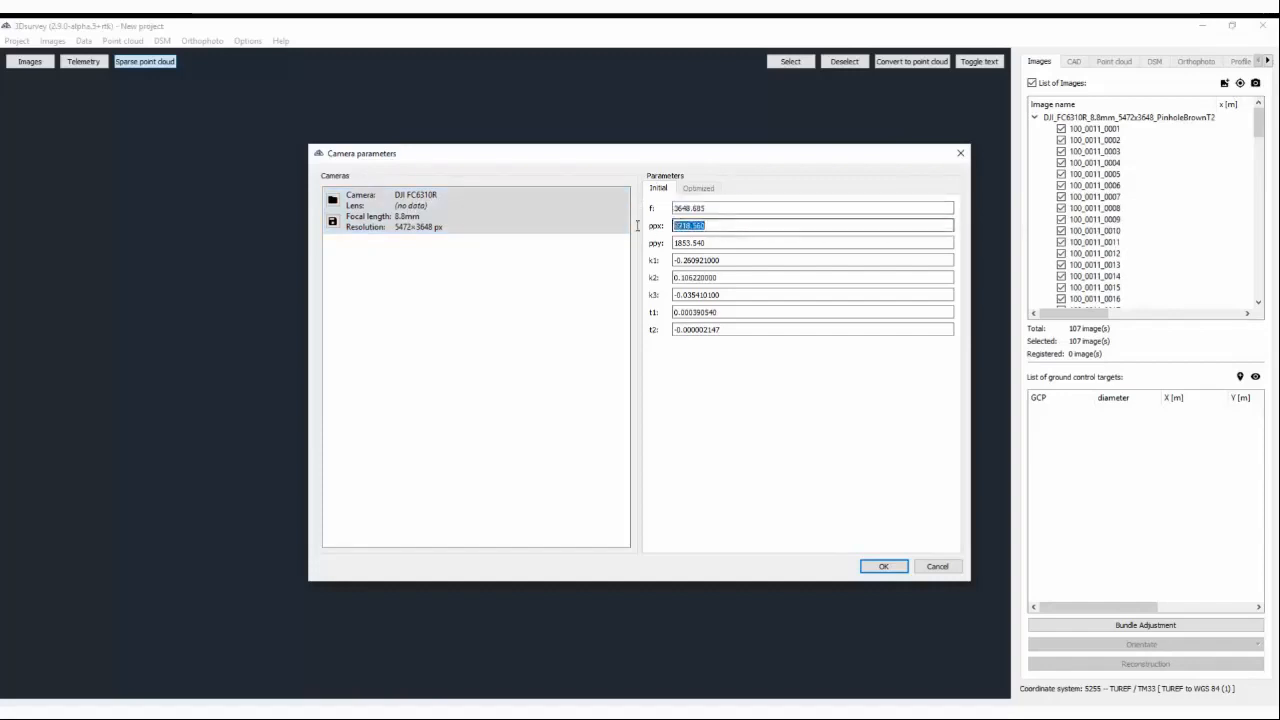
double_click(745, 243)
double_click(762, 261)
double_click(754, 277)
drag(720, 295, 687, 295)
drag(589, 291, 575, 297)
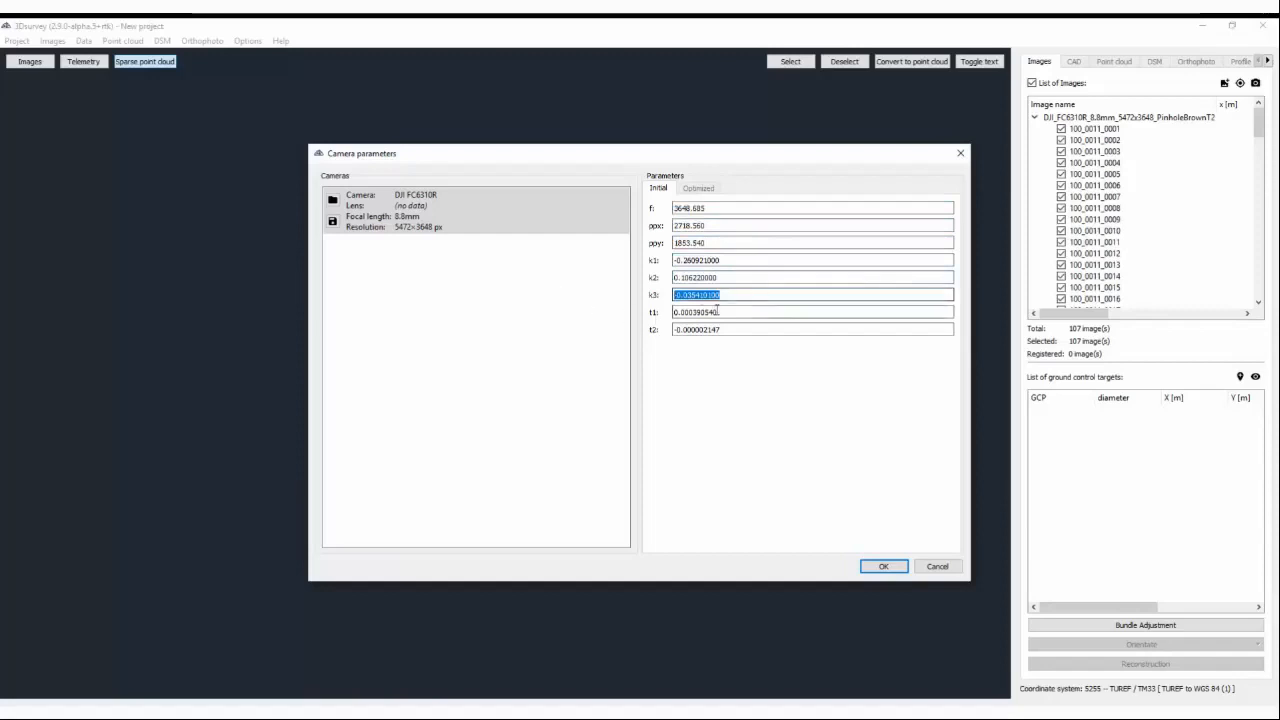
key(Tab)
key(Tab)
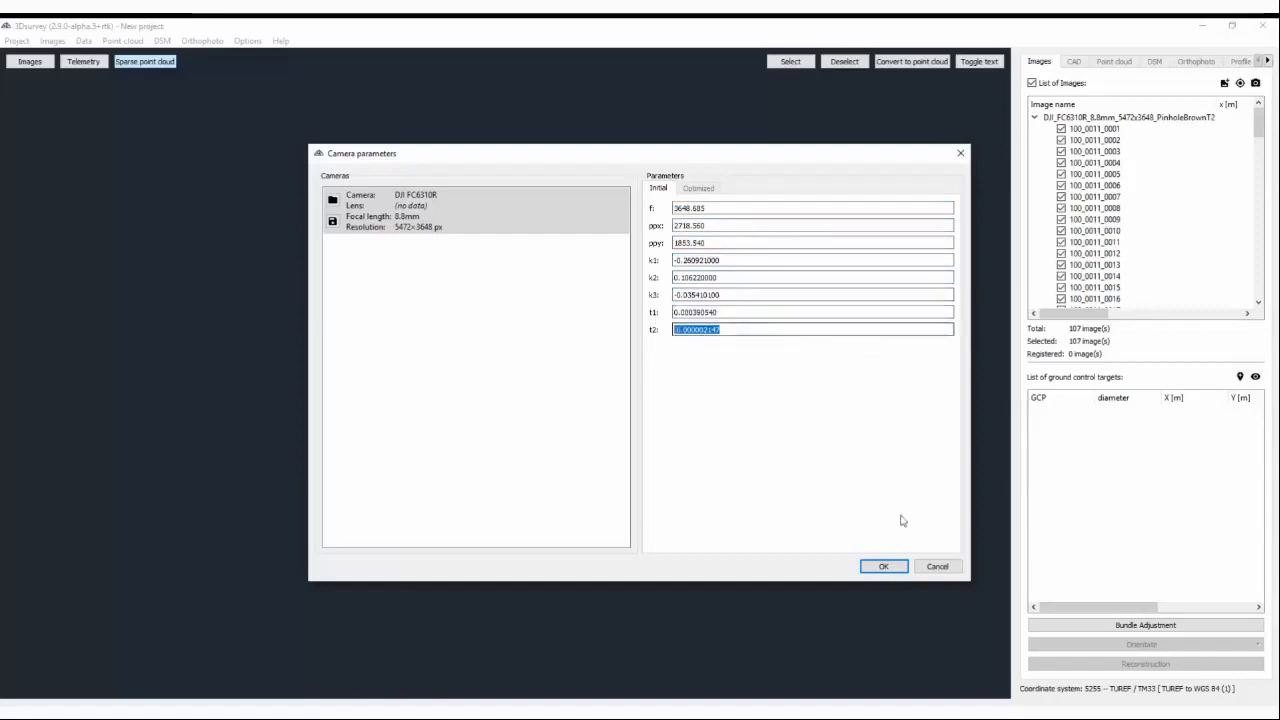
click(940, 568)
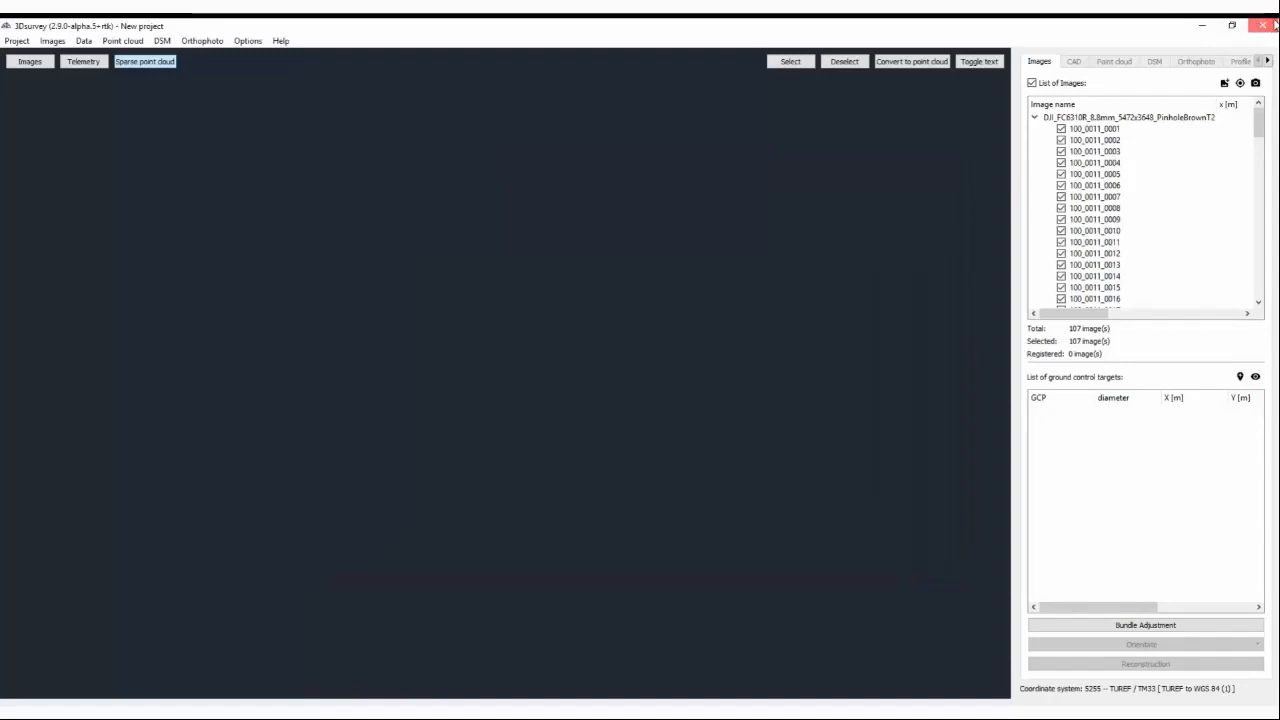
Close the current project and examine the sparse point cloud and camera positions of the registered 100_0268 project from several angles
click(1262, 25)
click(677, 394)
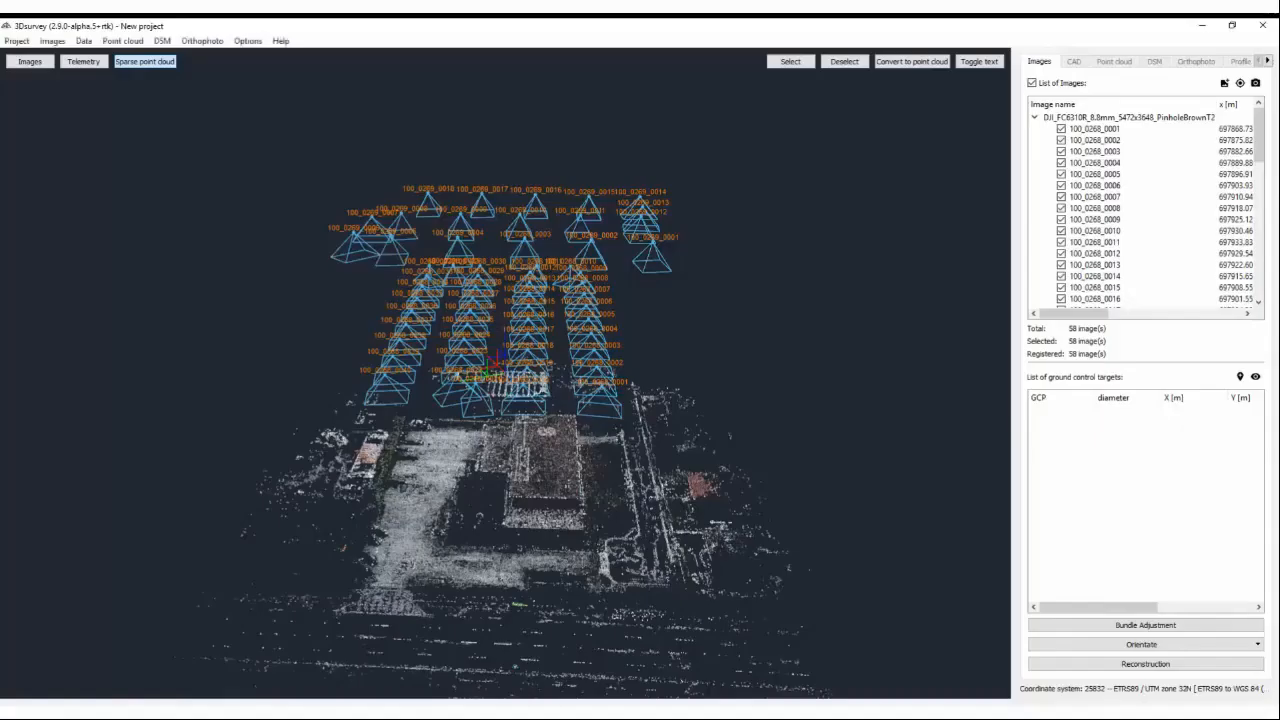
drag(327, 512, 569, 458)
drag(593, 457, 591, 529)
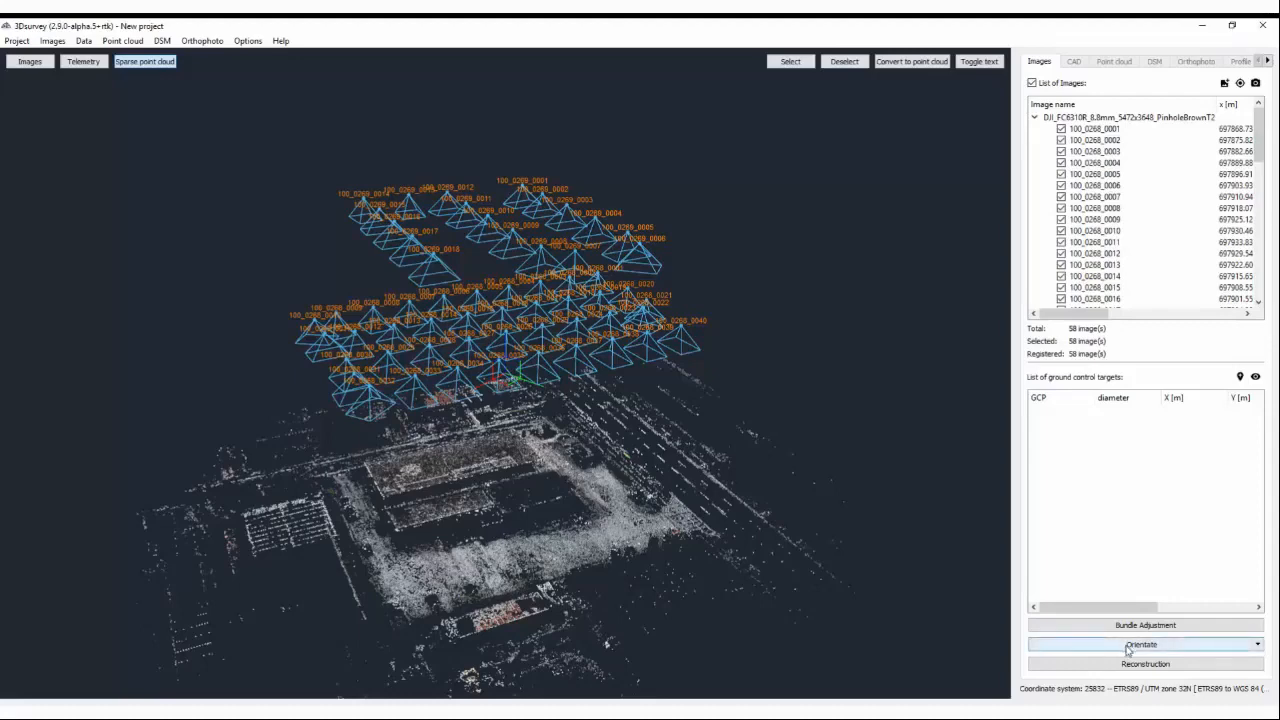
drag(502, 477, 507, 511)
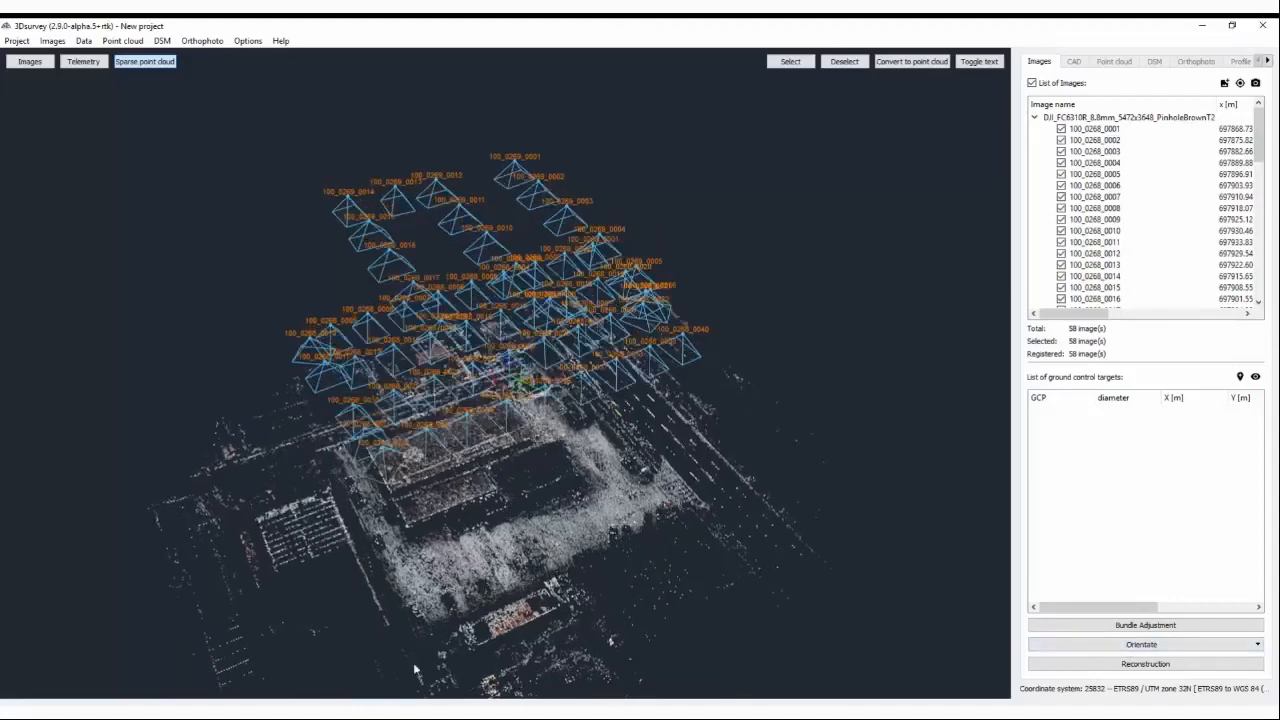
View 100_0268_0001.JPG and 100_0268_0003.JPG from the project's image folder, inspect the ground control targets up close, and return to 3Dsurvey
click(232, 690)
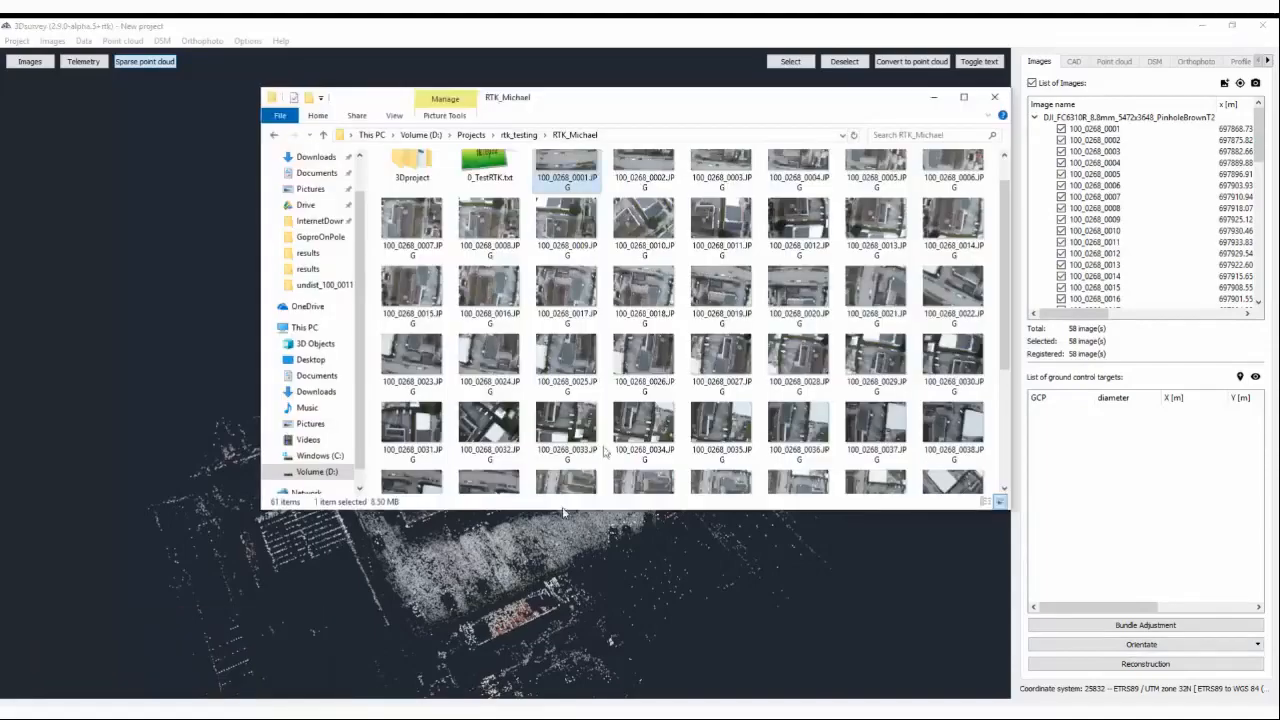
scroll(590, 257, up, 1)
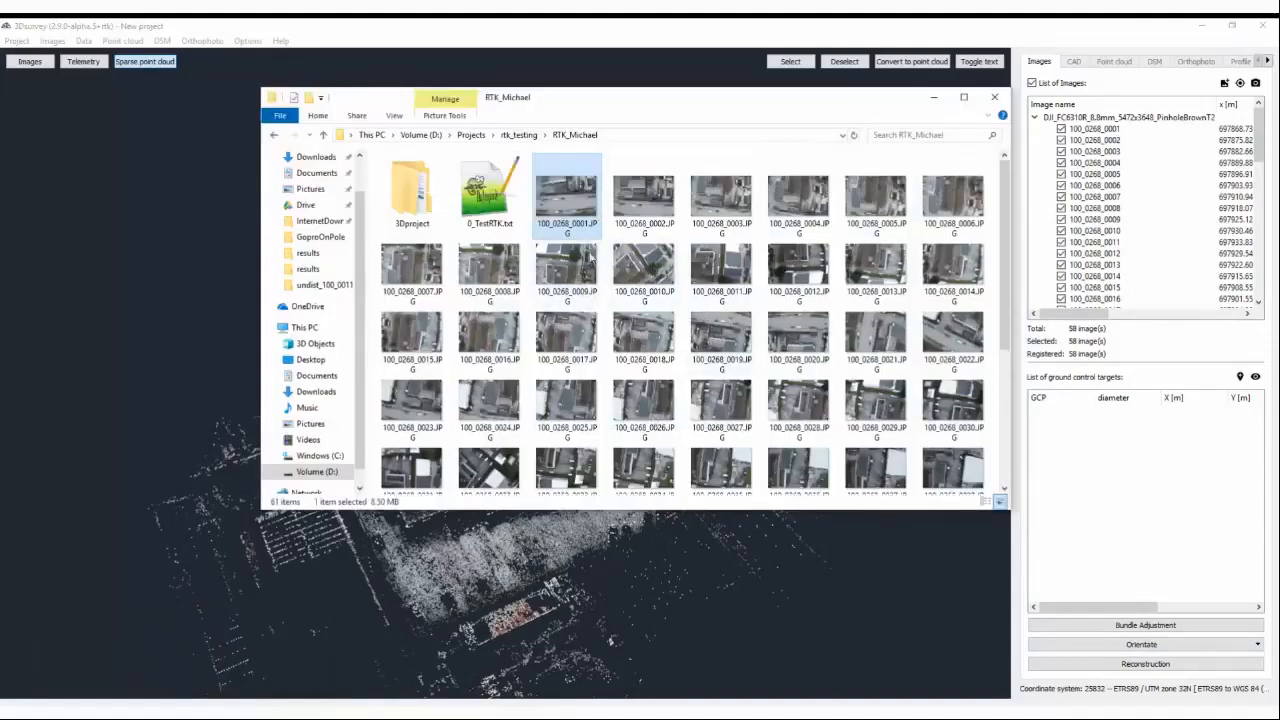
double_click(576, 205)
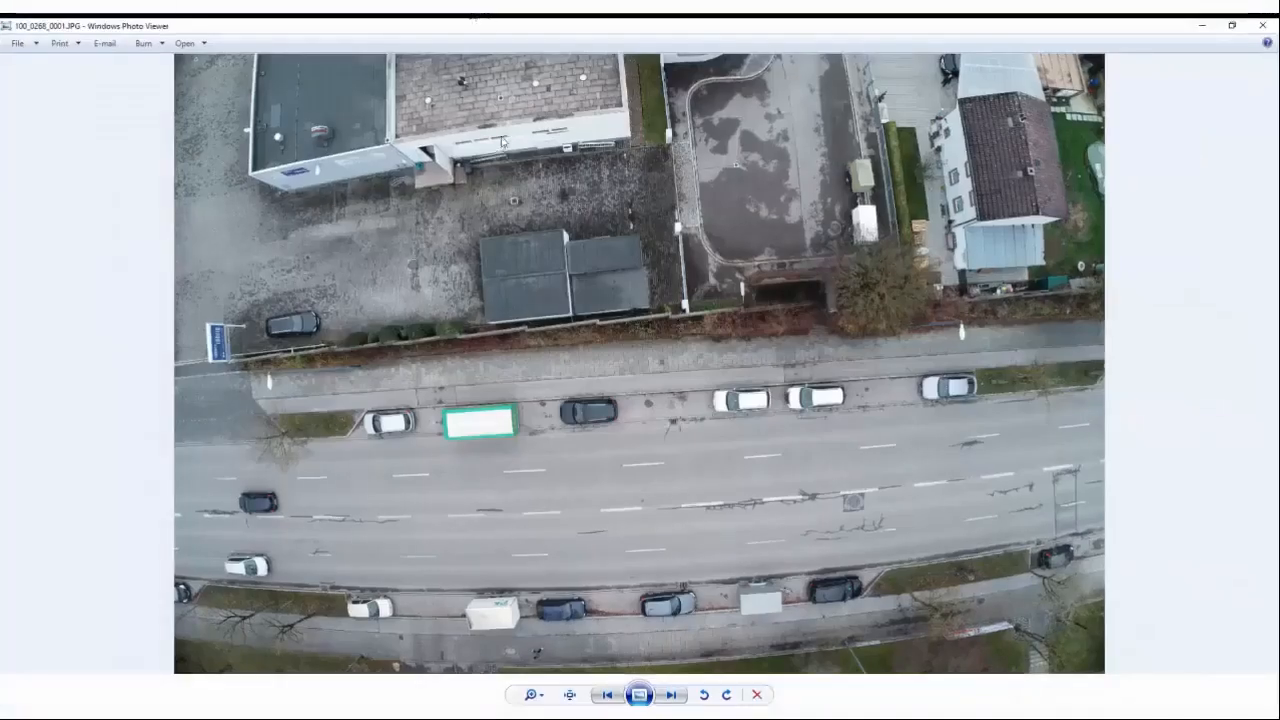
scroll(500, 143, up, 6)
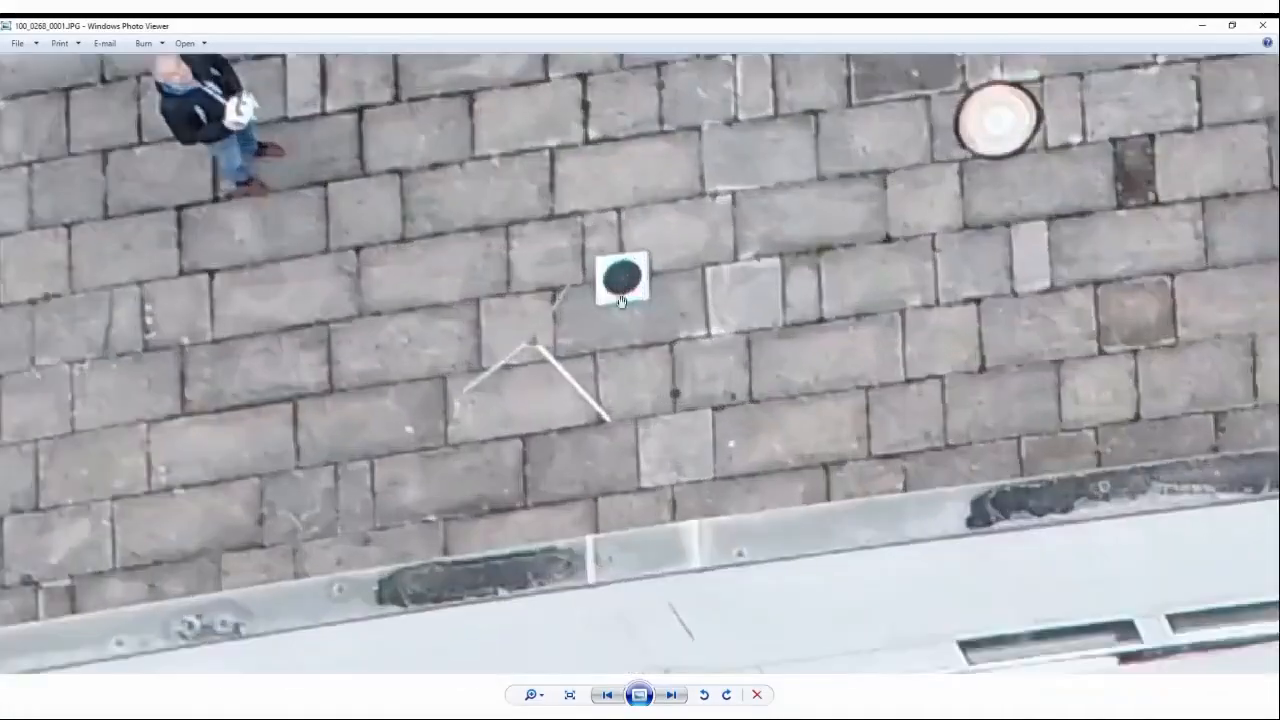
scroll(702, 303, down, 3)
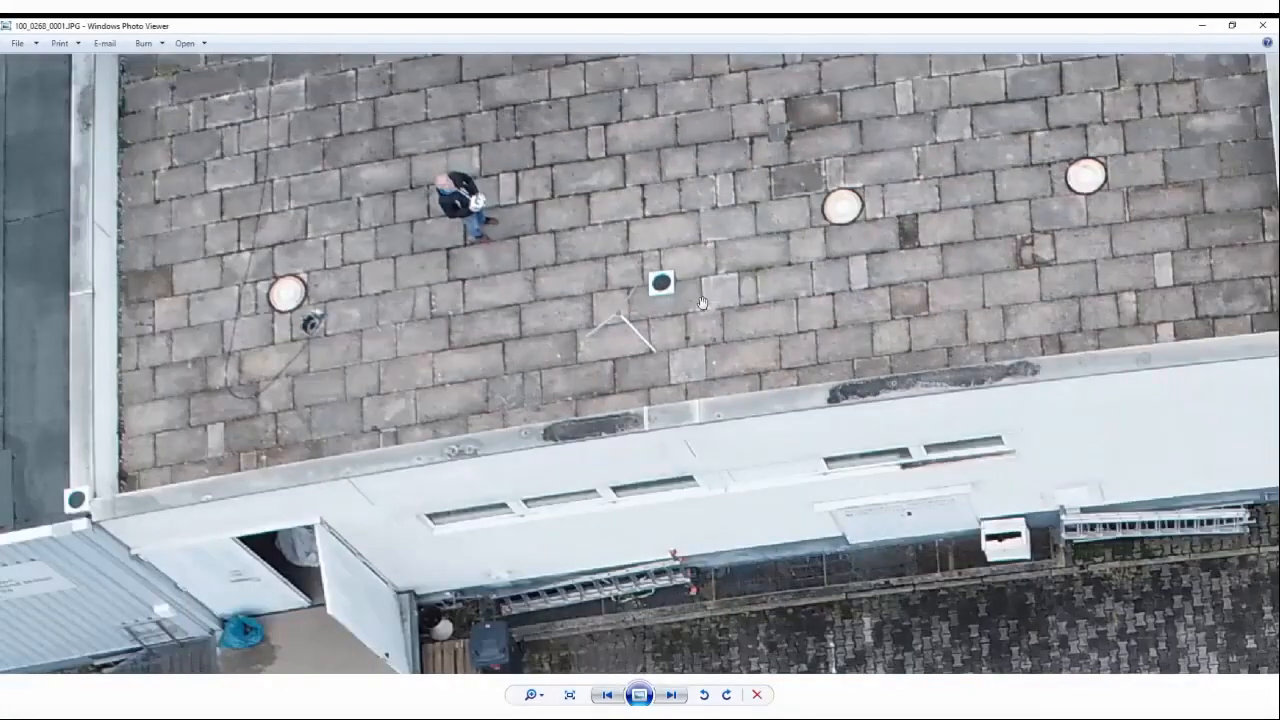
key(Right)
scroll(614, 120, up, 9)
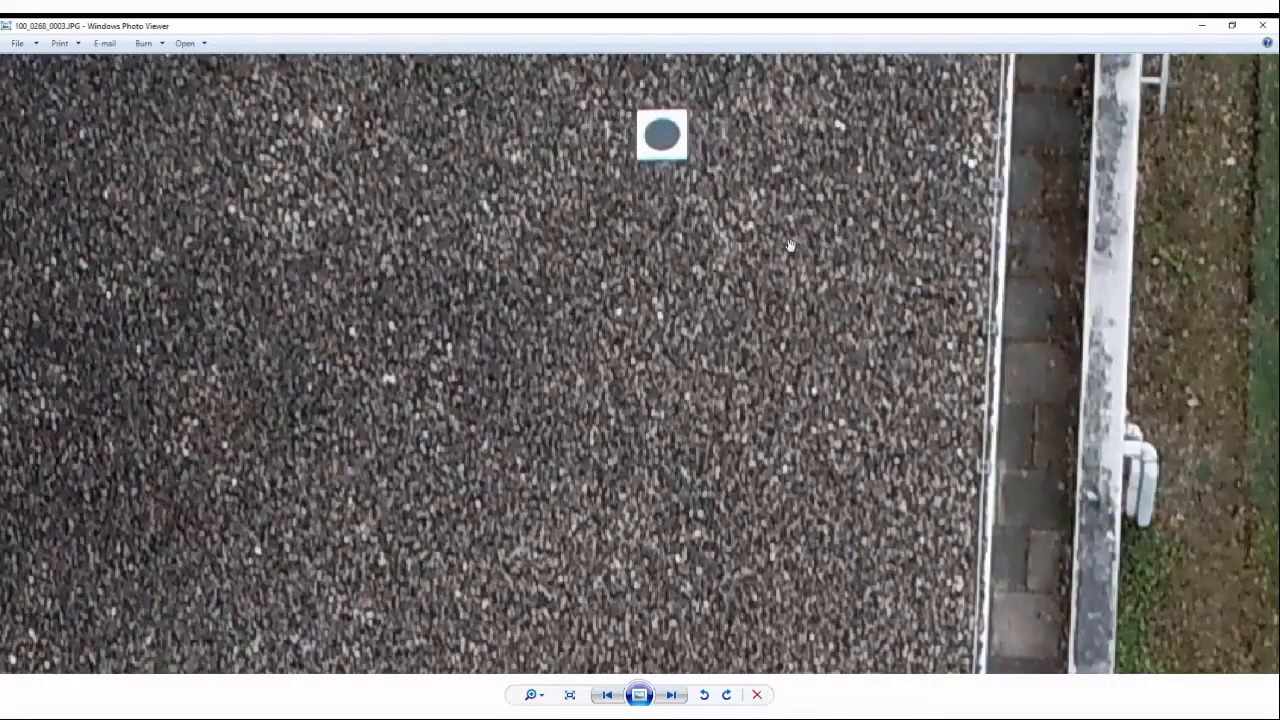
click(1204, 30)
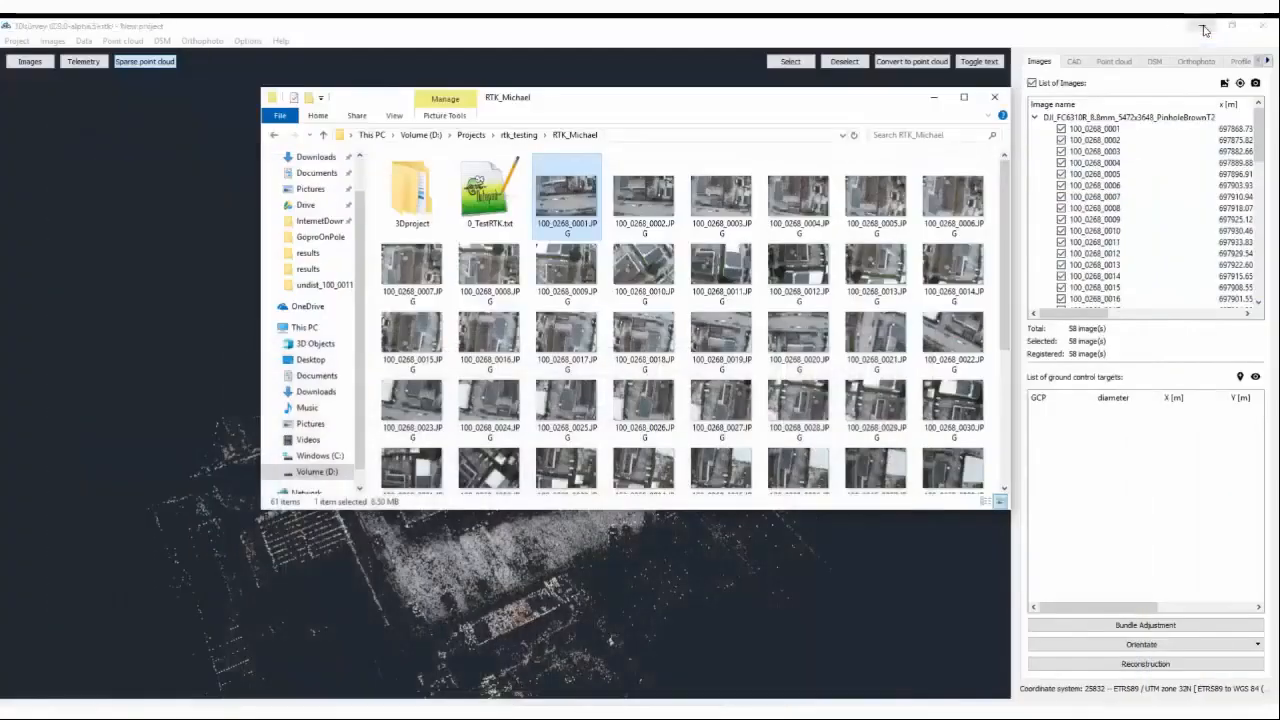
click(810, 605)
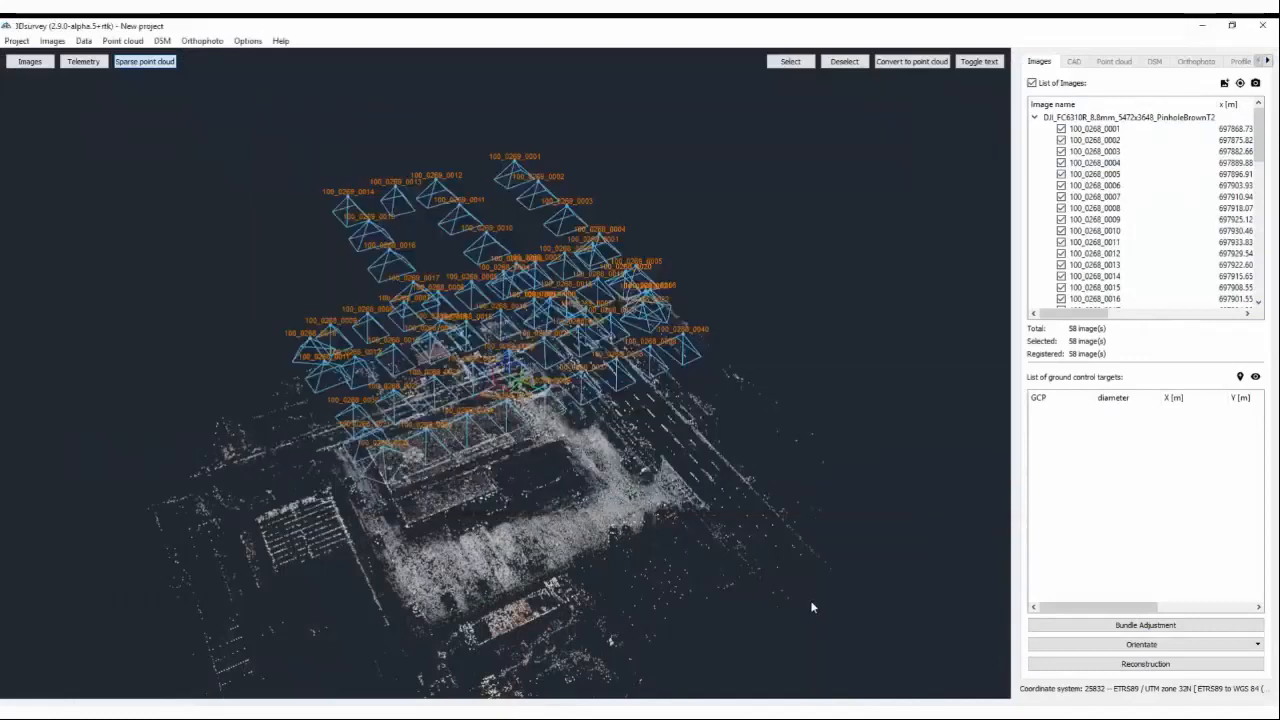
Start orientation with GCP data and import the points from 0_TestRTK.txt with known projection 25832 (PCS) ETRS89 / UTM zone 32N
click(1143, 646)
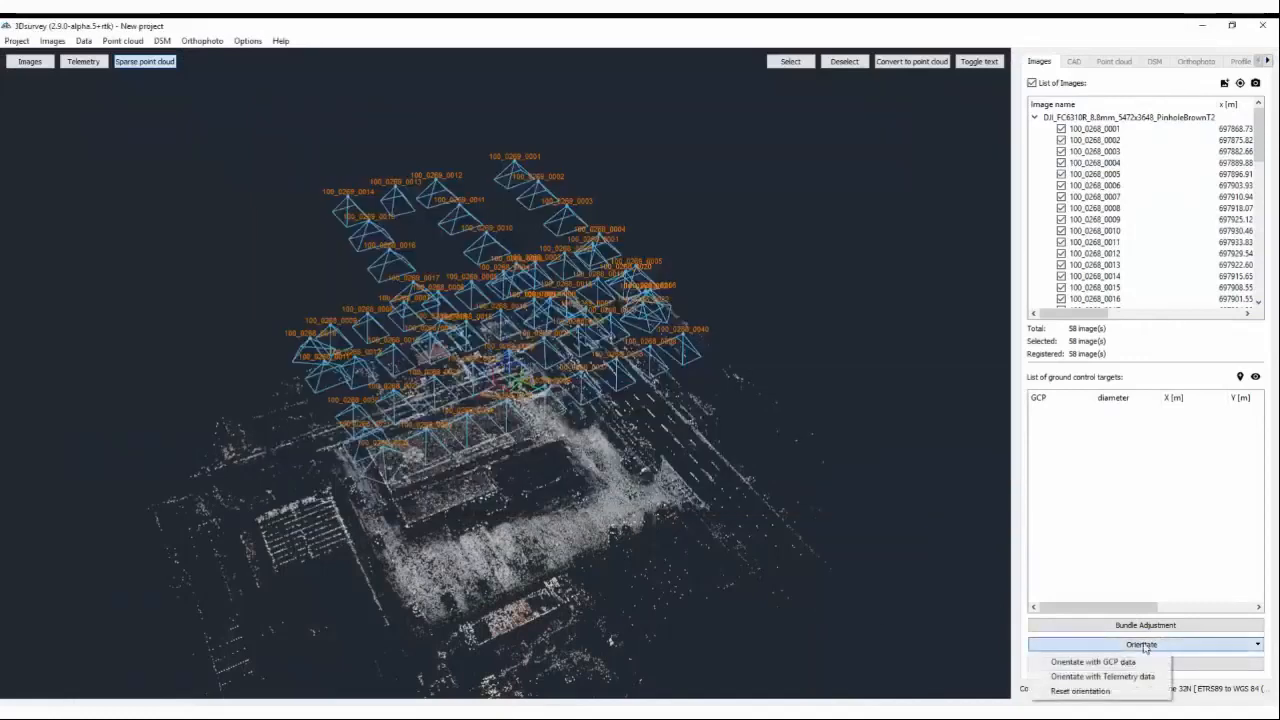
click(1083, 664)
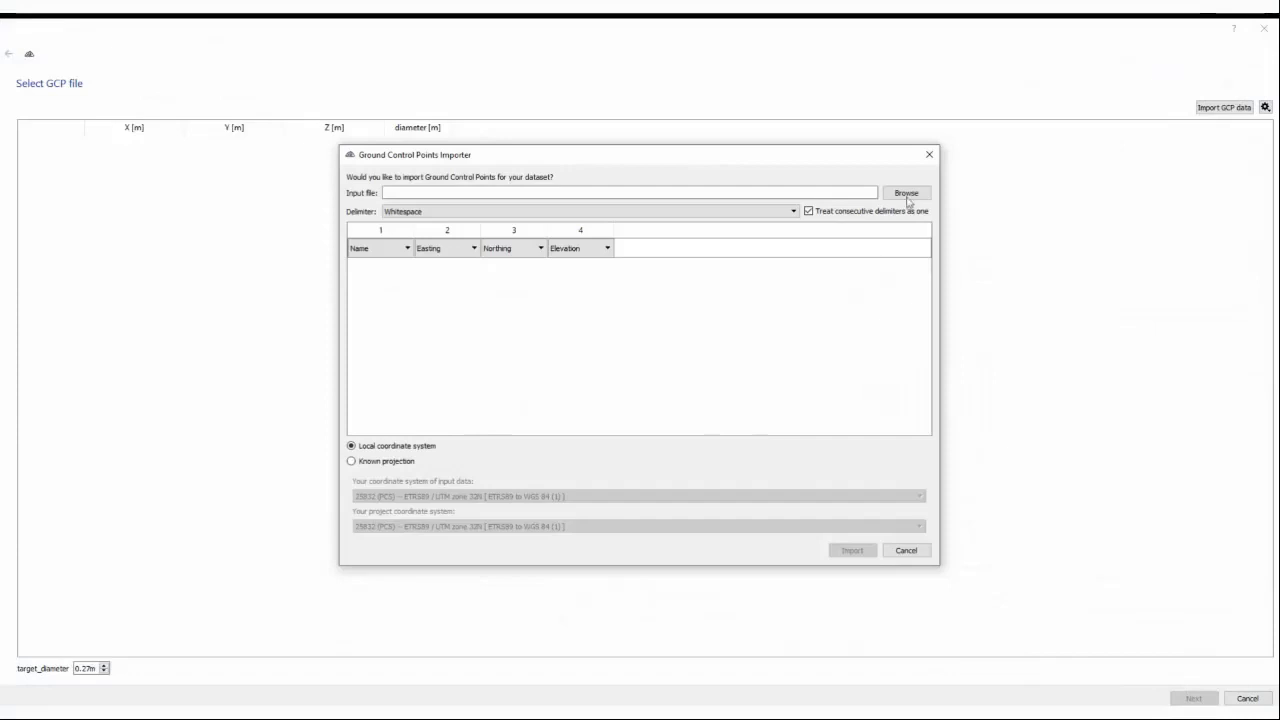
click(907, 196)
click(553, 278)
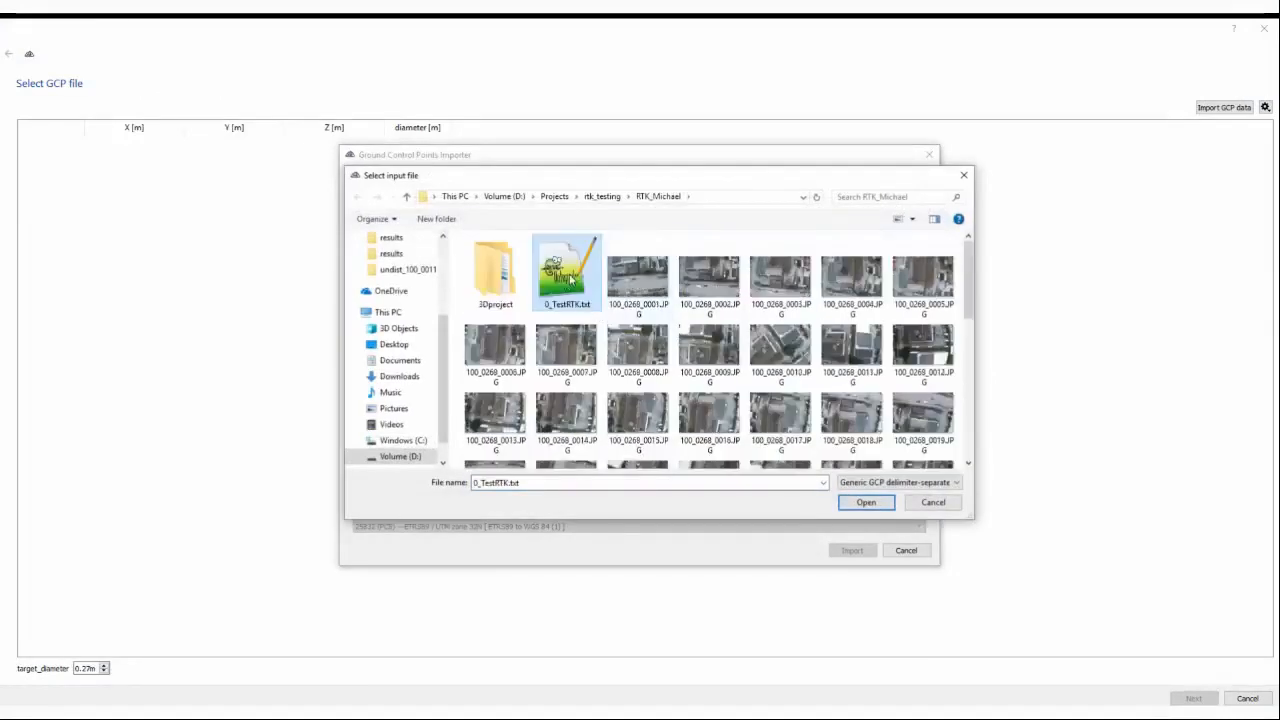
double_click(570, 280)
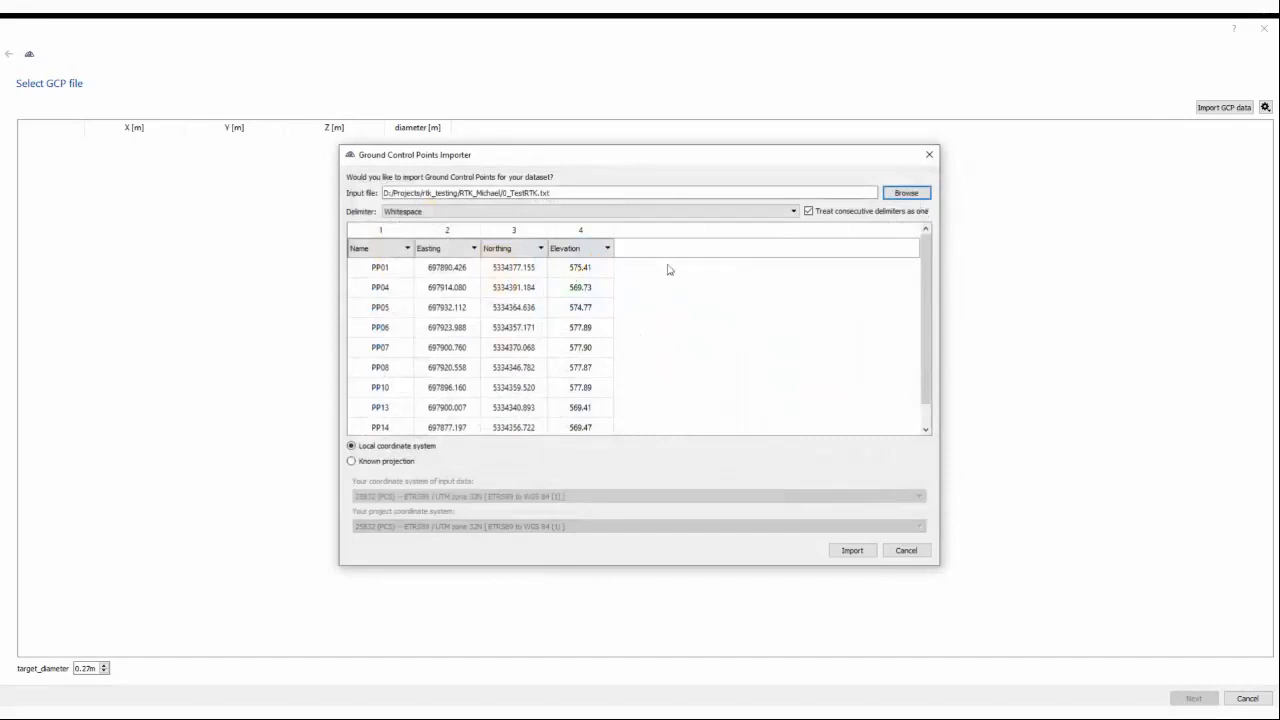
click(352, 462)
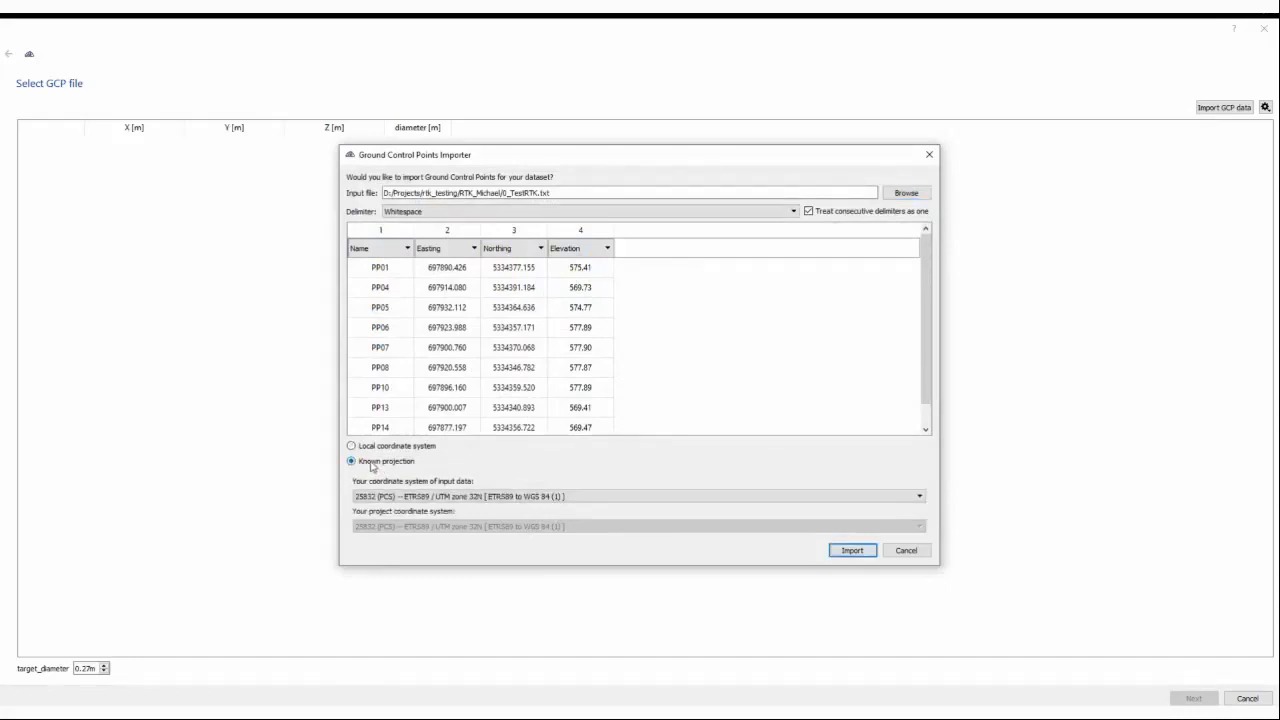
click(852, 551)
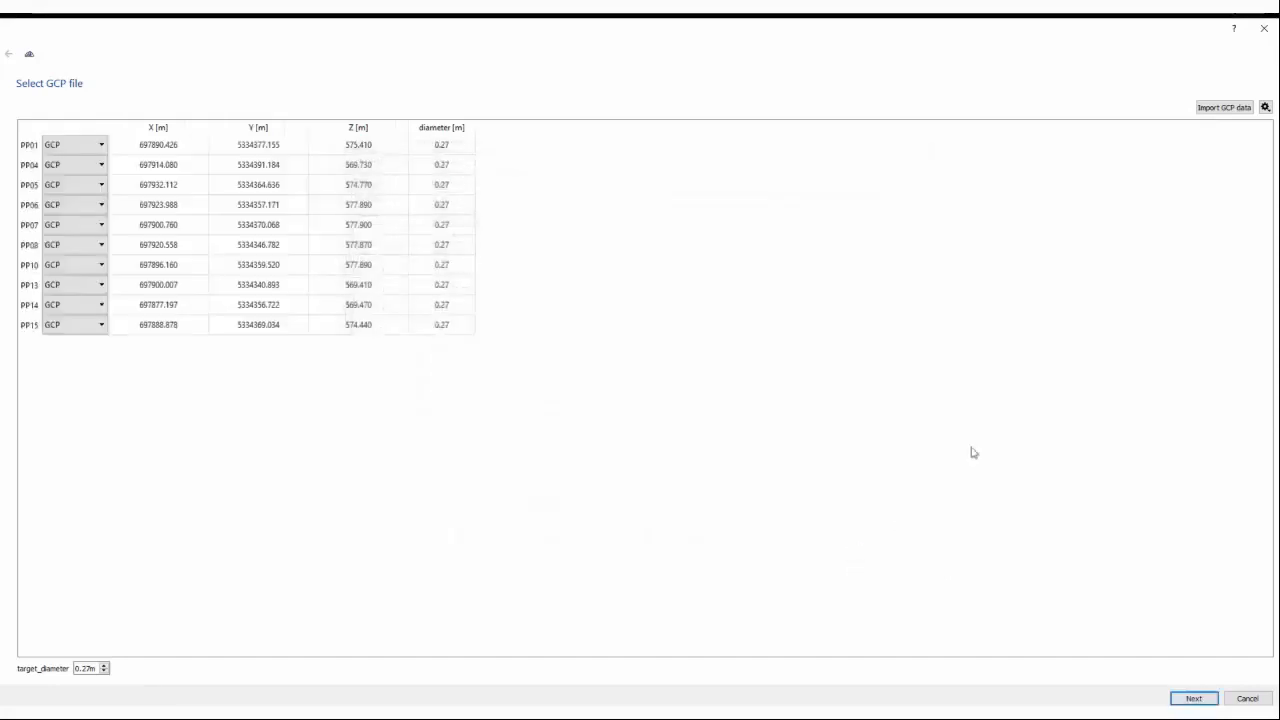
Import the GCP image positions from gcp_detections.csv
click(1265, 107)
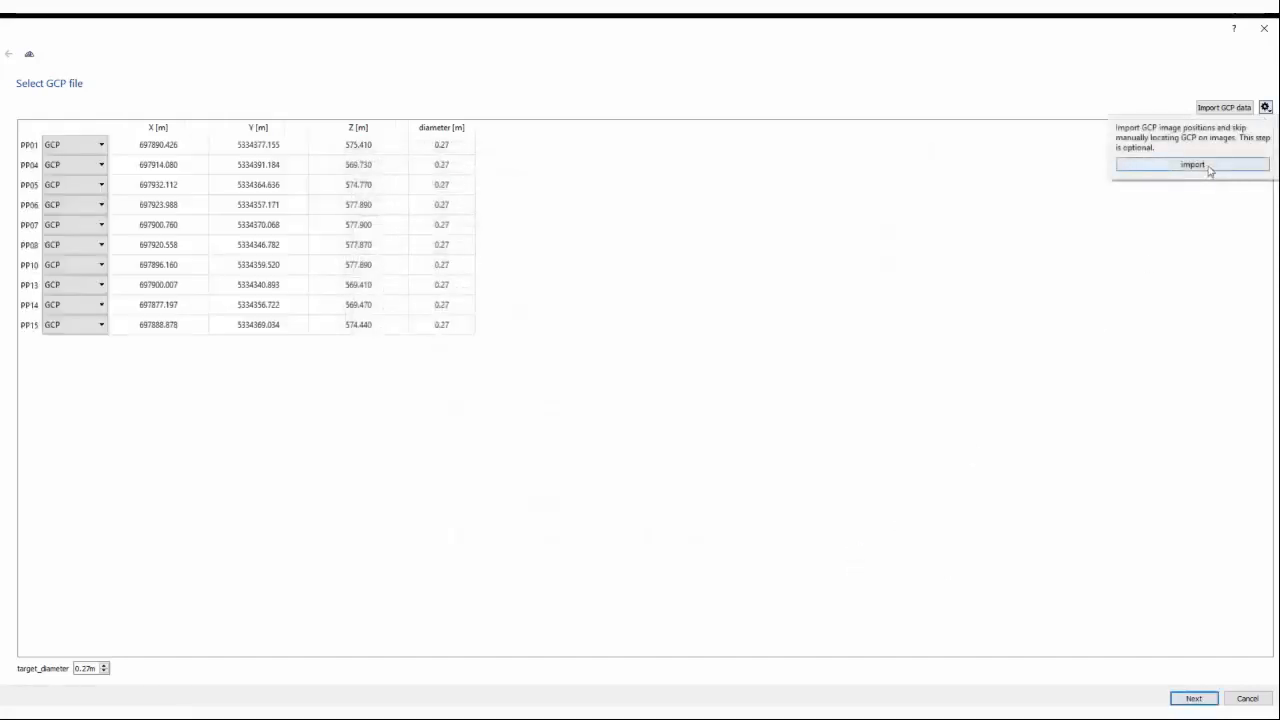
click(1210, 167)
click(235, 126)
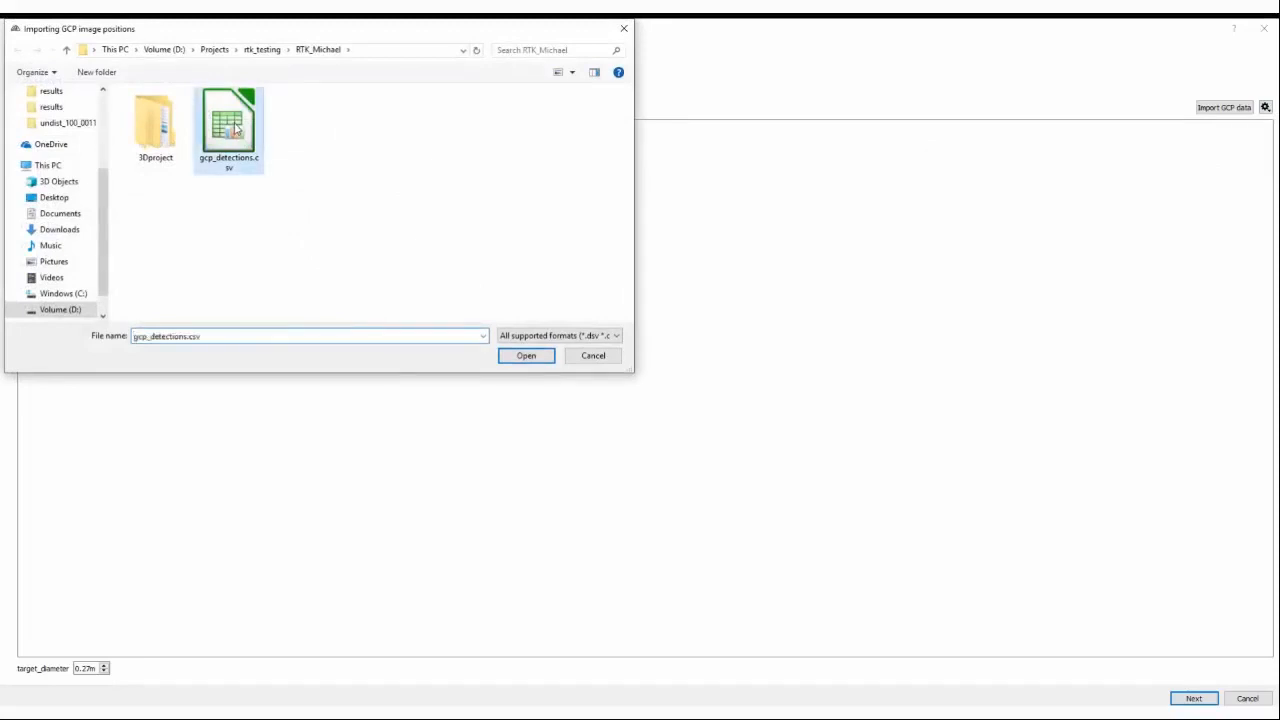
key(Return)
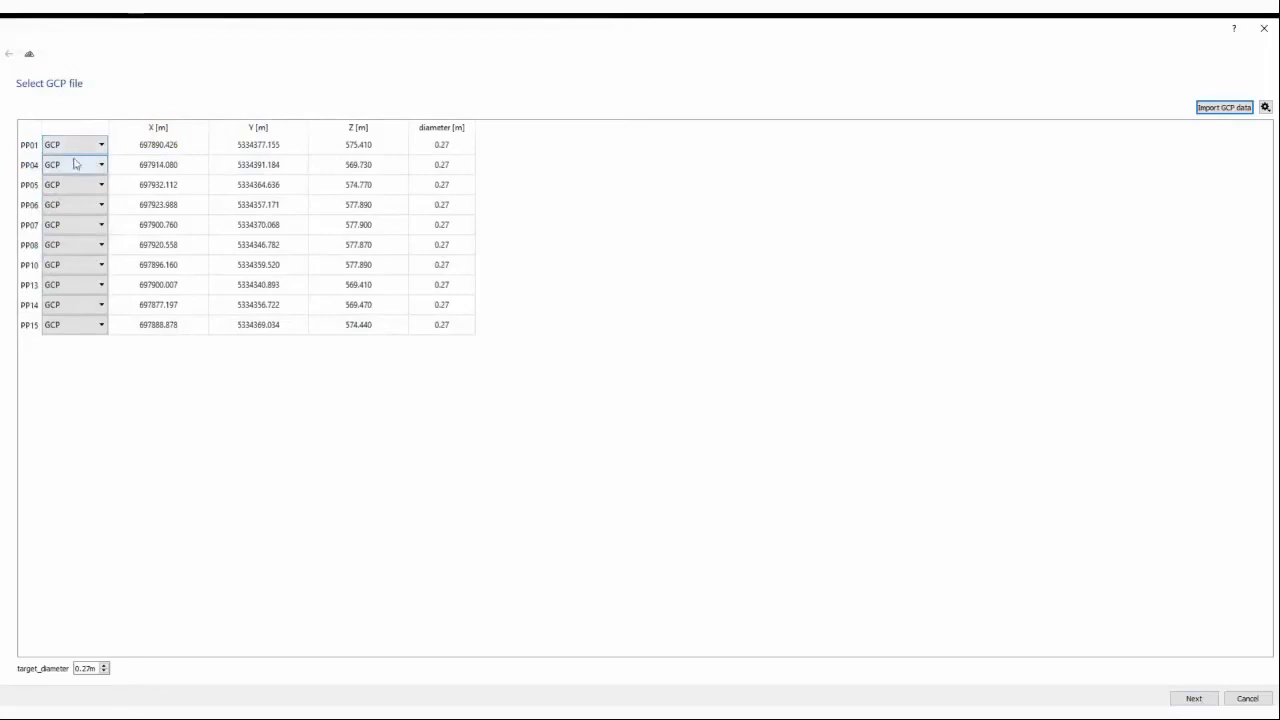
Set all control points from PP01 to PP15 to Validation and proceed to locating them on the images
click(77, 151)
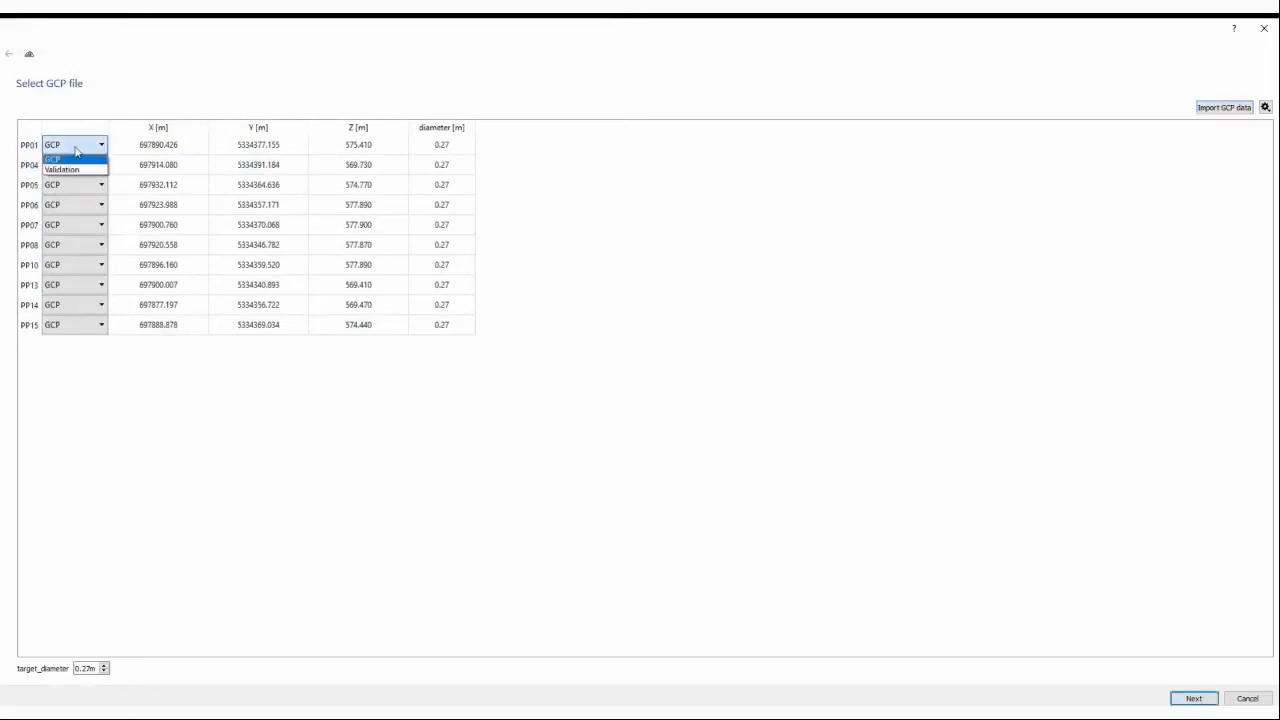
click(79, 169)
click(75, 166)
click(73, 194)
click(72, 185)
click(72, 208)
click(69, 207)
click(76, 228)
click(80, 234)
click(80, 248)
click(79, 274)
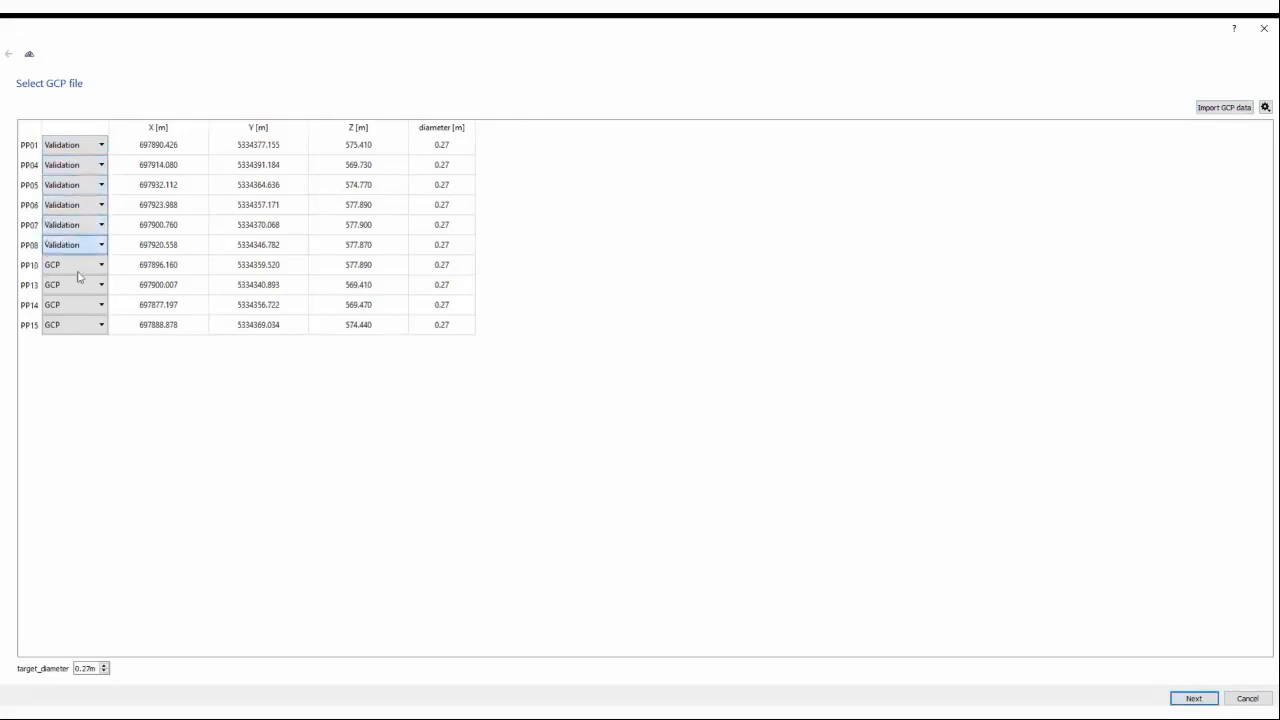
click(72, 265)
click(74, 290)
click(72, 285)
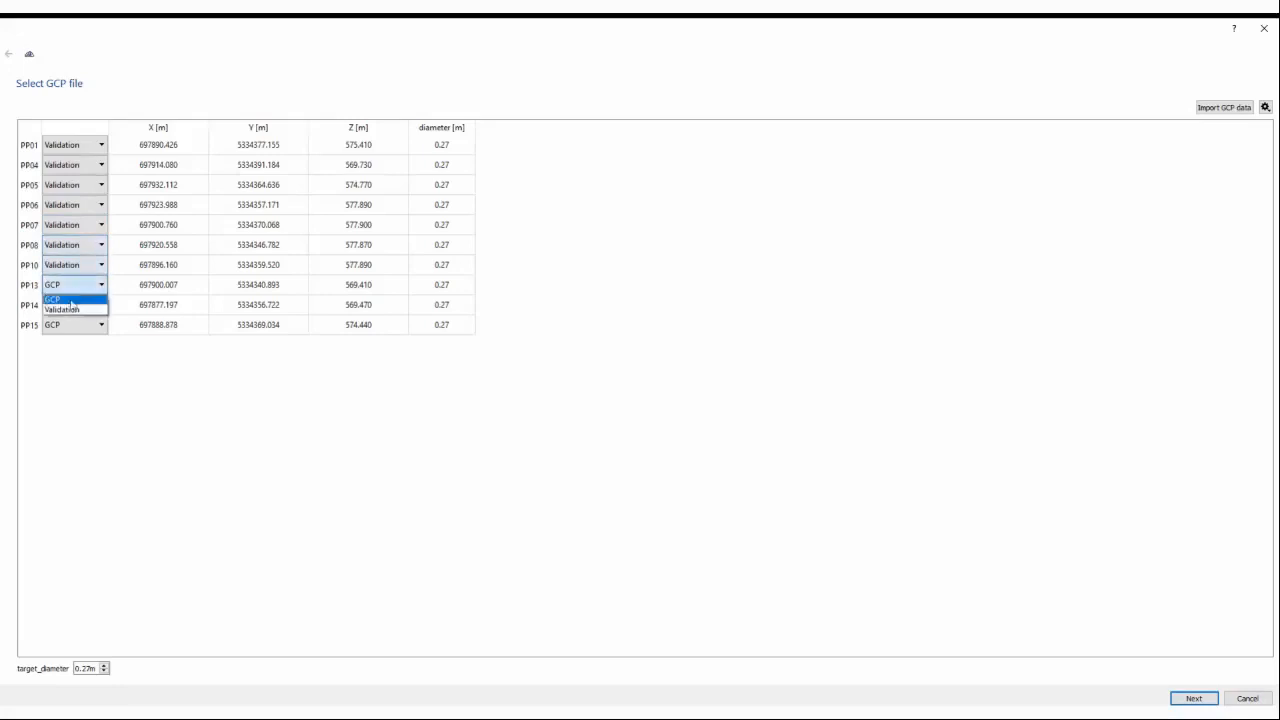
click(72, 309)
click(72, 304)
click(74, 318)
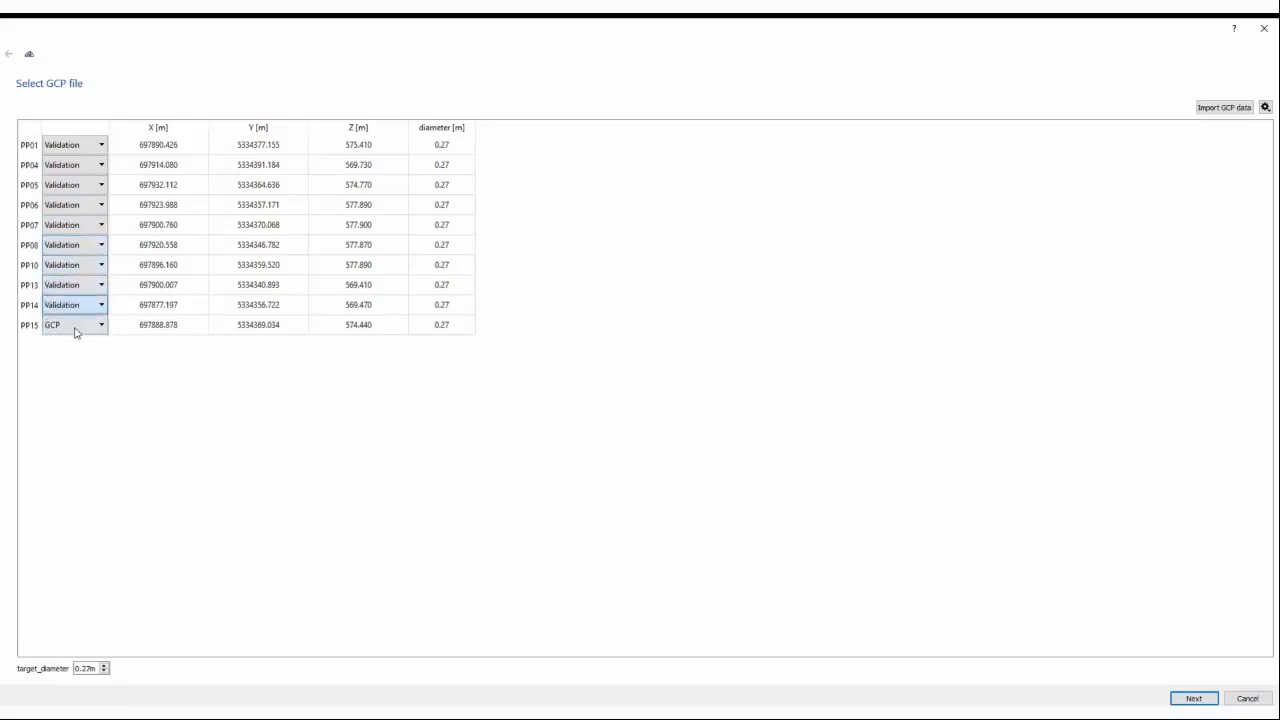
click(74, 328)
click(77, 352)
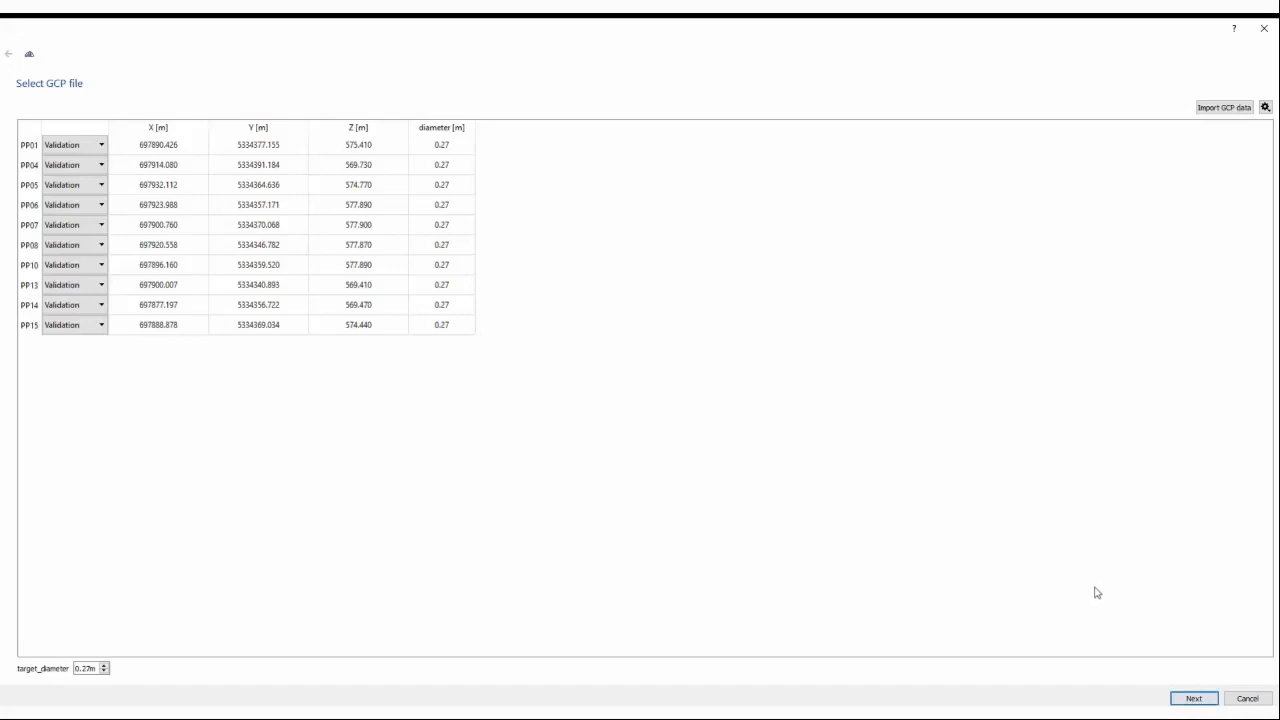
click(1193, 699)
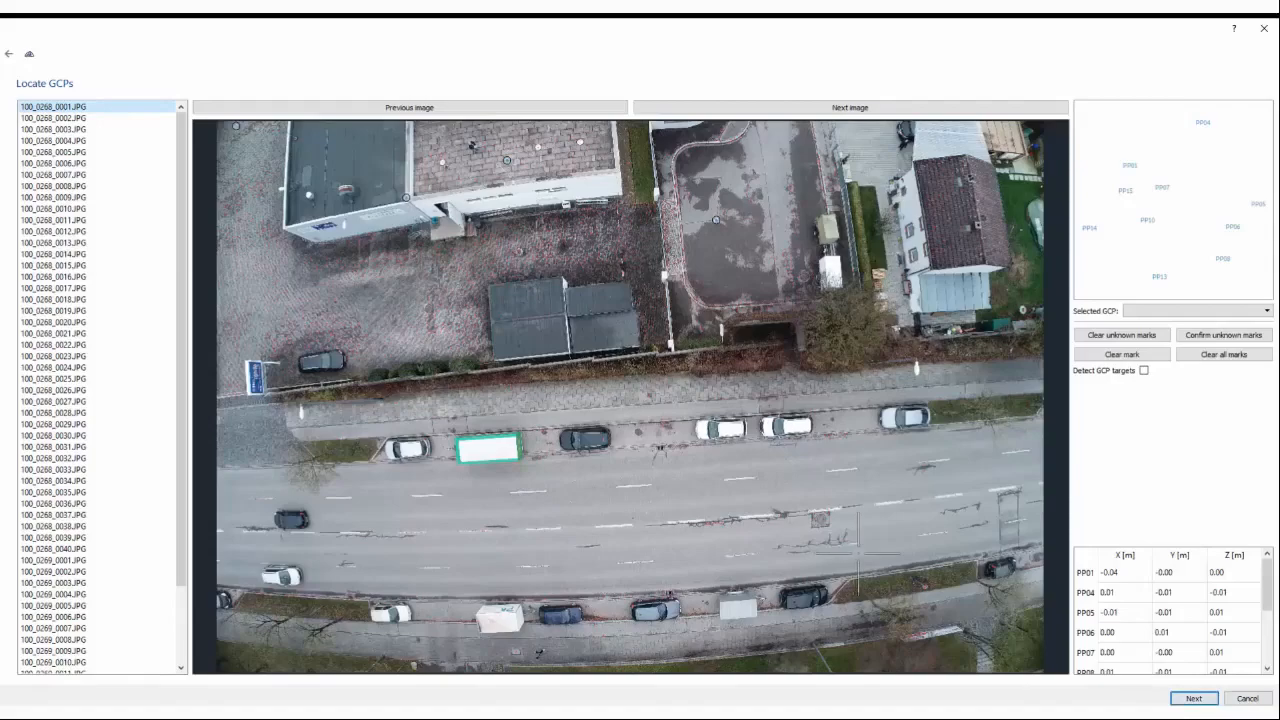
Examine the PP14 mark on its target up close in 100_0268_0001.JPG and 100_0268_0002.JPG
scroll(737, 225, up, 5)
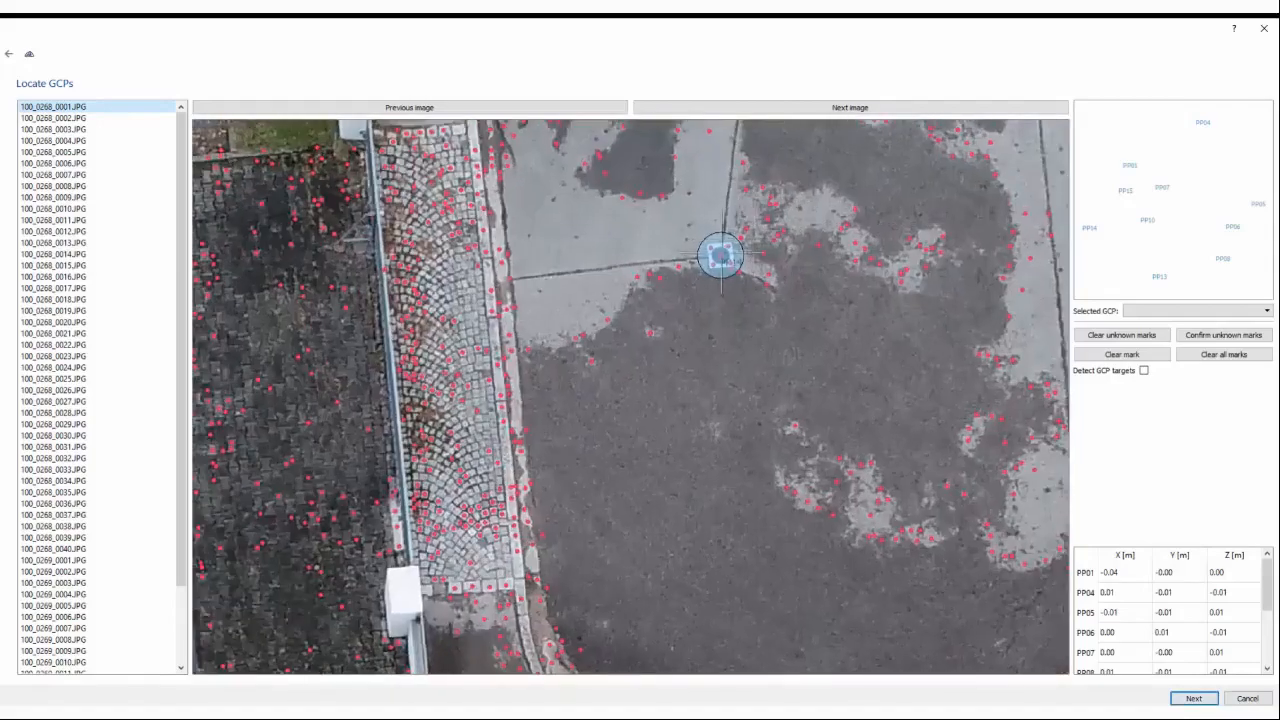
scroll(757, 265, up, 2)
scroll(793, 345, down, 3)
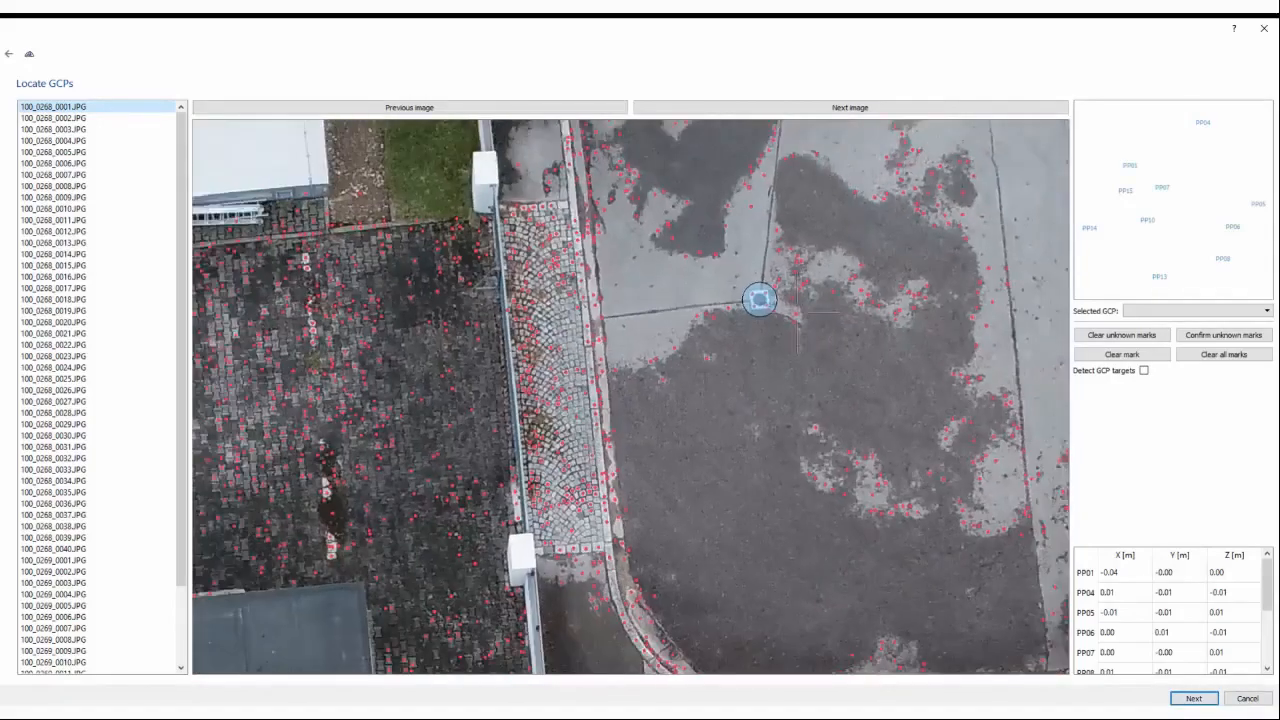
scroll(780, 325, up, 5)
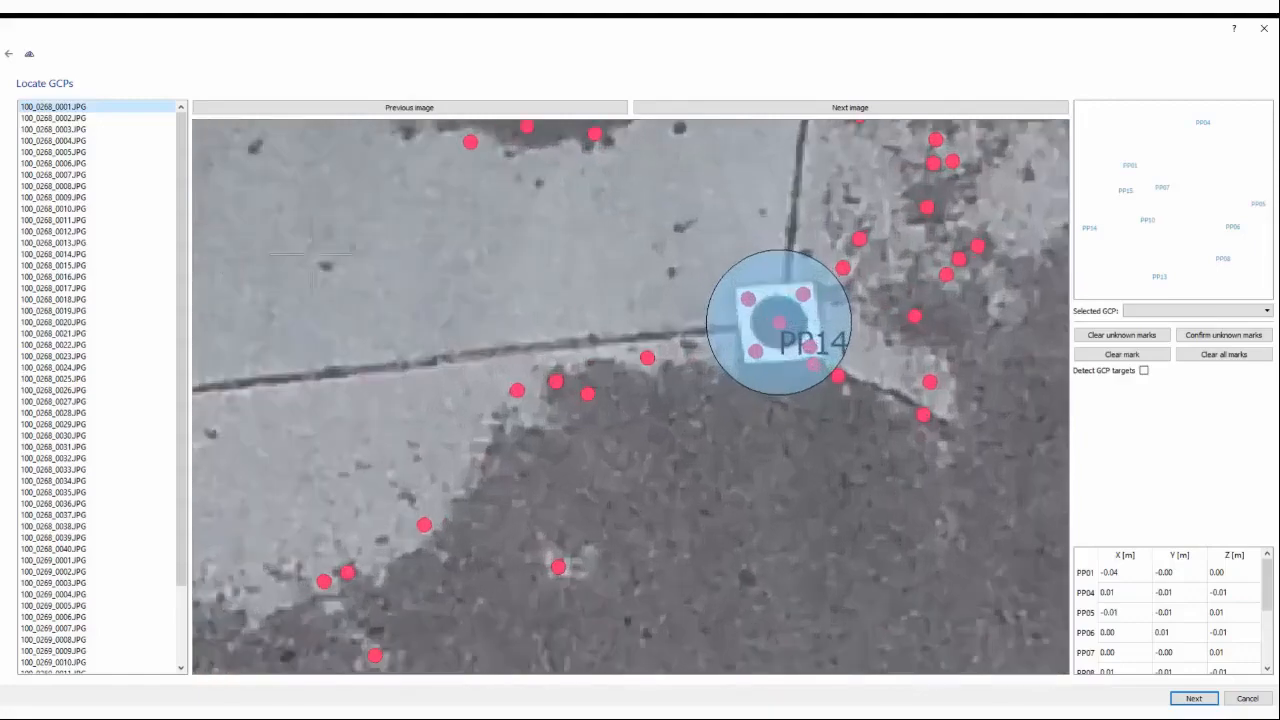
click(80, 118)
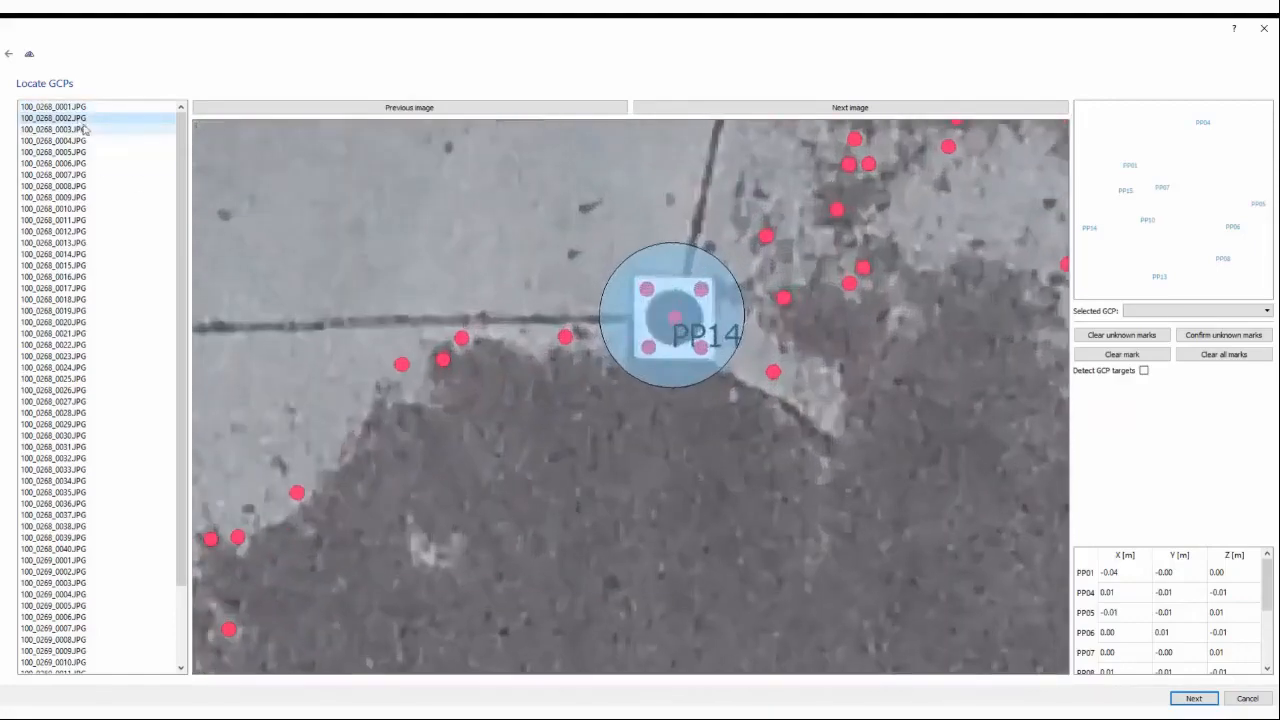
Look over the GCP marks in 100_0268_0003.JPG and 100_0268_0011.JPG, and examine PP10 up close in 100_0268_0005.JPG
click(85, 129)
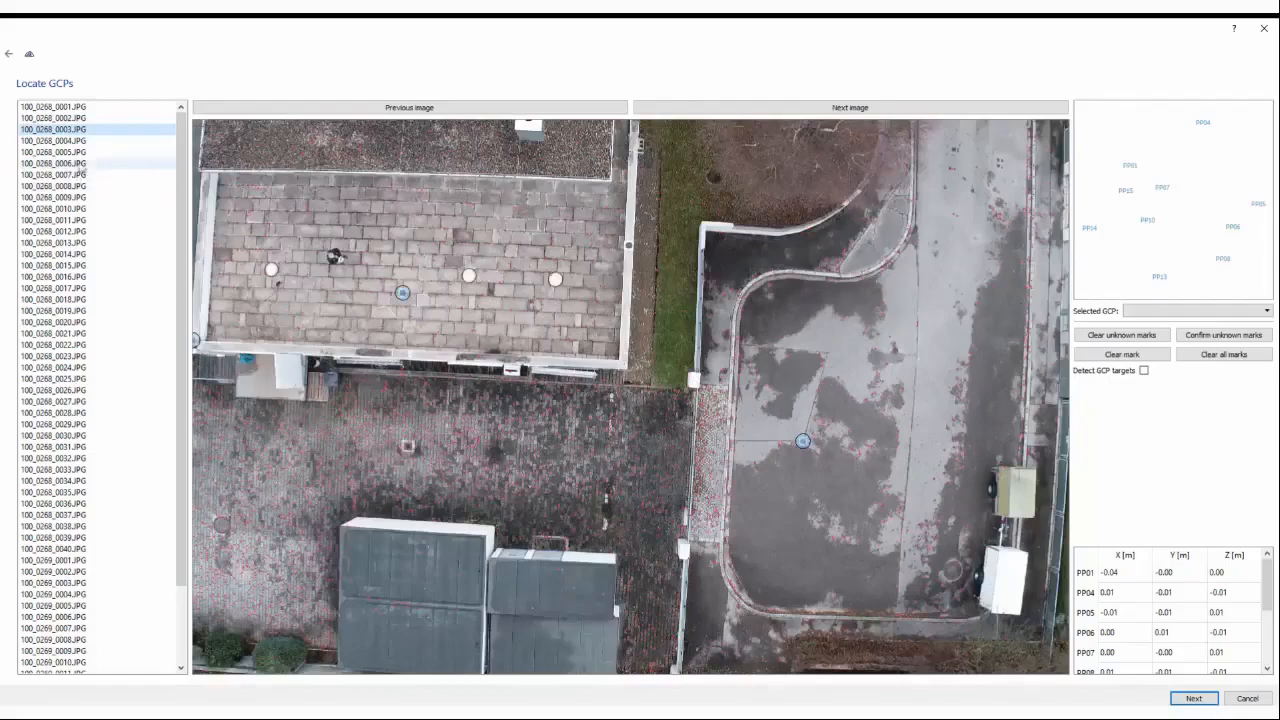
click(85, 152)
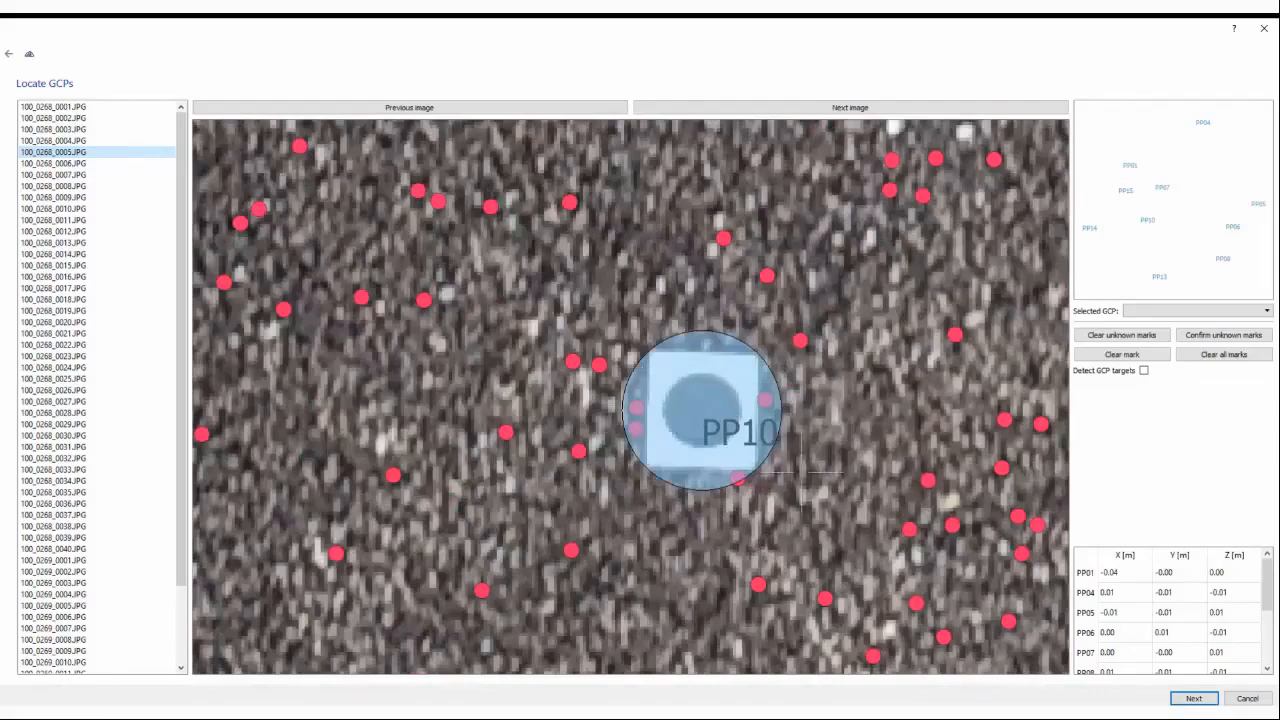
scroll(742, 417, down, 5)
scroll(750, 420, up, 5)
scroll(656, 417, up, 3)
scroll(756, 416, down, 4)
scroll(722, 406, up, 5)
scroll(802, 410, down, 6)
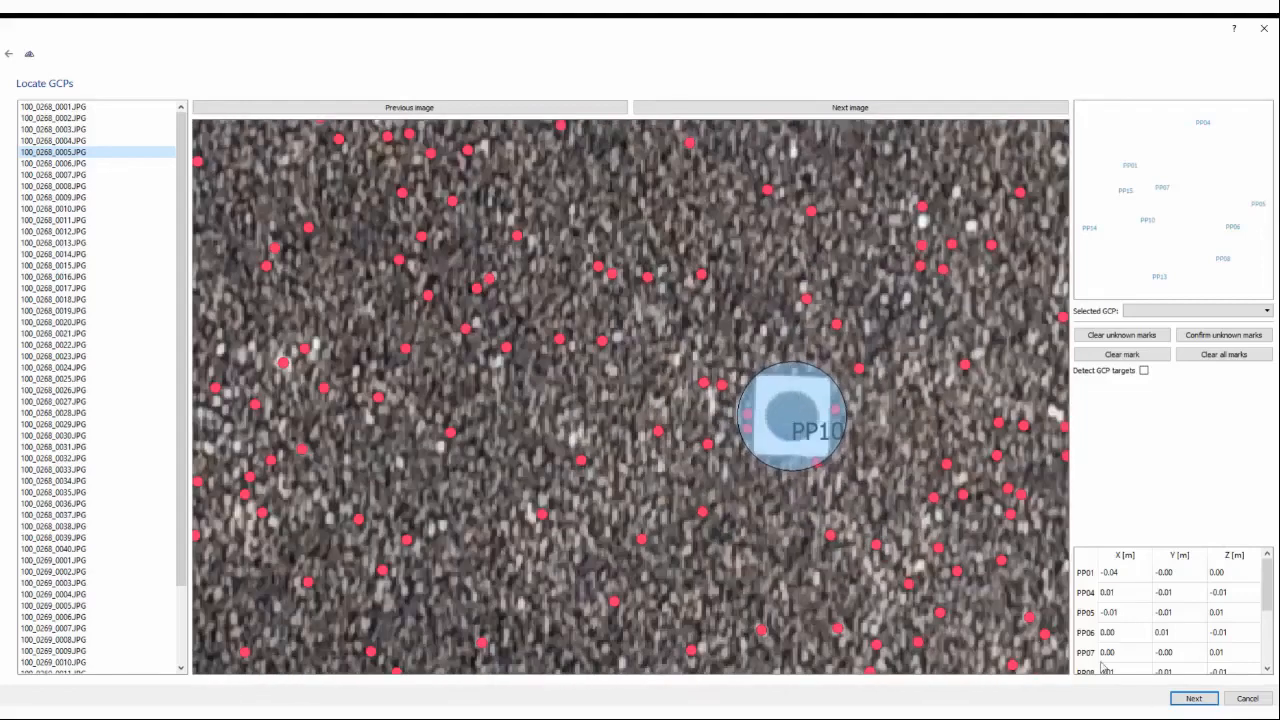
click(91, 221)
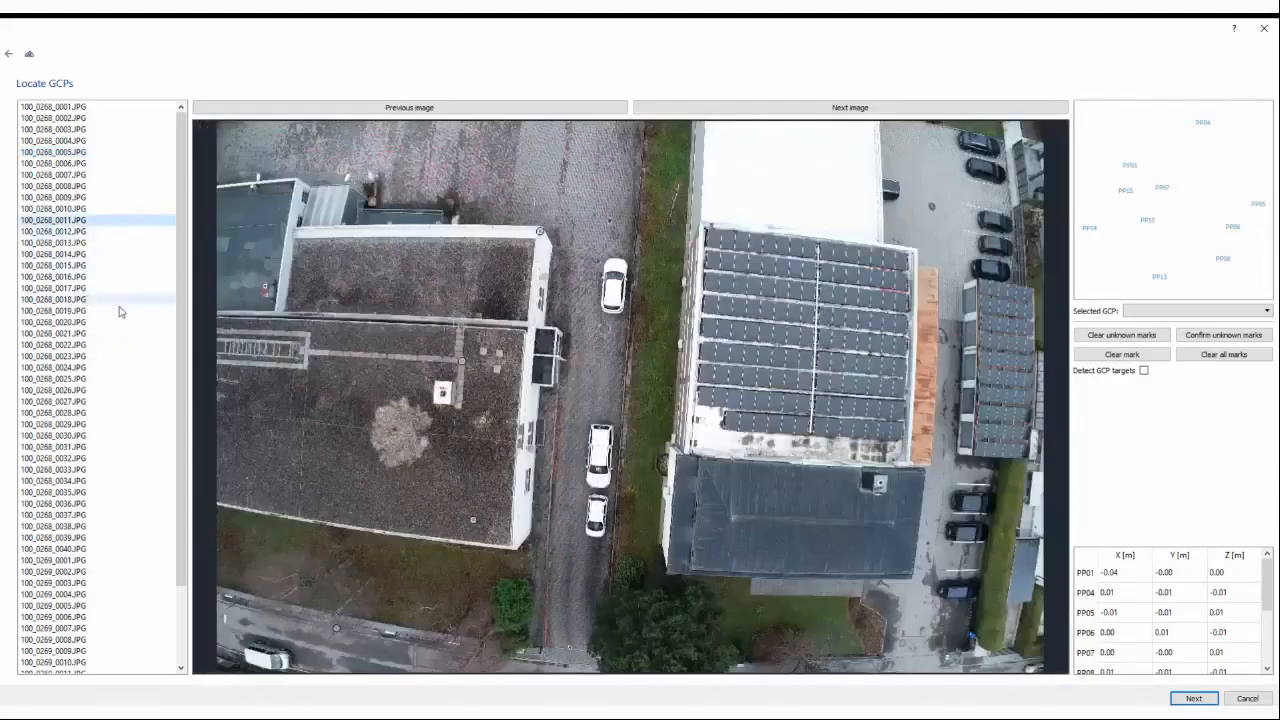
Review the target detections of PP01 to PP15 in the detection overview and proceed to the orientation summary
click(1193, 698)
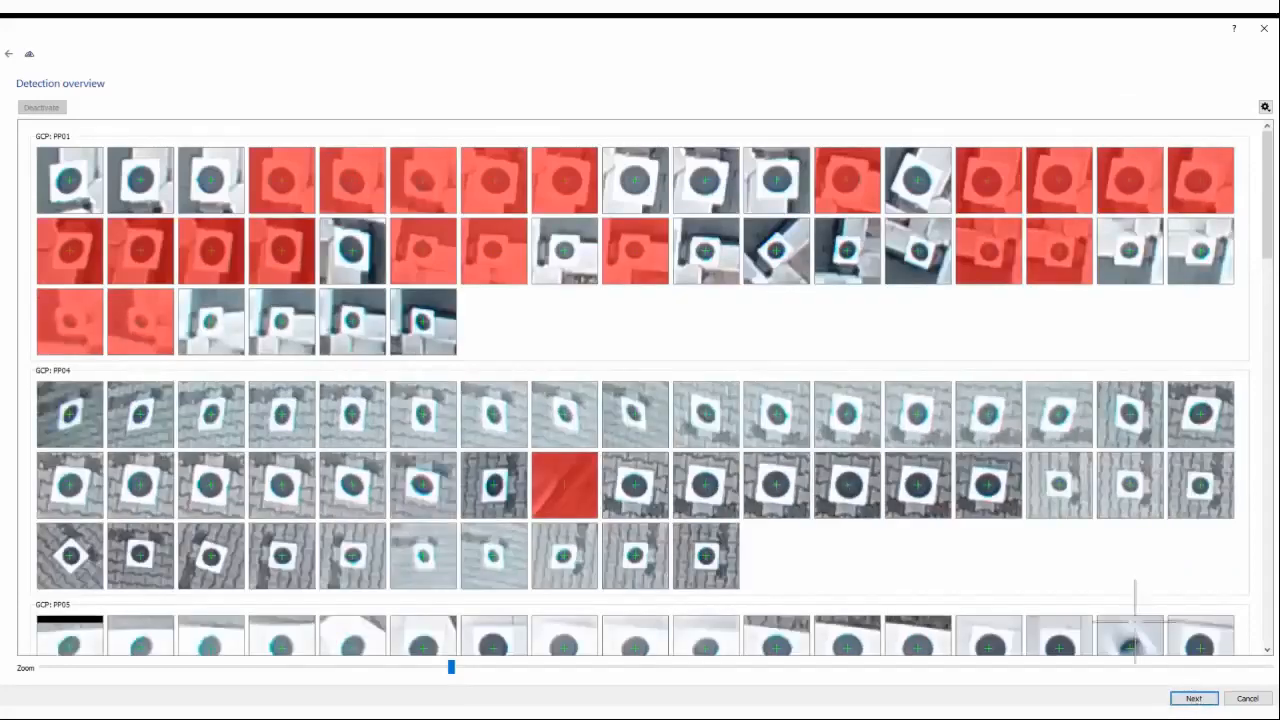
scroll(571, 414, down, 10)
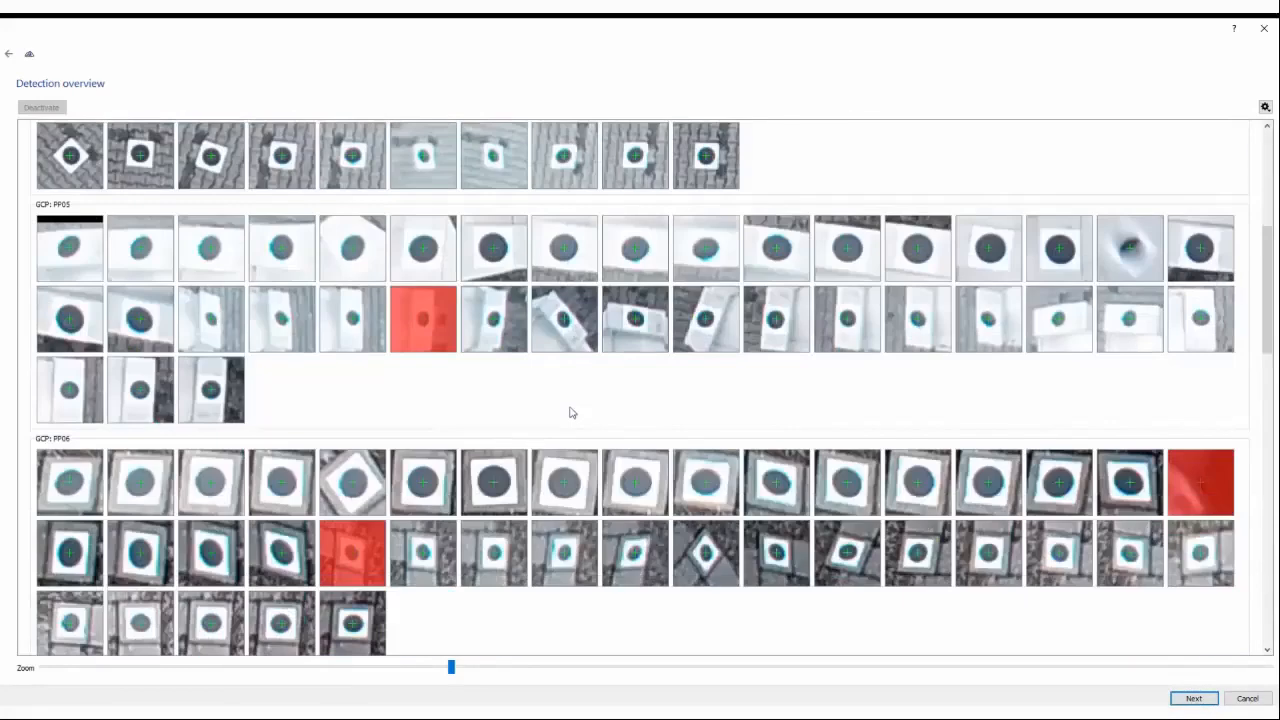
scroll(573, 420, down, 15)
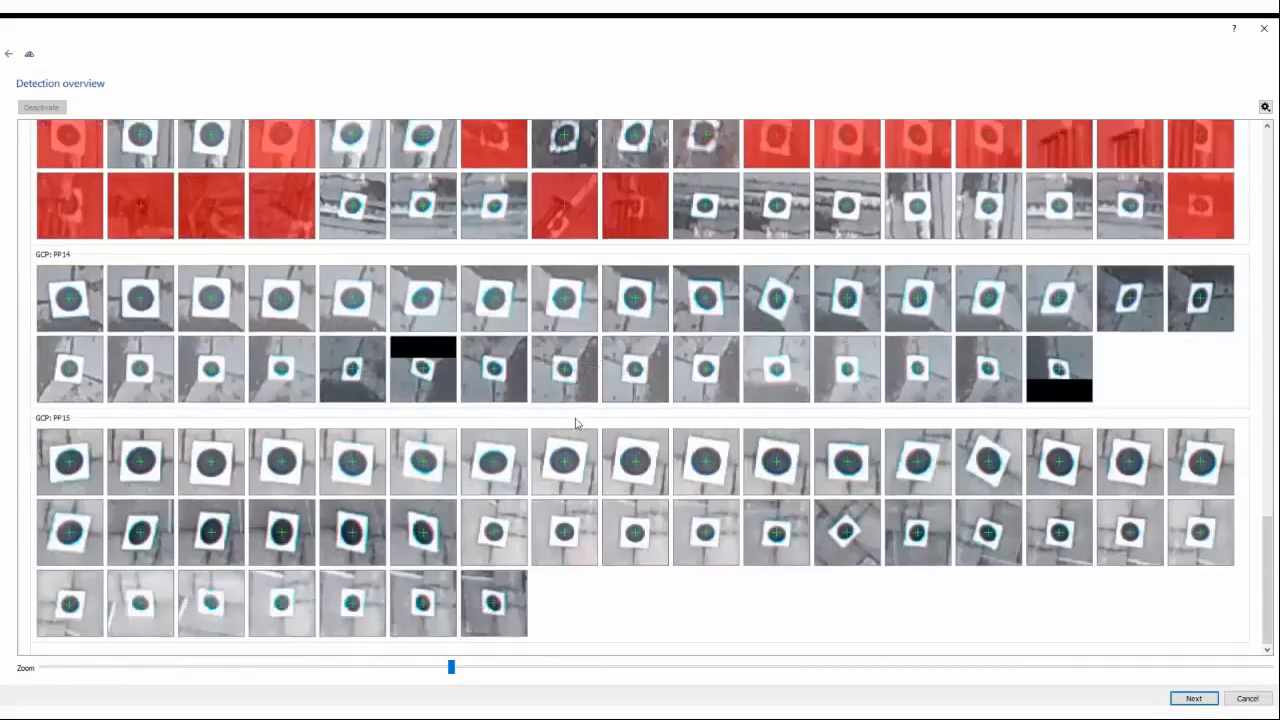
click(1192, 699)
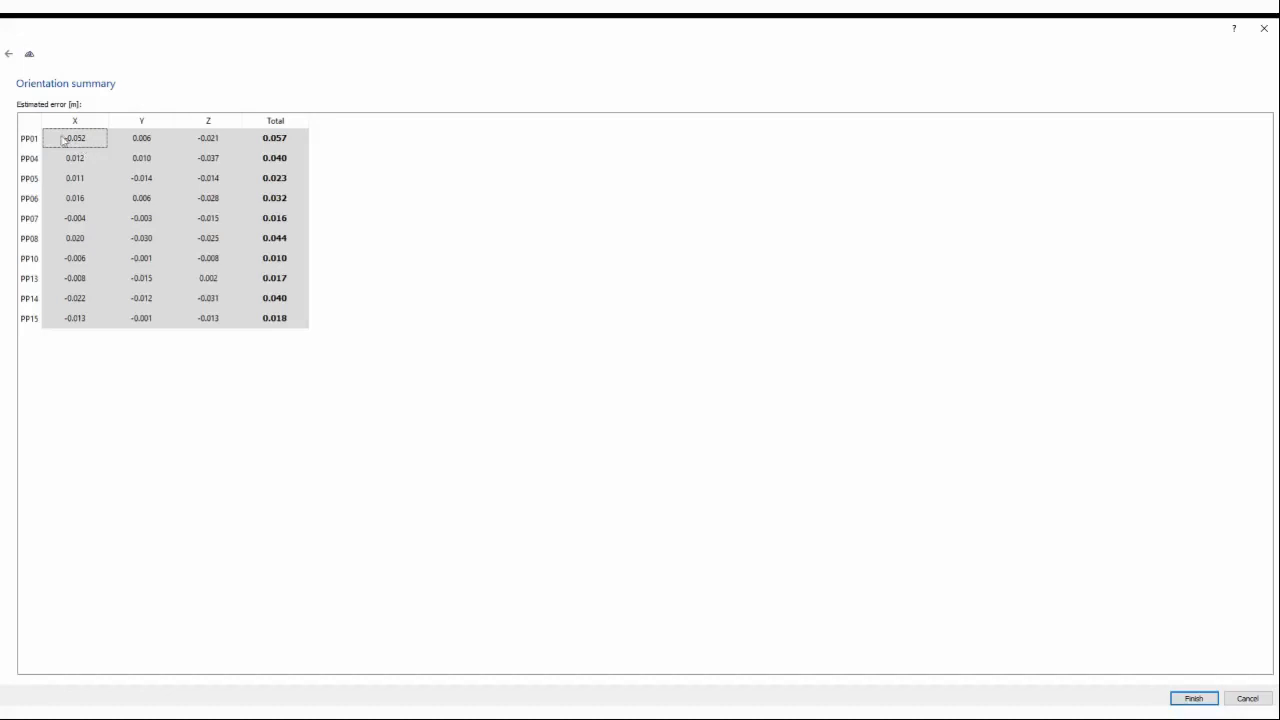
Examine the estimated errors in the orientation summary, checking the PP01, PP04 and PP15 rows and the totals of all points
drag(59, 140, 224, 143)
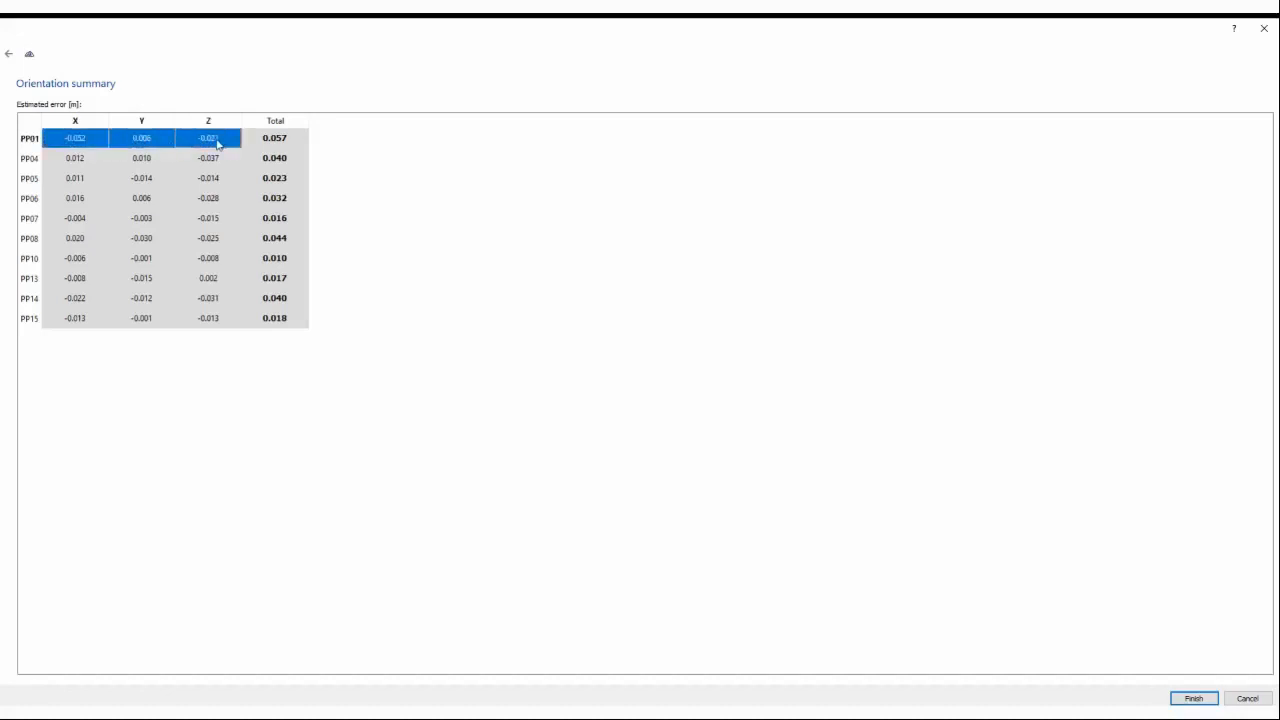
drag(74, 160, 208, 168)
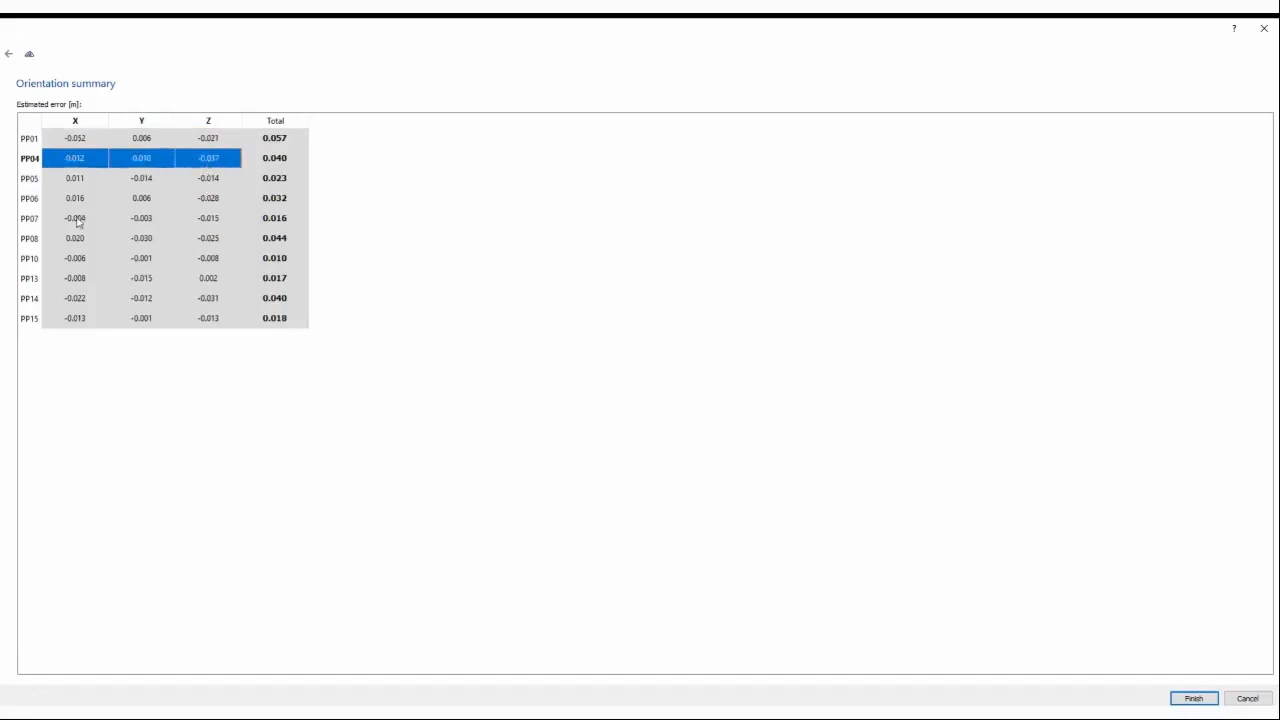
drag(71, 179, 313, 331)
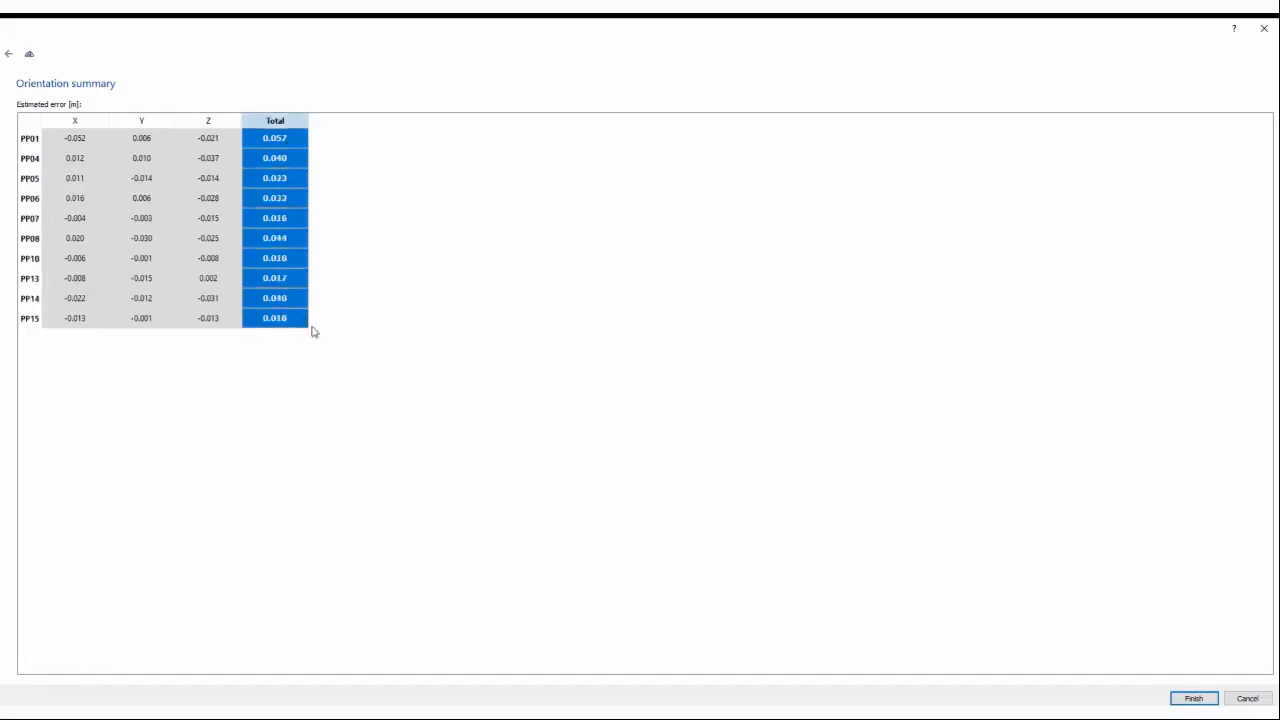
click(364, 387)
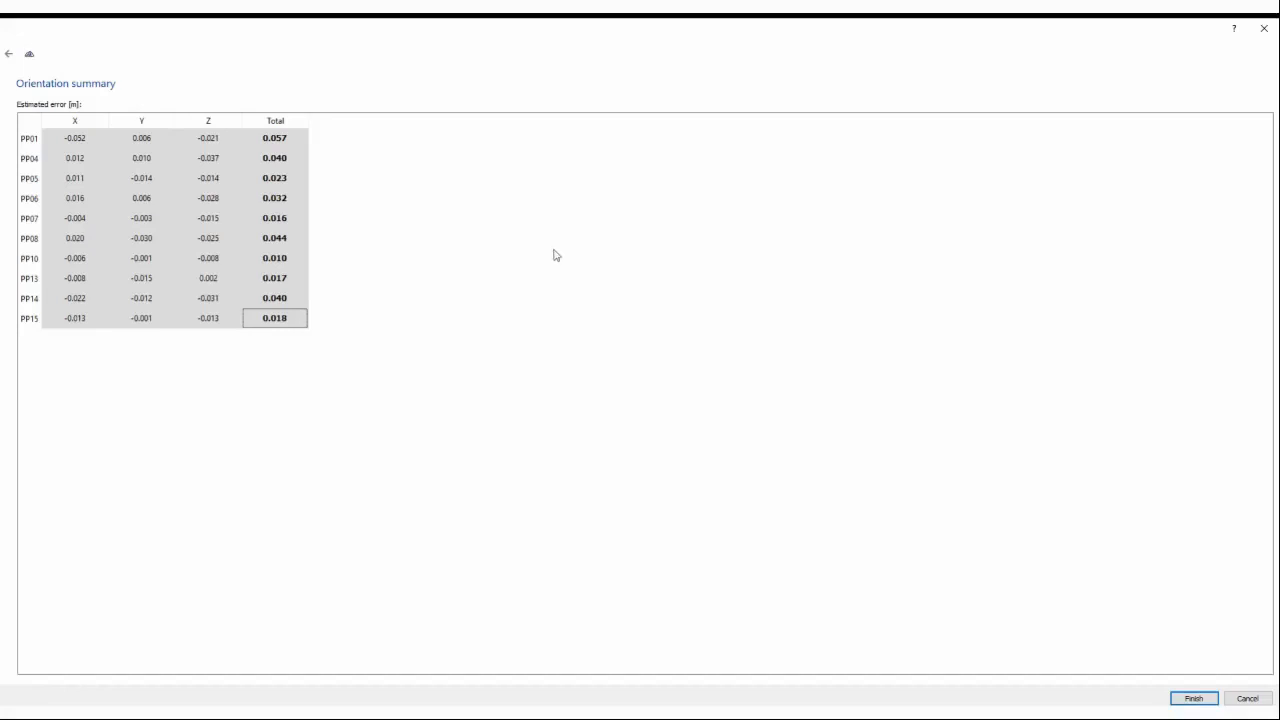
drag(57, 318, 291, 320)
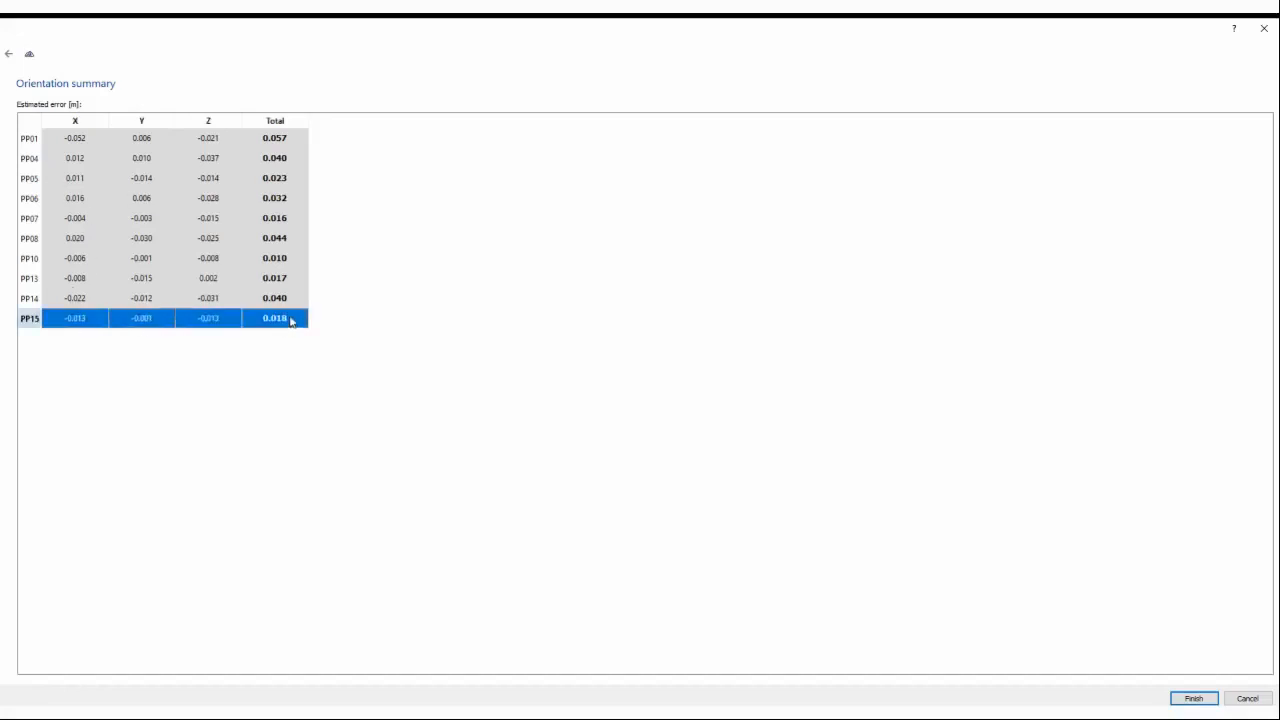
click(334, 356)
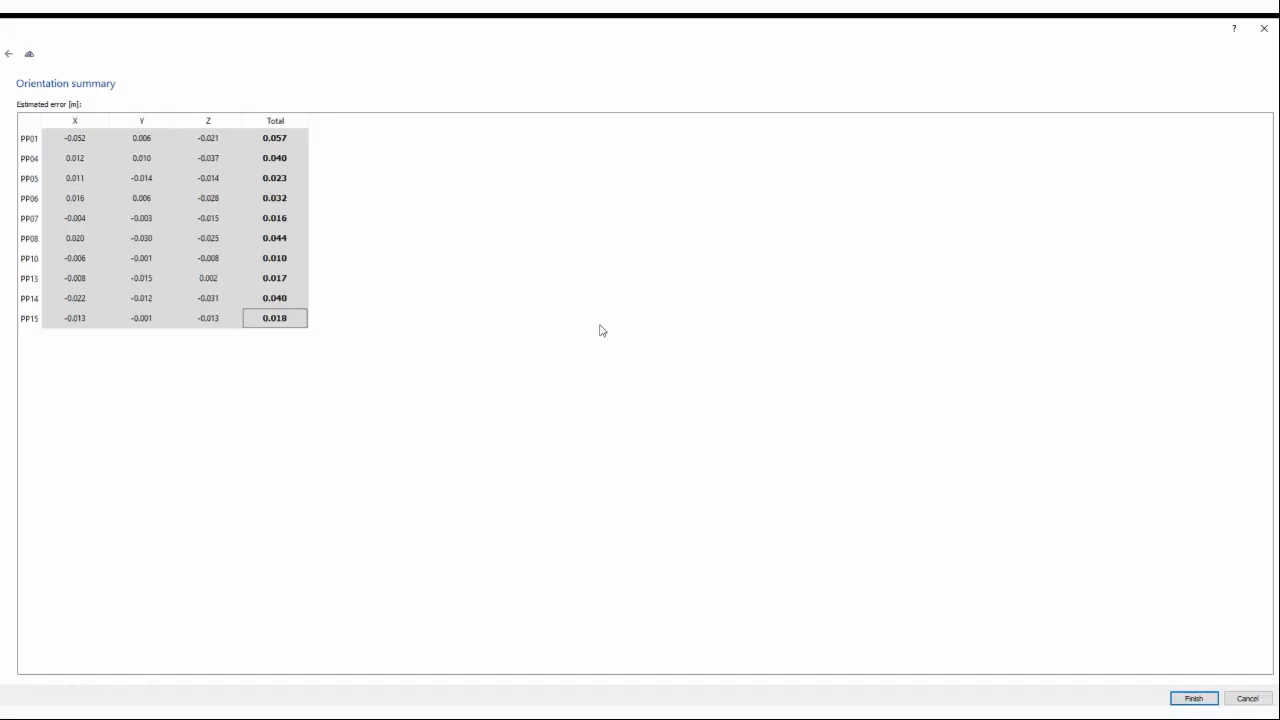
Compare the X, Y and Z errors of PP05 to PP15 and finish the orientation
drag(237, 137, 278, 318)
click(338, 329)
drag(83, 178, 78, 318)
drag(218, 179, 214, 320)
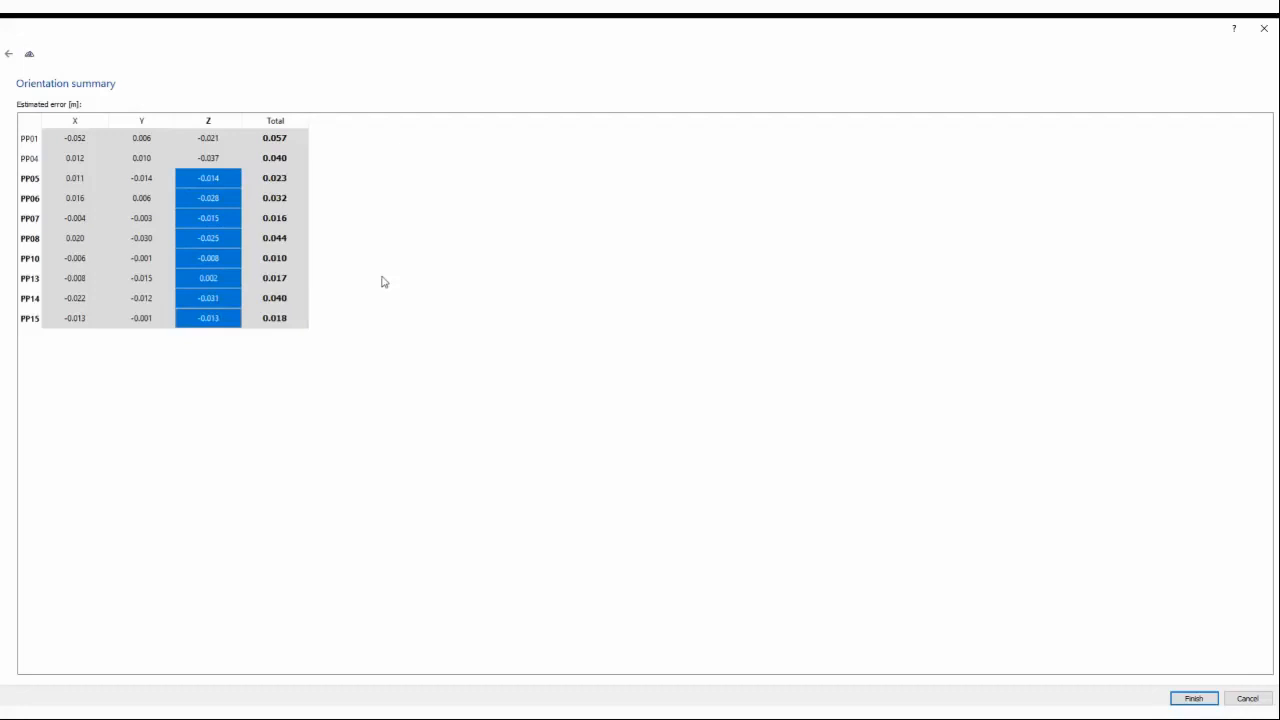
drag(70, 178, 141, 314)
click(141, 341)
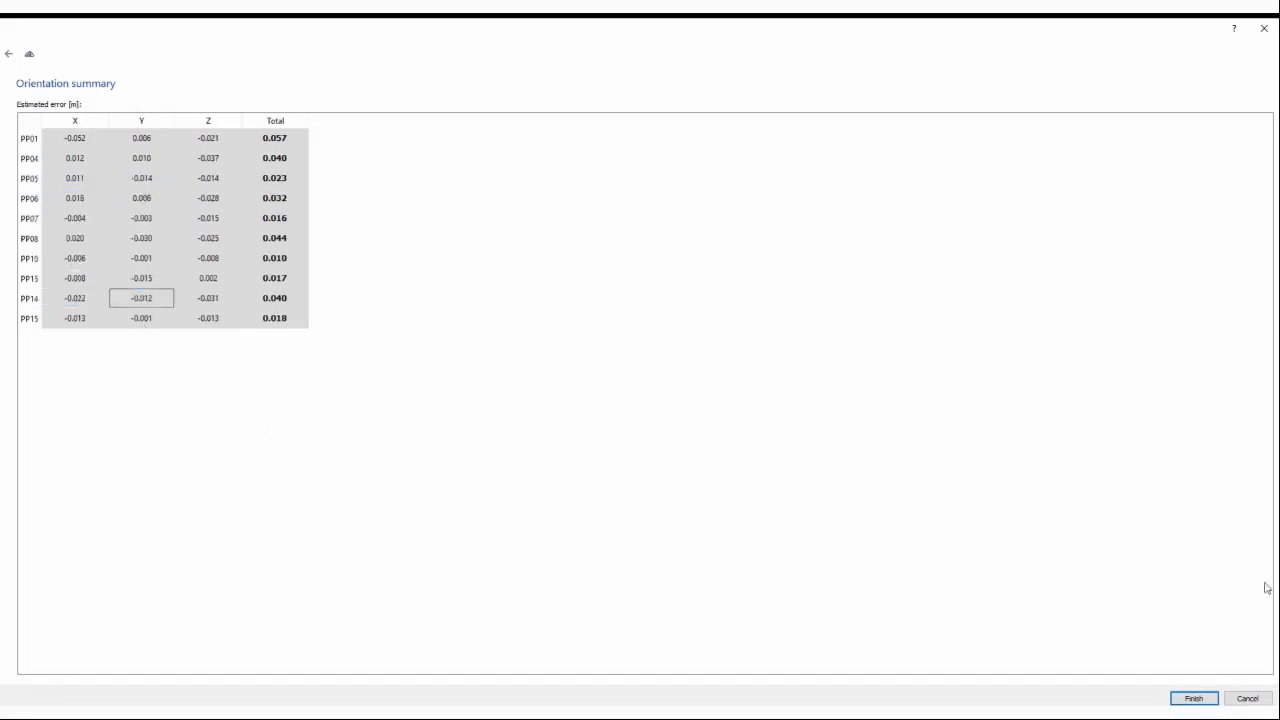
click(1199, 697)
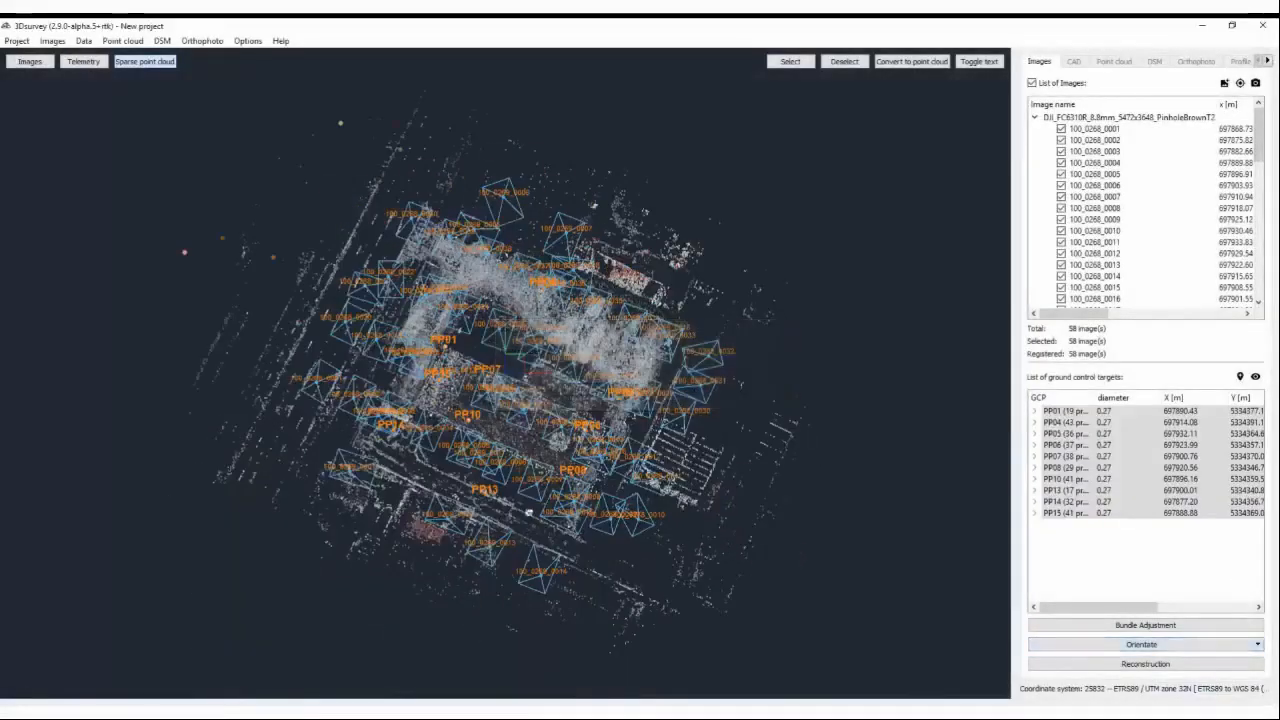
Examine the ground control points against the sparse point cloud from the side and check their elevations and errors in the target list
drag(529, 513, 625, 327)
right_drag(704, 462, 752, 376)
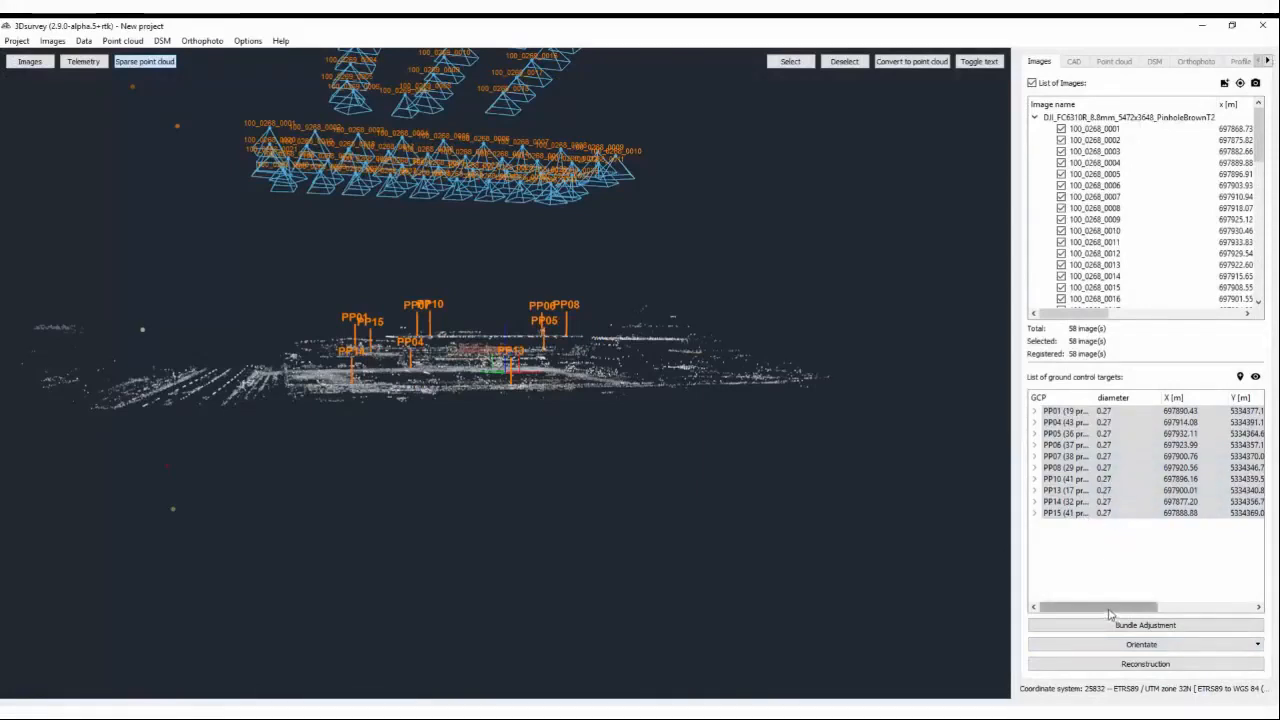
drag(1110, 606, 1208, 606)
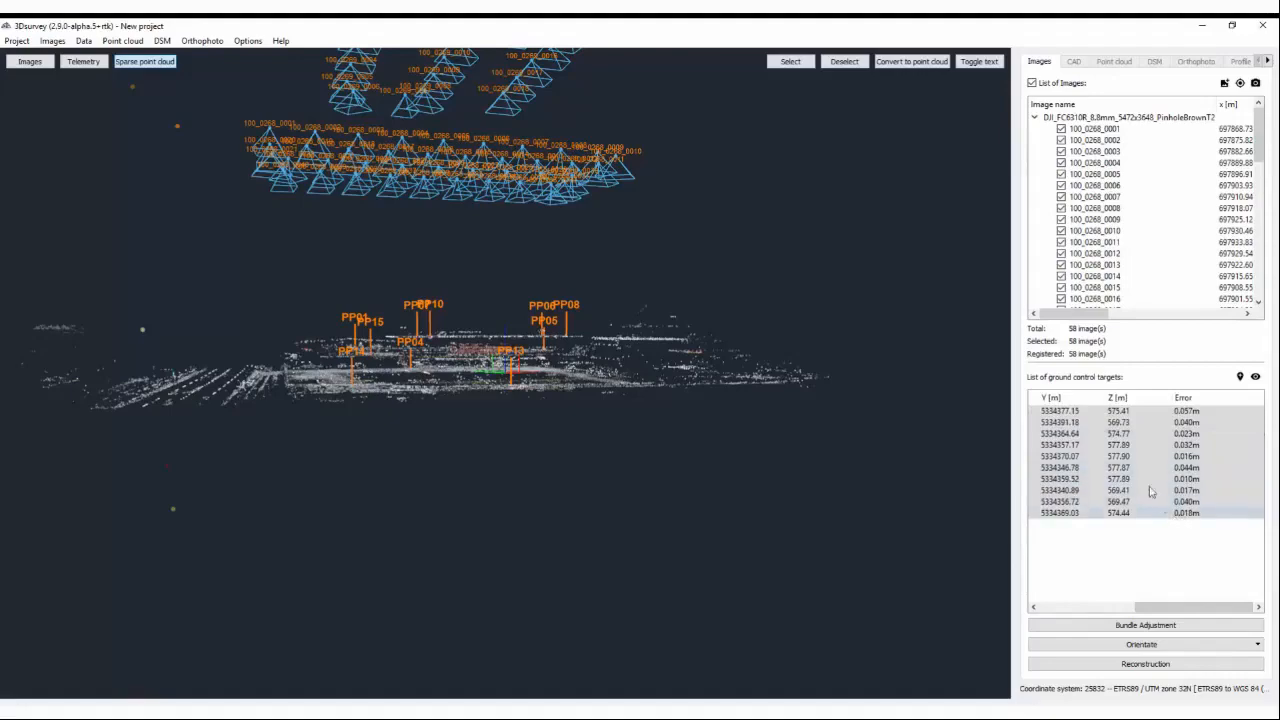
drag(495, 404, 755, 395)
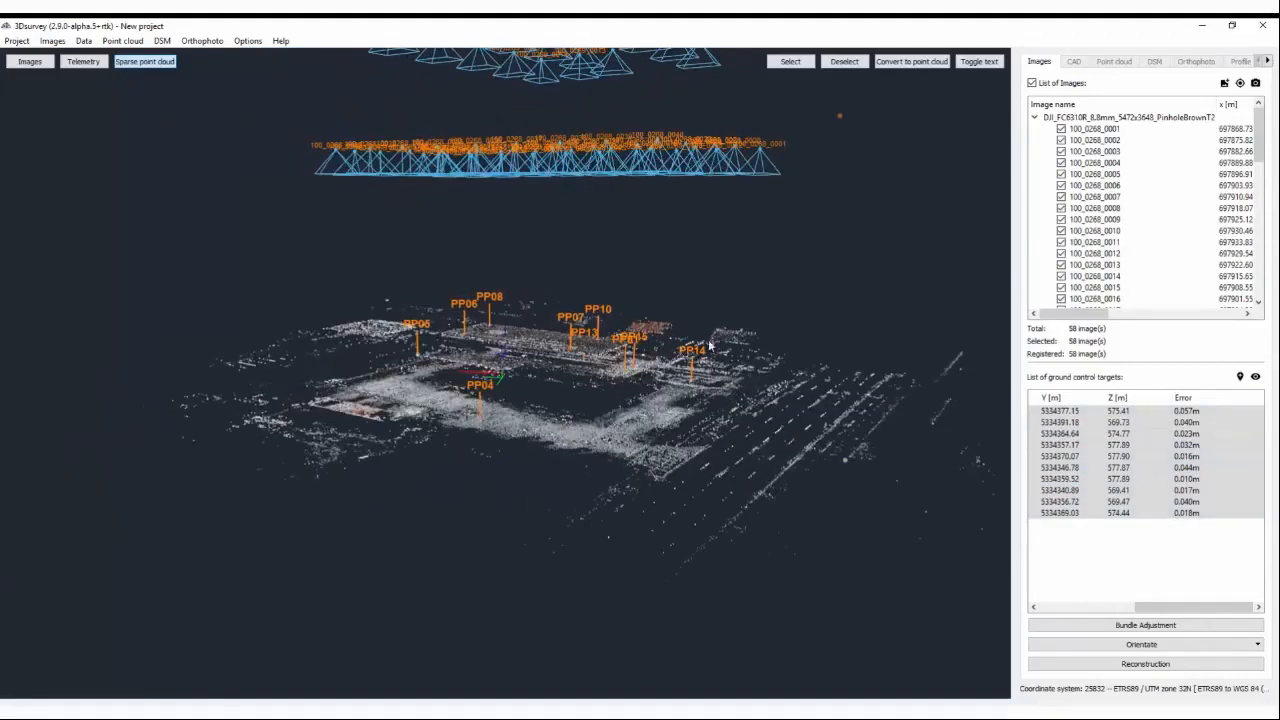
drag(667, 508, 988, 465)
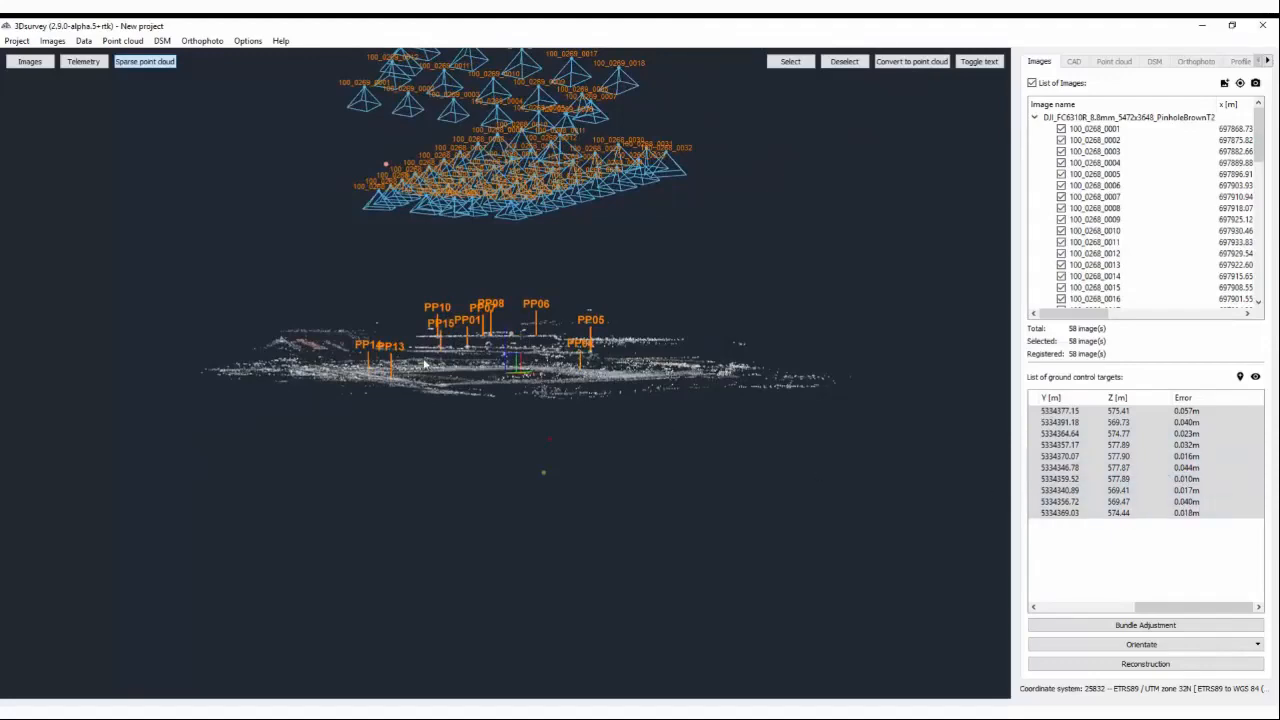
drag(424, 364, 549, 405)
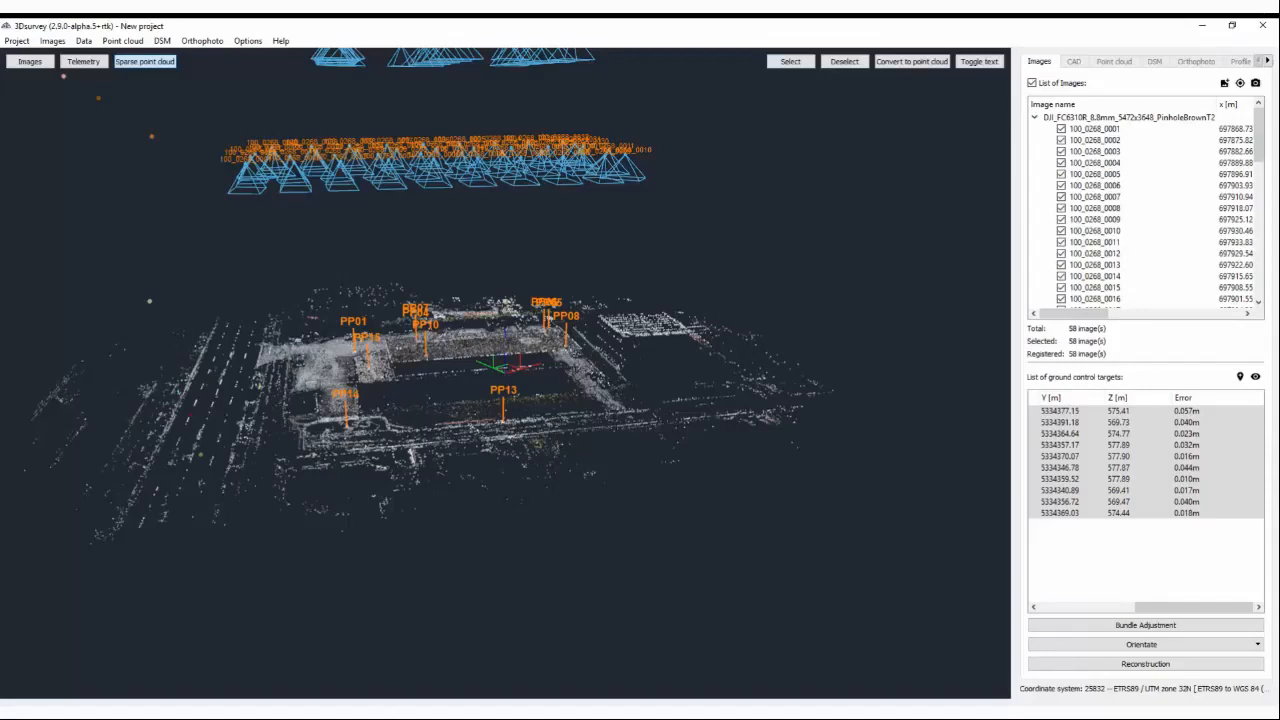
Inspect the two flight levels of camera positions above the sparse point cloud from several directions
mouse_move(484, 486)
mouse_down()
mouse_move(495, 492)
mouse_move(474, 471)
mouse_move(498, 466)
mouse_up()
middle_drag(512, 296, 514, 437)
drag(514, 437, 770, 436)
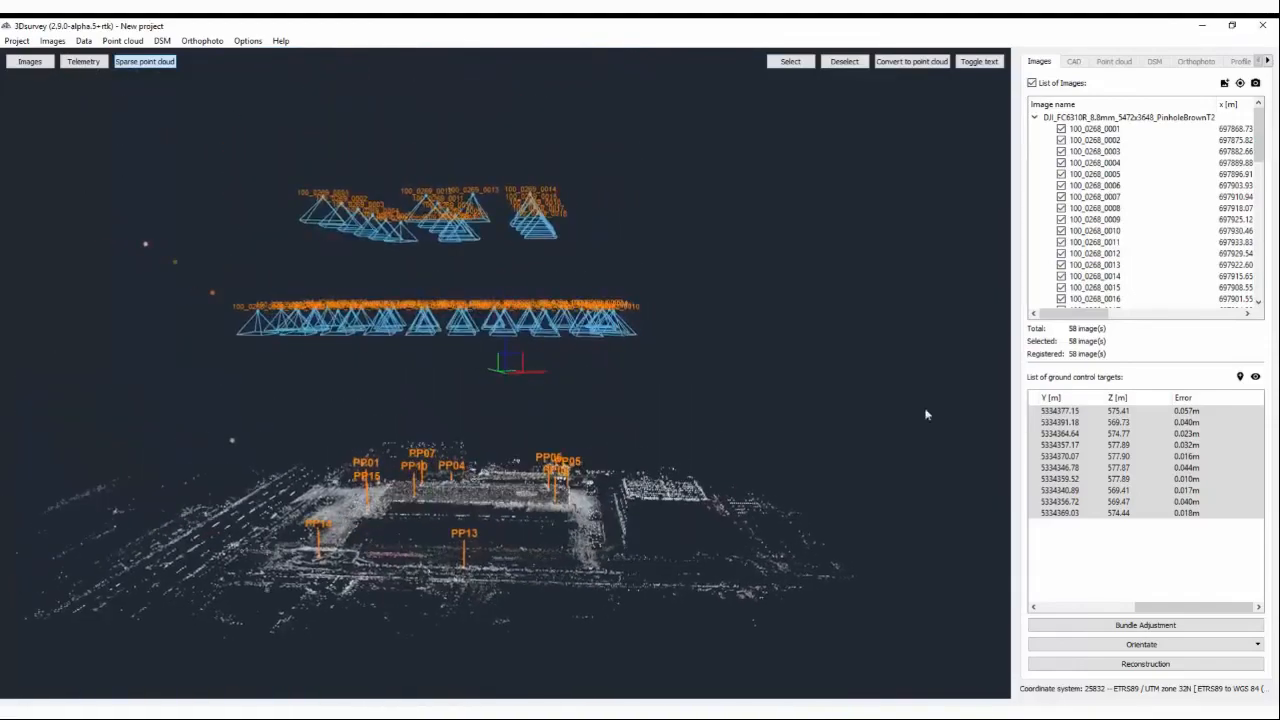
drag(523, 442, 468, 466)
drag(605, 339, 440, 393)
drag(508, 328, 649, 382)
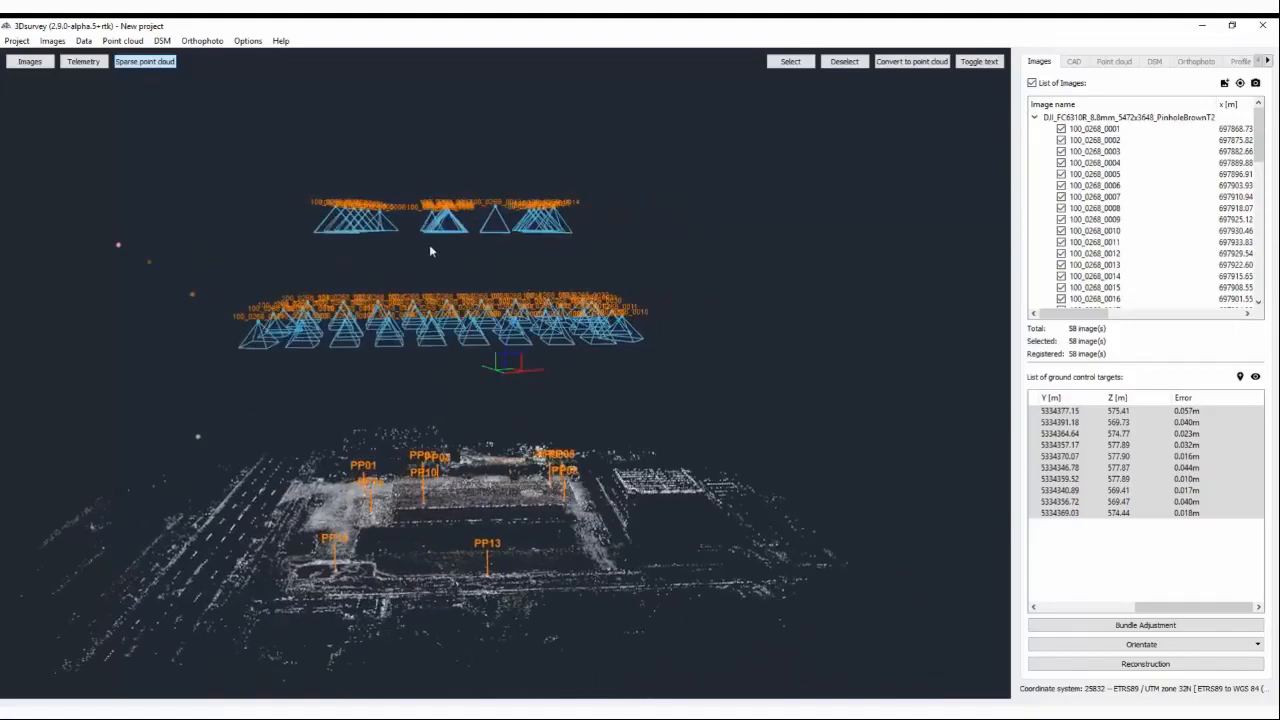
drag(443, 299, 615, 444)
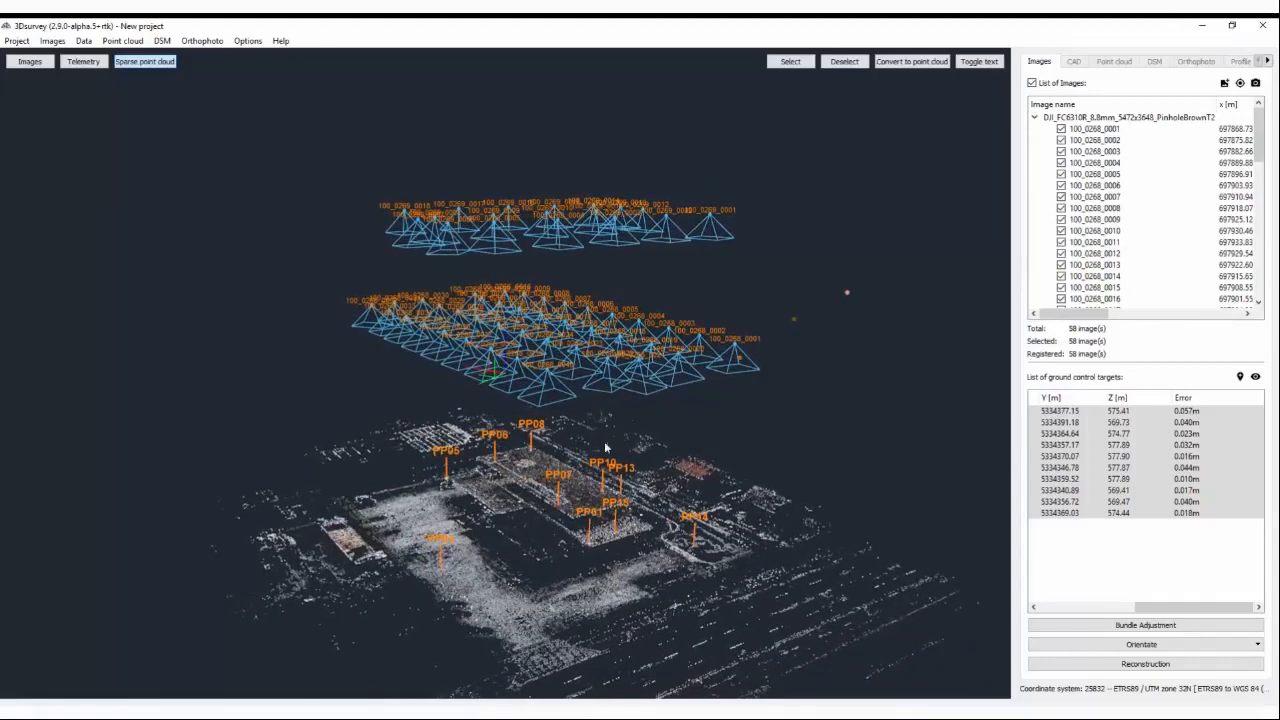
Switch to the other open 3Dsurvey project with the 100_0011 images and inspect its camera positions and sparse point cloud
mouse_move(373, 712)
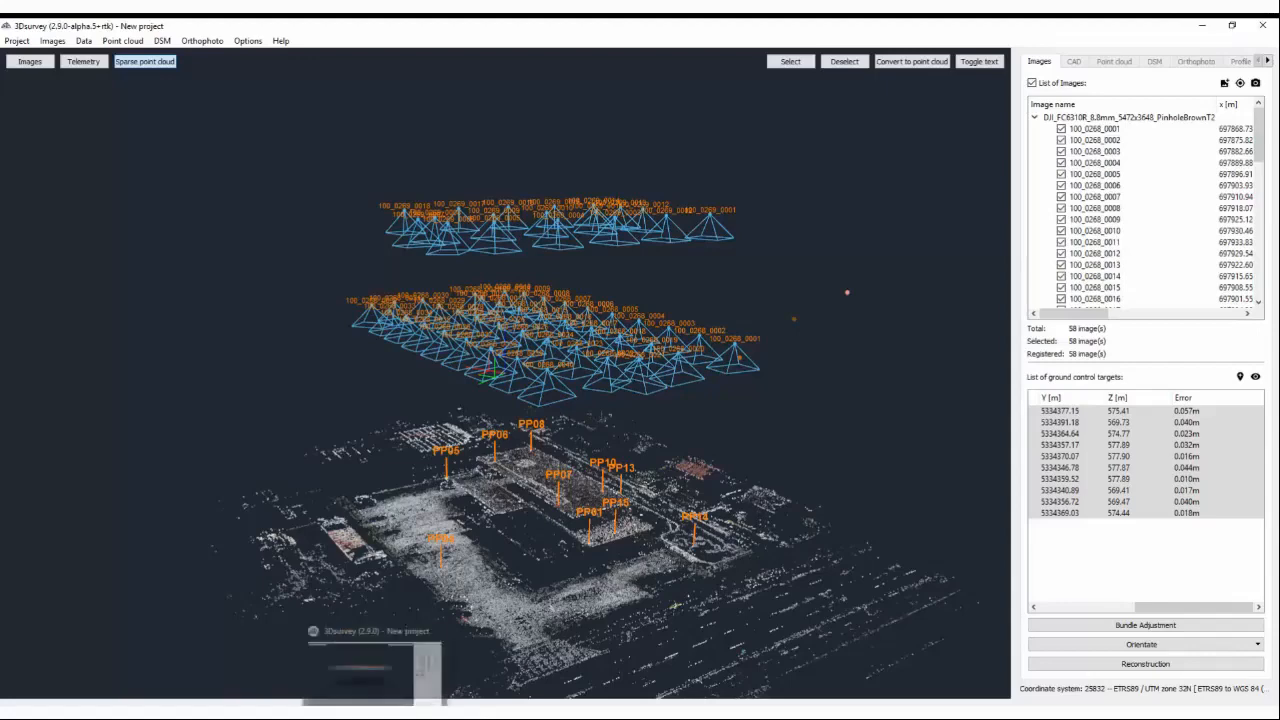
click(374, 680)
mouse_move(657, 483)
mouse_down()
mouse_move(574, 454)
mouse_move(580, 480)
mouse_move(694, 477)
mouse_move(553, 484)
mouse_move(563, 500)
mouse_move(709, 497)
mouse_move(354, 434)
mouse_move(542, 443)
mouse_up()
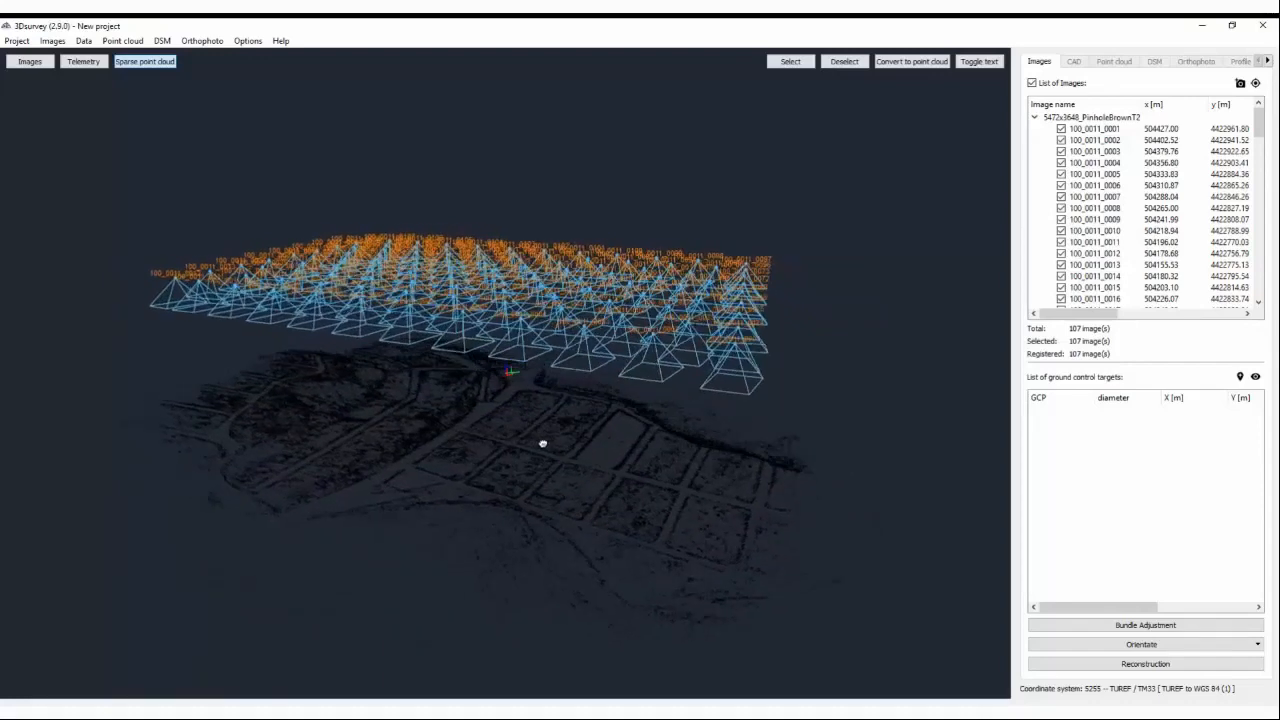
drag(542, 443, 474, 446)
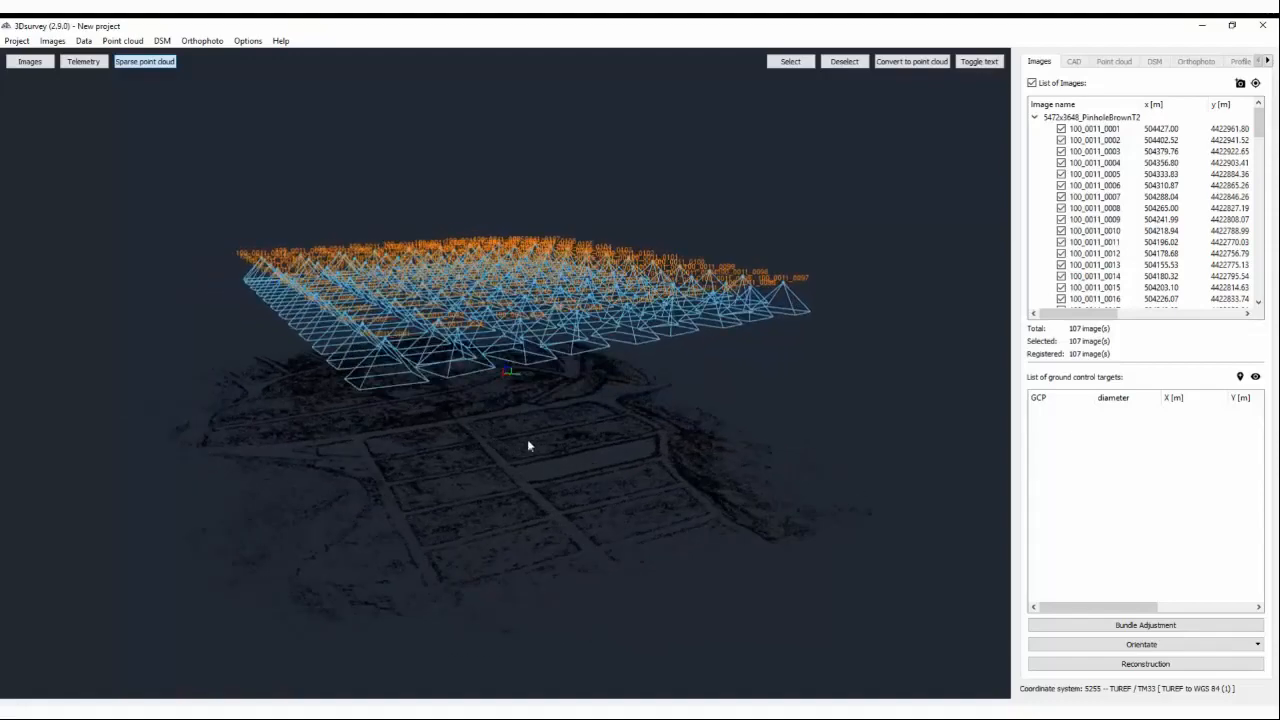
drag(557, 444, 751, 418)
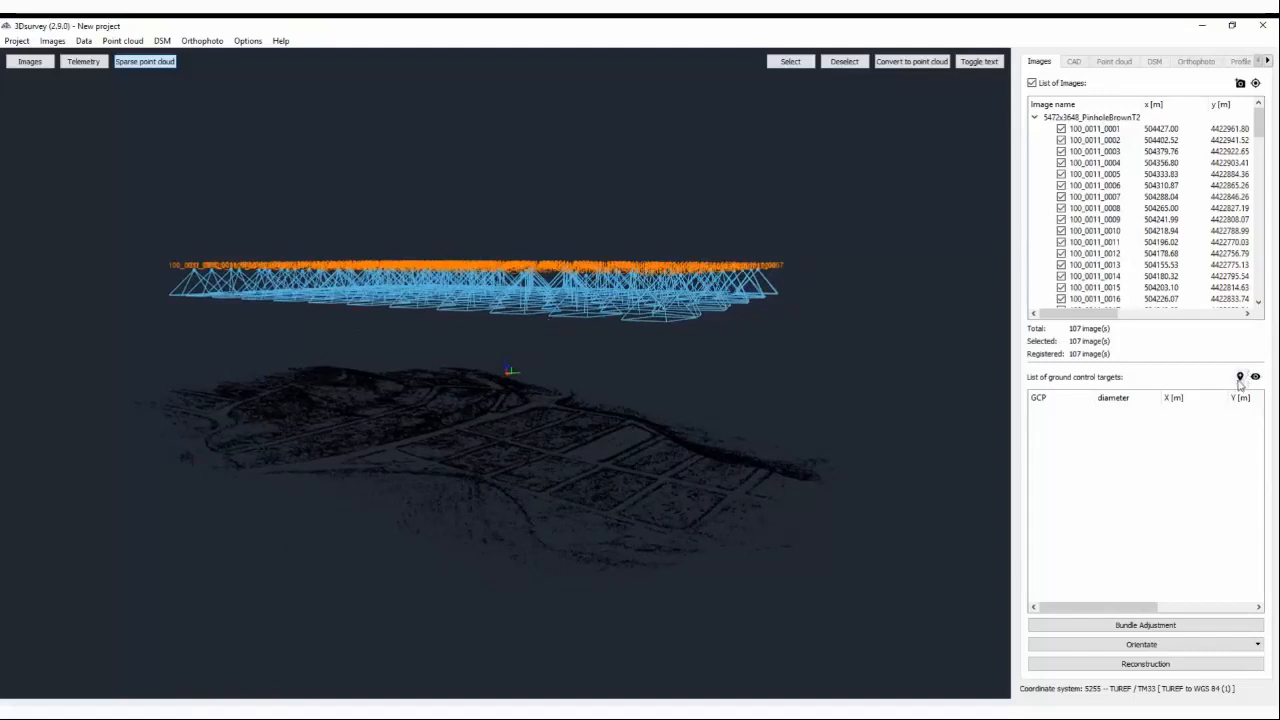
drag(337, 458, 610, 458)
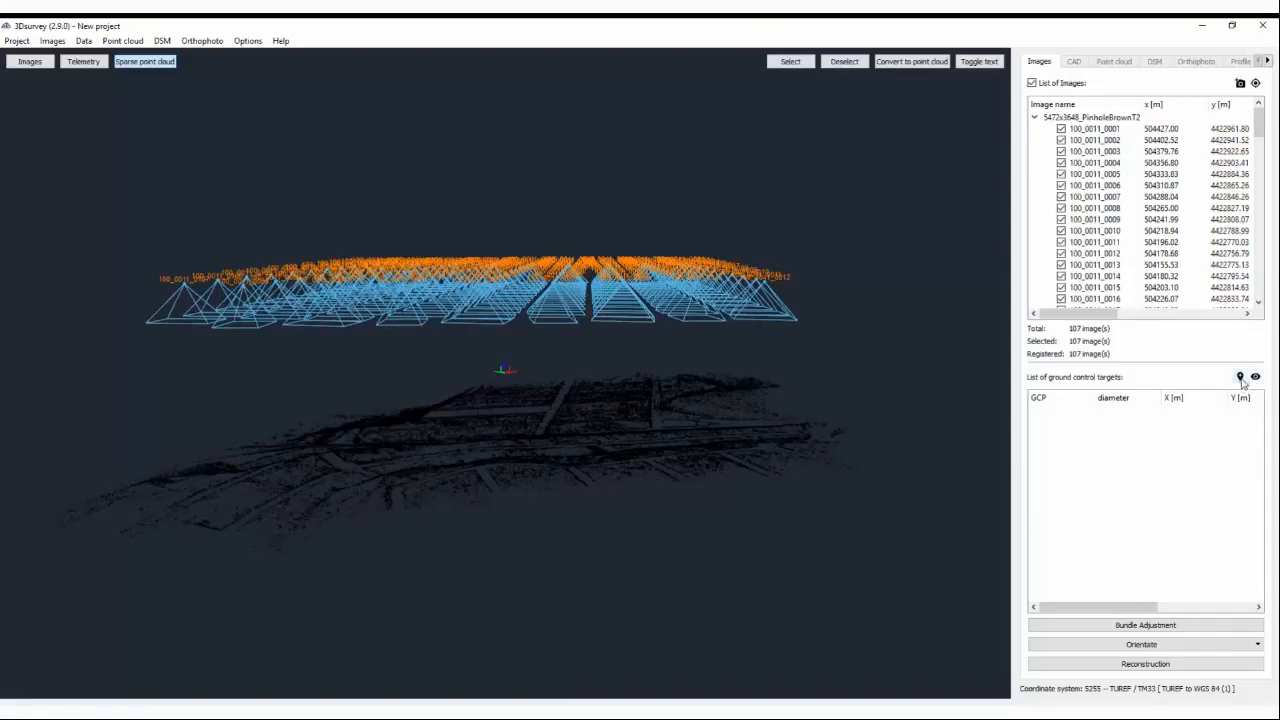
Import the ground control points from ORTAKÖY YKN GCP TUREF 33 ITRF 3 DEG.txt with known projection 5255 TUREF / TM33
click(1240, 377)
click(906, 201)
scroll(713, 323, down, 20)
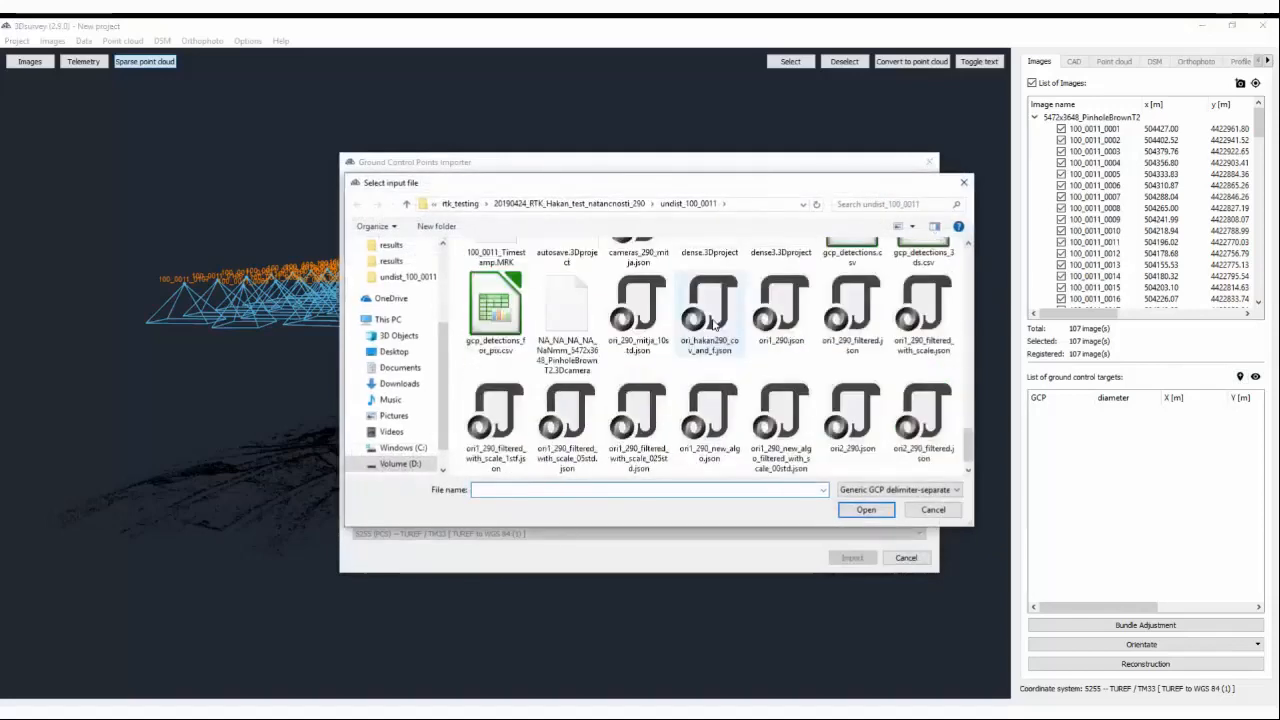
scroll(710, 325, up, 3)
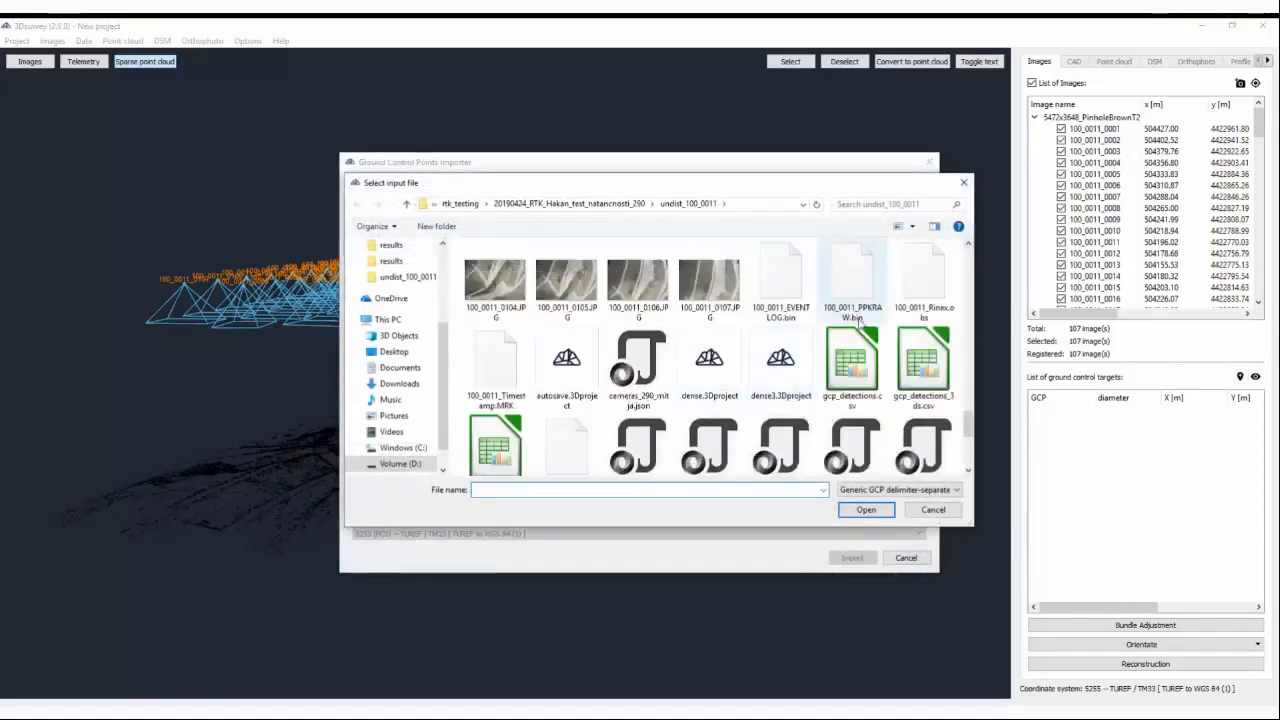
scroll(710, 330, down, 1)
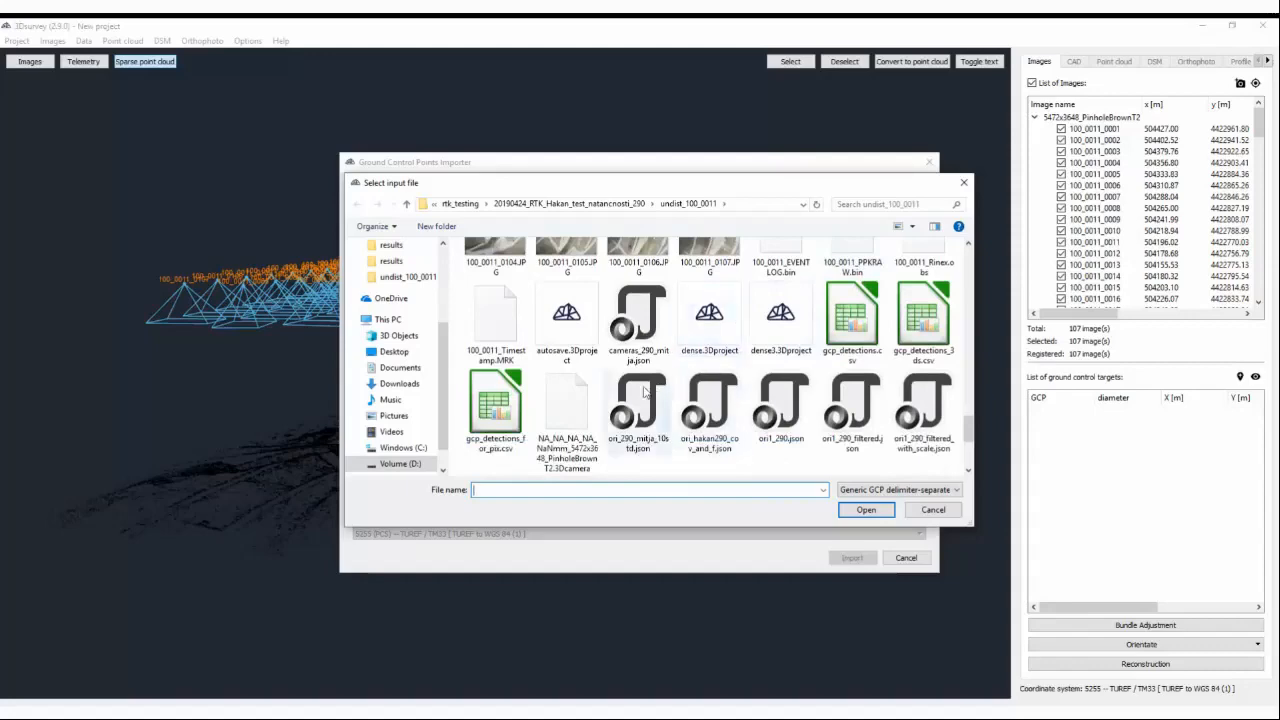
scroll(645, 393, down, 3)
click(648, 438)
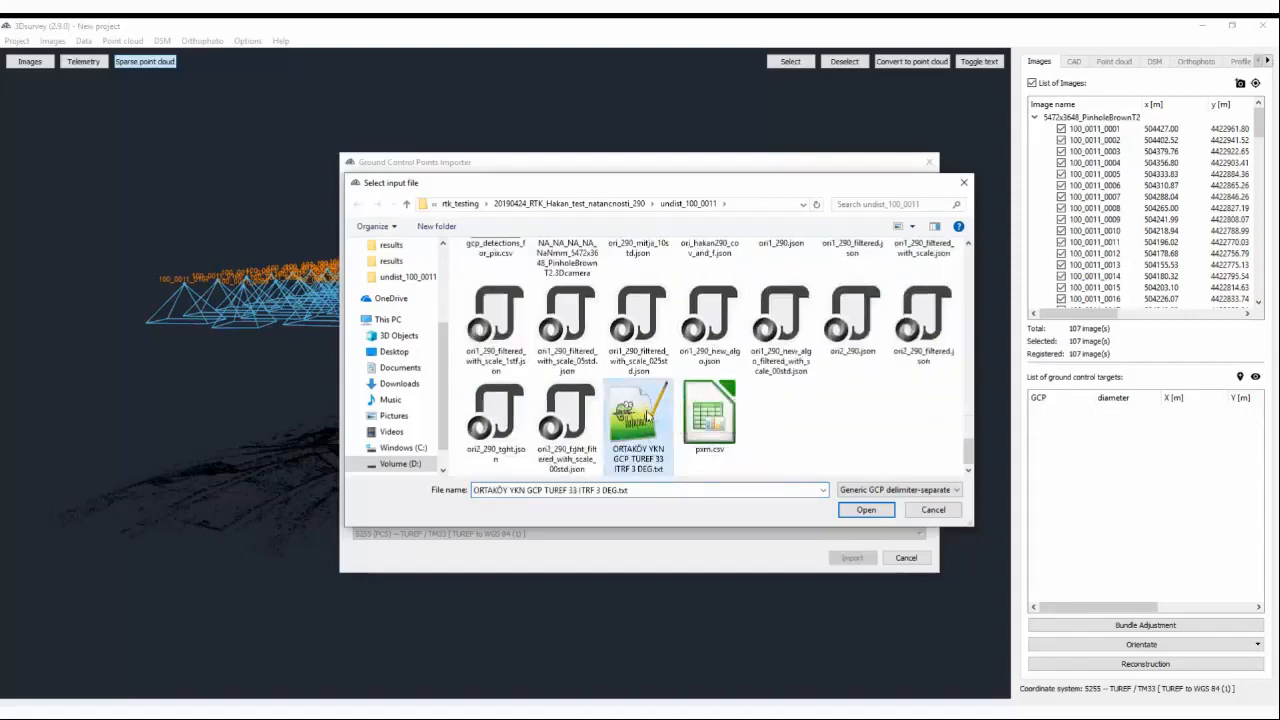
double_click(644, 418)
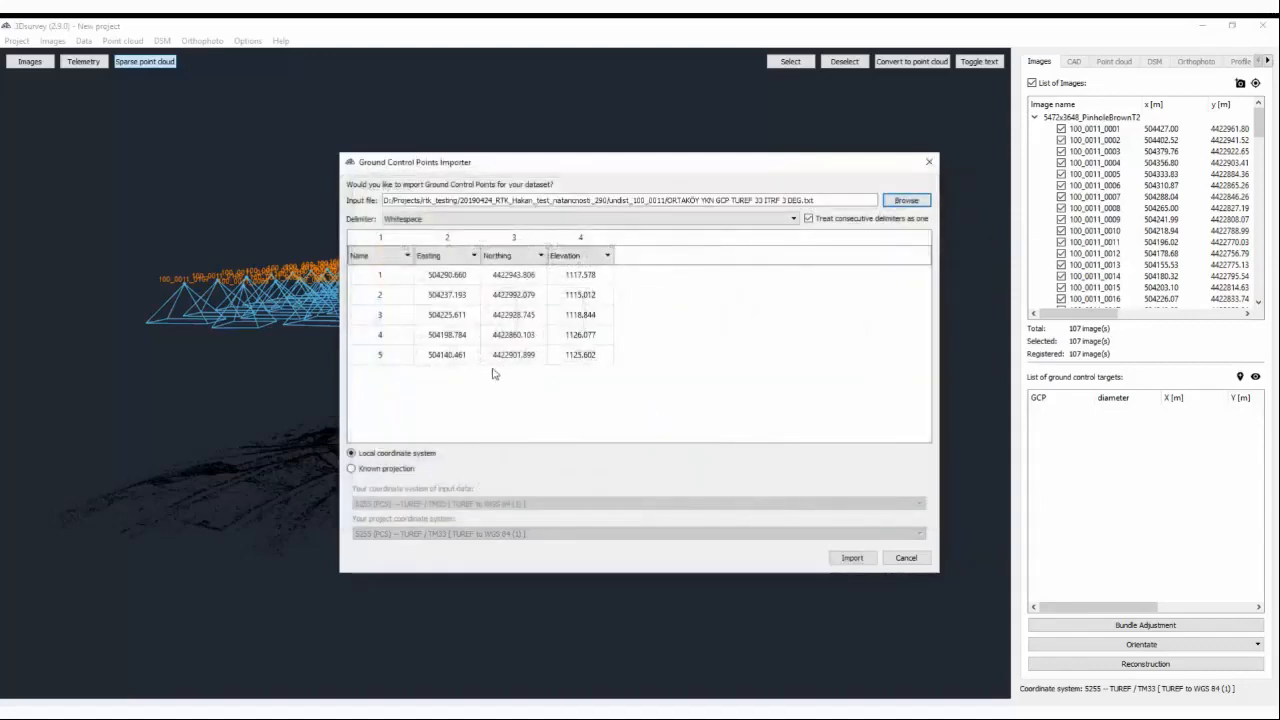
click(358, 468)
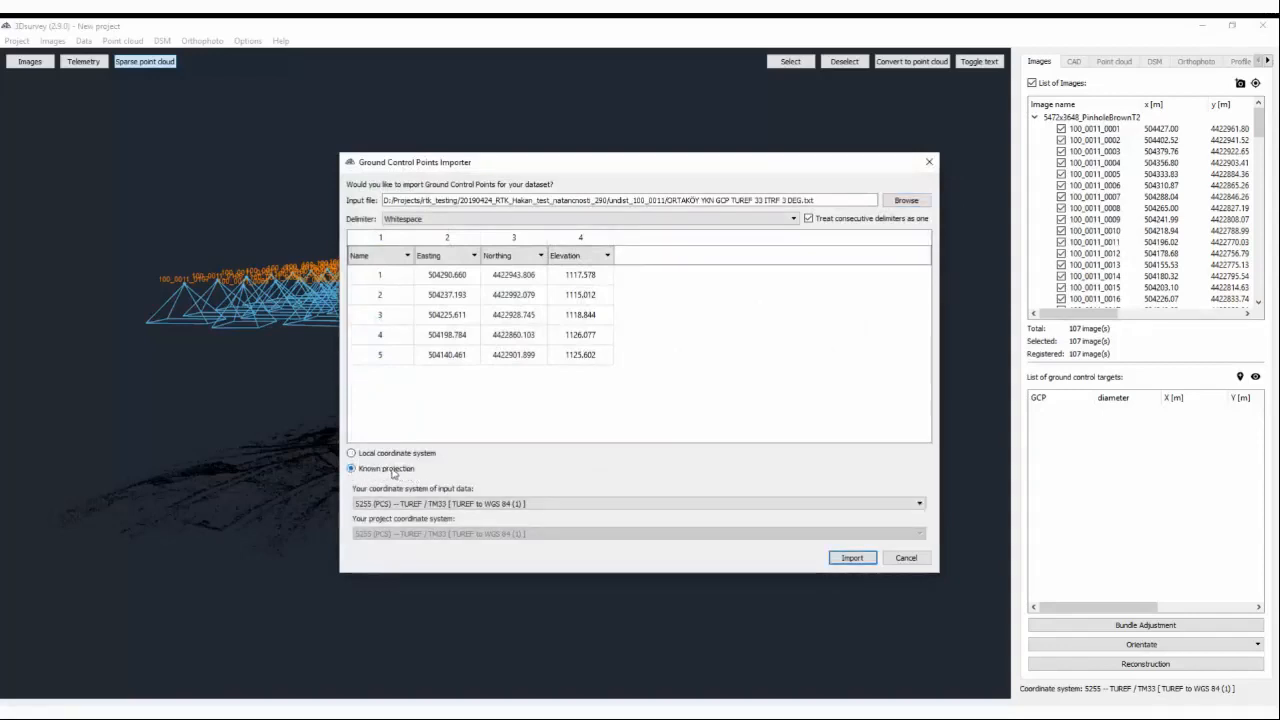
click(852, 557)
drag(708, 497, 714, 368)
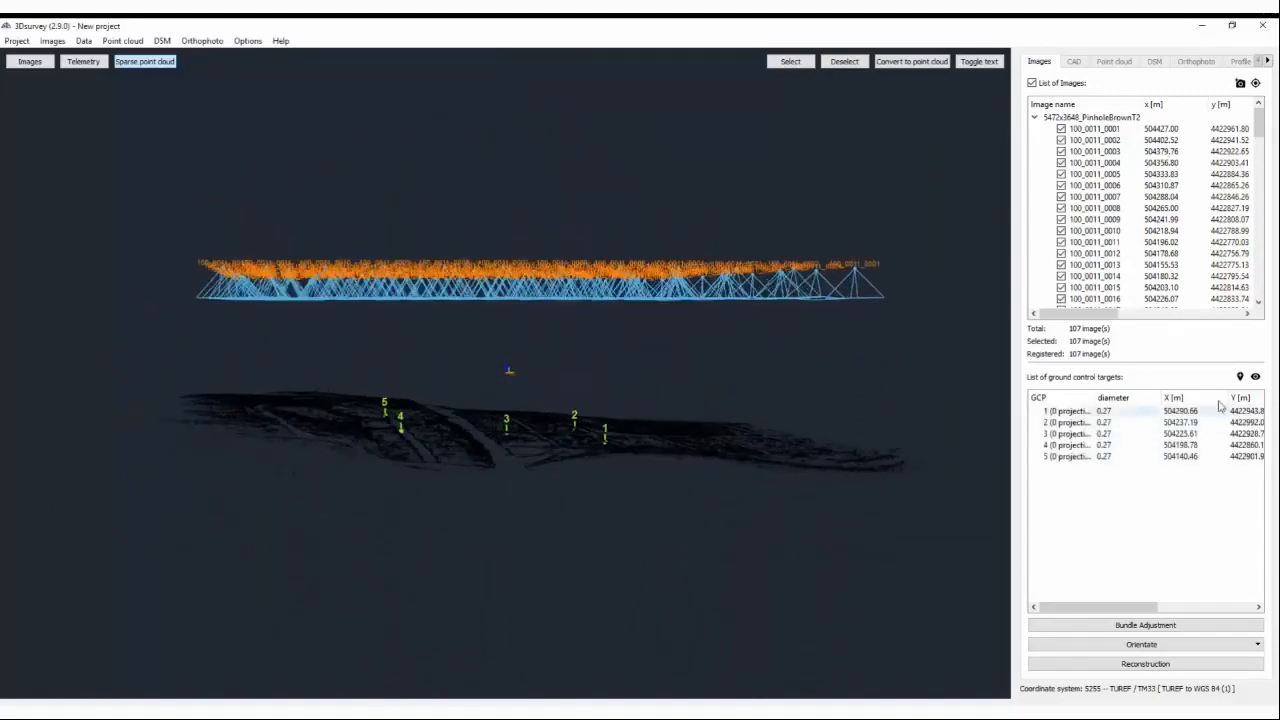
Import the same ORTAKÖY ground control point file again with the known projection and view the points from another angle
click(1239, 377)
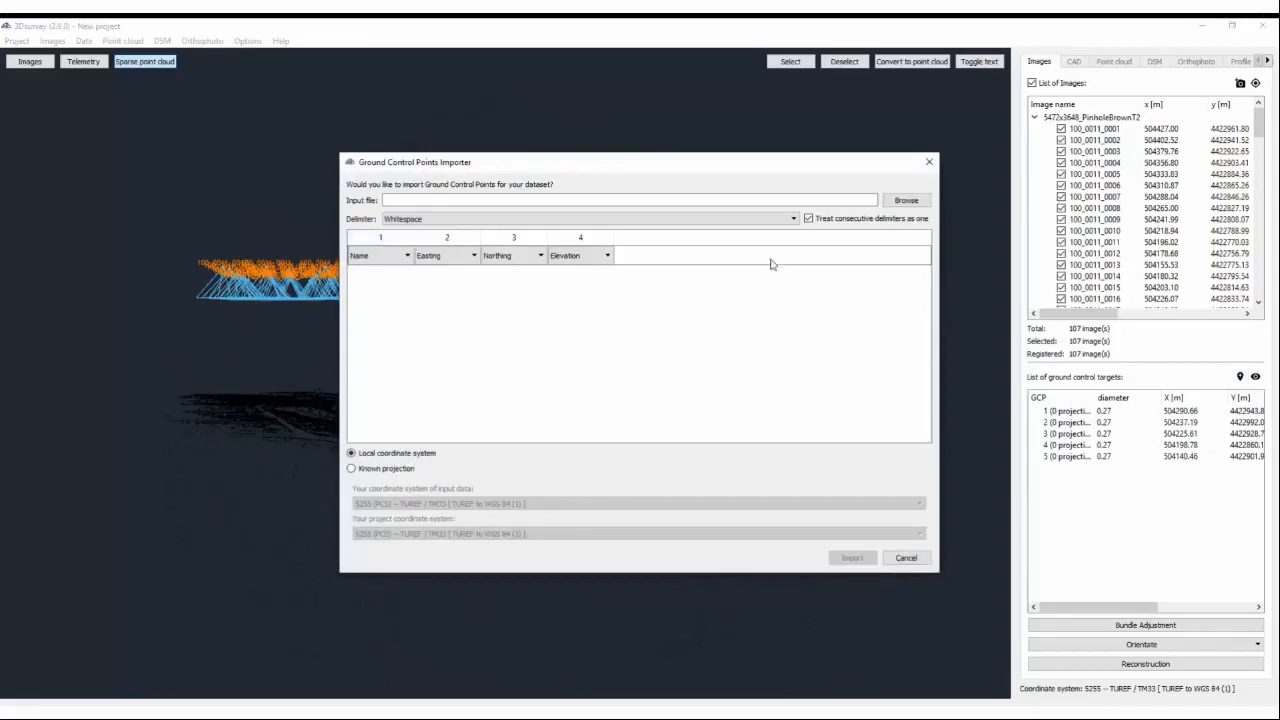
click(911, 203)
scroll(516, 327, down, 8)
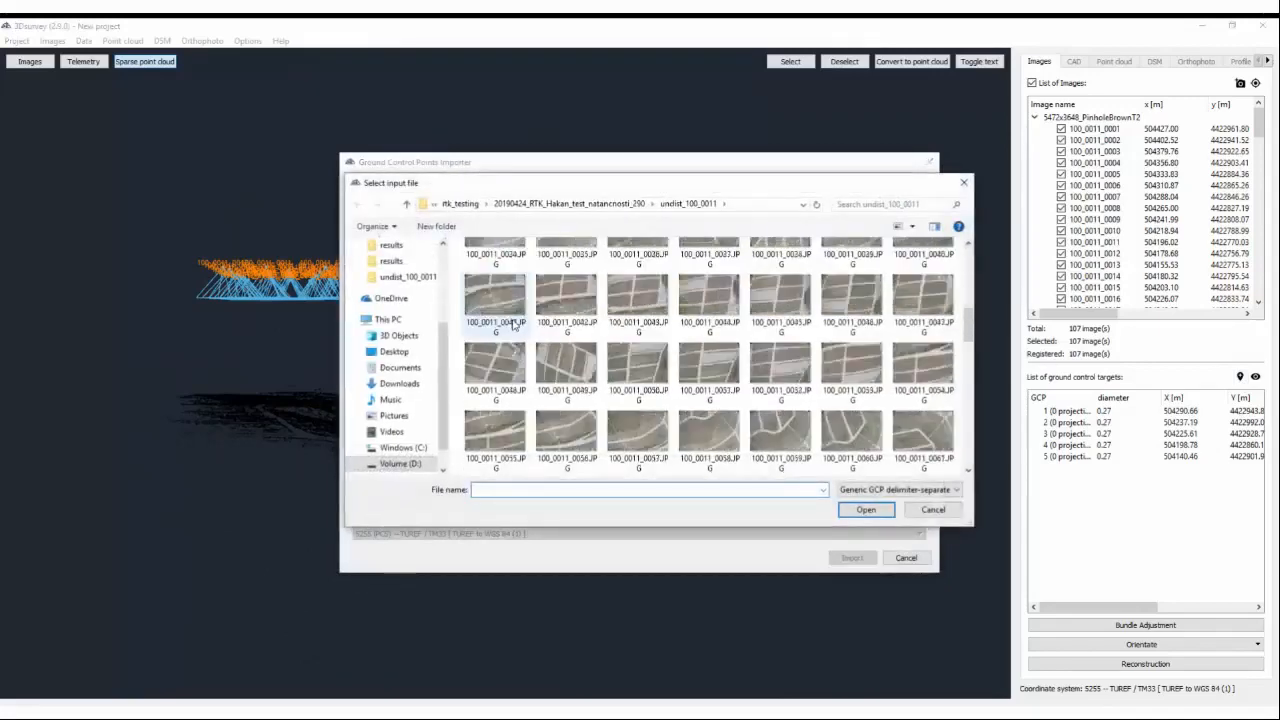
scroll(516, 327, down, 10)
scroll(525, 370, up, 5)
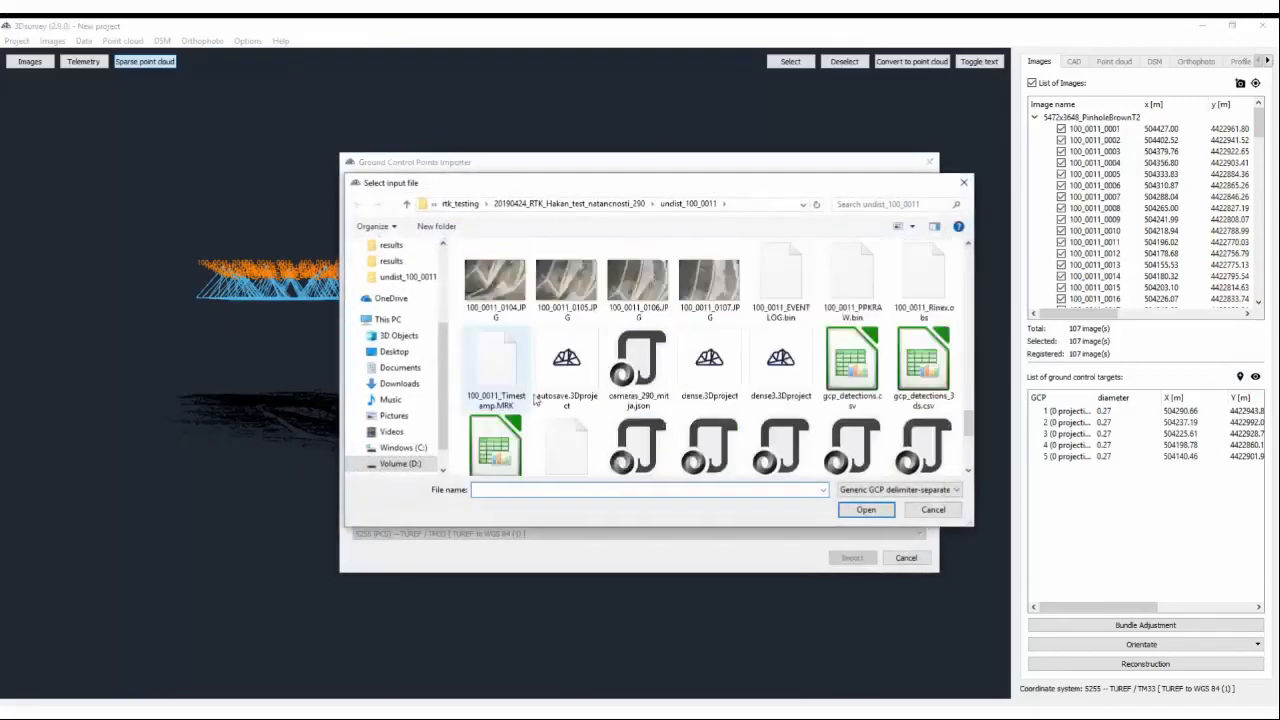
scroll(700, 372, down, 3)
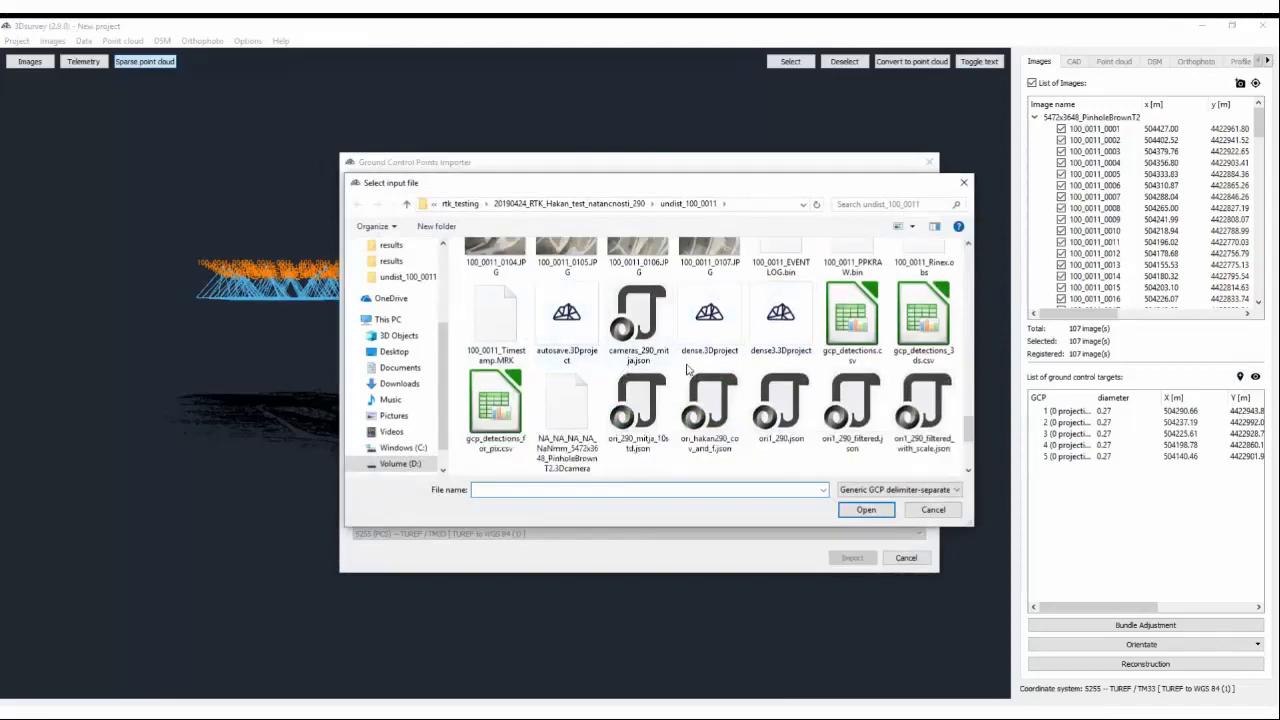
scroll(683, 373, down, 2)
double_click(637, 415)
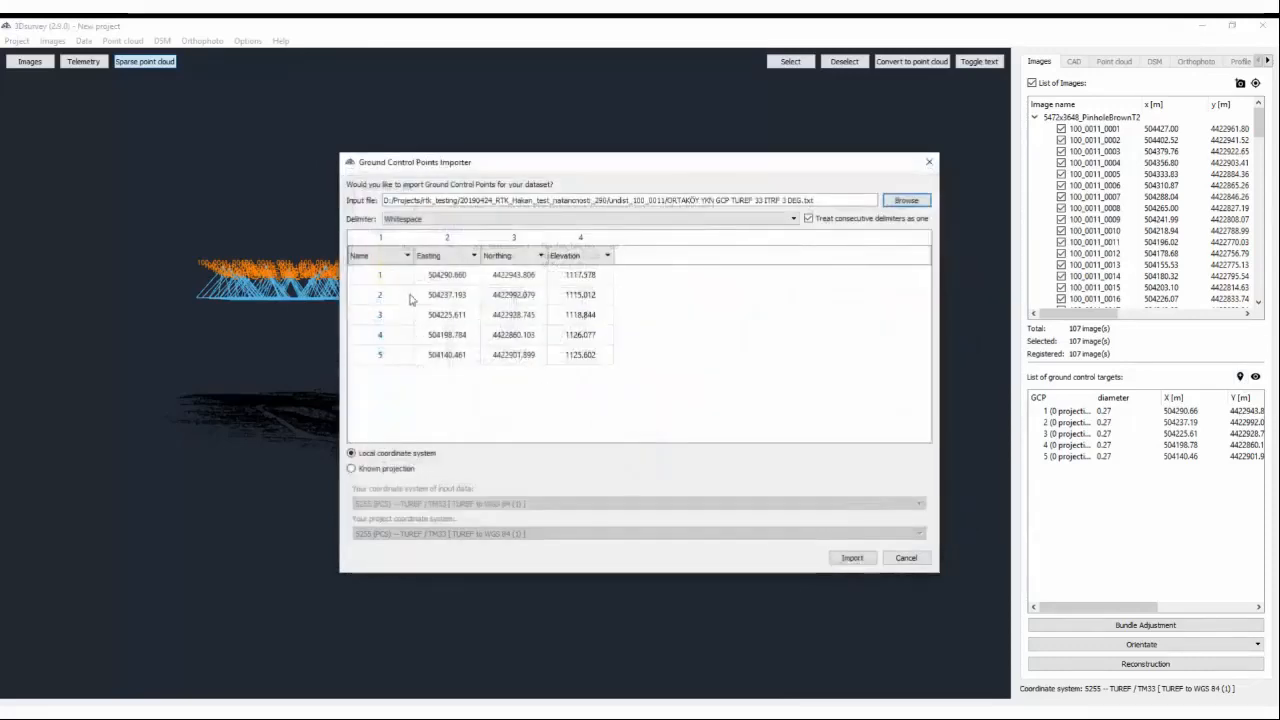
click(405, 470)
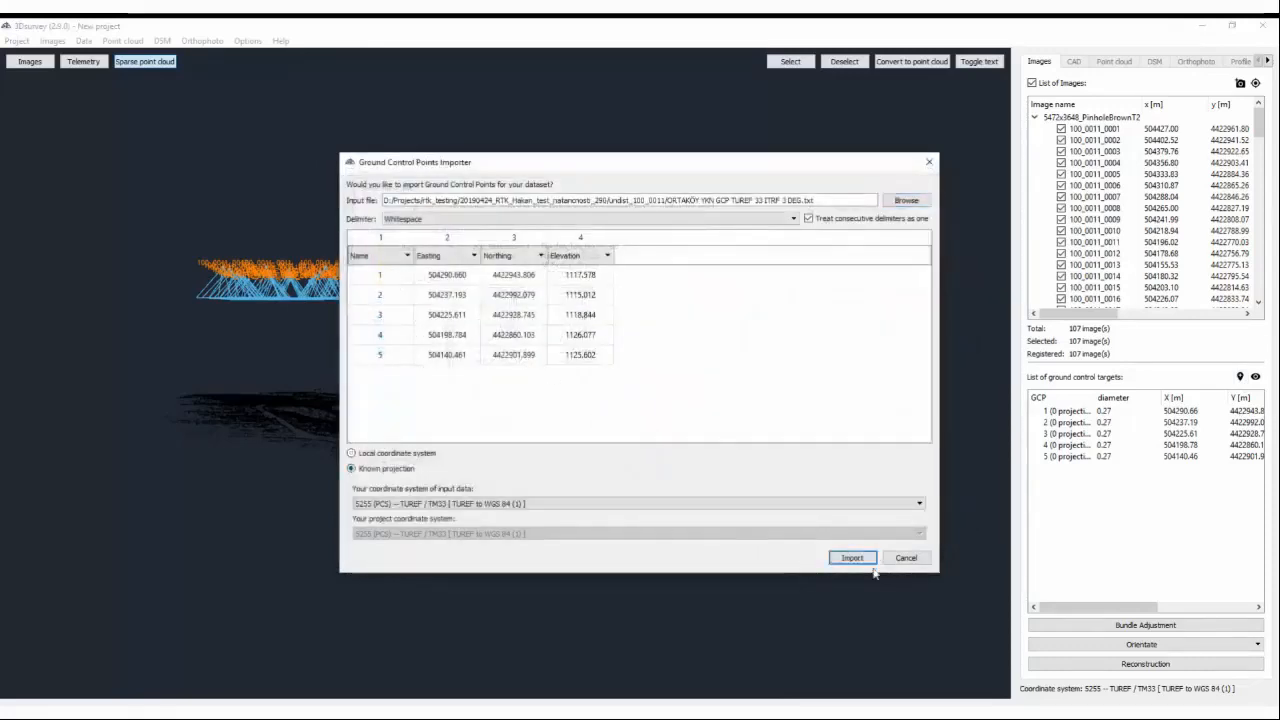
click(852, 557)
drag(636, 490, 675, 388)
Repeat the ground control point import from the ORTAKÖY text file using known projection 5255 TUREF / TM33
click(1240, 377)
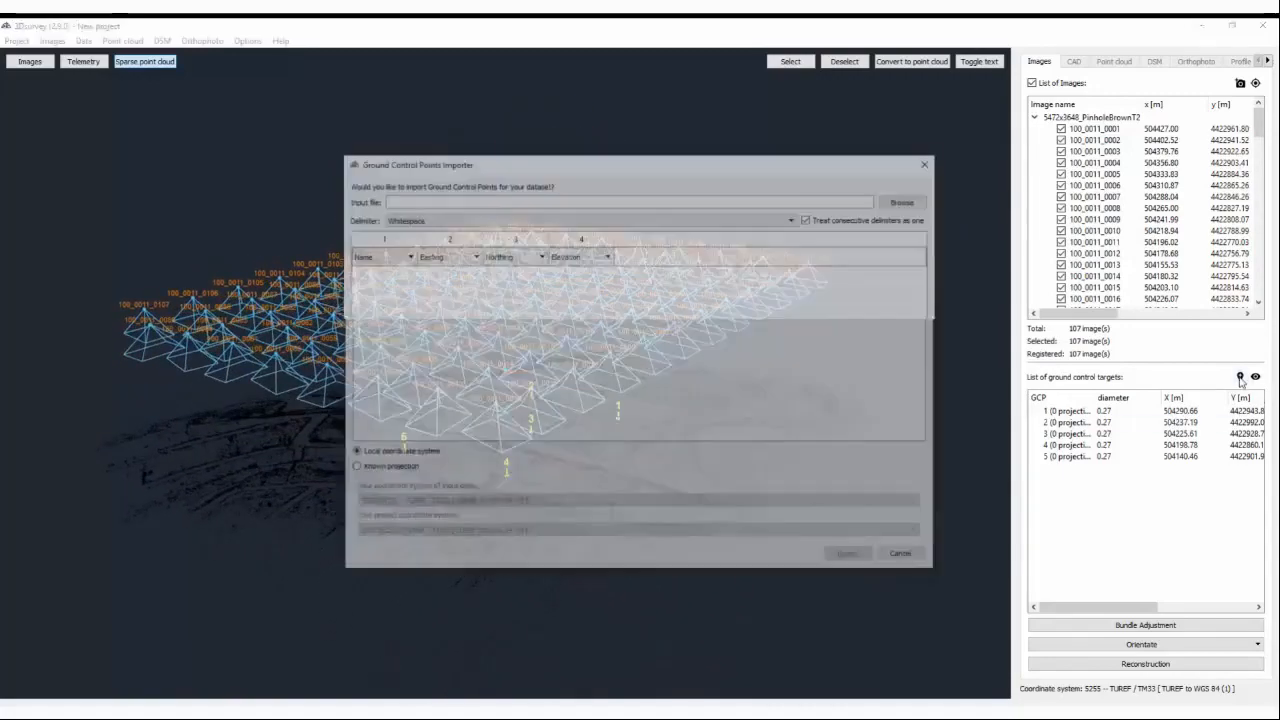
click(353, 469)
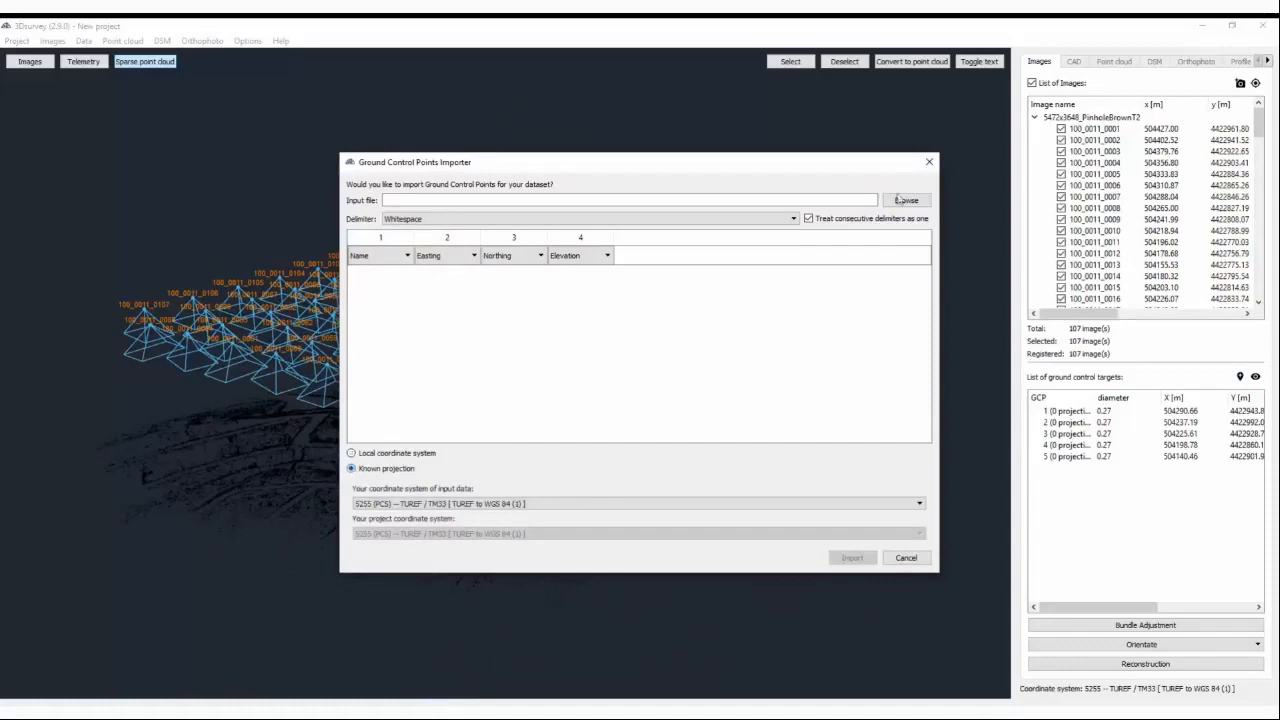
click(906, 200)
scroll(563, 302, down, 10)
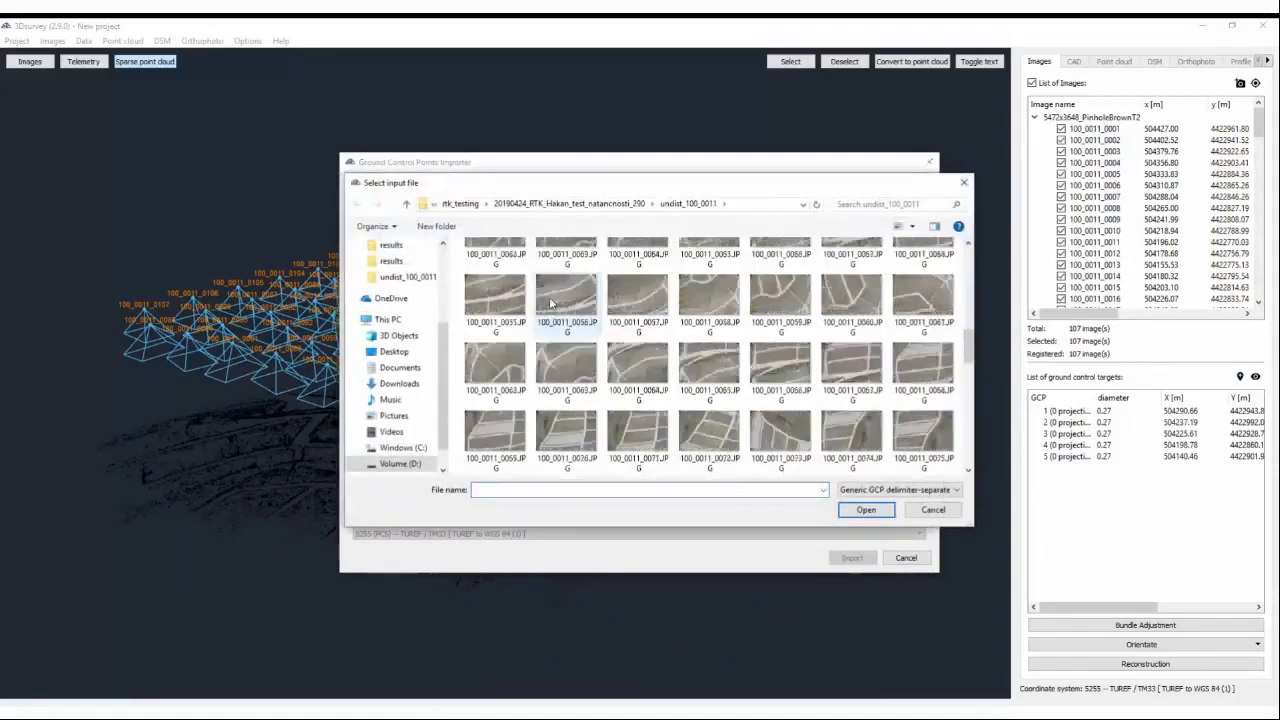
scroll(600, 380, down, 2)
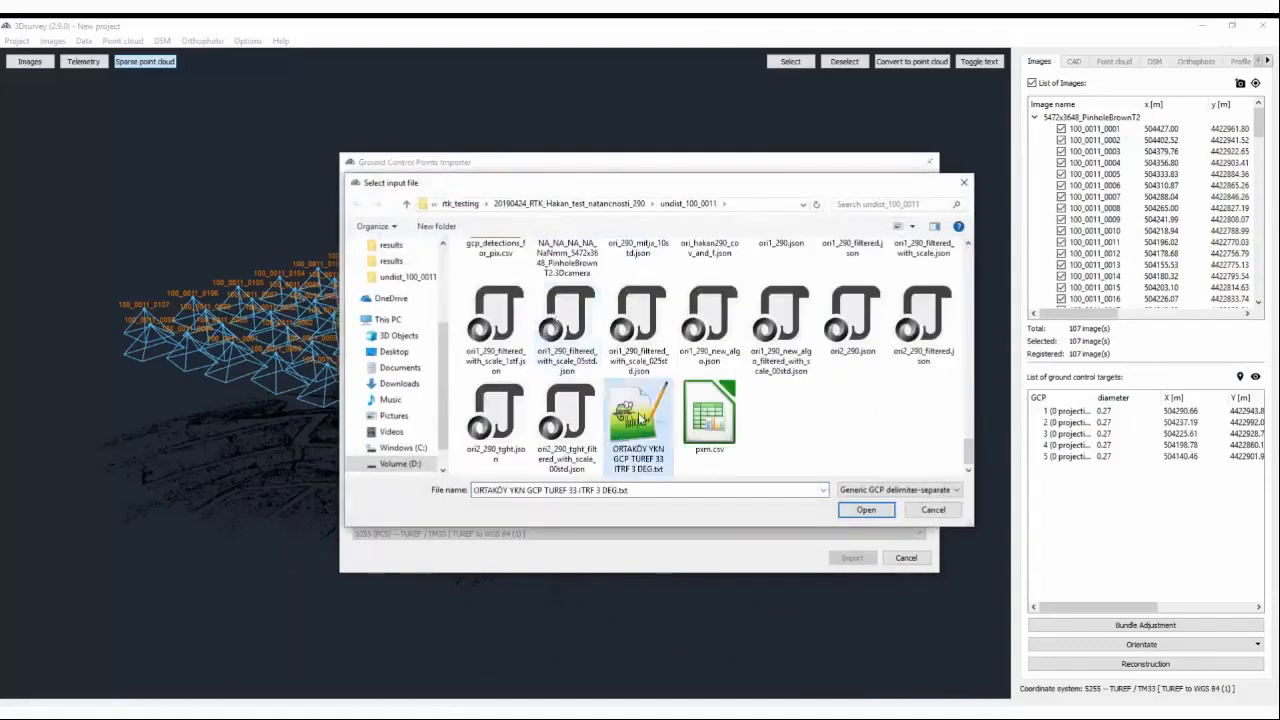
double_click(638, 408)
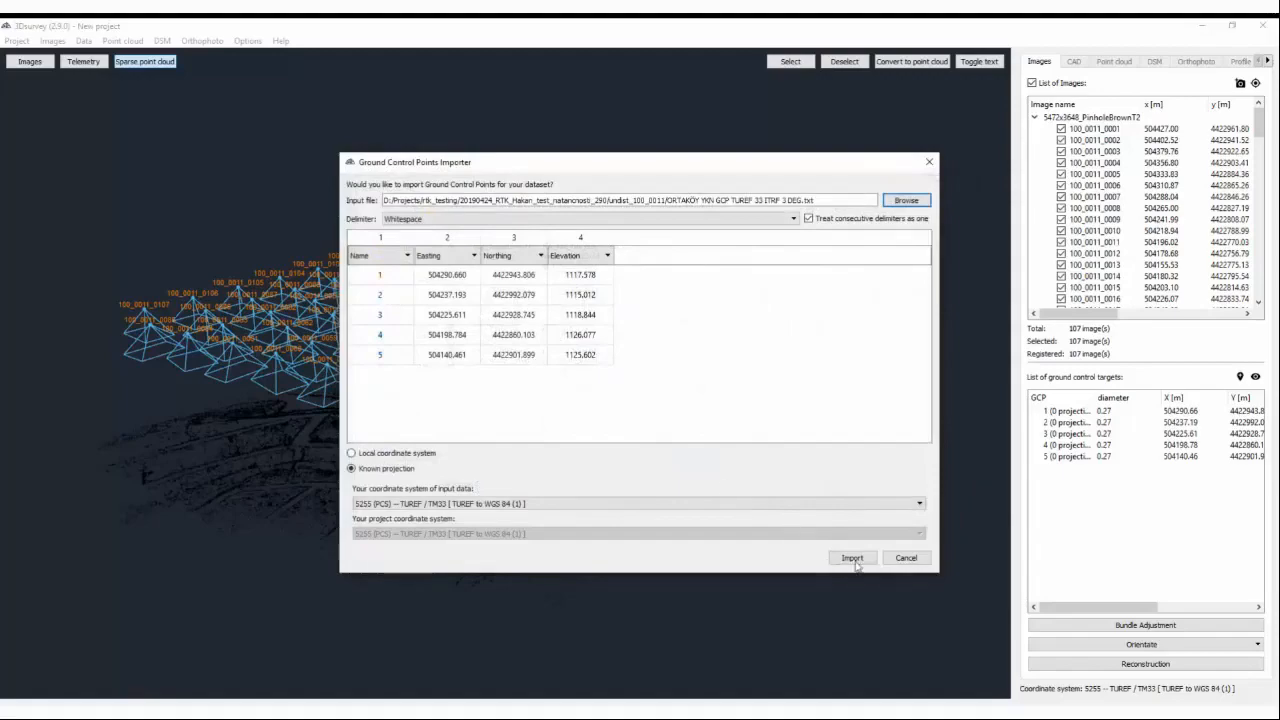
click(852, 558)
drag(857, 563, 662, 338)
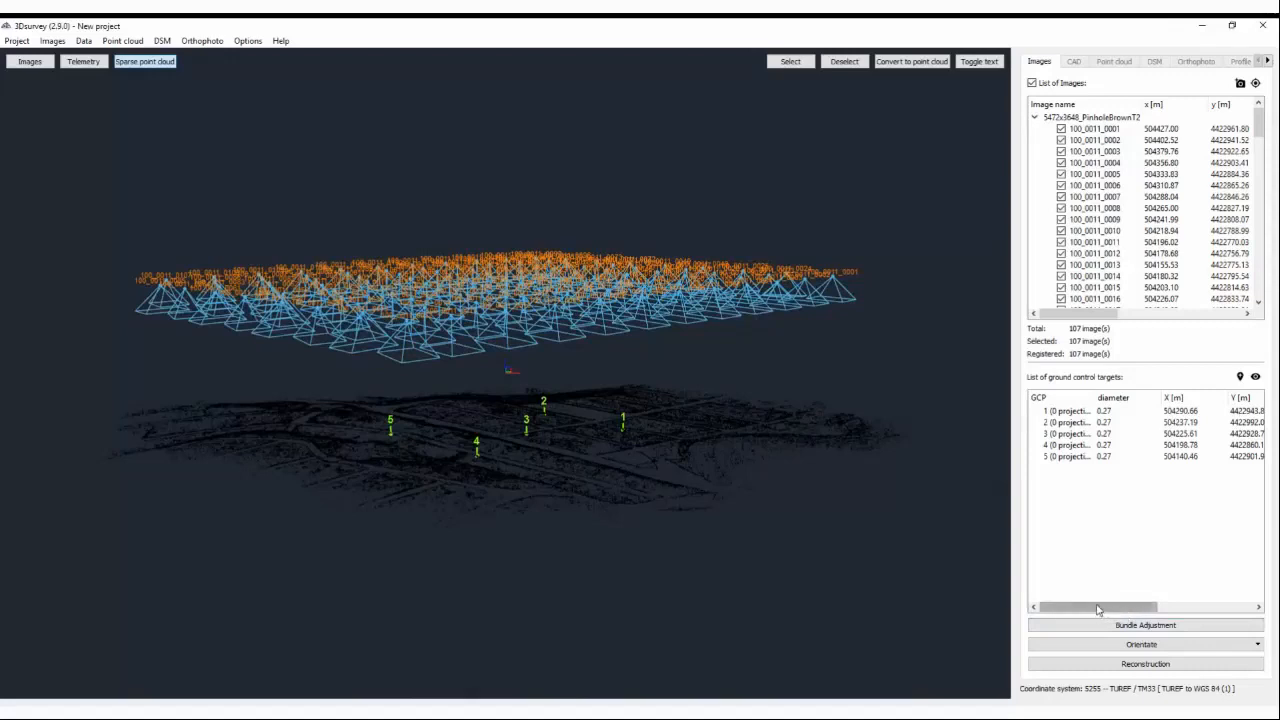
Import the image positions of the ground control points from gcp_detections_3ds.csv
click(1256, 377)
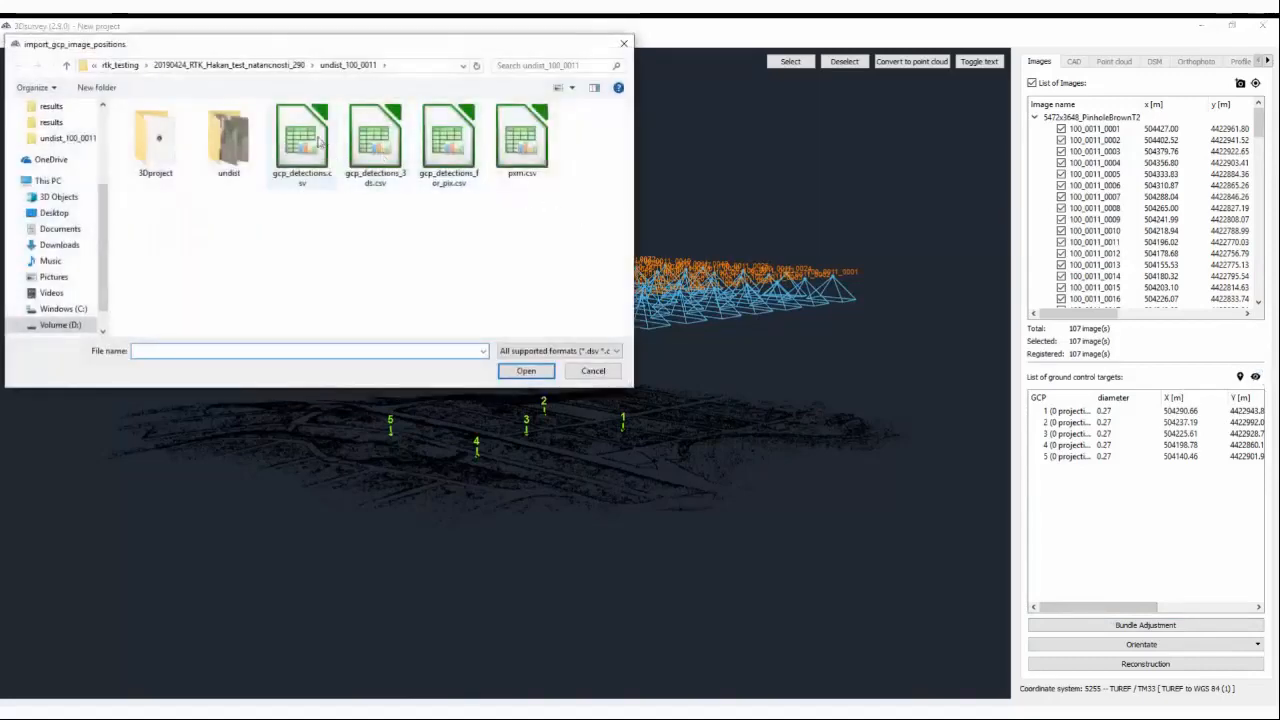
double_click(378, 138)
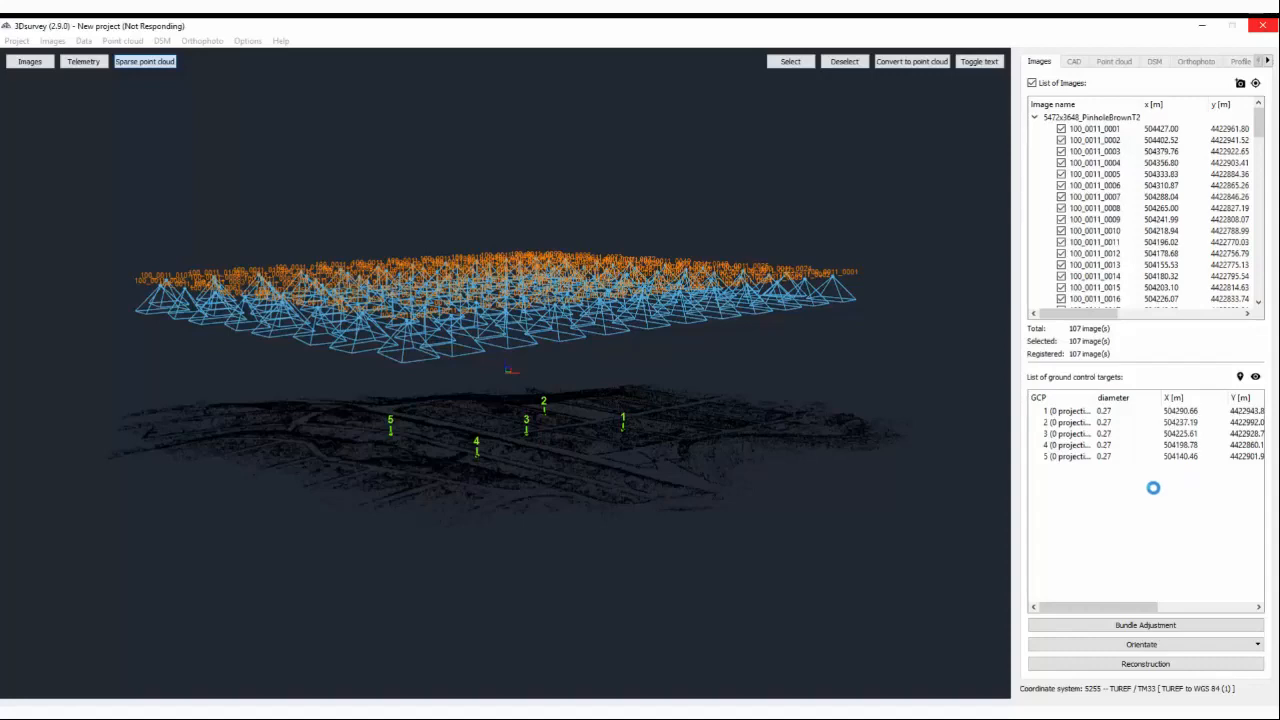
drag(641, 625, 633, 449)
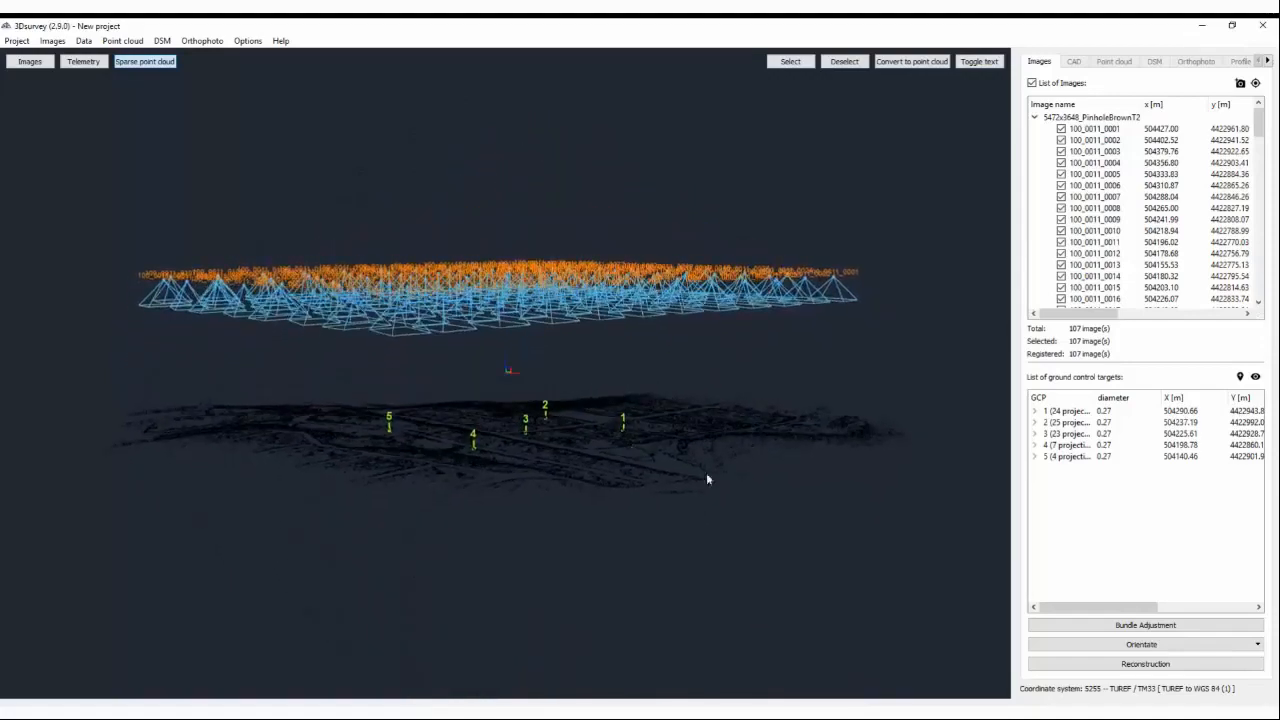
Examine the errors of targets 1 to 5 with their X, Y and Z components and inspect the points up close
drag(1093, 609, 1226, 607)
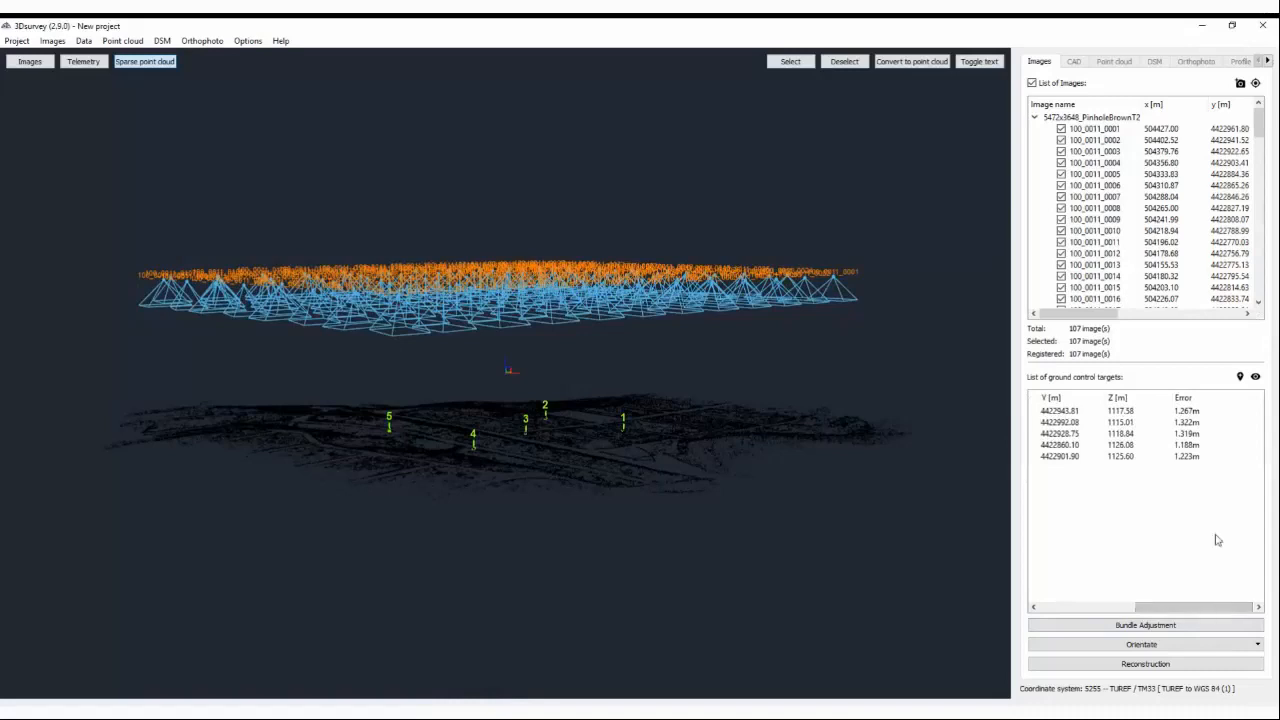
mouse_move(1190, 417)
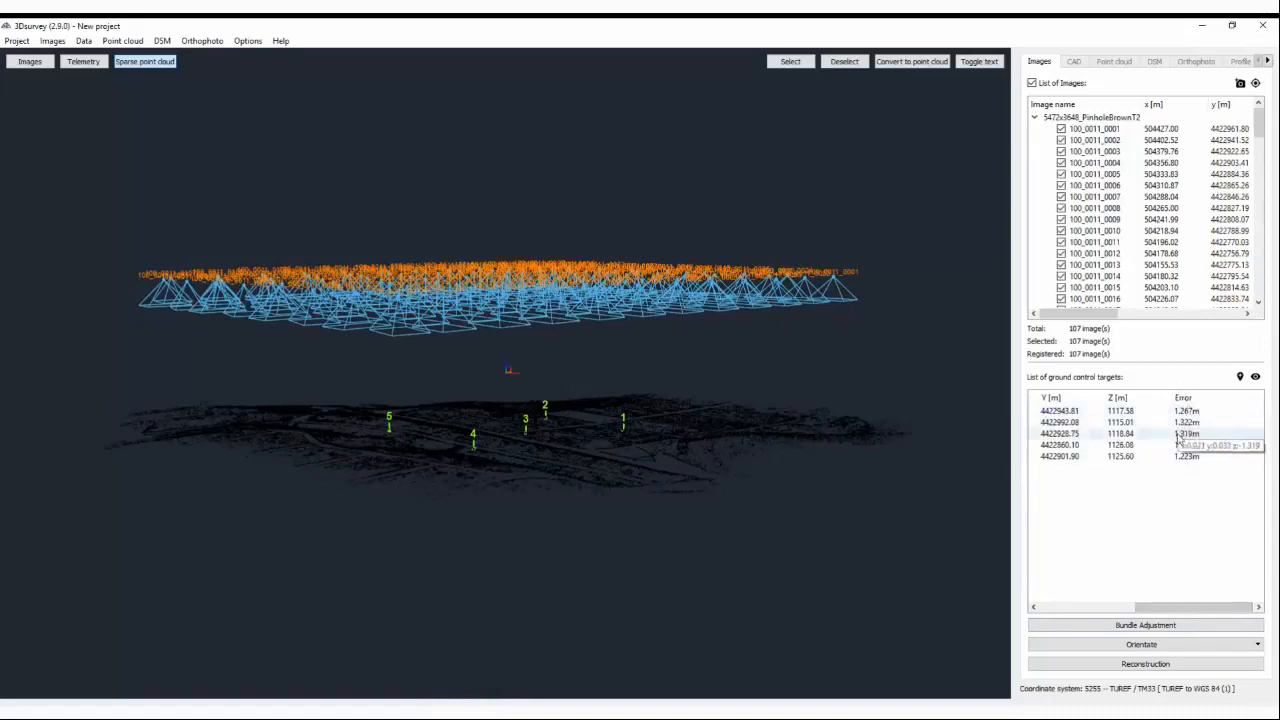
drag(515, 534, 450, 462)
scroll(564, 444, up, 4)
drag(601, 501, 482, 329)
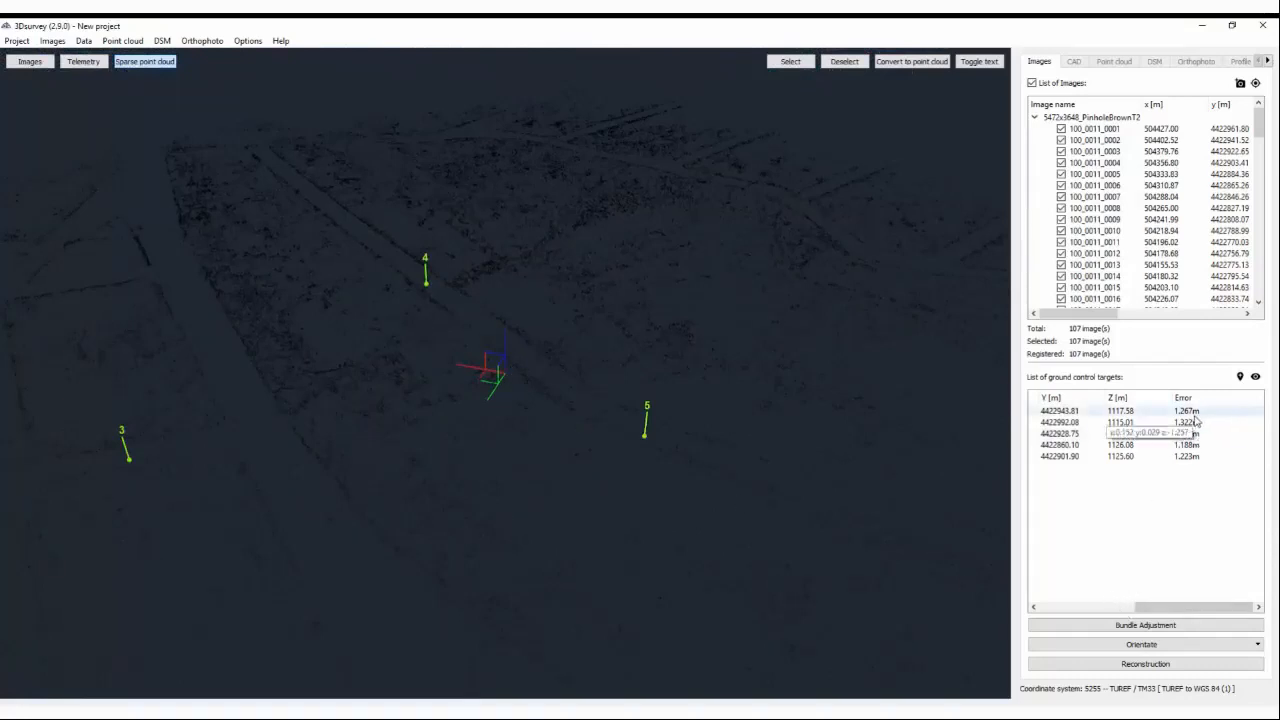
mouse_move(1197, 418)
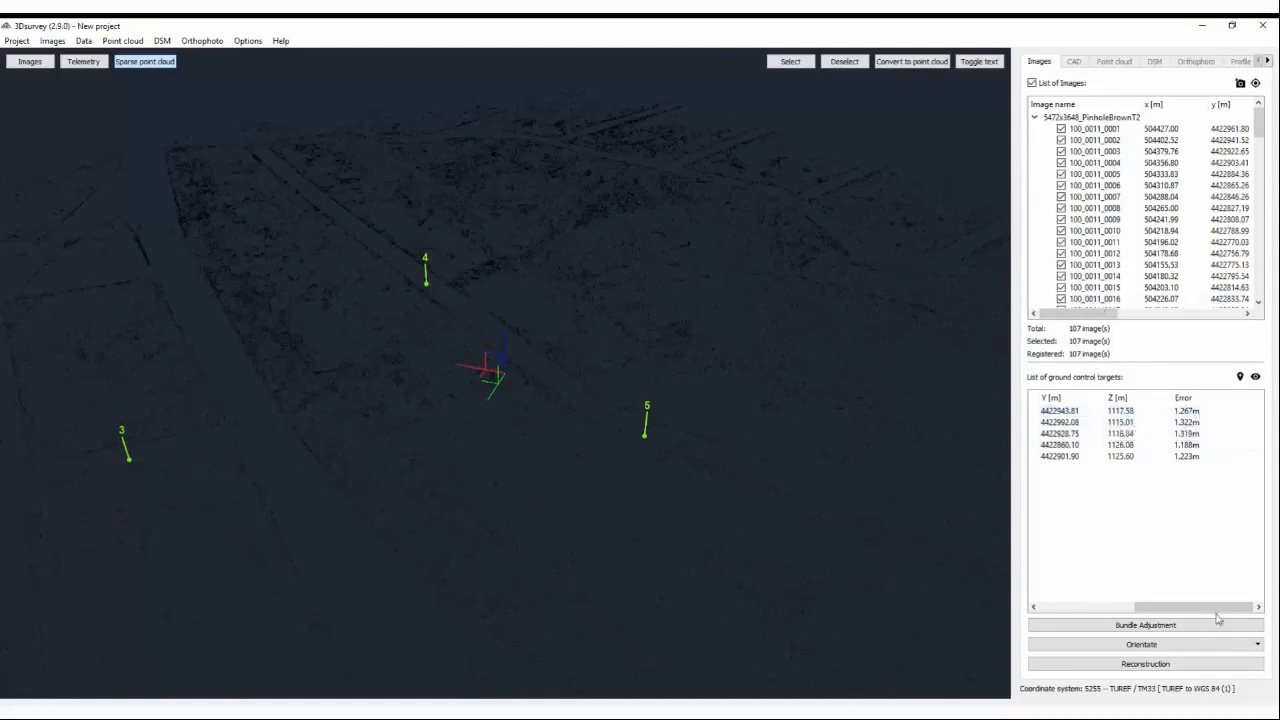
Orientate the project with telemetry data, reviewing the image coordinates and proceeding to the orientation summary
click(1169, 647)
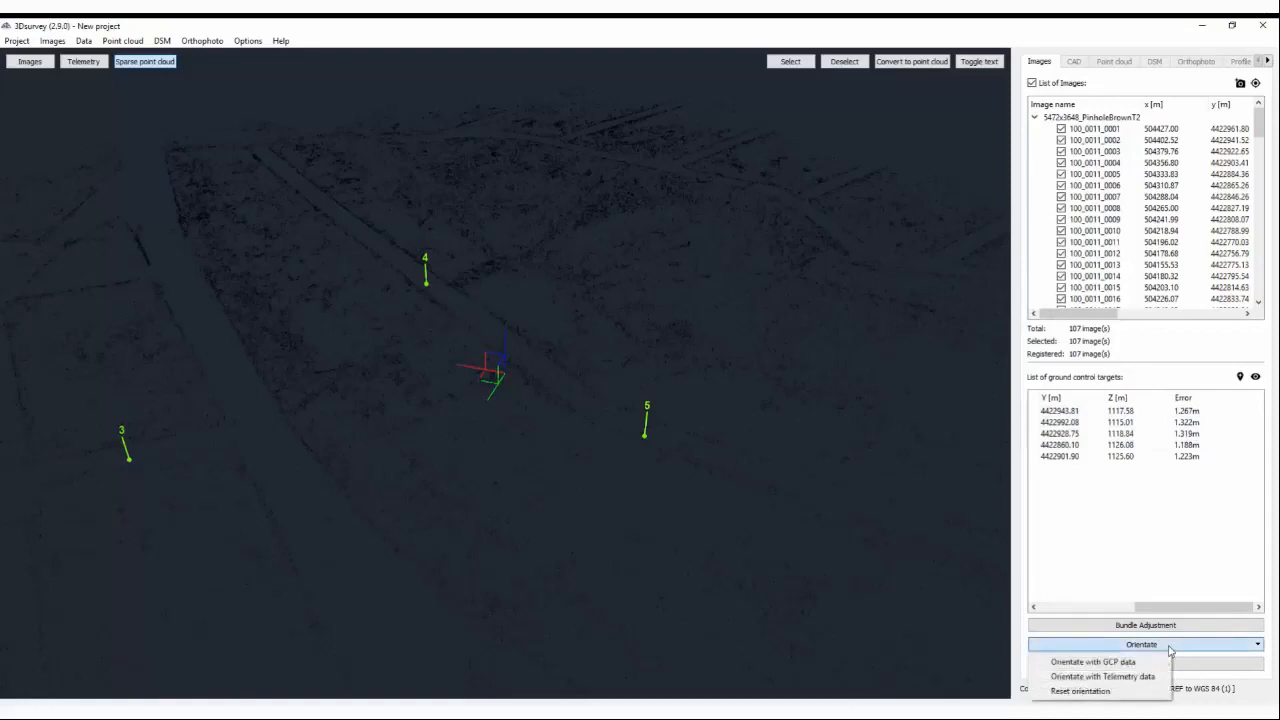
click(1095, 677)
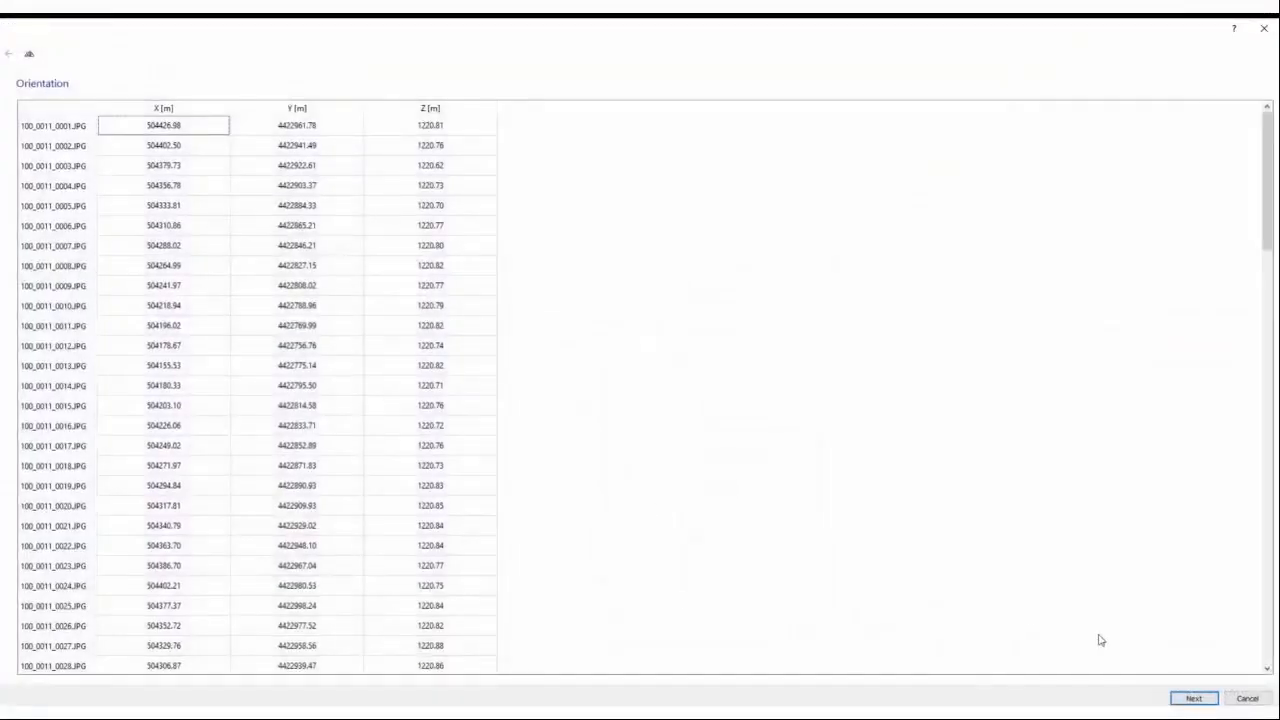
scroll(177, 229, down, 19)
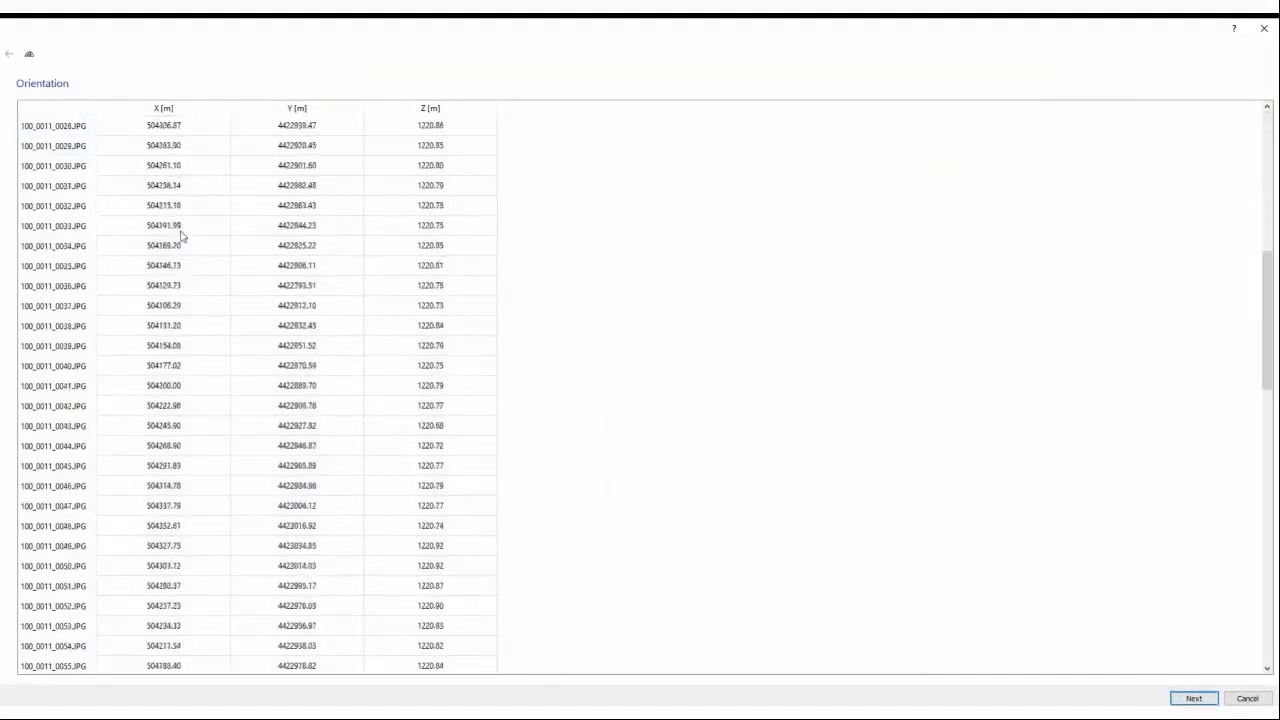
scroll(190, 249, down, 7)
click(1190, 698)
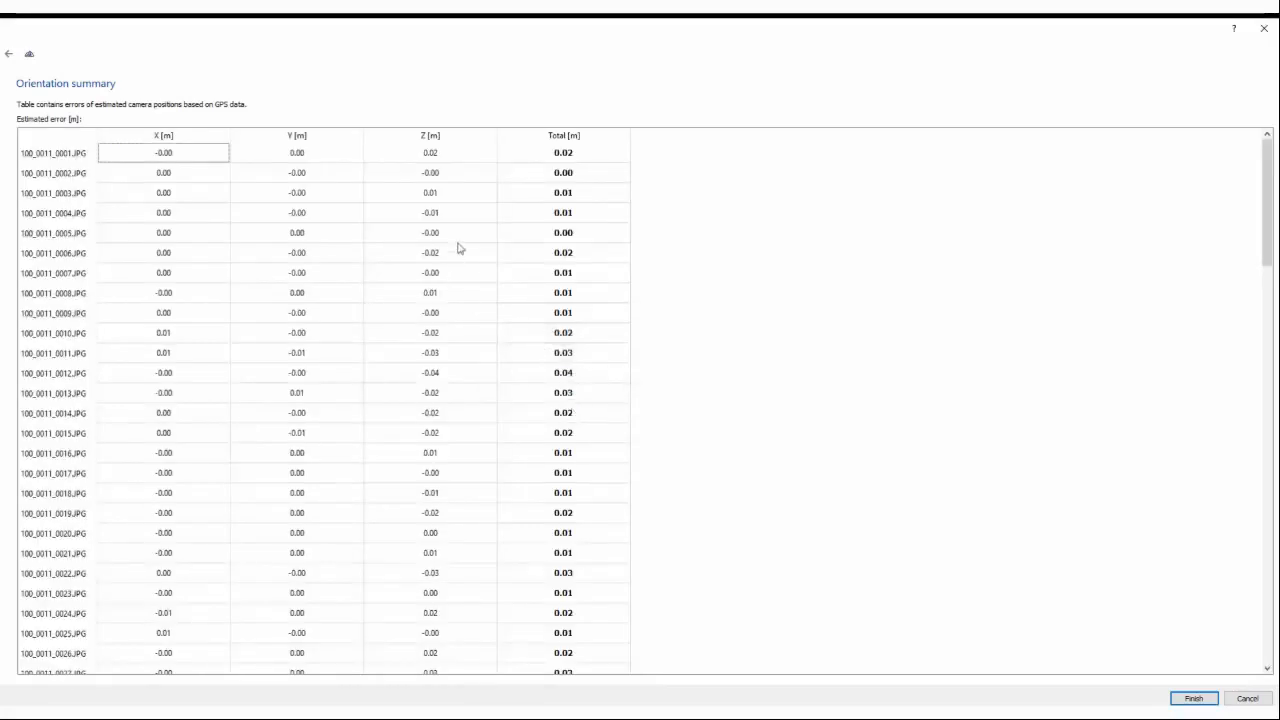
Compare the total, X, Y and Z errors of the first 100_0011 images in the orientation summary
drag(545, 158, 574, 308)
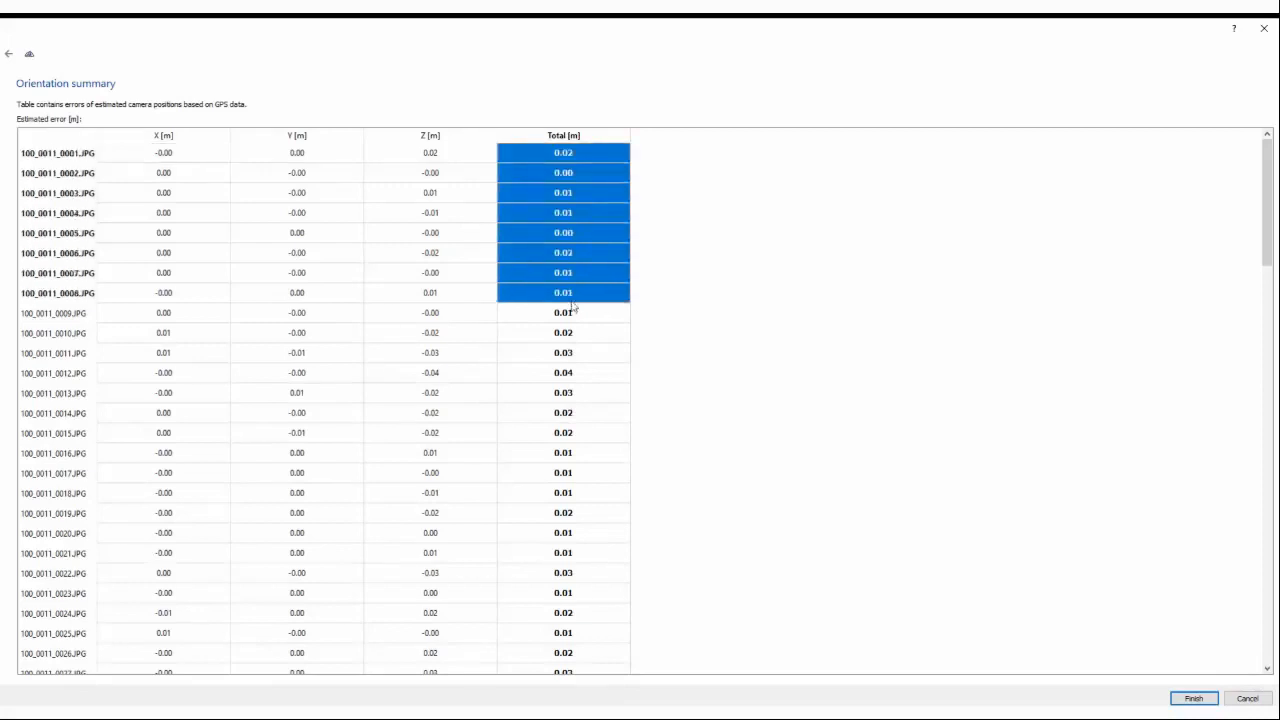
click(195, 166)
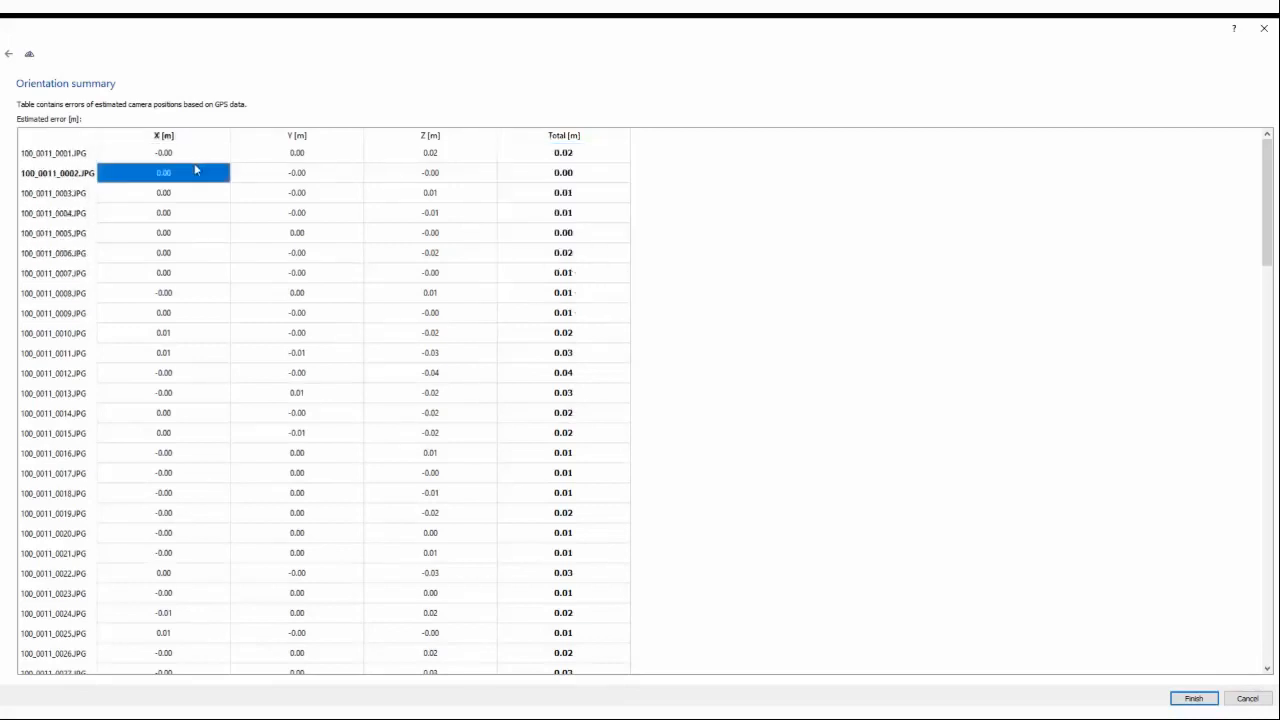
click(191, 155)
click(301, 160)
click(416, 160)
scroll(416, 161, down, 8)
scroll(416, 165, up, 8)
click(165, 160)
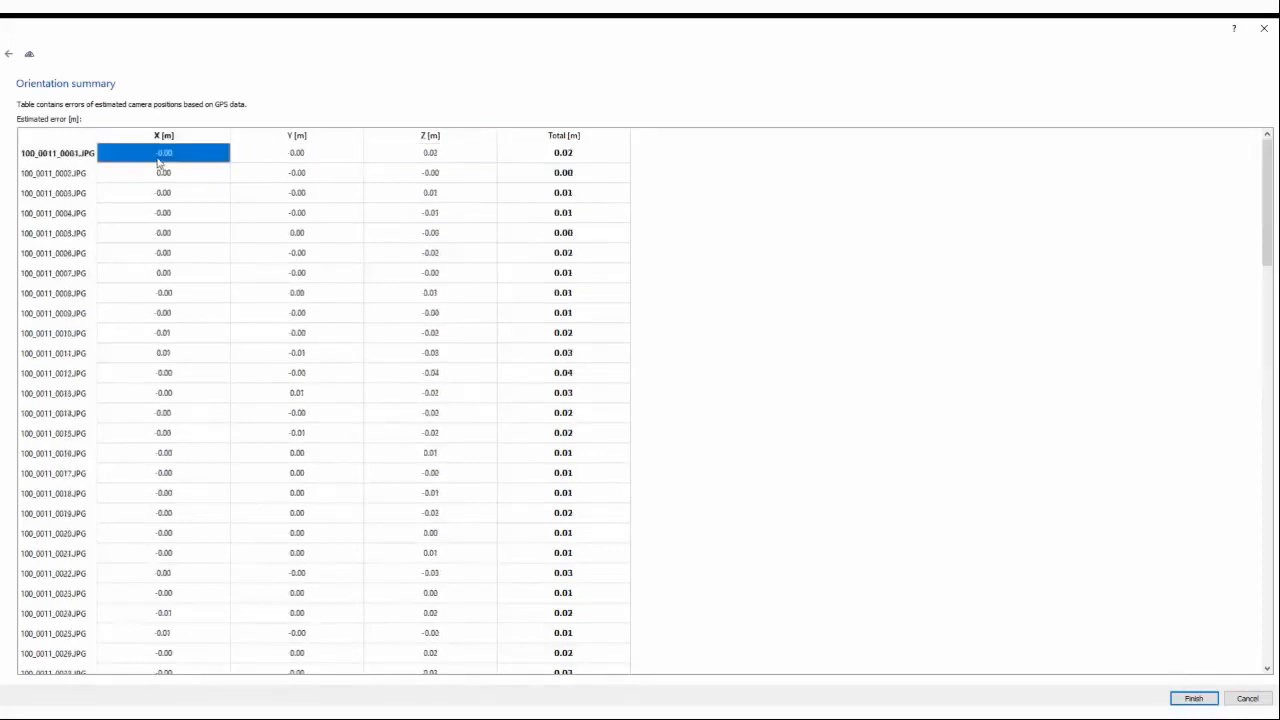
click(57, 160)
click(145, 158)
click(255, 157)
click(157, 157)
Examine the Z errors of the estimated camera positions down through the rest of the image list
drag(466, 157, 456, 420)
scroll(458, 344, down, 7)
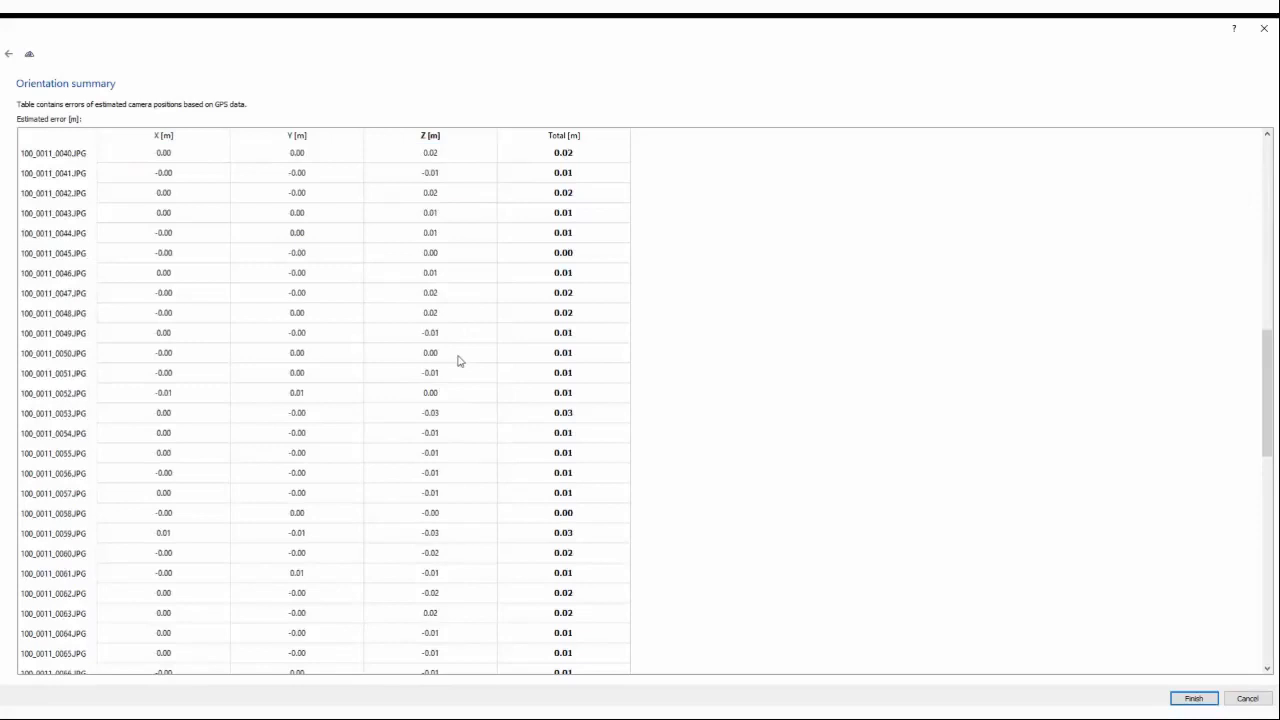
scroll(465, 353, down, 13)
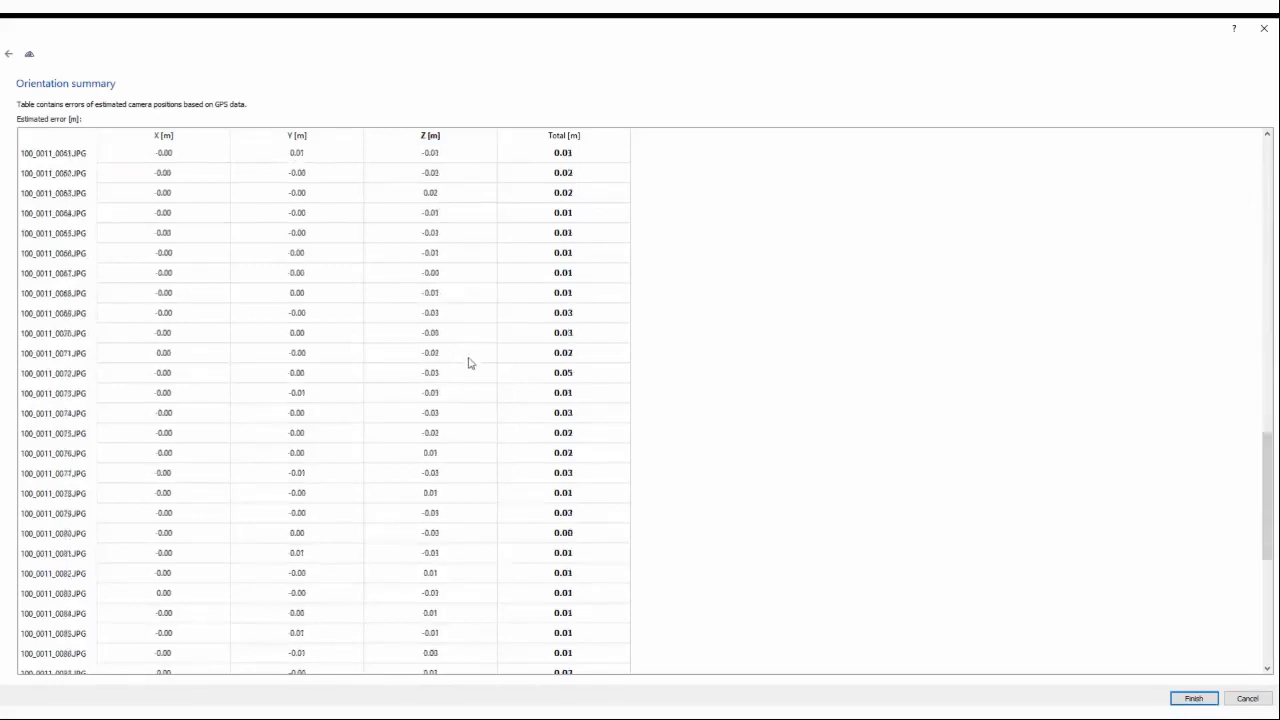
Finish the orientation and check the errors of the five ground control targets against the side view of the sparse point cloud
click(1188, 700)
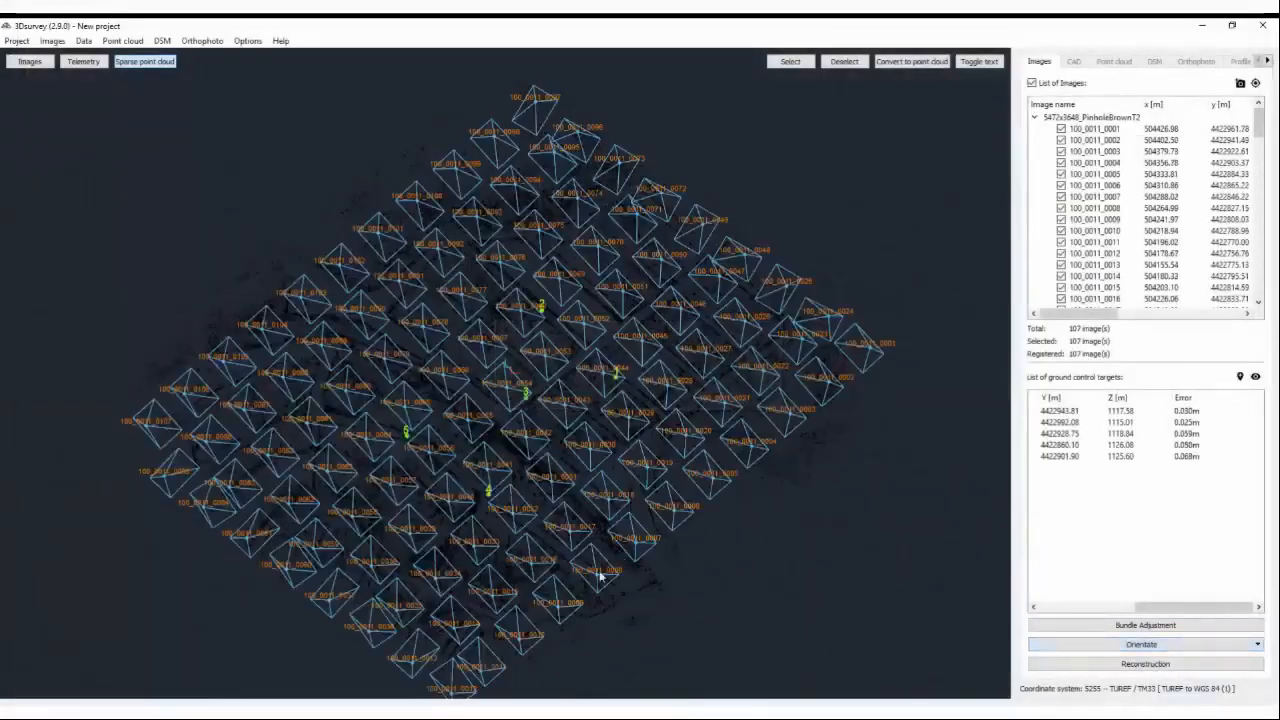
drag(607, 471, 497, 371)
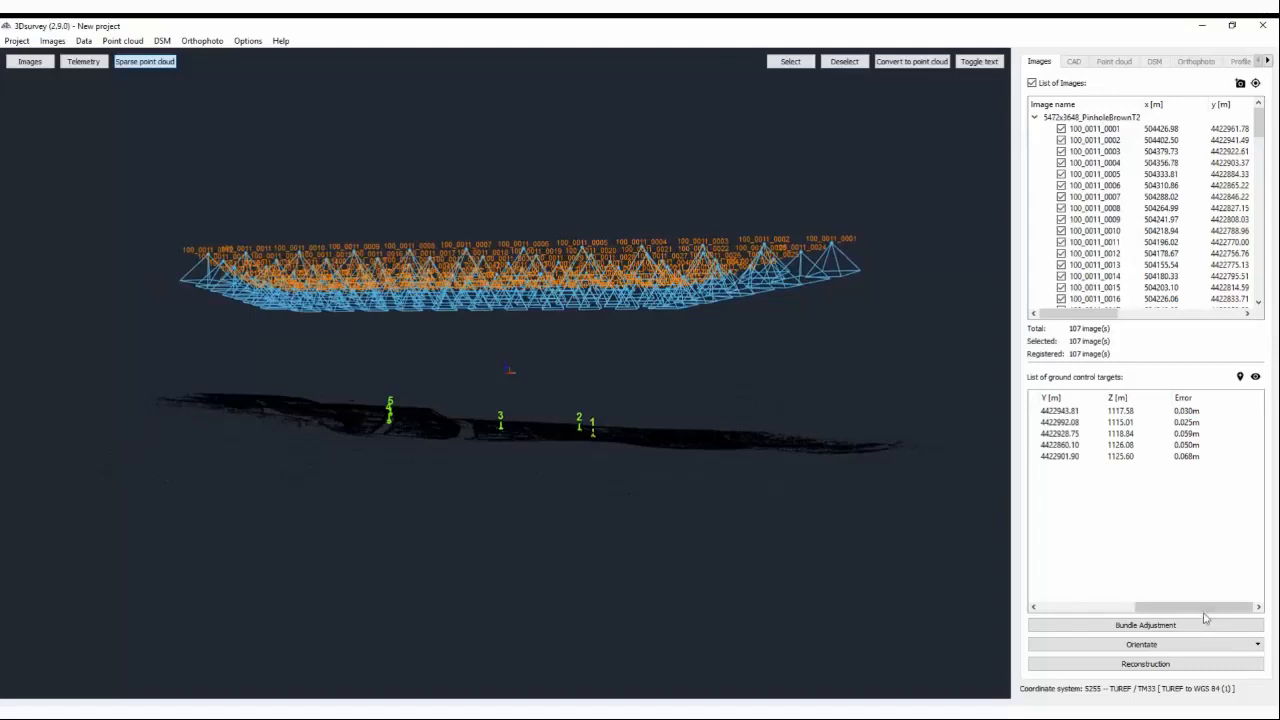
click(1195, 411)
click(1195, 424)
click(1195, 436)
click(1197, 445)
click(1199, 456)
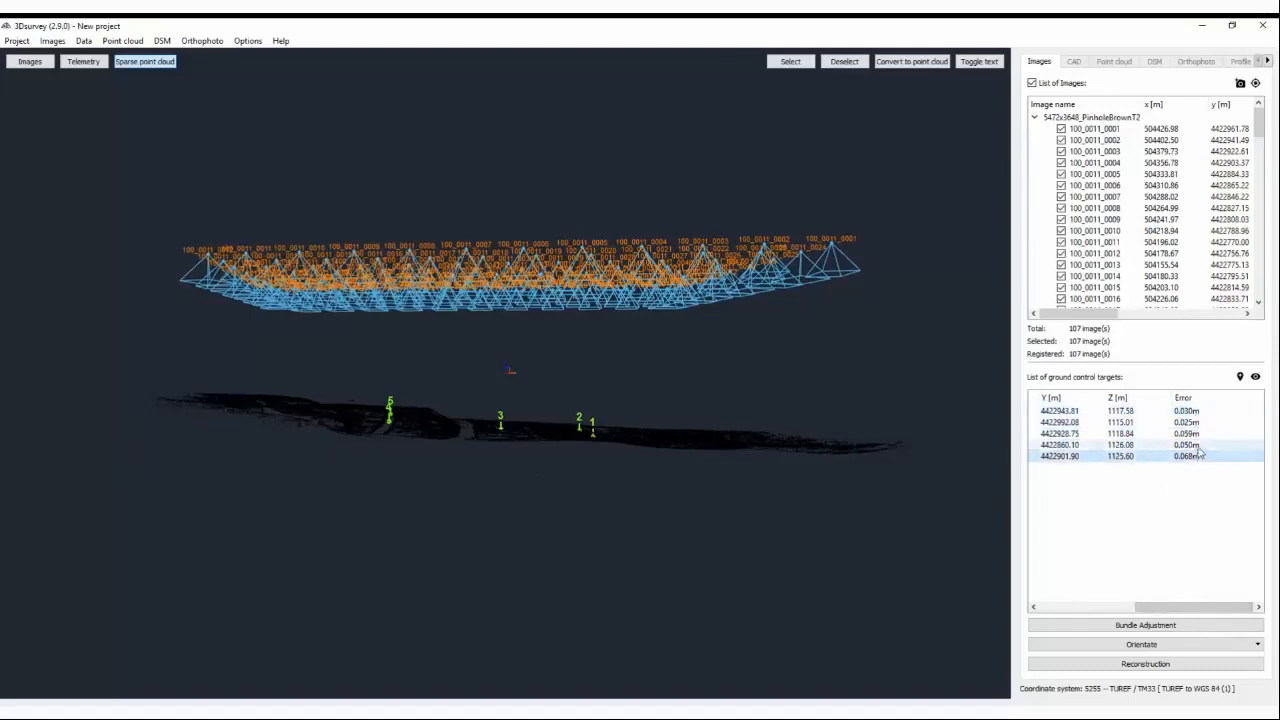
Compare the errors of targets 3 and 4, read target 3's X, Y and Z components, and examine where the targets lie on the terrain
click(1200, 434)
click(1201, 446)
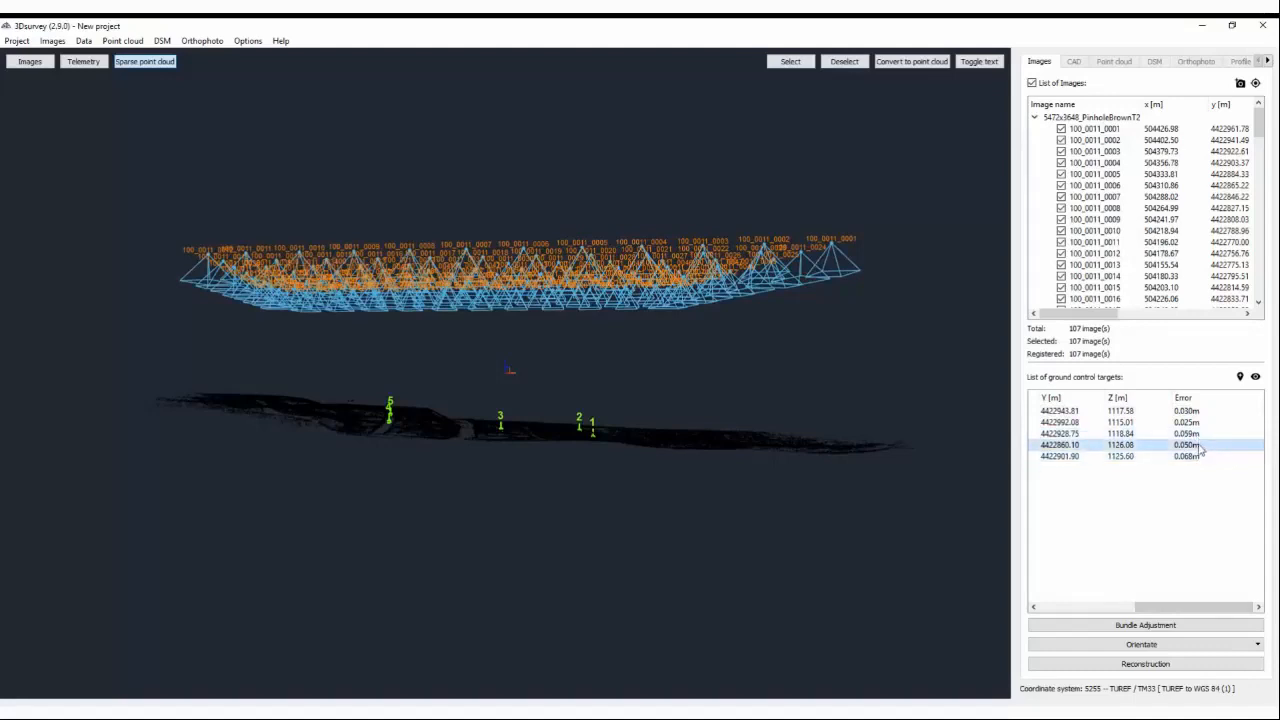
click(1201, 435)
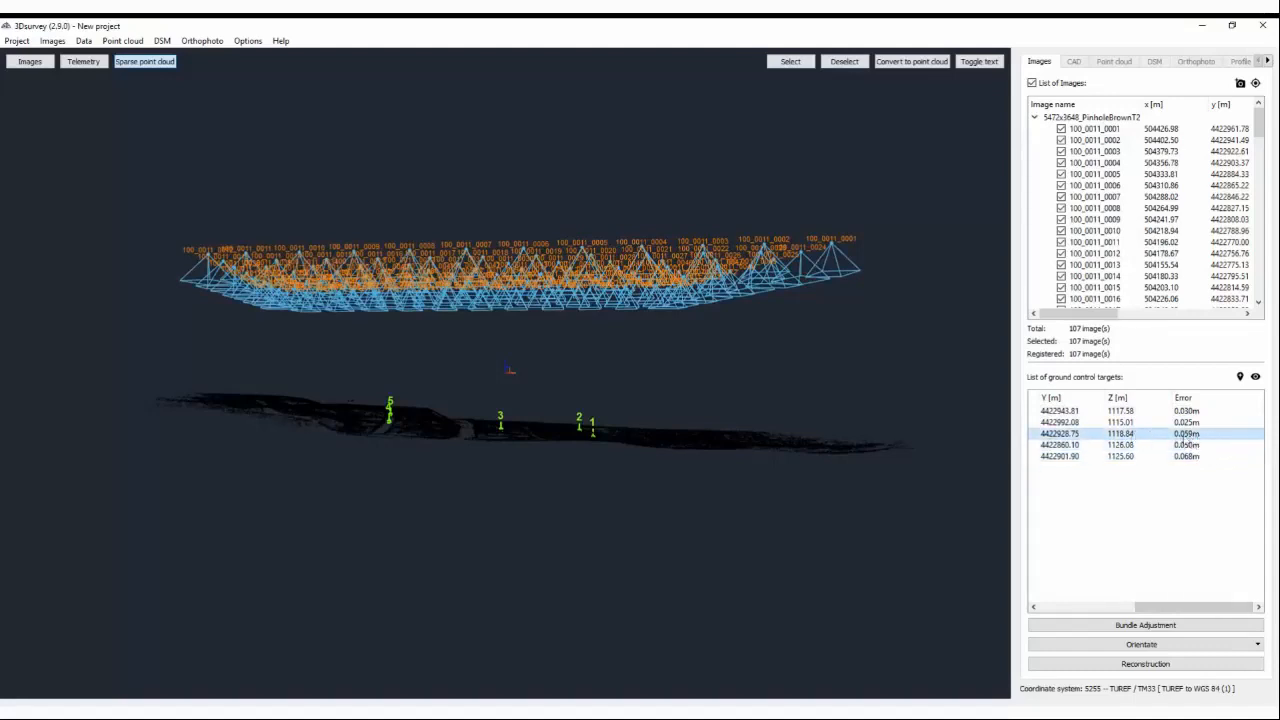
mouse_move(1187, 446)
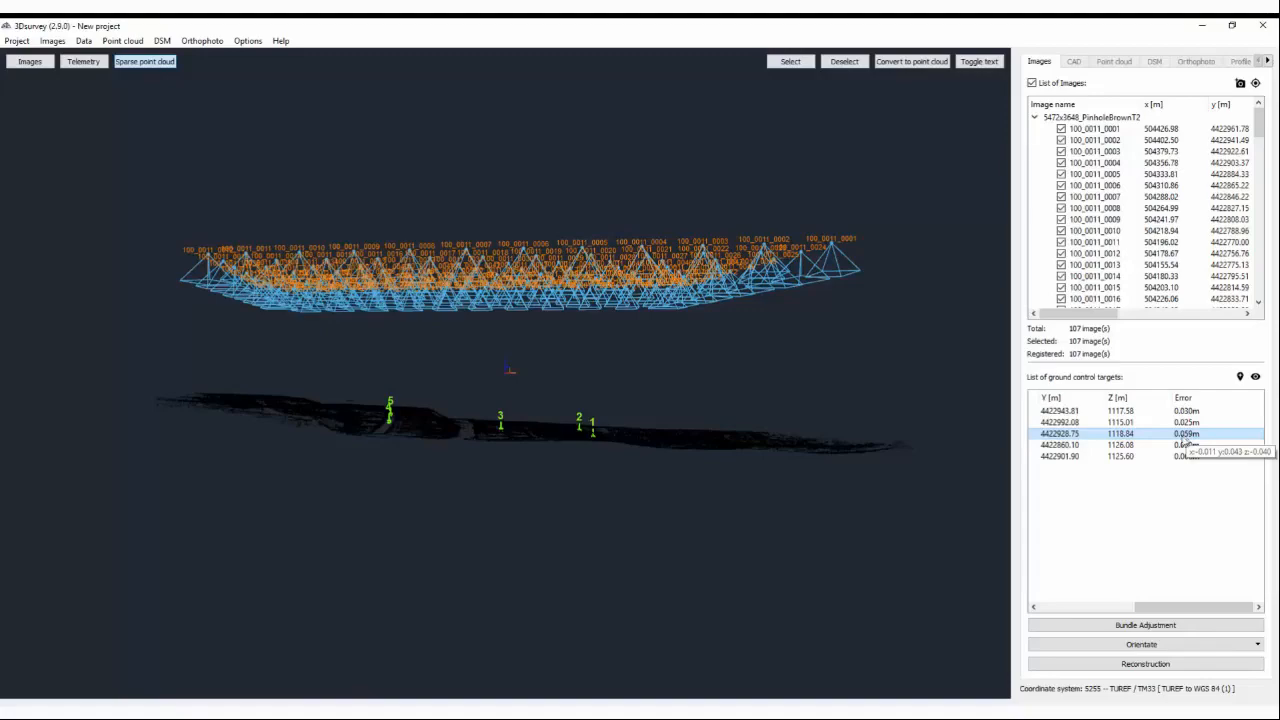
drag(397, 389, 775, 463)
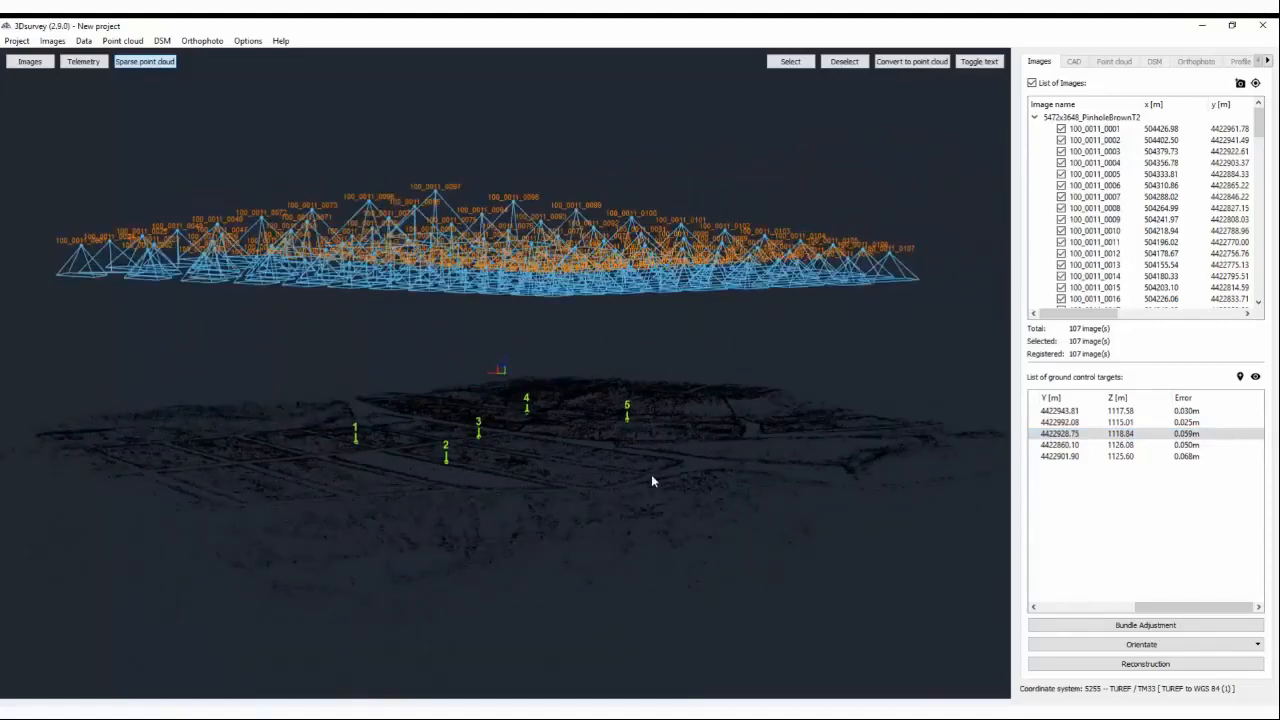
drag(369, 482, 407, 488)
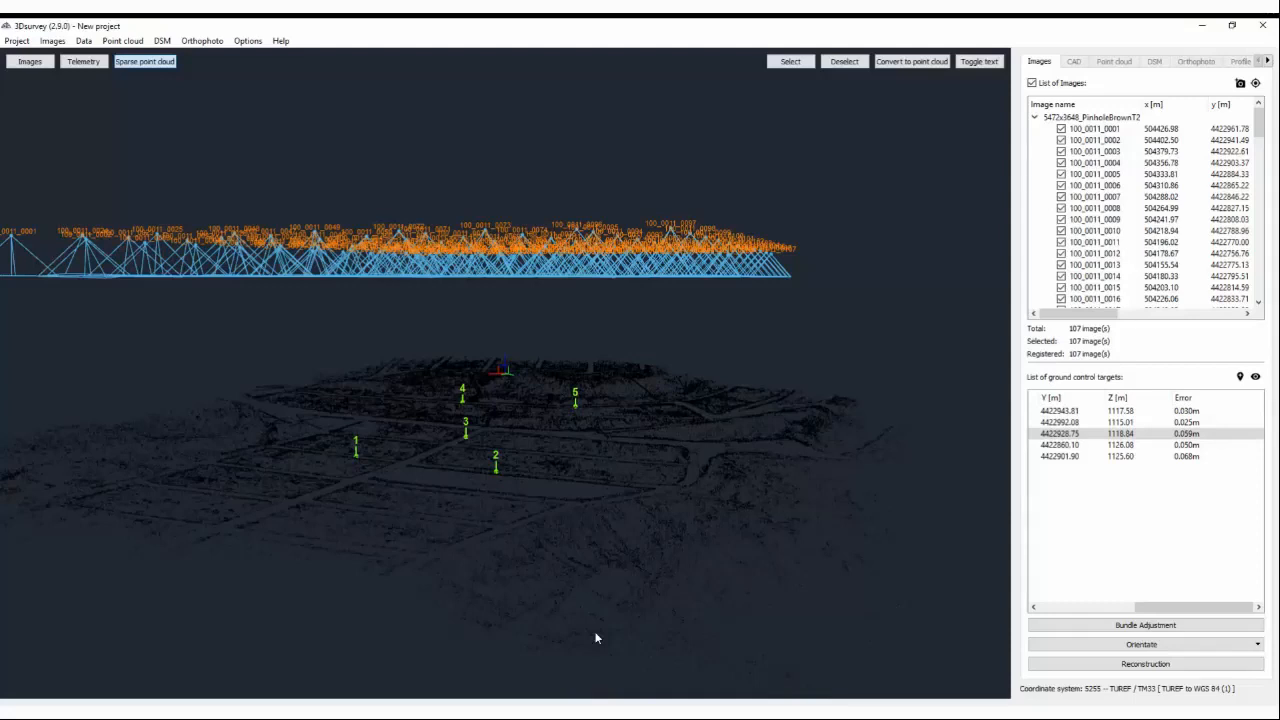
Switch to the "005 What is new in 3Dsurvey 2.9.0." document in LibreOffice Writer and read the RTK & PPK support and Bounding Box sections
mouse_move(407, 712)
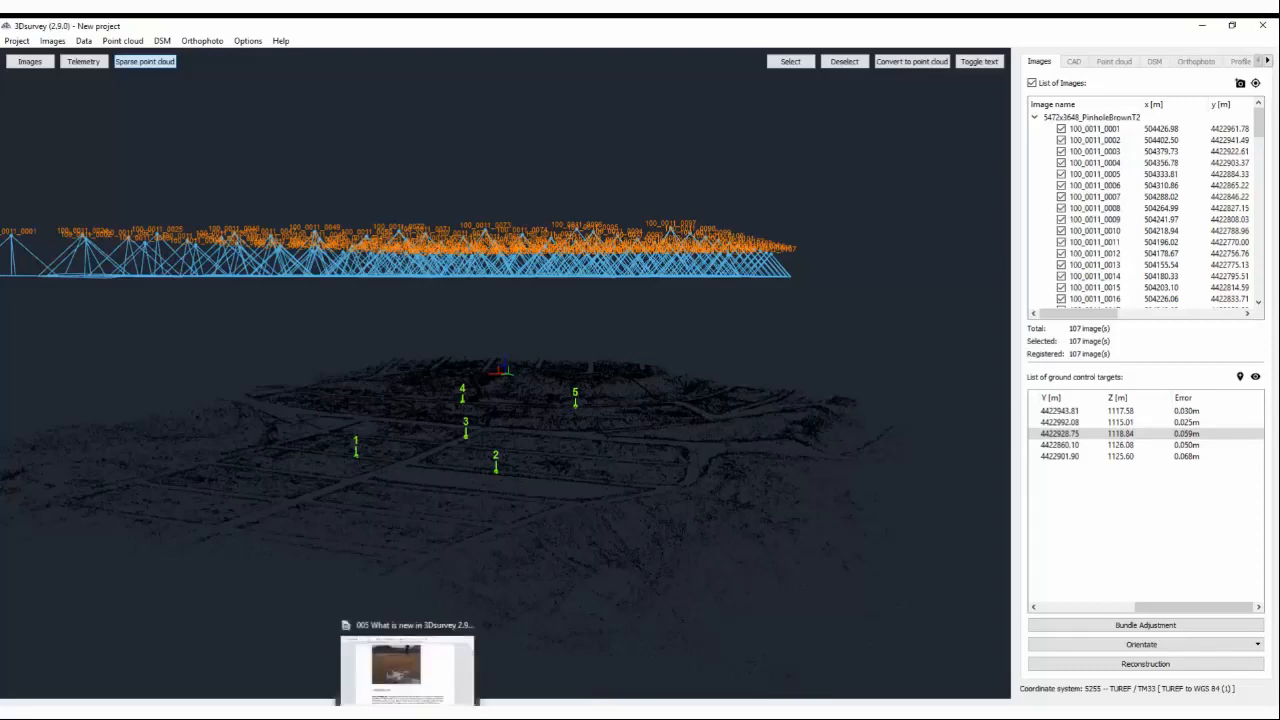
click(407, 665)
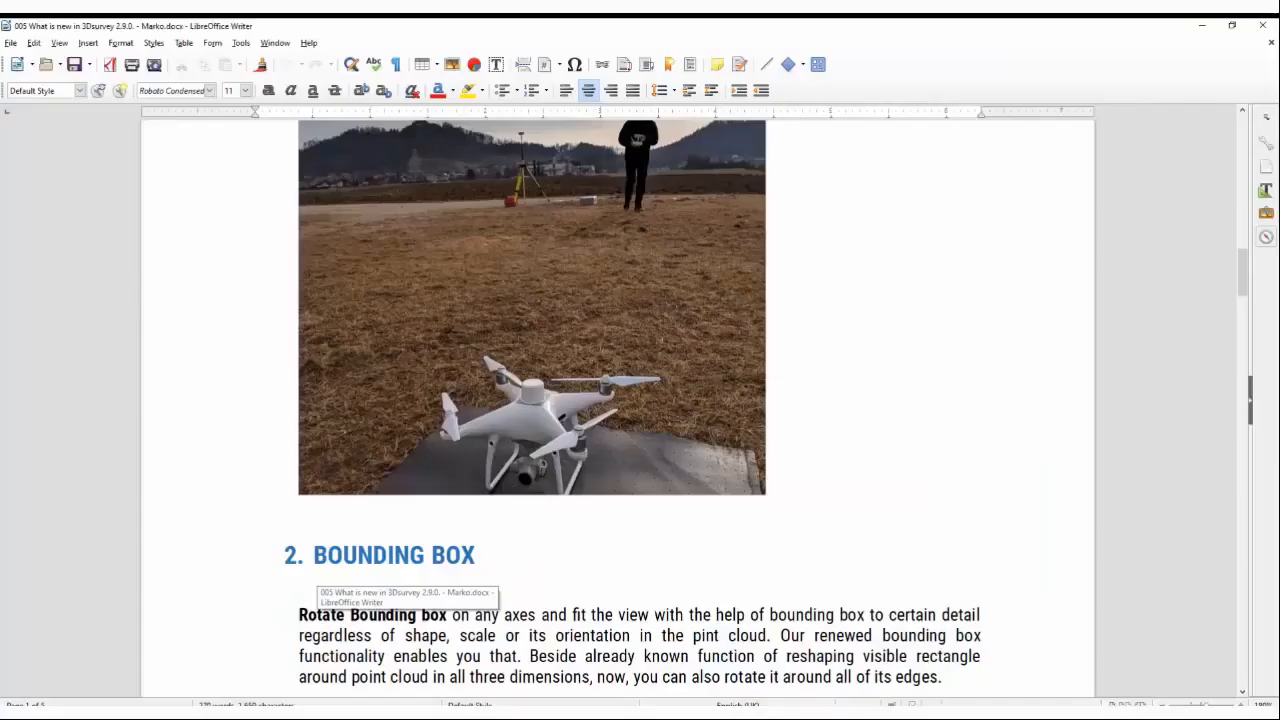
scroll(650, 504, up, 2)
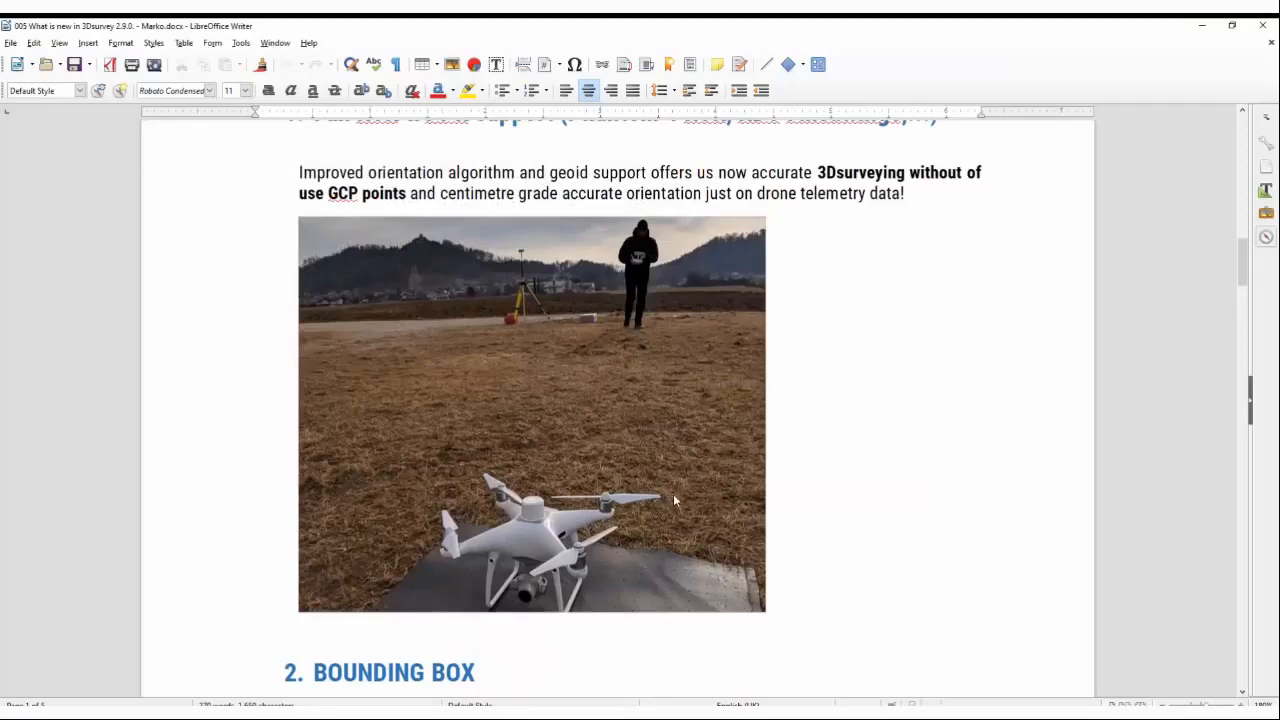
scroll(673, 500, up, 2)
scroll(673, 500, down, 1)
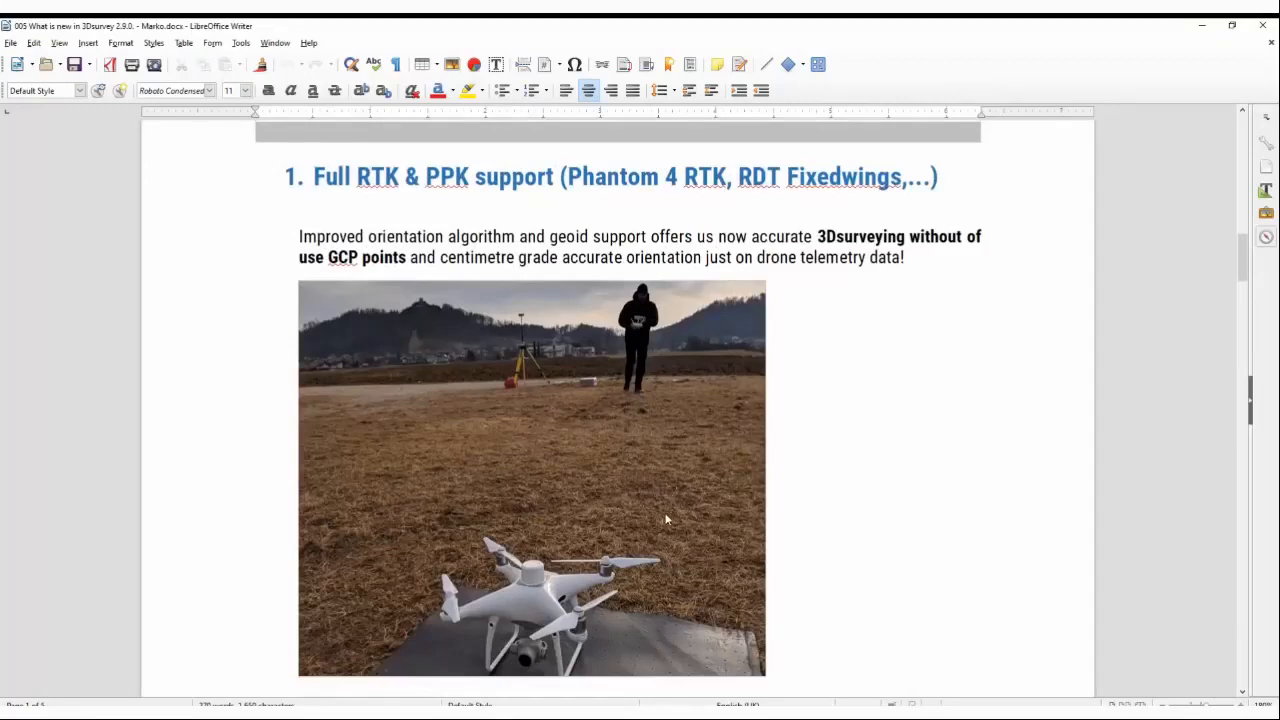
scroll(667, 519, down, 9)
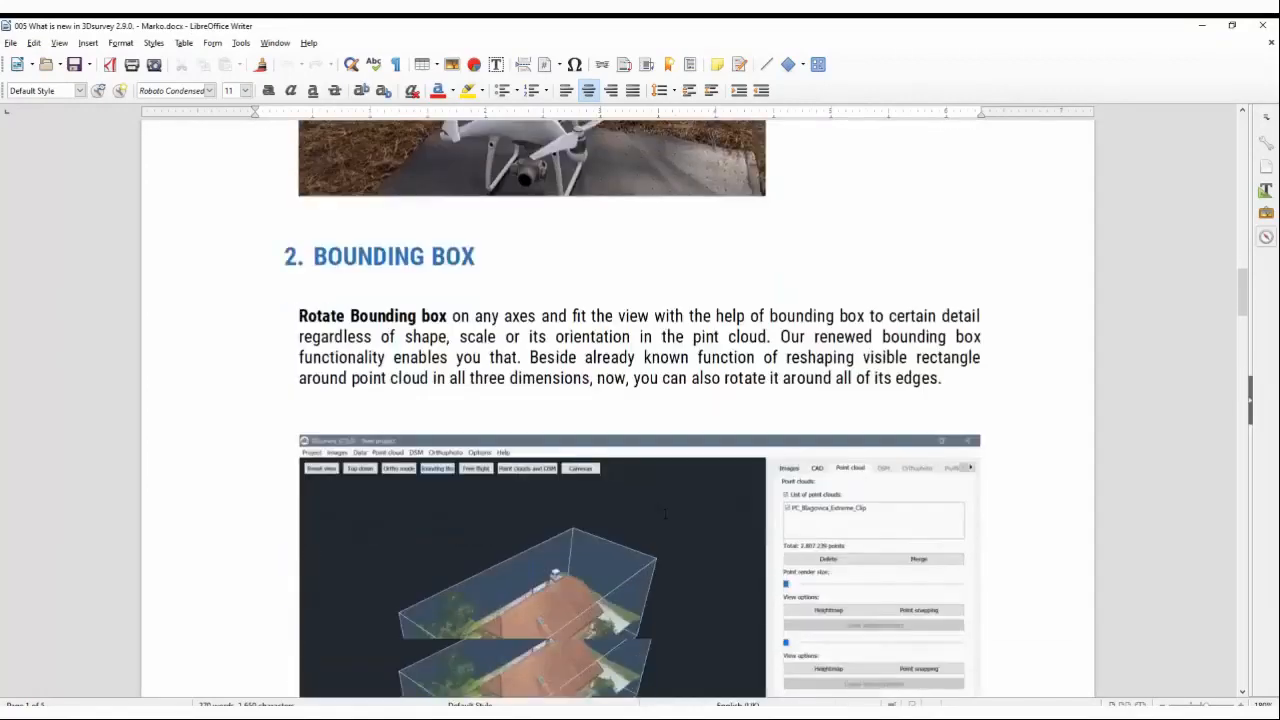
scroll(664, 516, down, 1)
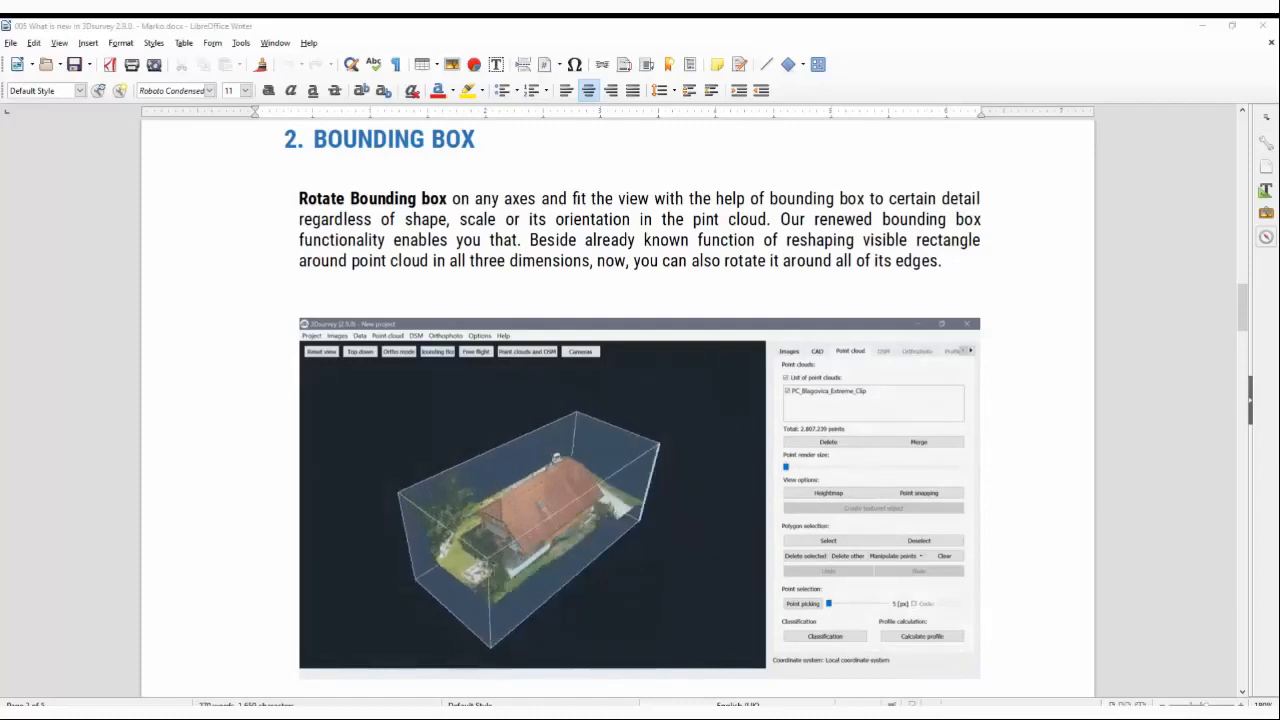
Switch to the 3Dsurvey project with the pc_snovik_vse point cloud and display the bounding box around it
mouse_move(407, 717)
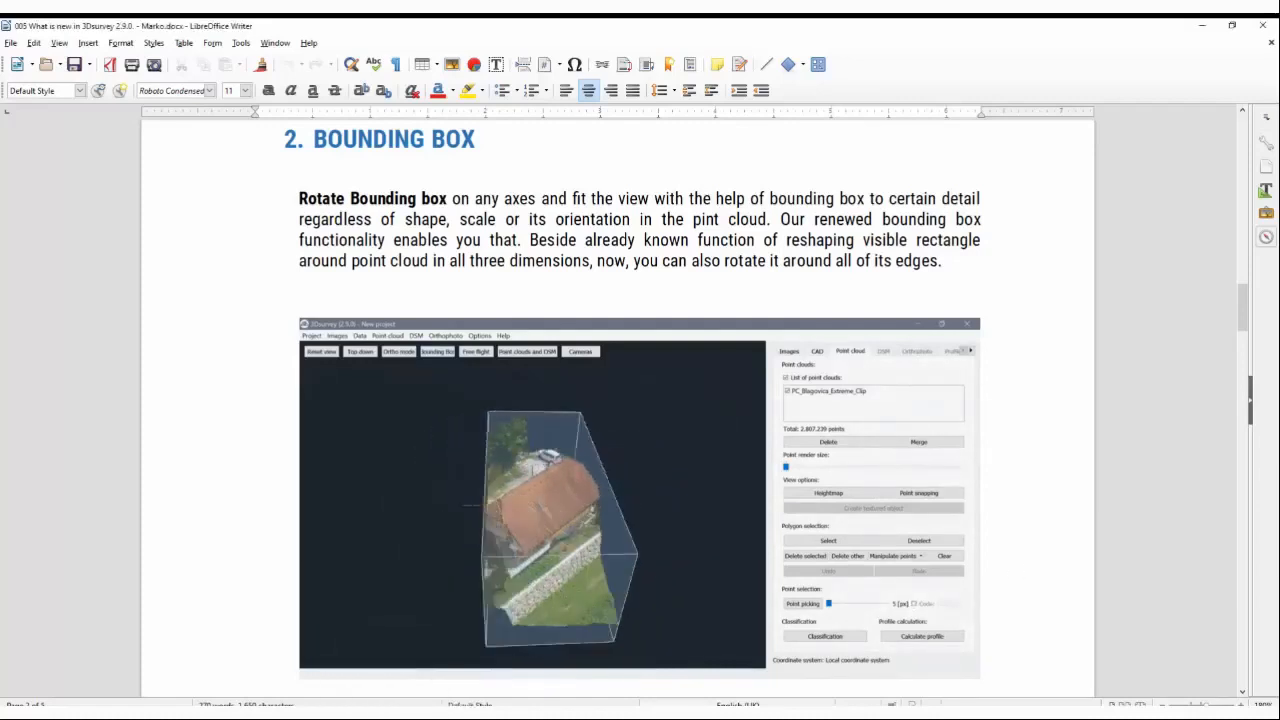
click(407, 717)
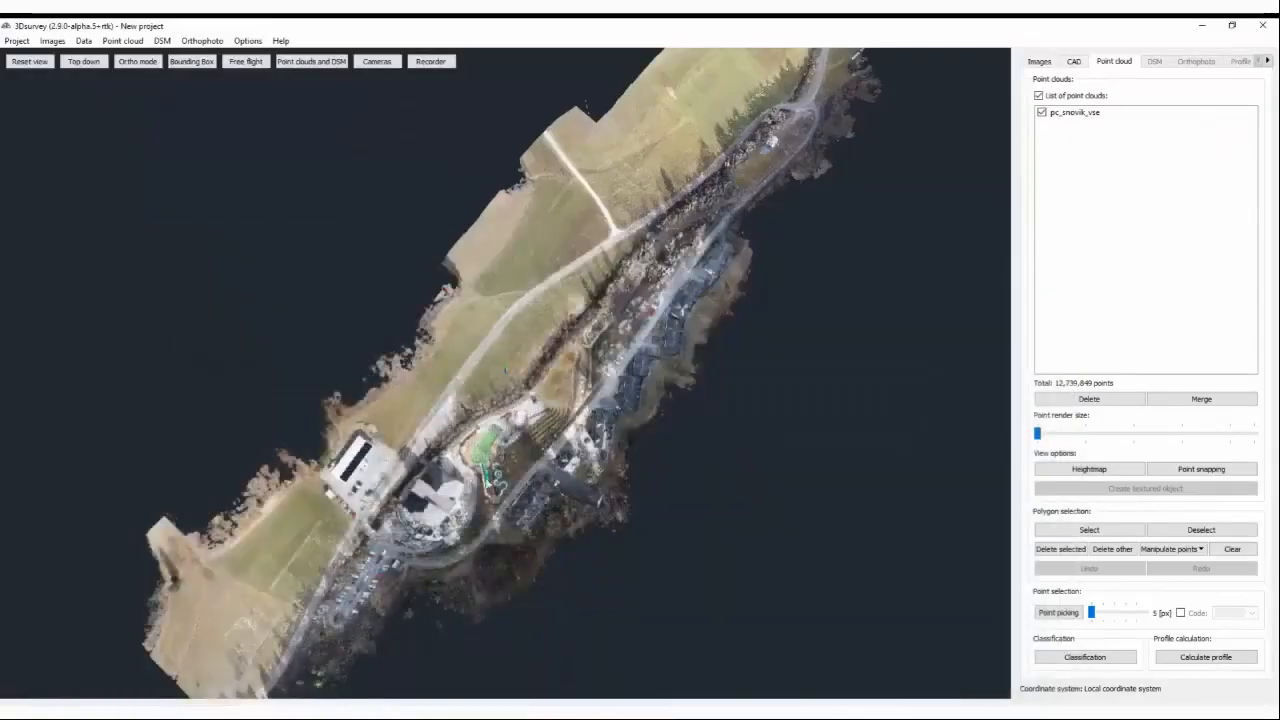
drag(468, 466, 826, 394)
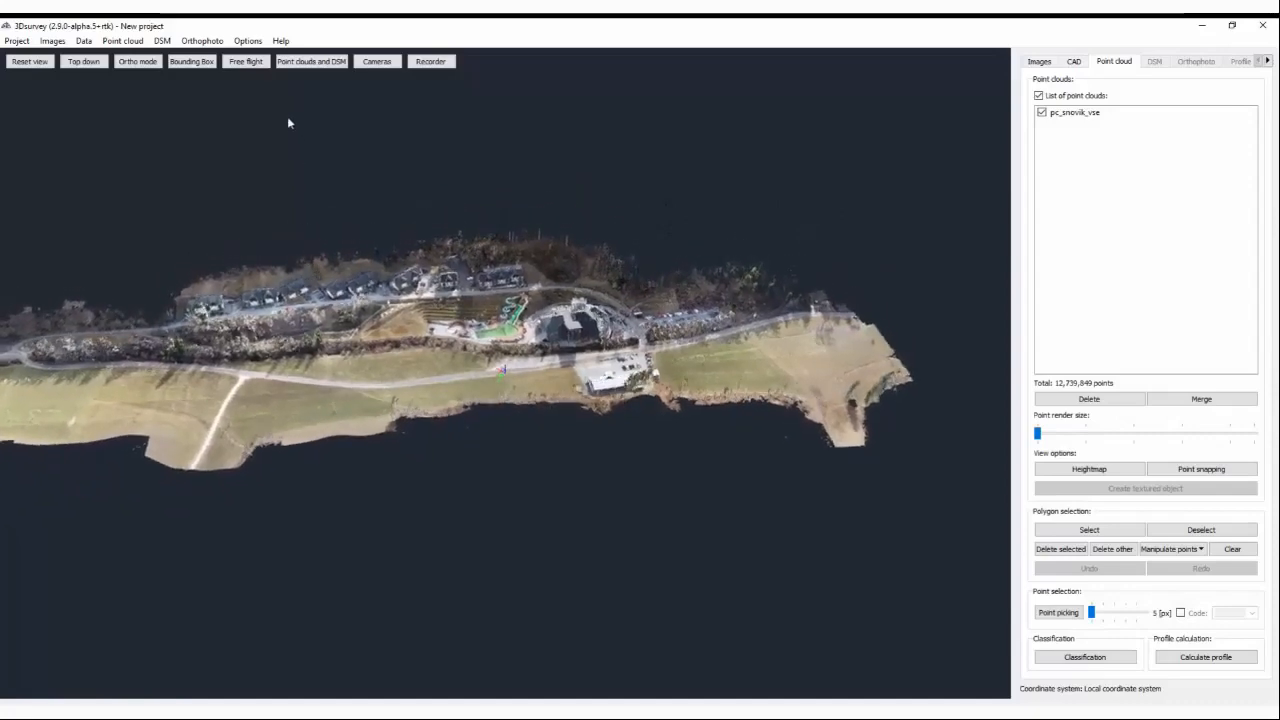
click(195, 61)
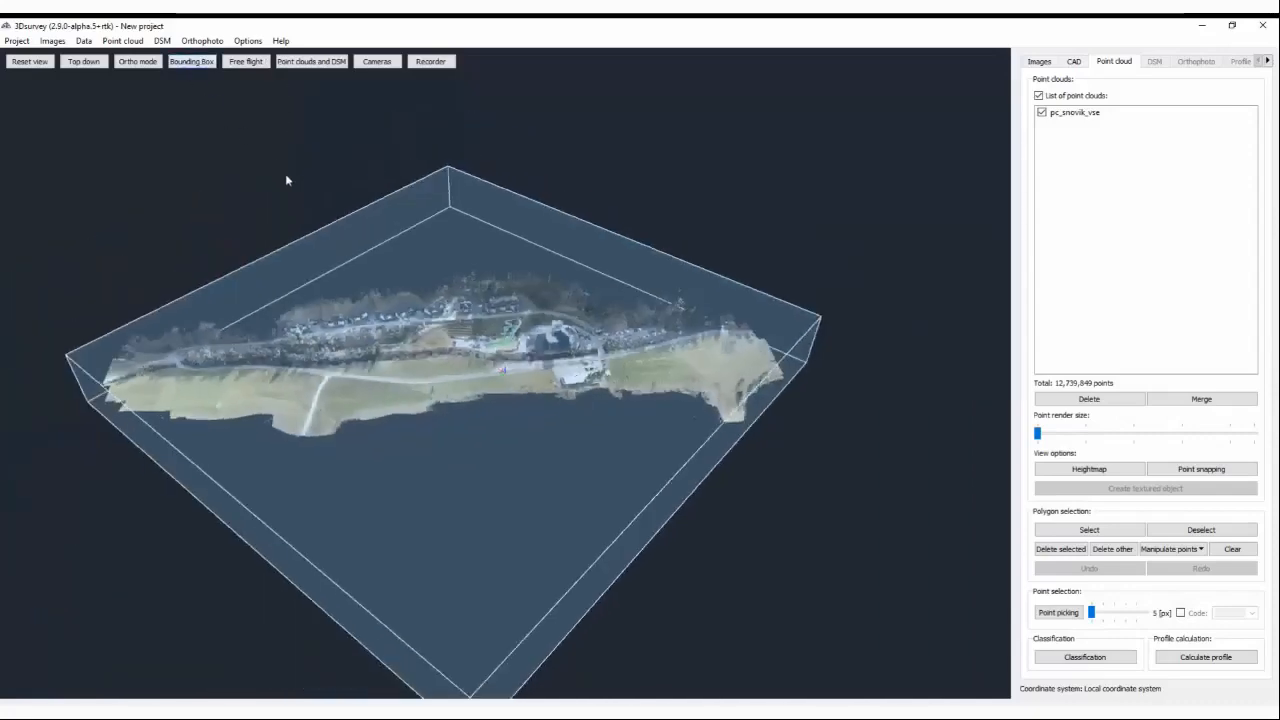
Shrink the bounding box from several sides until it encloses only a small group of houses
drag(620, 545, 449, 460)
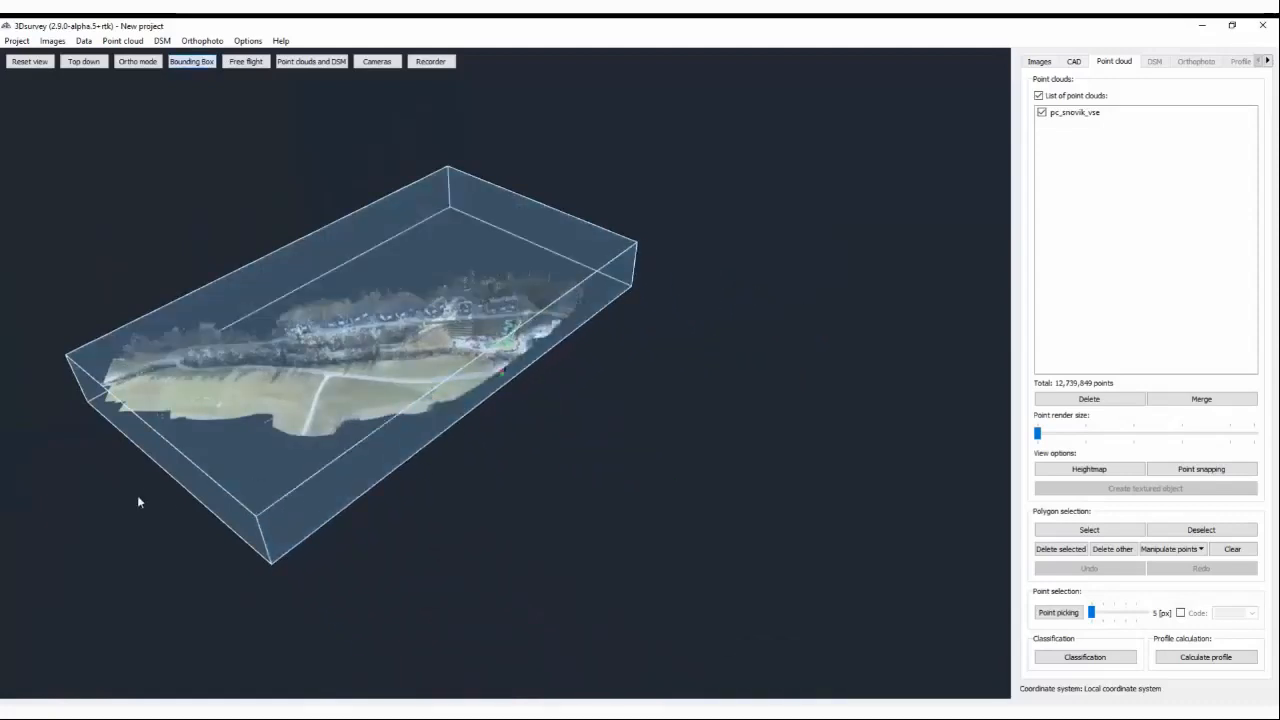
drag(197, 476, 545, 373)
drag(834, 405, 581, 451)
drag(581, 451, 716, 508)
drag(511, 361, 549, 597)
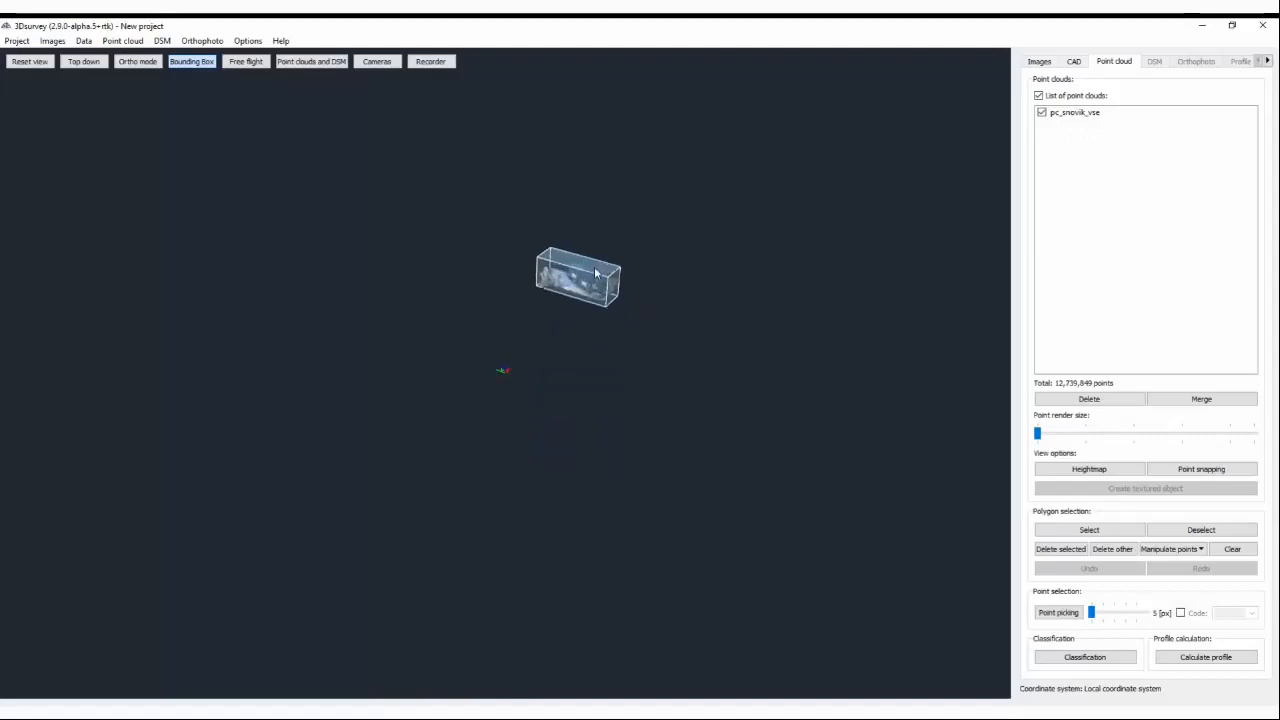
Rotate the bounding box around its vertical edge and fine-tune its faces to fit the houses and parking area
scroll(605, 286, up, 2)
scroll(640, 262, up, 4)
drag(644, 258, 532, 441)
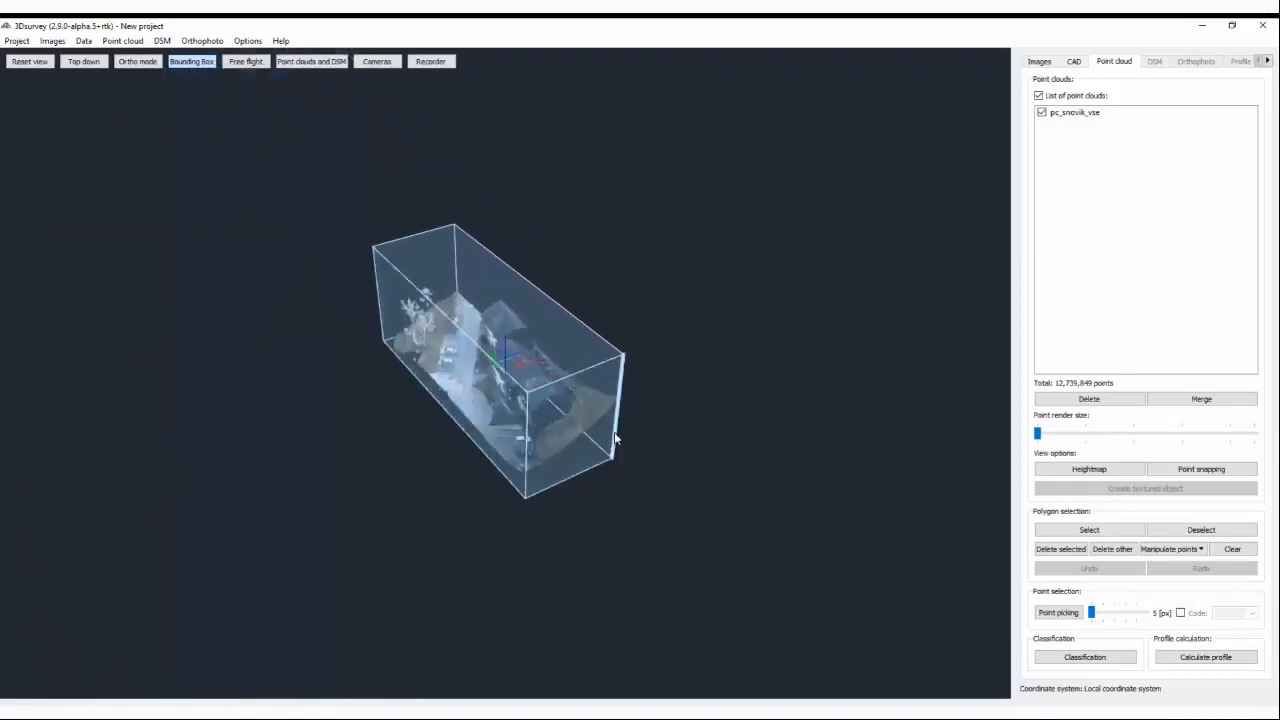
drag(616, 438, 758, 371)
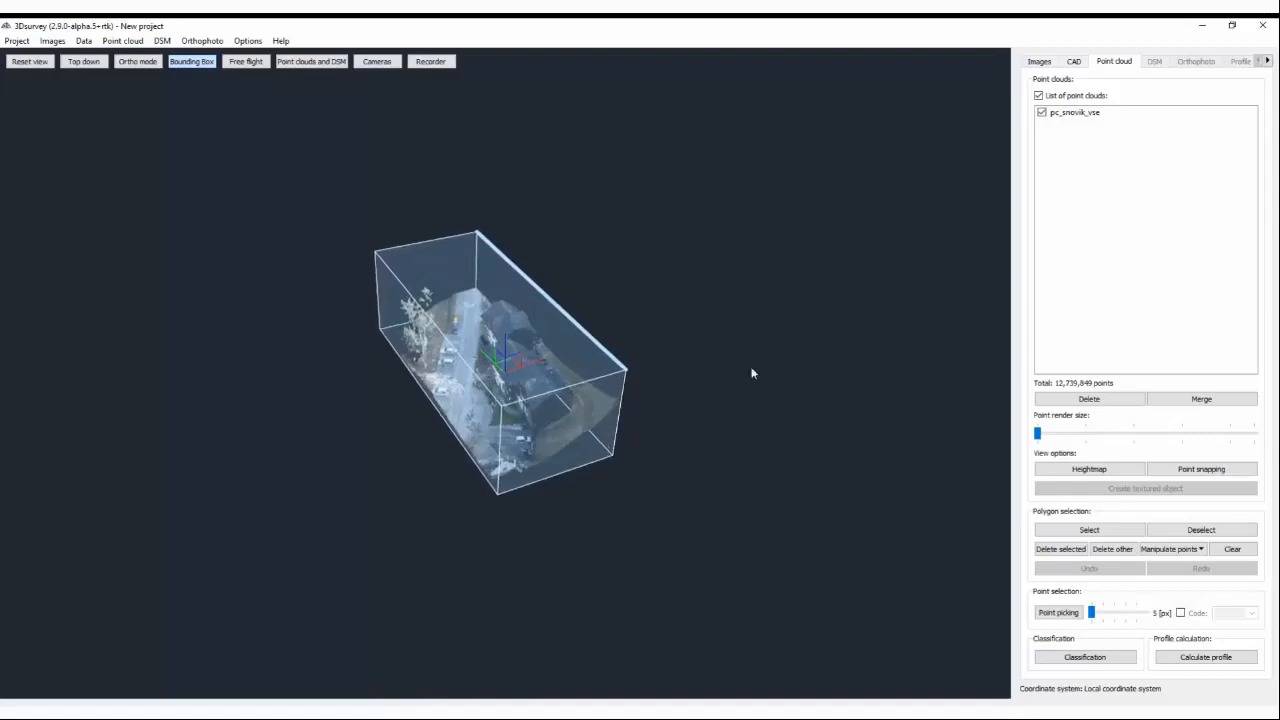
mouse_move(553, 391)
mouse_down()
mouse_move(560, 416)
mouse_move(561, 383)
mouse_move(563, 399)
mouse_up()
mouse_move(480, 420)
mouse_down()
mouse_move(511, 412)
mouse_move(503, 419)
mouse_up()
drag(571, 358, 213, 86)
Hide the bounding box outline while keeping the crop, and inspect the isolated houses from different sides
click(206, 67)
scroll(529, 363, down, 5)
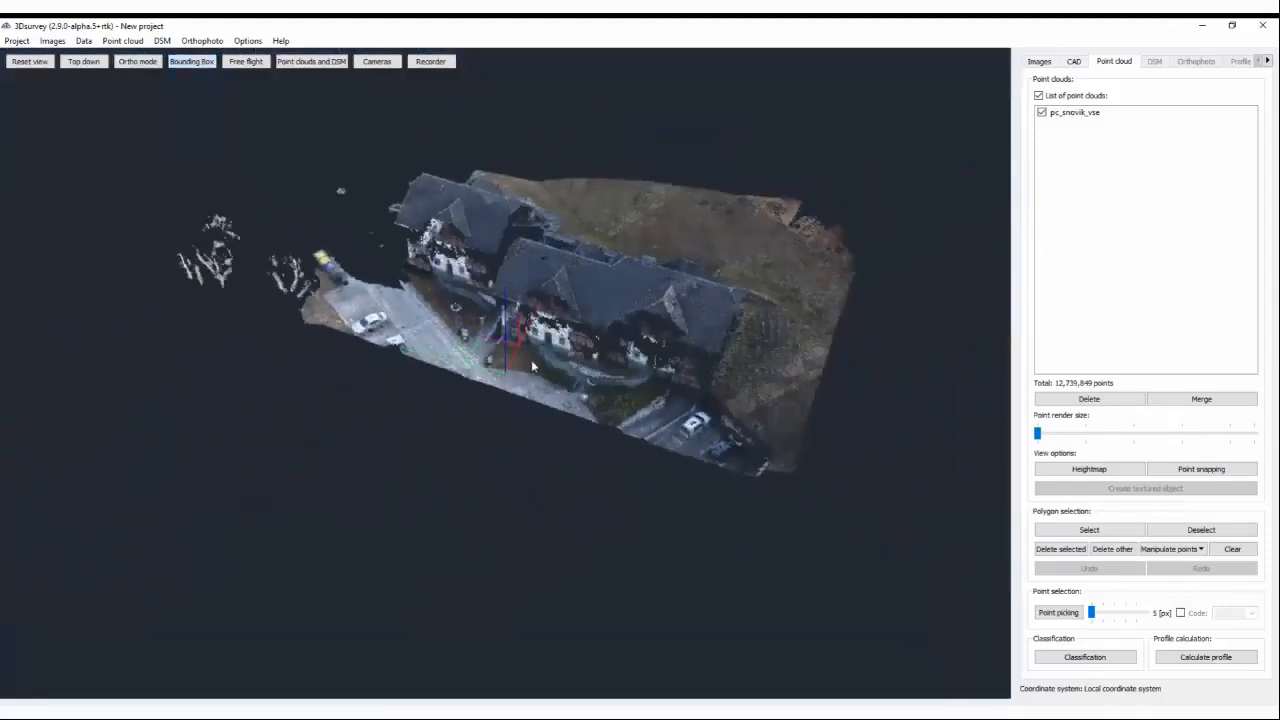
drag(769, 424, 1005, 381)
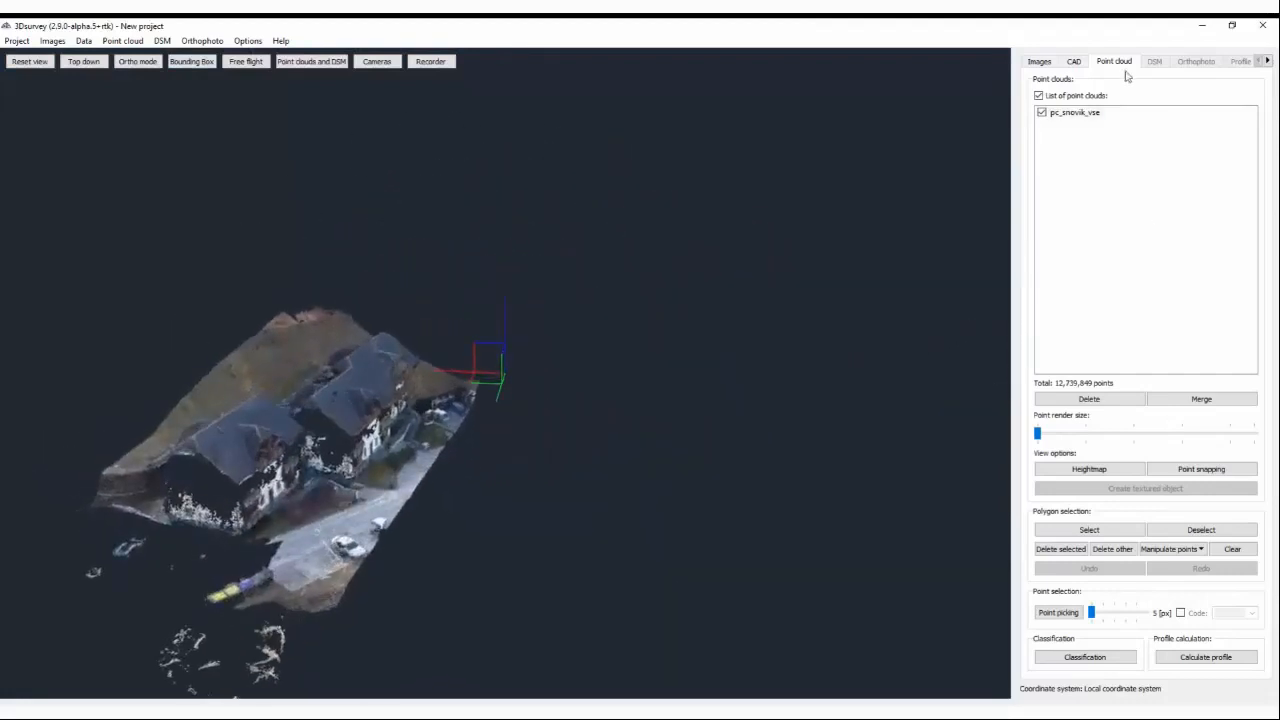
drag(610, 415, 551, 417)
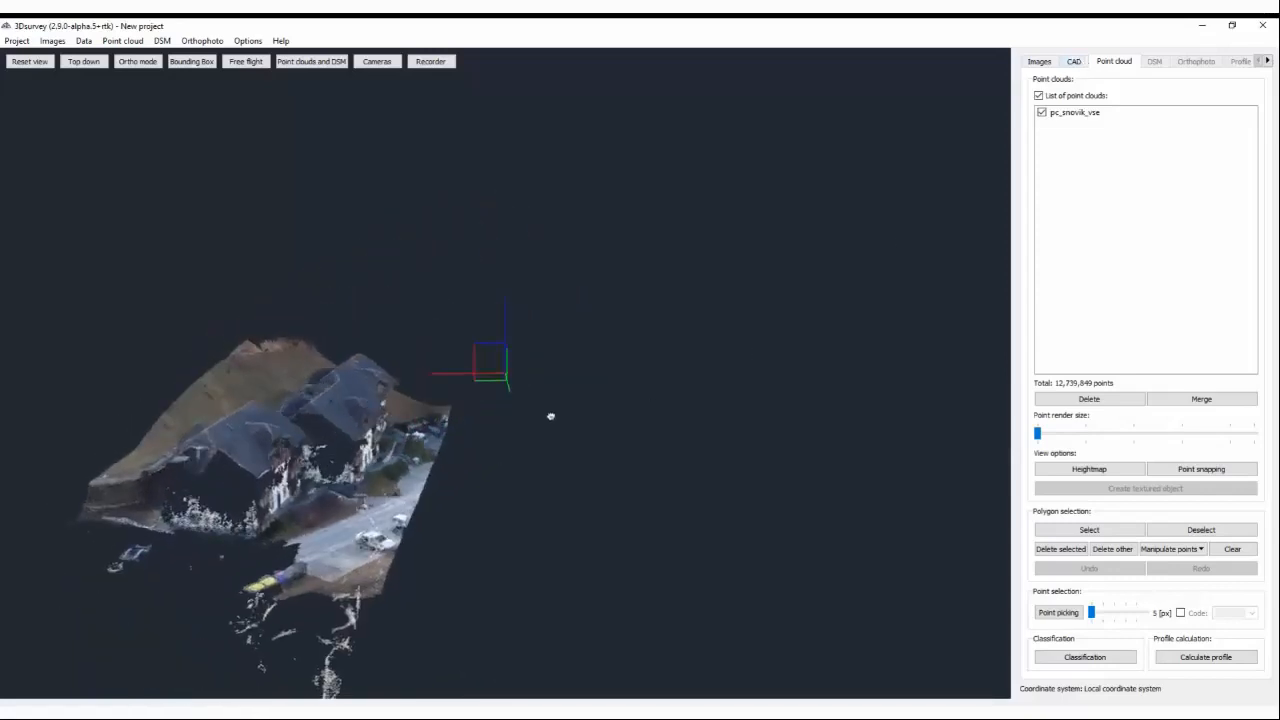
drag(534, 410, 478, 286)
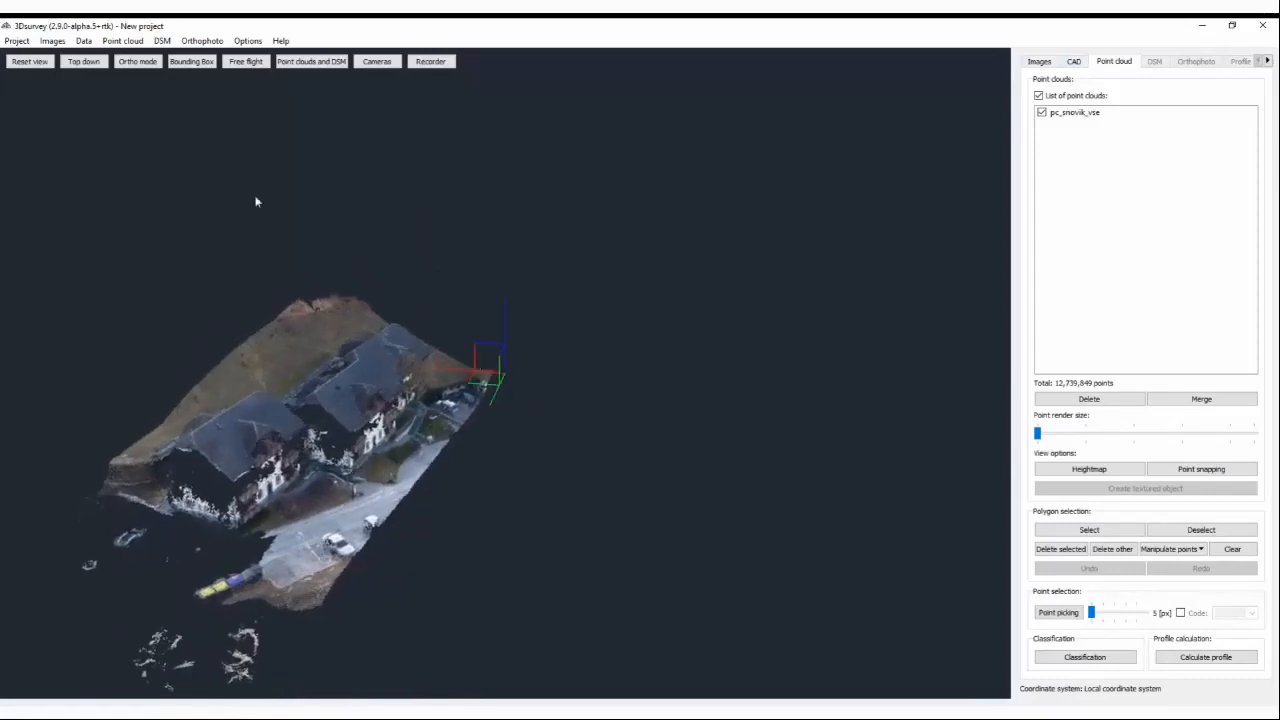
Display the bounding box again, tilt it and shift it to other parts of the terrain
click(190, 61)
drag(350, 465, 490, 453)
drag(441, 416, 439, 359)
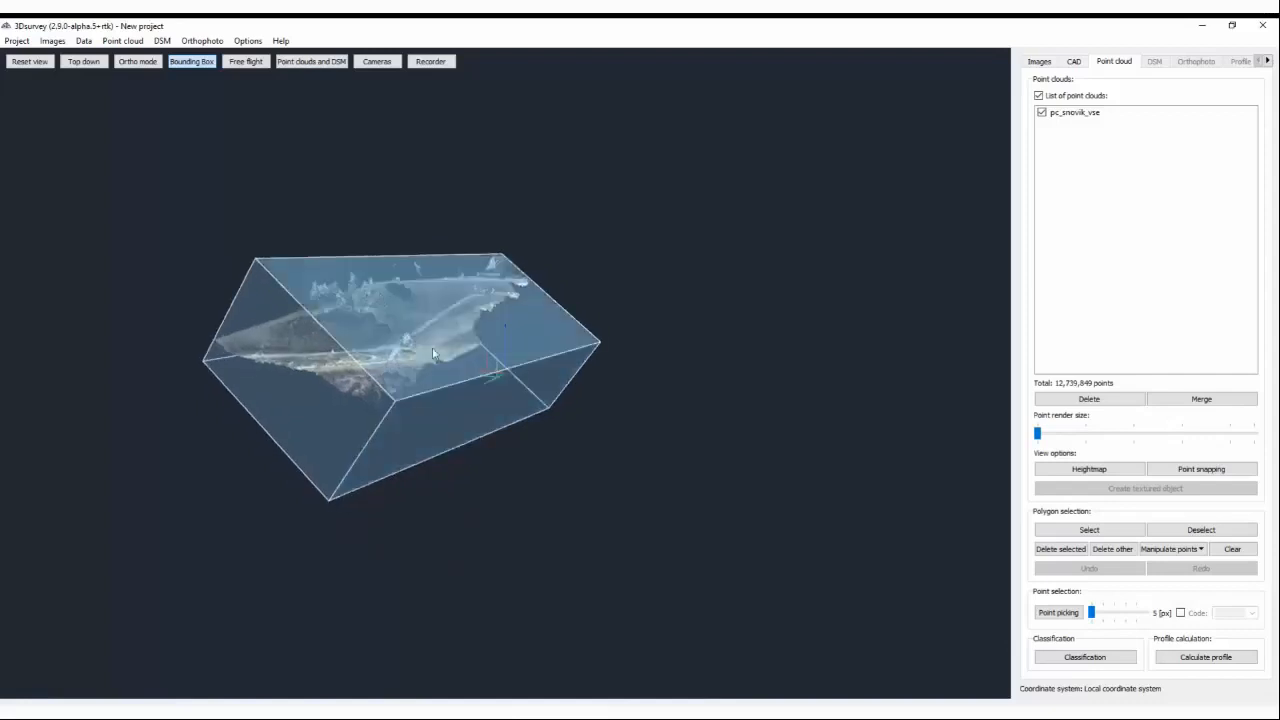
mouse_move(301, 379)
mouse_down()
mouse_move(55, 463)
mouse_move(20, 500)
mouse_move(46, 505)
mouse_move(292, 378)
mouse_up()
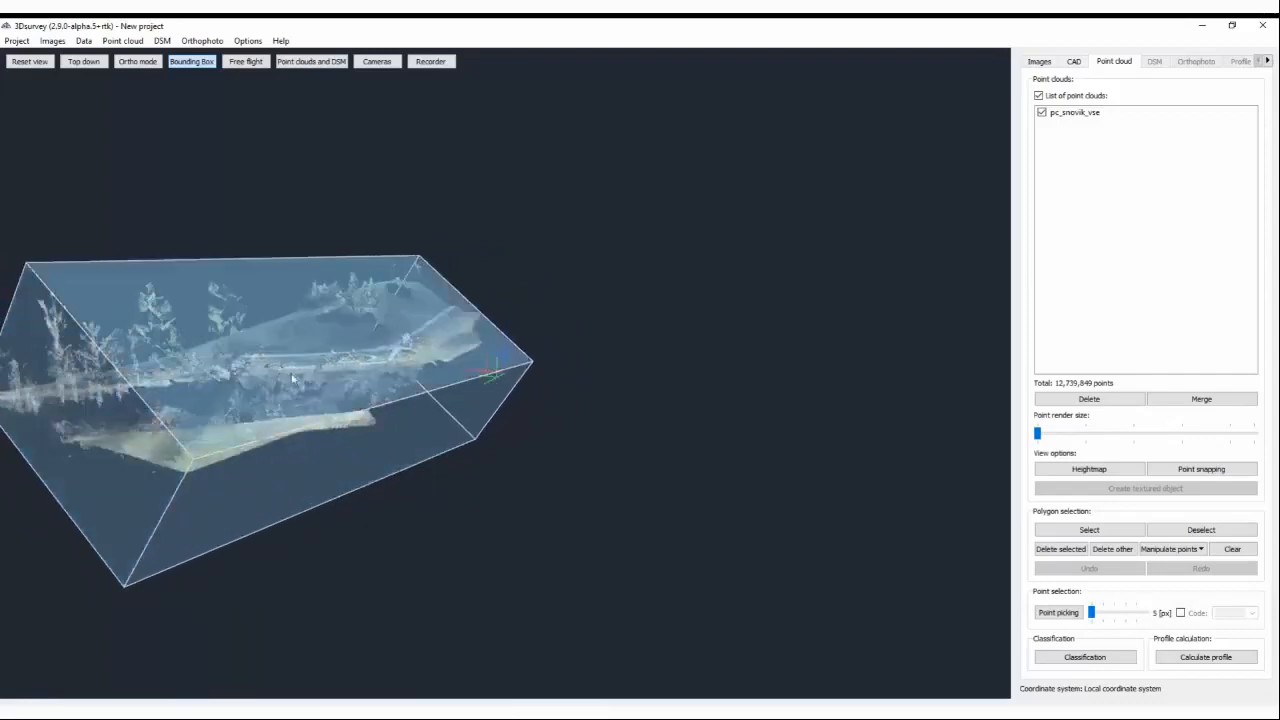
Reset the view to the whole point cloud and display the bounding box around its full extent
click(31, 64)
scroll(548, 464, up, 6)
drag(548, 464, 958, 368)
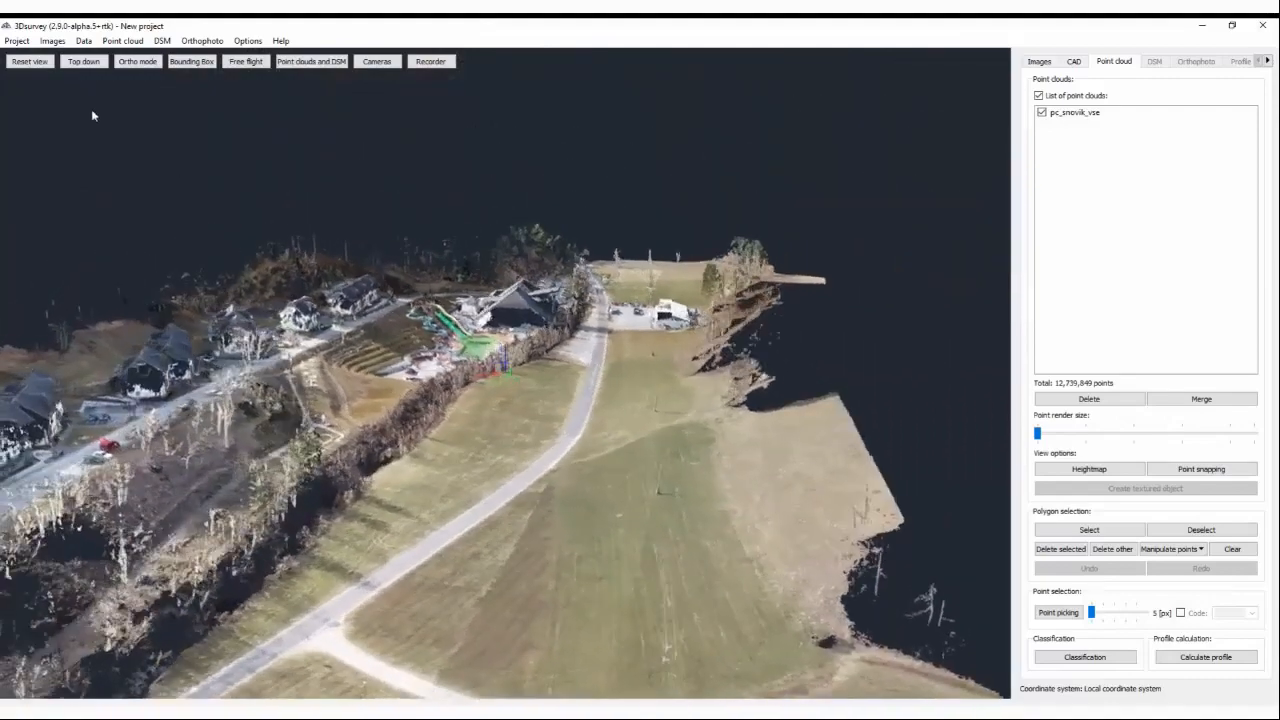
click(192, 62)
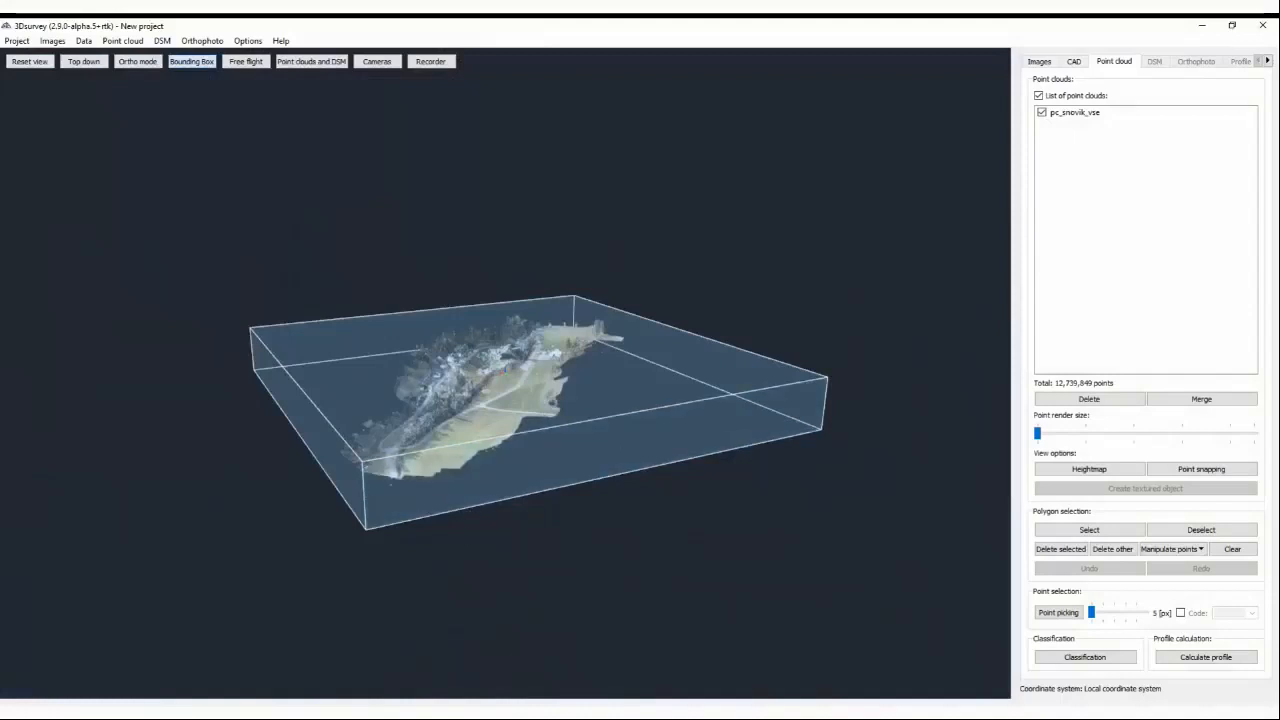
Switch back to the LibreOffice Writer document and move on to the Capture Video Animations section
mouse_move(408, 714)
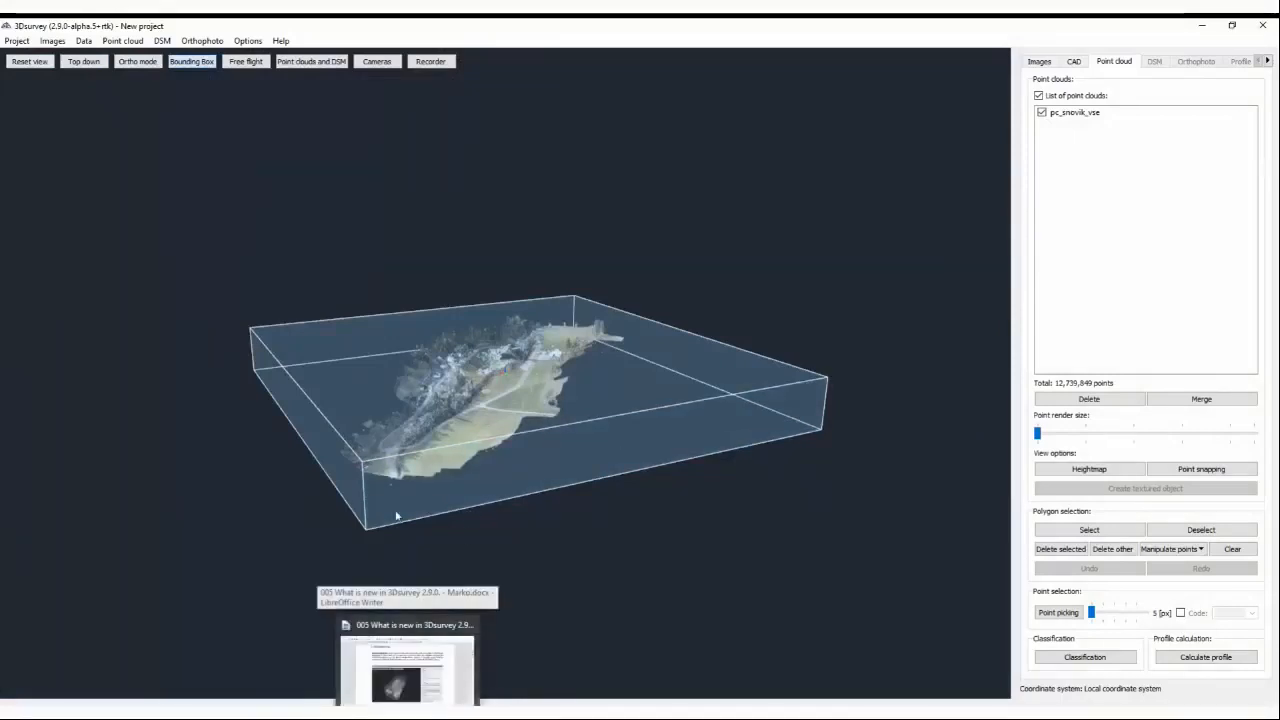
click(407, 668)
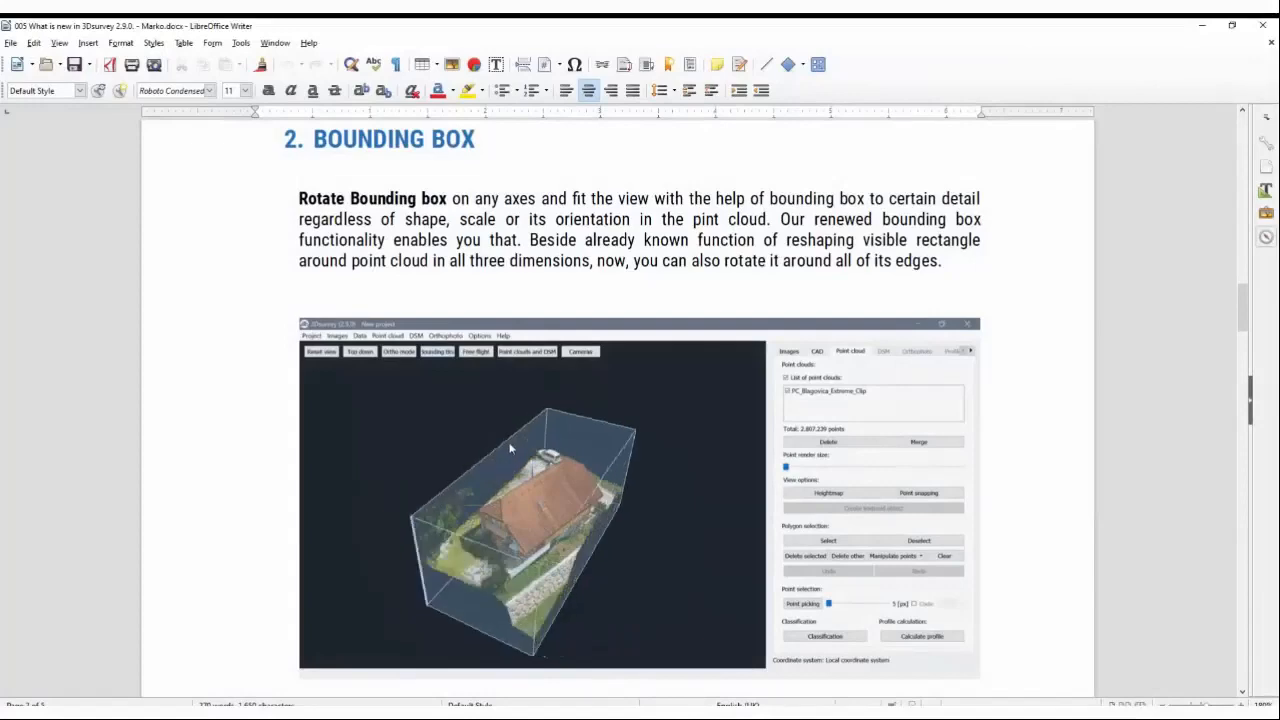
scroll(512, 440, down, 8)
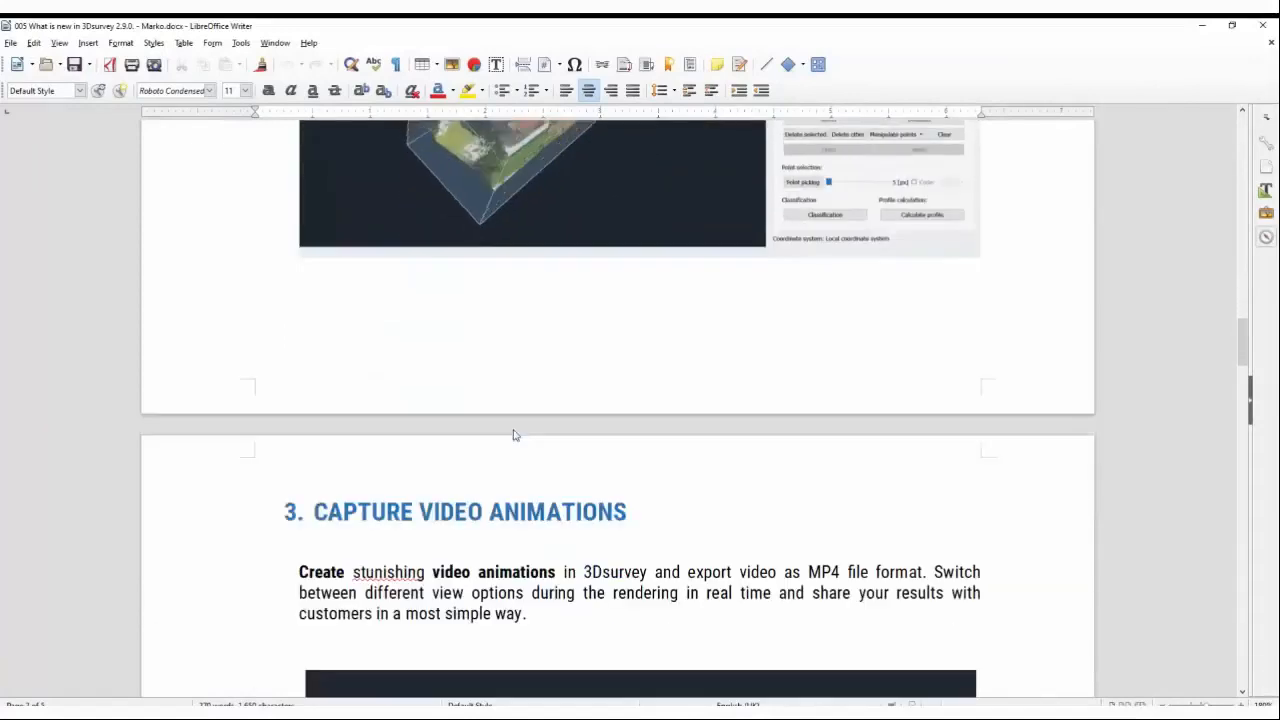
scroll(513, 434, down, 7)
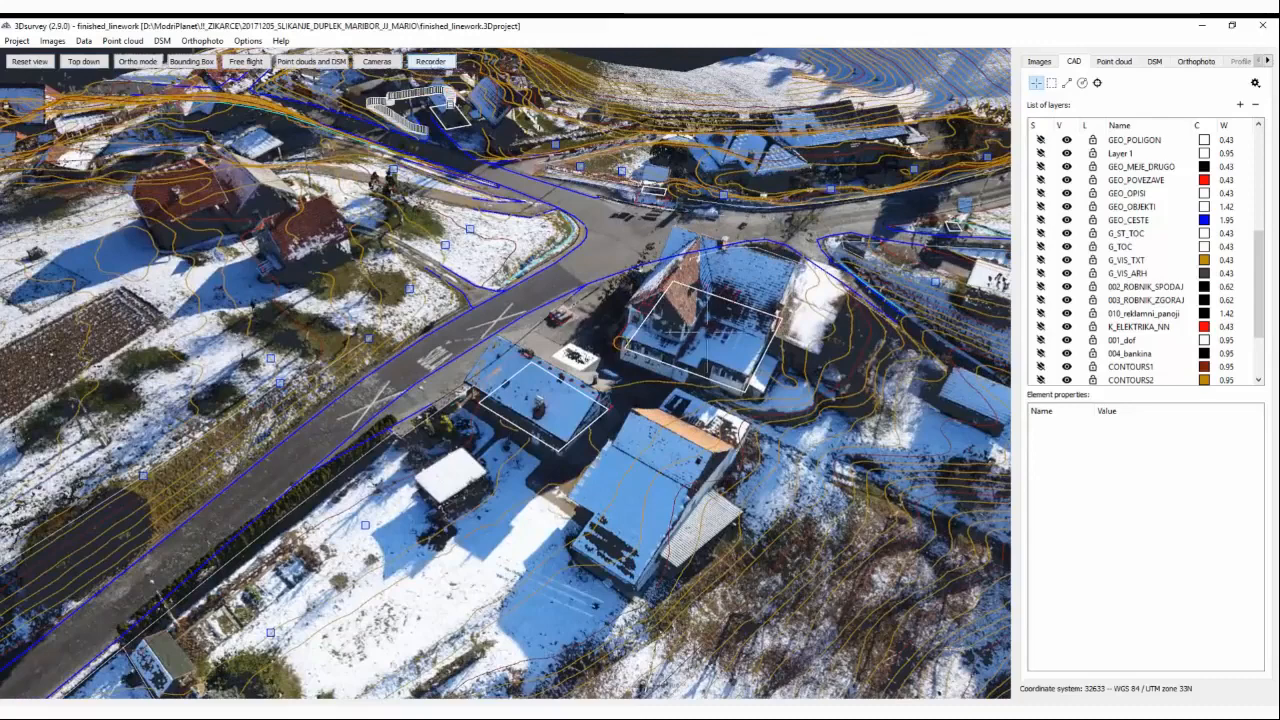
Show the DSM with the draped orthophoto from a wider angle and open the video recorder
click(1154, 62)
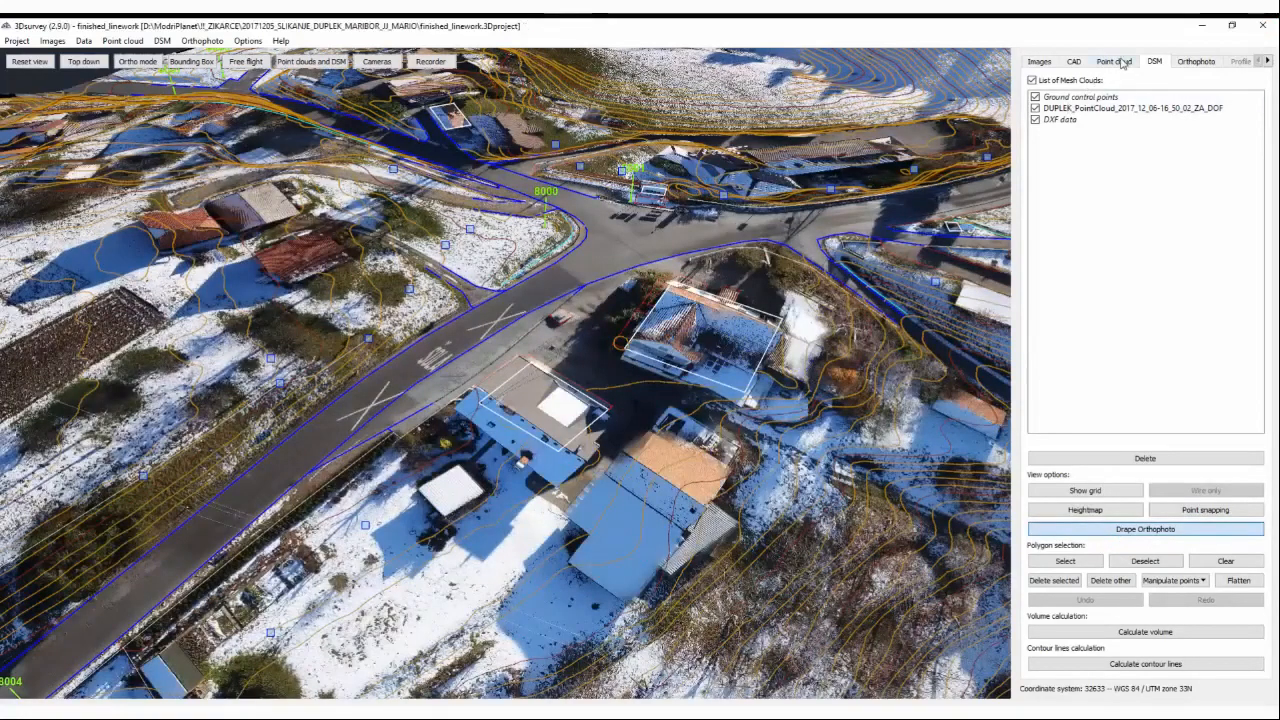
drag(480, 380, 680, 330)
drag(564, 236, 559, 269)
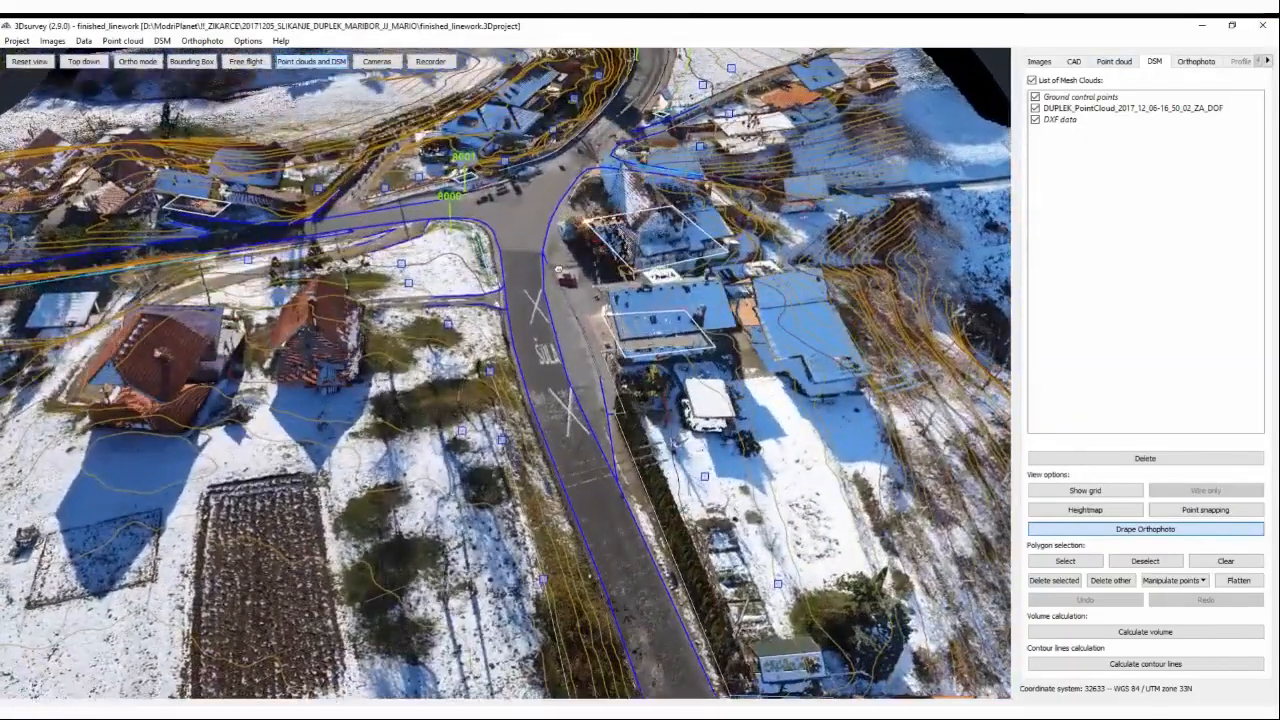
scroll(560, 271, down, 4)
drag(518, 384, 800, 354)
click(431, 62)
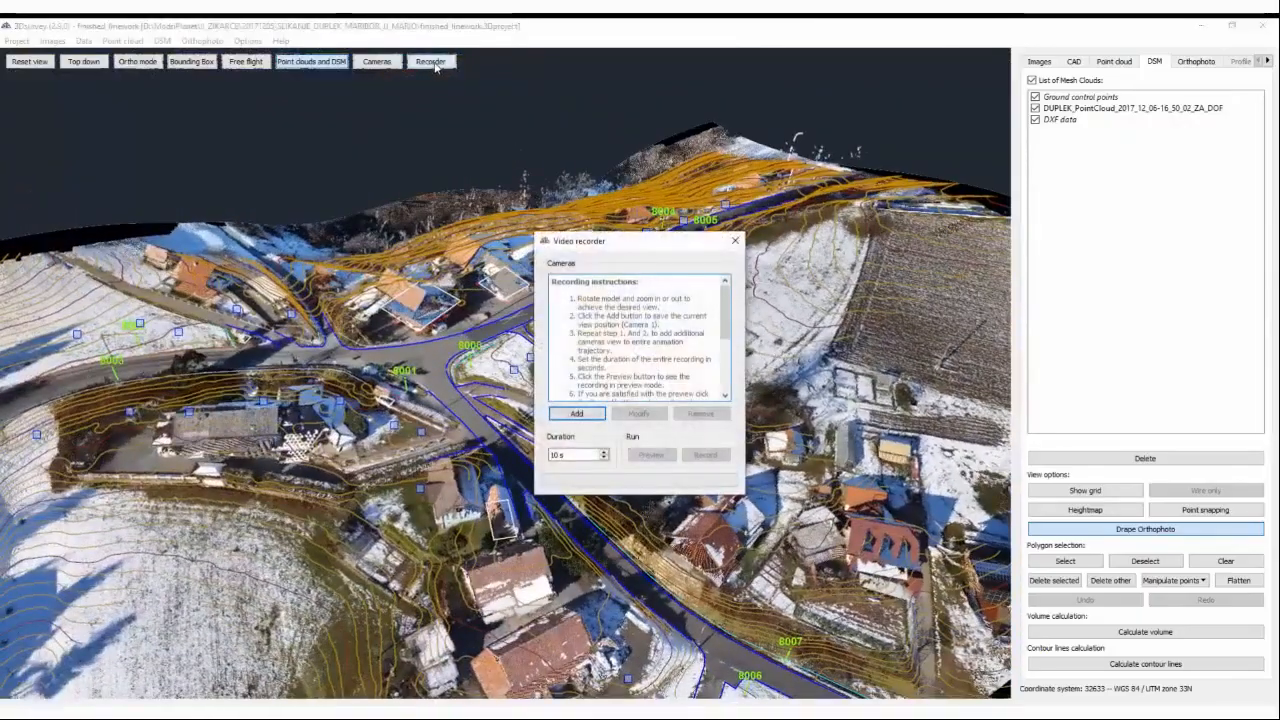
Move the video recorder off the model, frame the road from above and add that view as Camera 1
drag(428, 316, 348, 310)
drag(611, 236, 169, 240)
drag(607, 418, 515, 420)
middle_drag(515, 420, 580, 215)
middle_drag(524, 470, 512, 450)
scroll(512, 450, up, 2)
drag(512, 450, 496, 486)
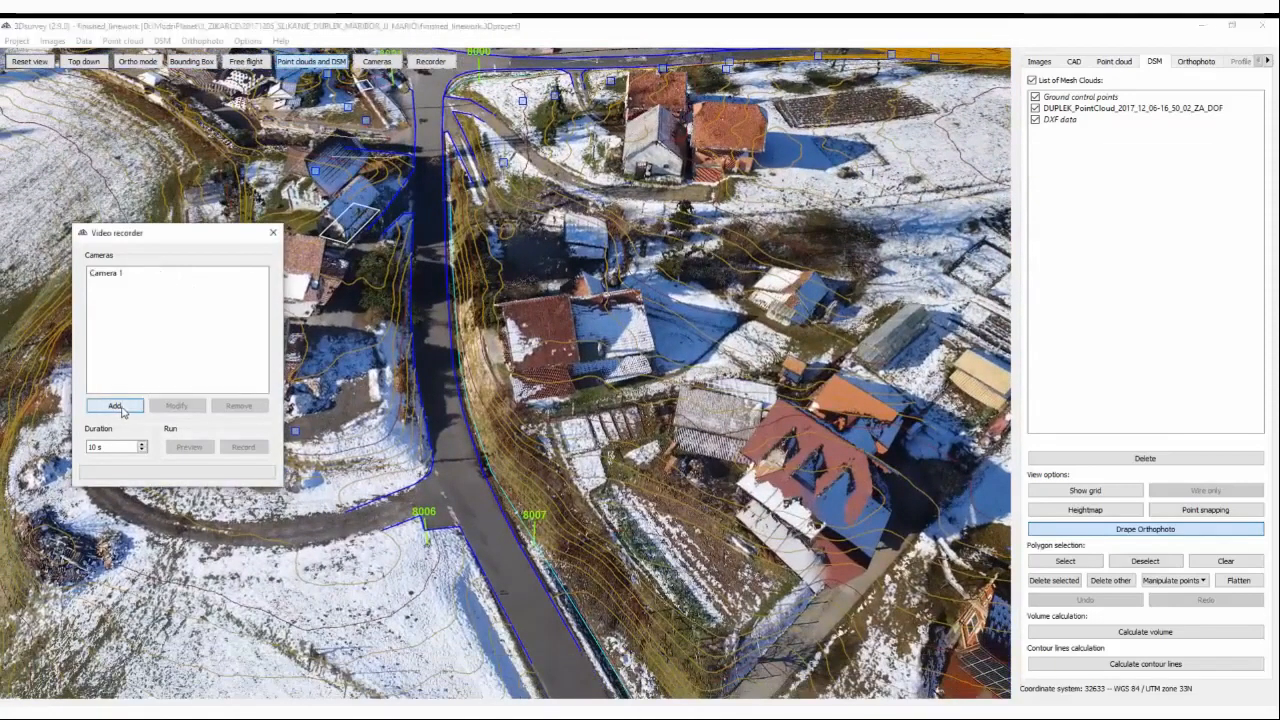
Follow the road to the junction between points 8000 and 8001 and add a close-up view as Camera 2
middle_drag(553, 175, 603, 338)
scroll(463, 258, up, 3)
middle_drag(487, 193, 513, 353)
scroll(524, 332, up, 3)
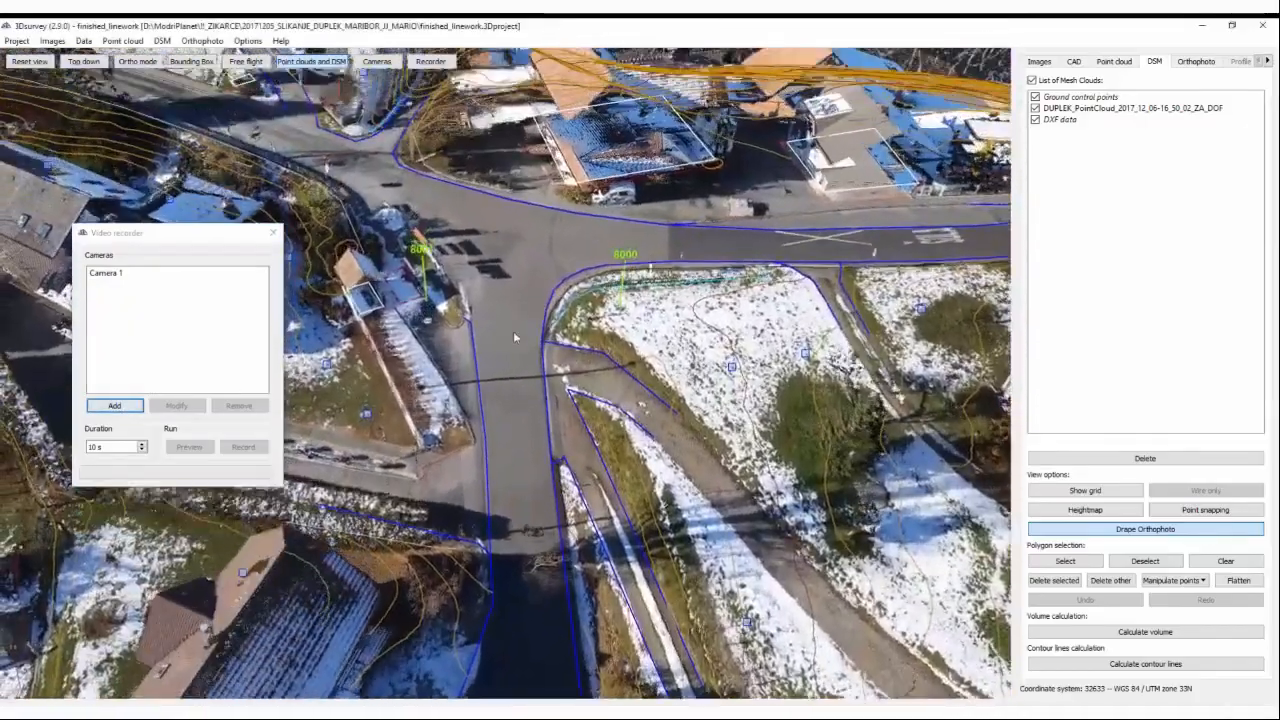
scroll(513, 353, up, 3)
scroll(526, 238, up, 3)
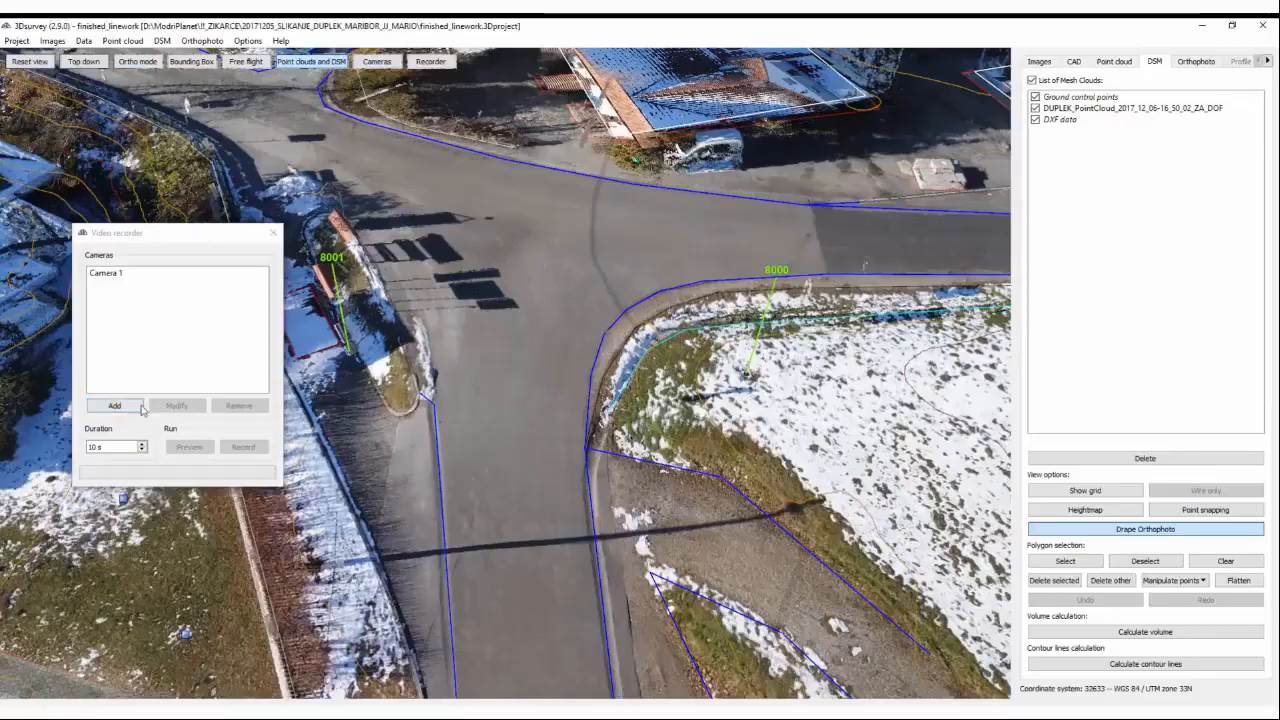
Turn toward the walled road corner and driveway past the junction and add that close view as Camera 3
middle_drag(498, 327, 723, 526)
drag(723, 526, 466, 330)
middle_drag(503, 130, 537, 354)
scroll(540, 356, up, 3)
drag(652, 388, 600, 362)
scroll(548, 343, up, 2)
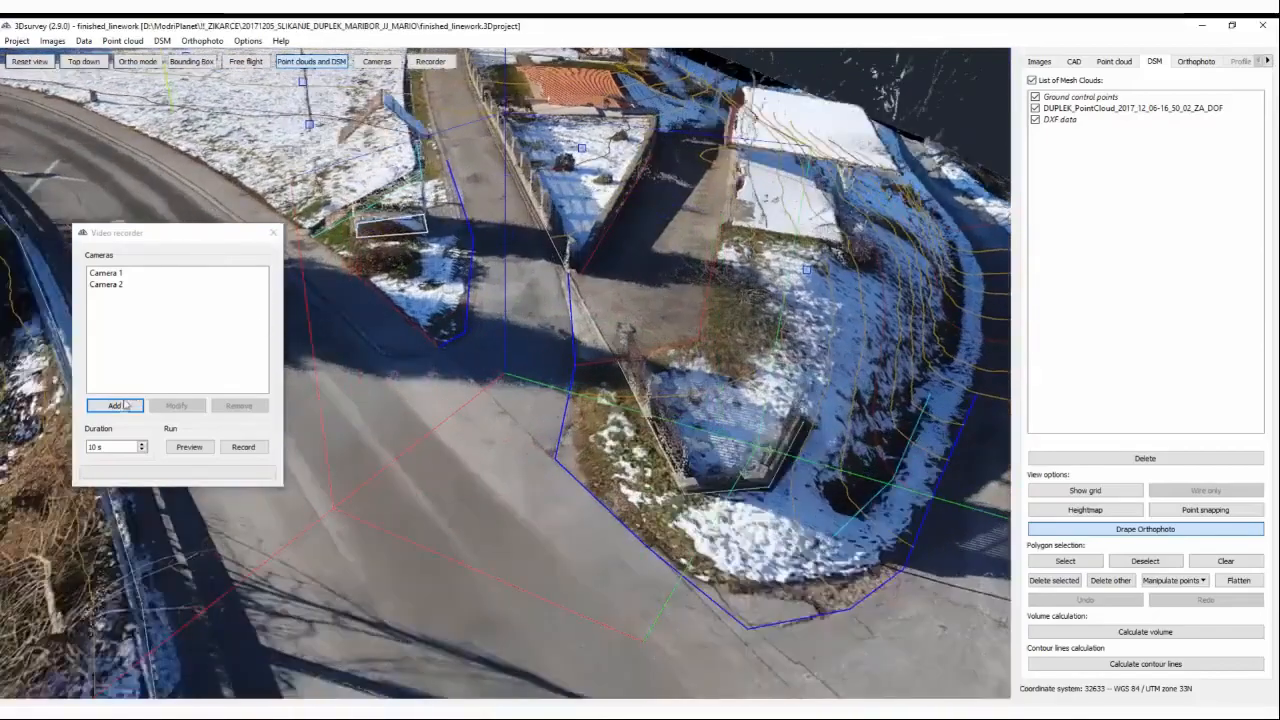
Travel along the side road past the houses and add a low view close above the pavement as Camera 4
scroll(522, 266, down, 3)
middle_drag(522, 268, 550, 402)
drag(550, 402, 668, 440)
middle_drag(330, 360, 612, 442)
drag(612, 442, 672, 463)
scroll(647, 441, up, 8)
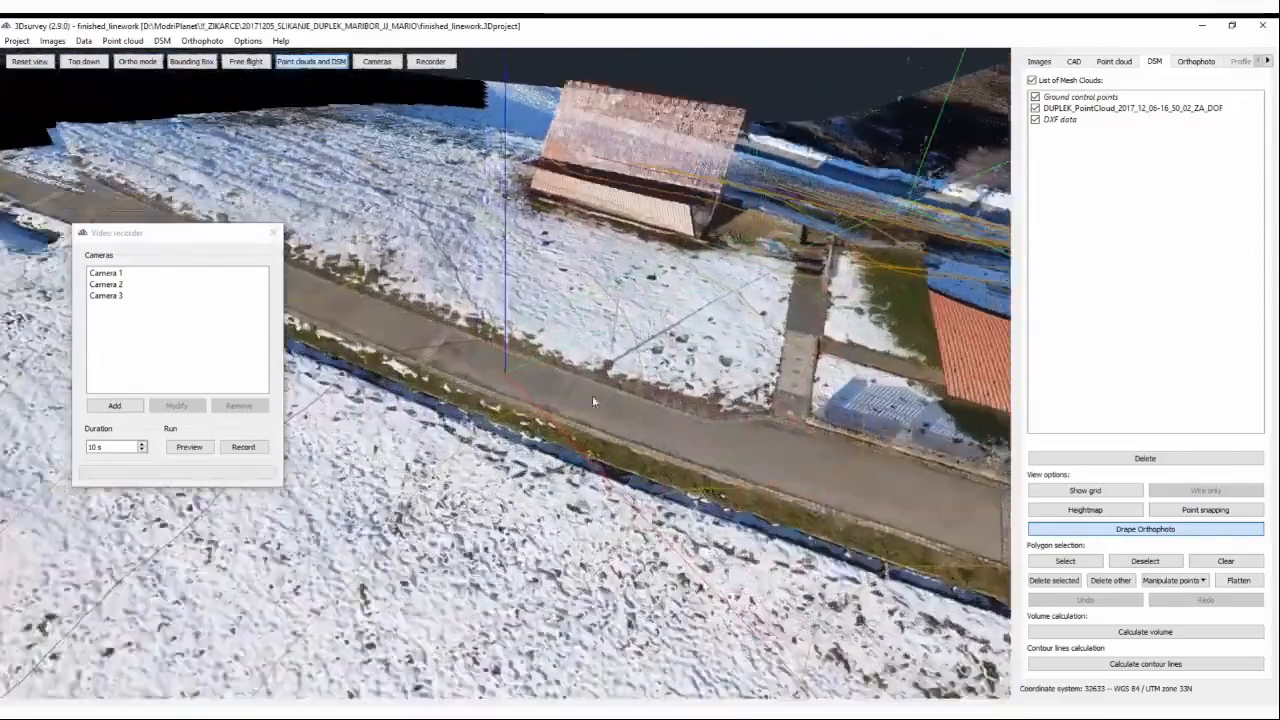
drag(474, 438, 550, 360)
right_drag(550, 360, 620, 441)
drag(620, 441, 550, 387)
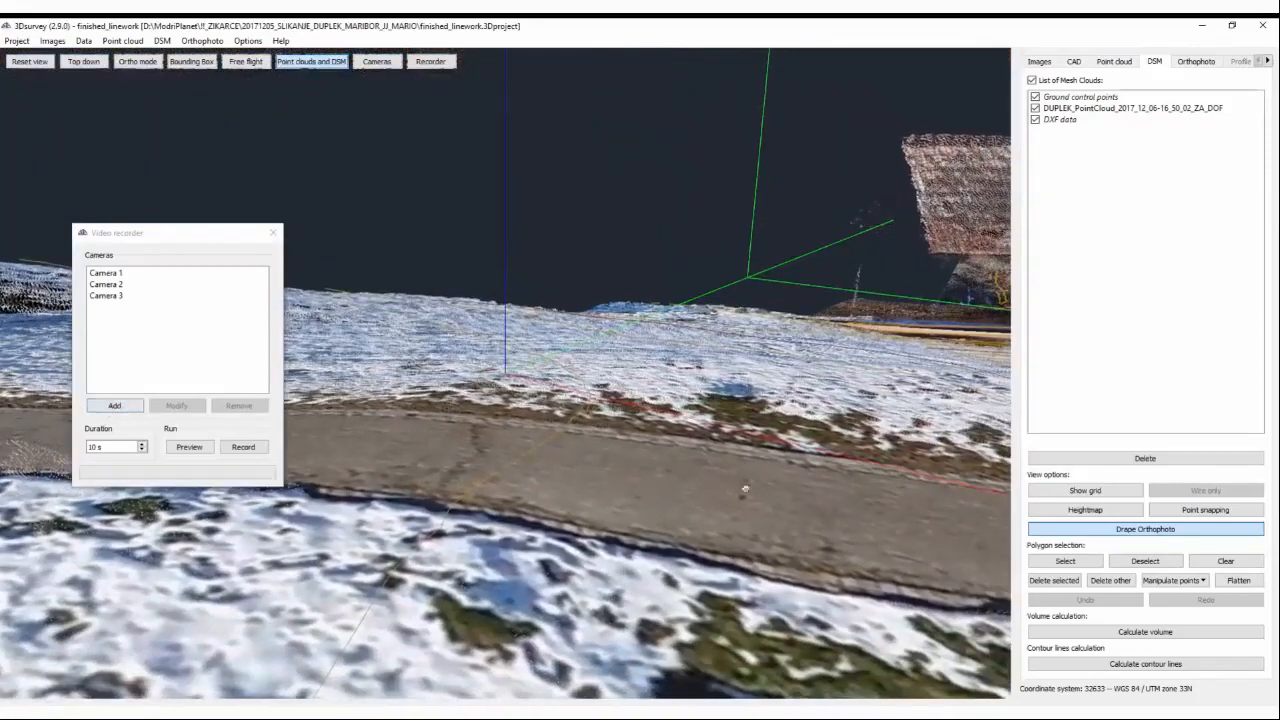
right_drag(779, 491, 474, 417)
drag(474, 417, 715, 525)
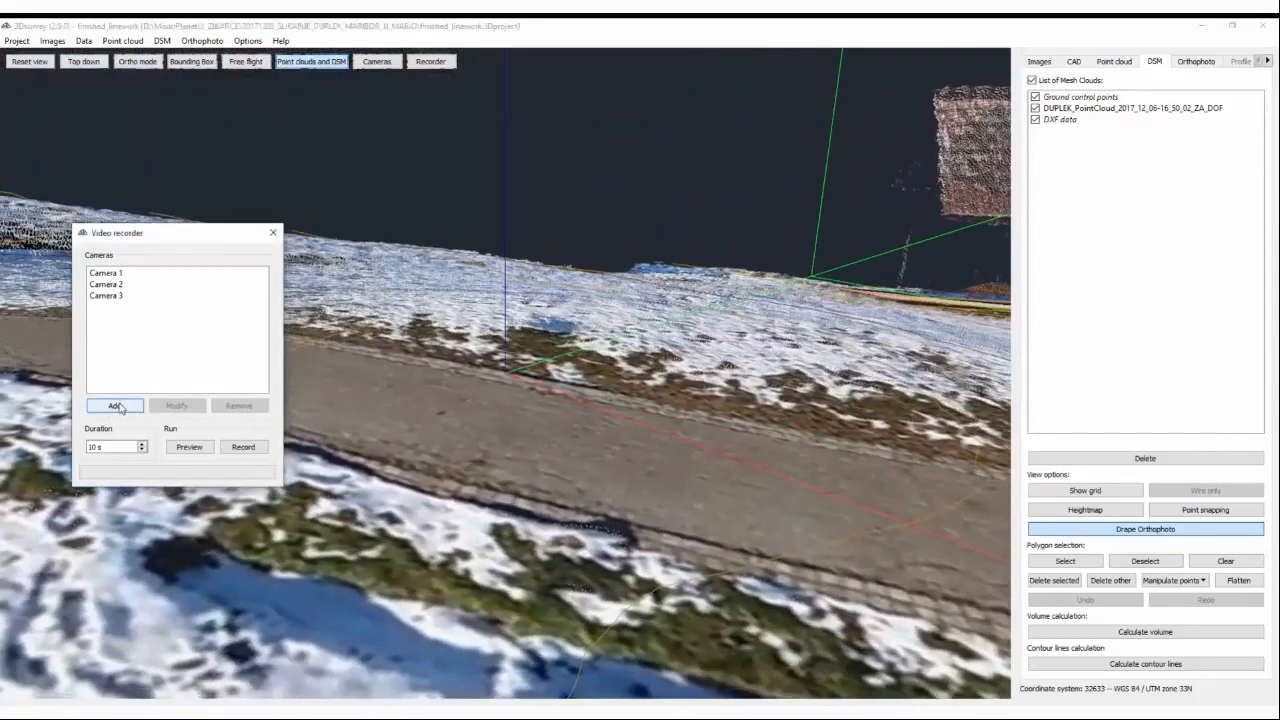
Zoom out to an overview of the junction and surrounding houses and add it as Camera 5
scroll(521, 410, down, 12)
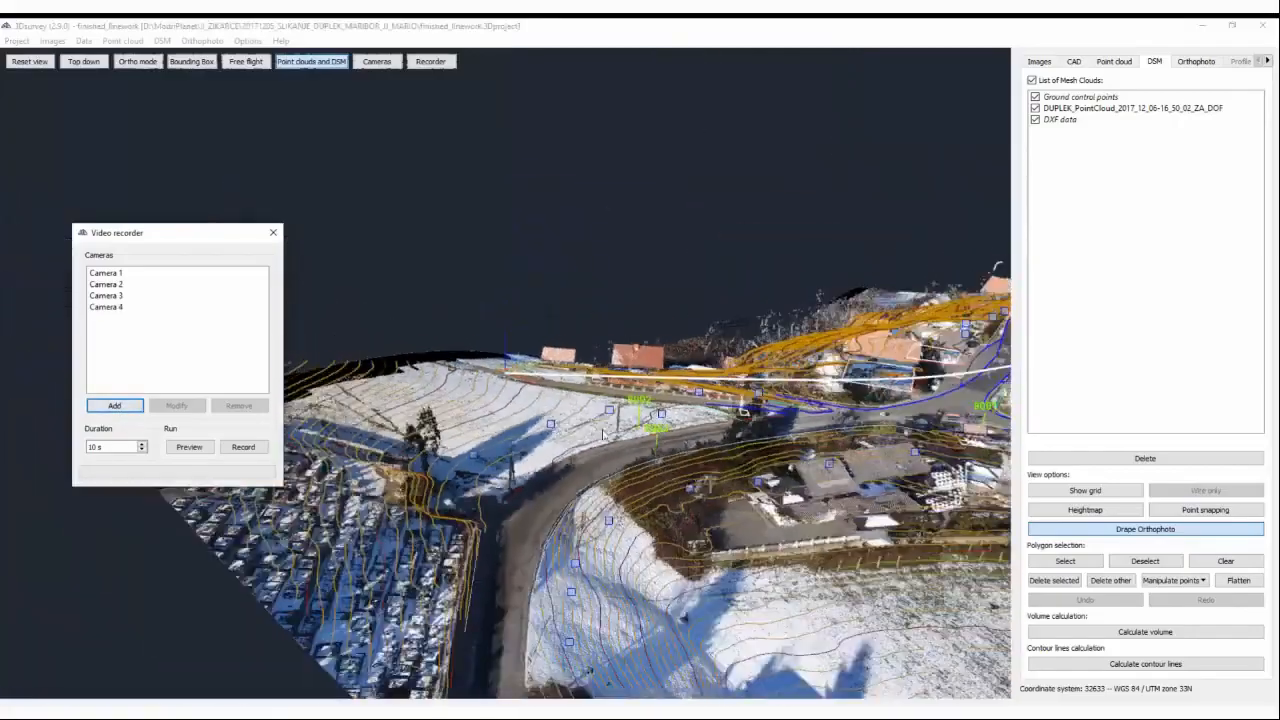
drag(603, 435, 765, 367)
drag(668, 352, 372, 422)
scroll(396, 367, up, 8)
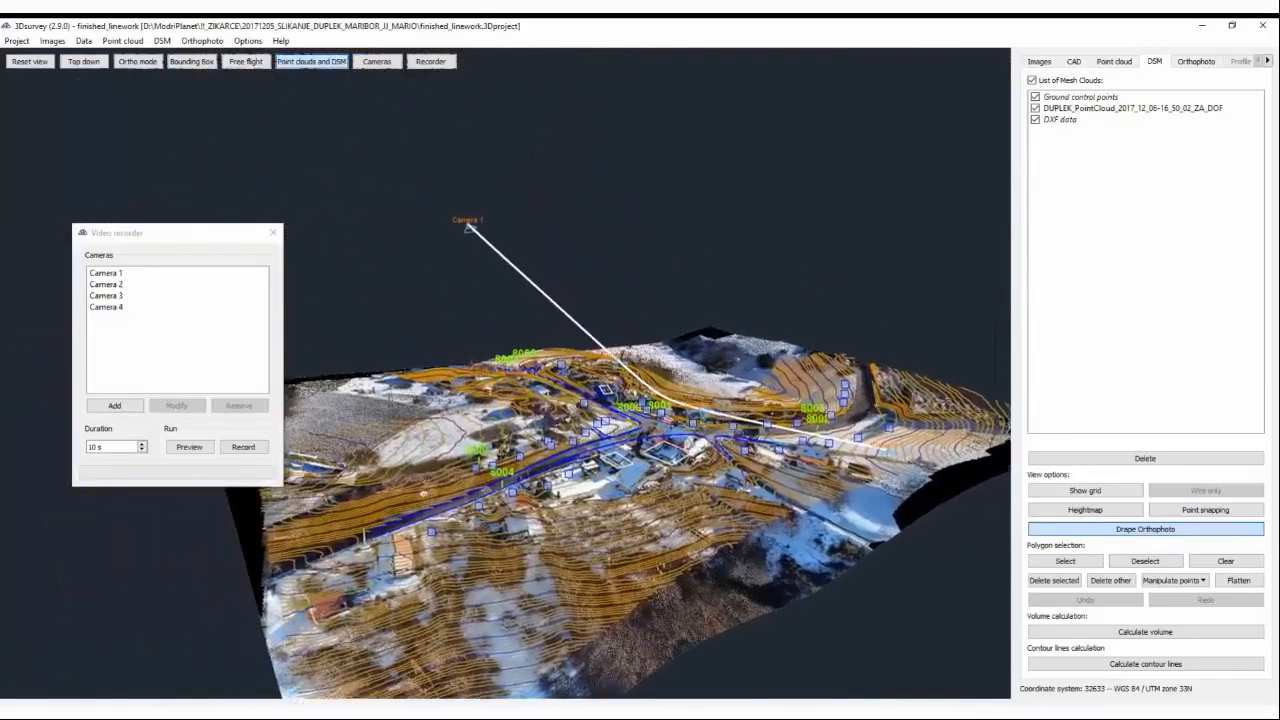
drag(396, 367, 385, 356)
mouse_move(592, 398)
mouse_down()
mouse_move(535, 452)
mouse_move(668, 477)
mouse_move(586, 438)
mouse_move(567, 399)
mouse_up()
scroll(565, 434, up, 2)
scroll(668, 477, up, 3)
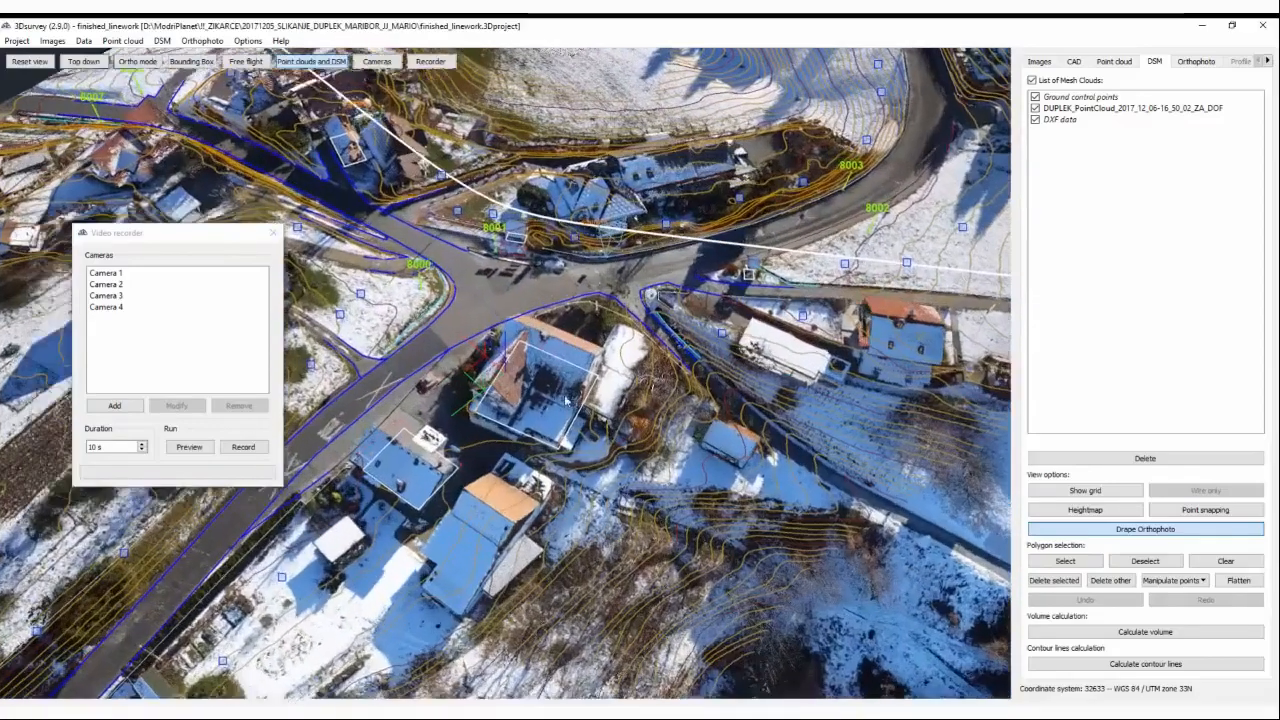
Inspect the camera path from a distance and preview the animation
scroll(480, 375, down, 5)
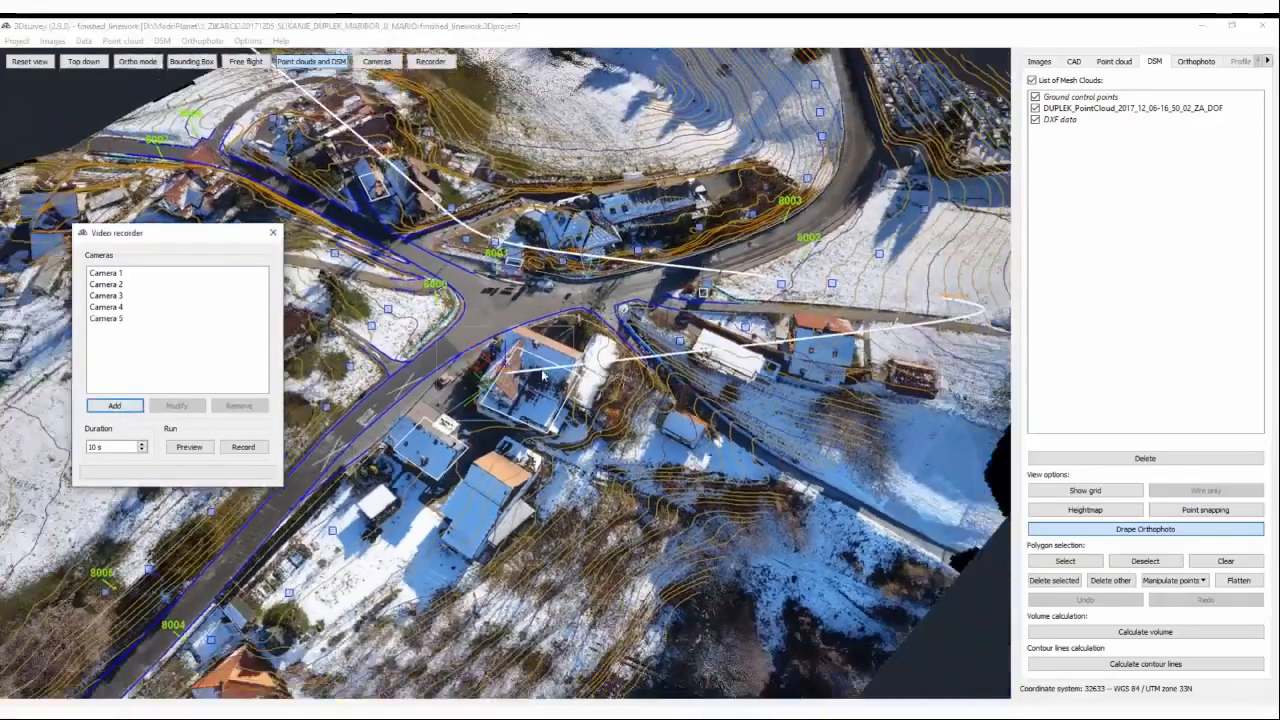
drag(490, 373, 634, 367)
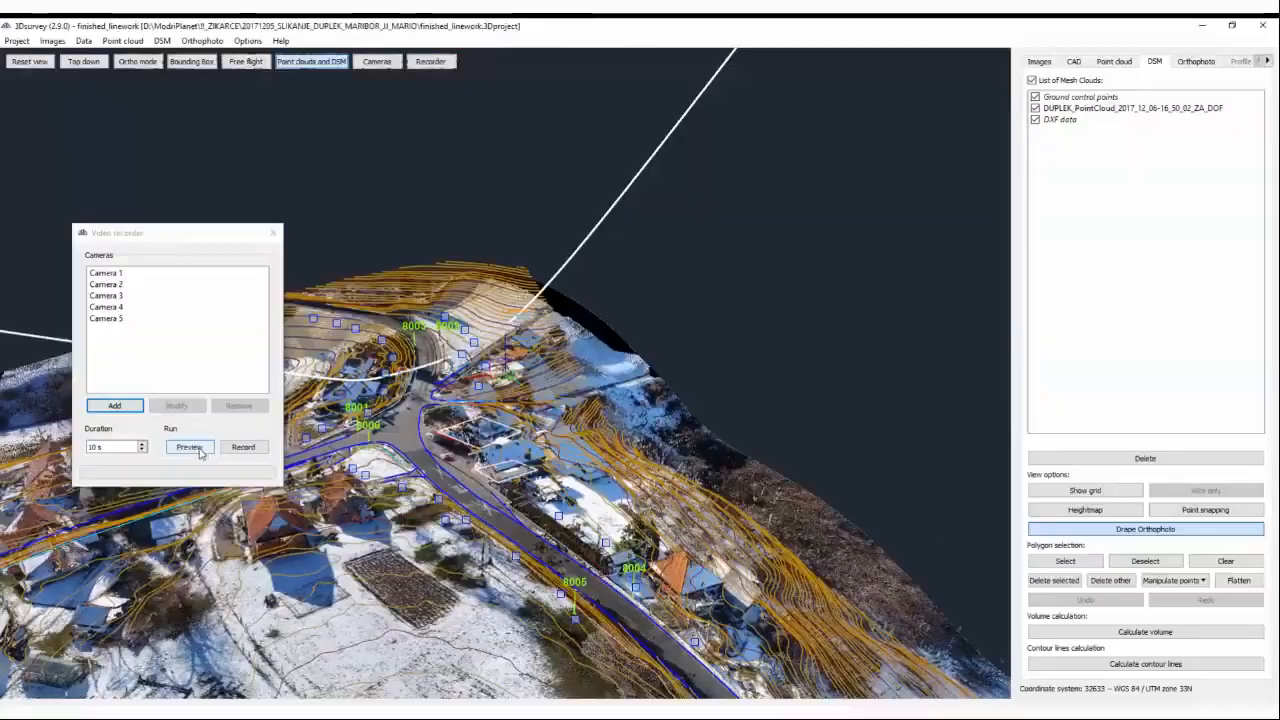
click(189, 447)
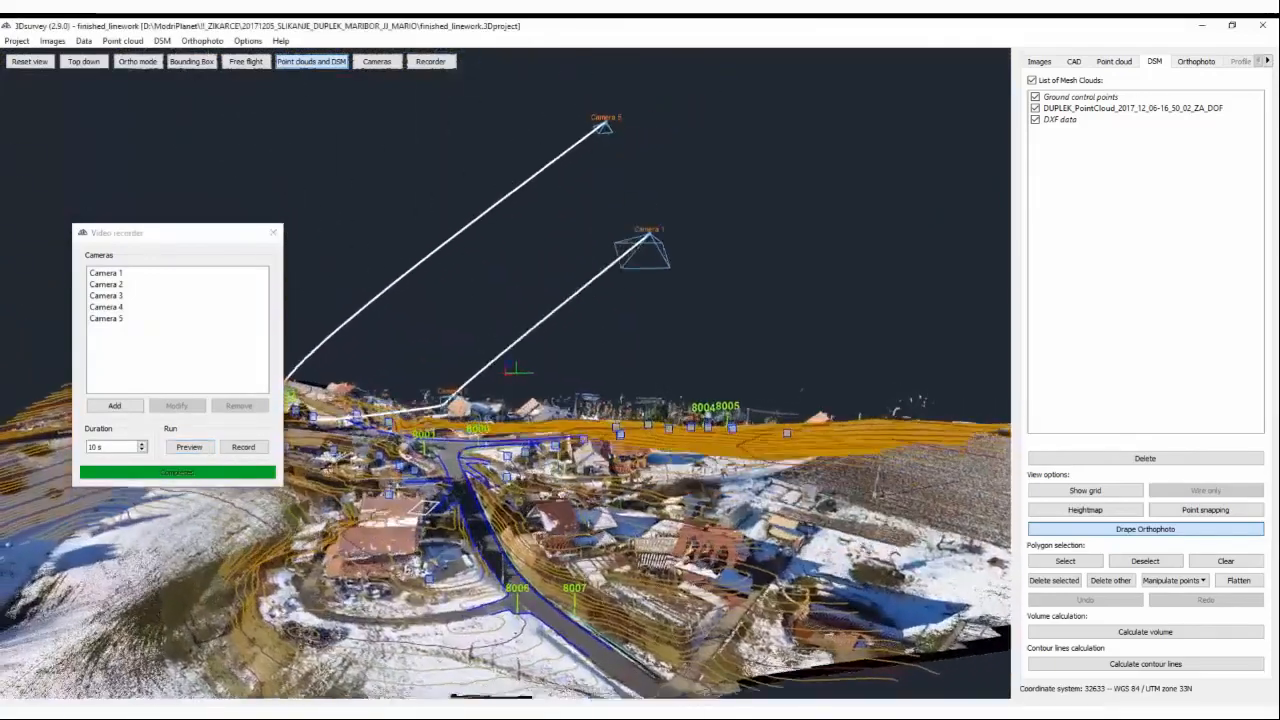
Modify Camera 4 in the recorder to use a higher, wider view of the terrain
click(129, 307)
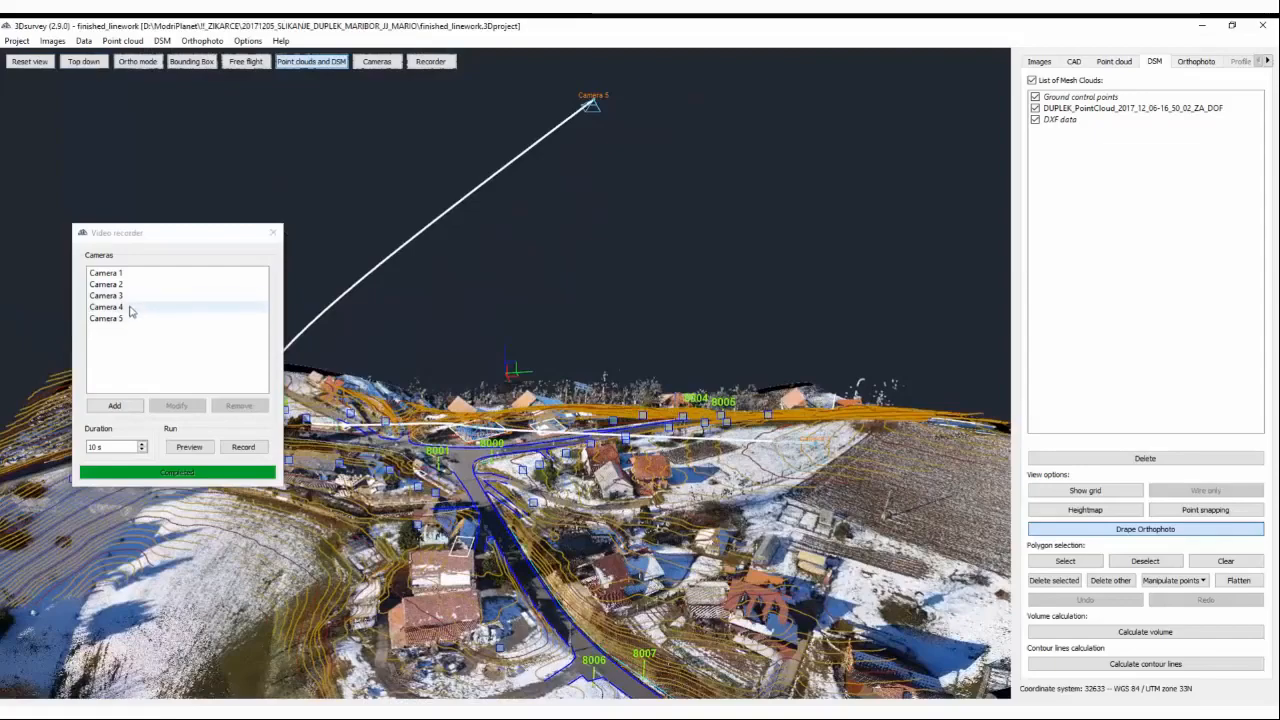
drag(657, 368, 598, 380)
scroll(598, 380, down, 4)
drag(580, 423, 407, 497)
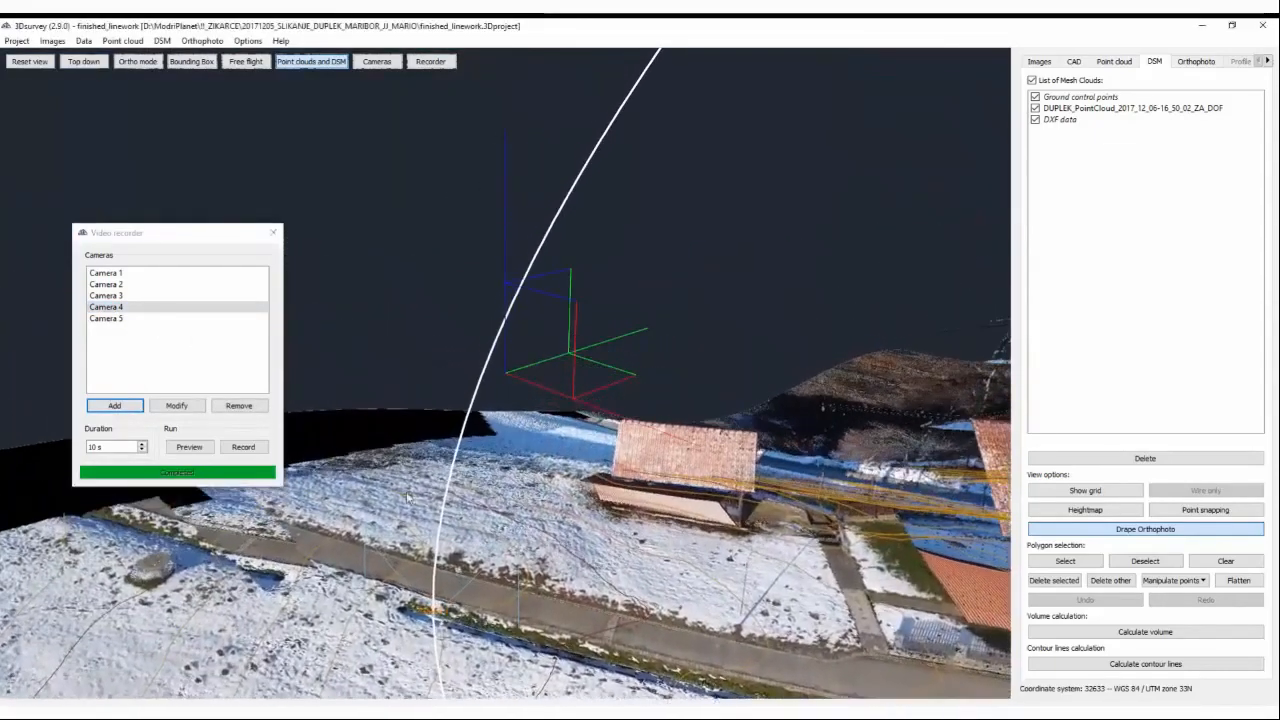
click(176, 407)
Preview the modified camera path, set the animation duration to 15 s and preview it again
drag(484, 326, 758, 460)
scroll(452, 389, down, 5)
click(178, 446)
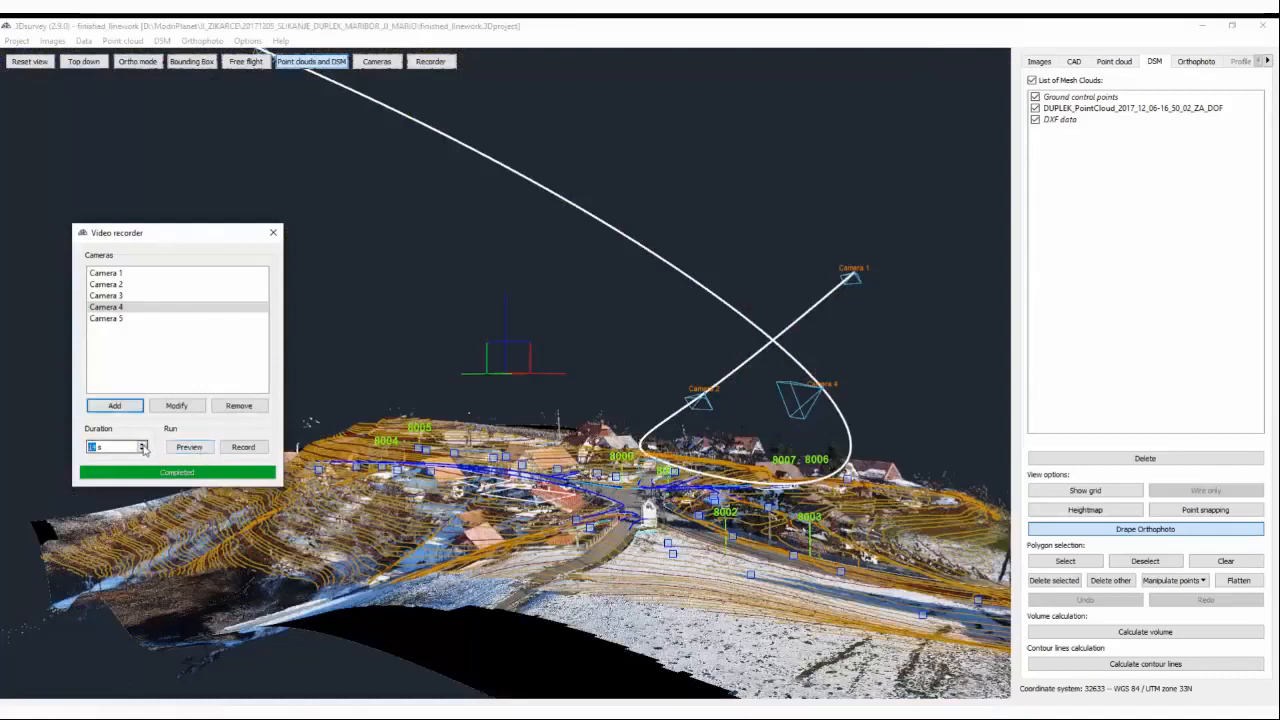
click(189, 447)
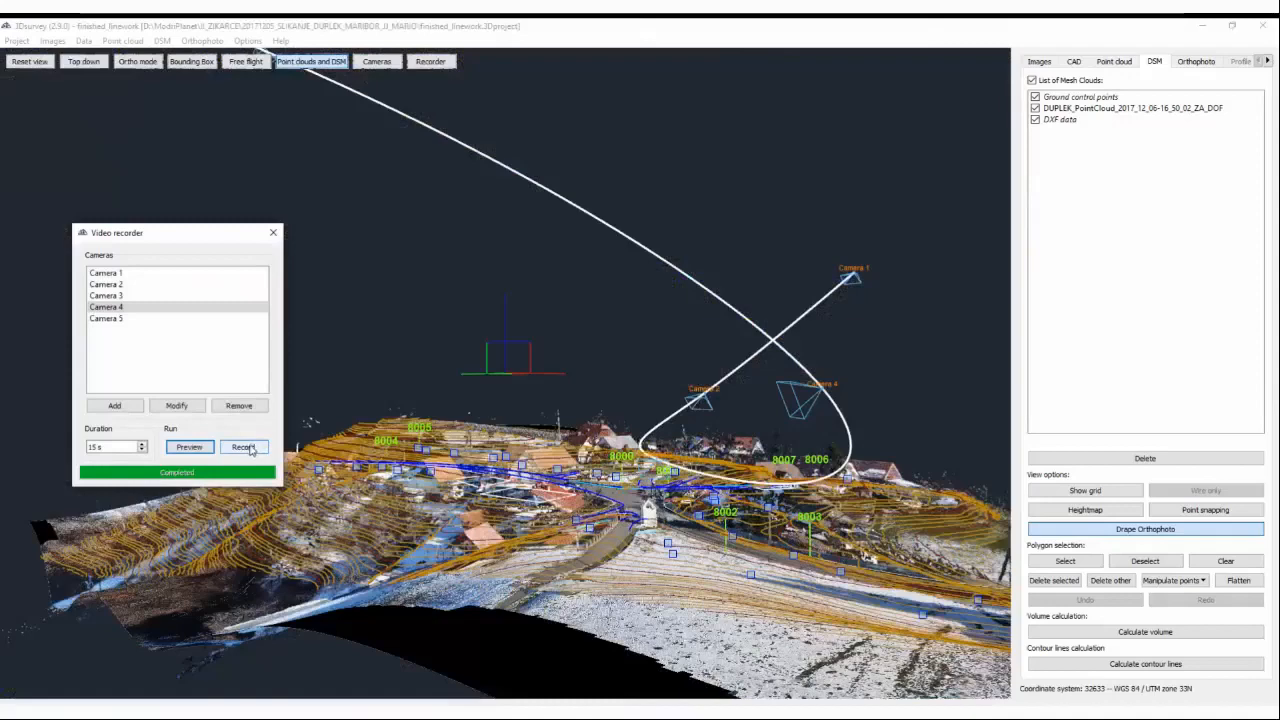
Record the animation to 3Dsurvey-video_demo.mp4 at 30 fps and 10000 kbps with the watermark on
click(245, 447)
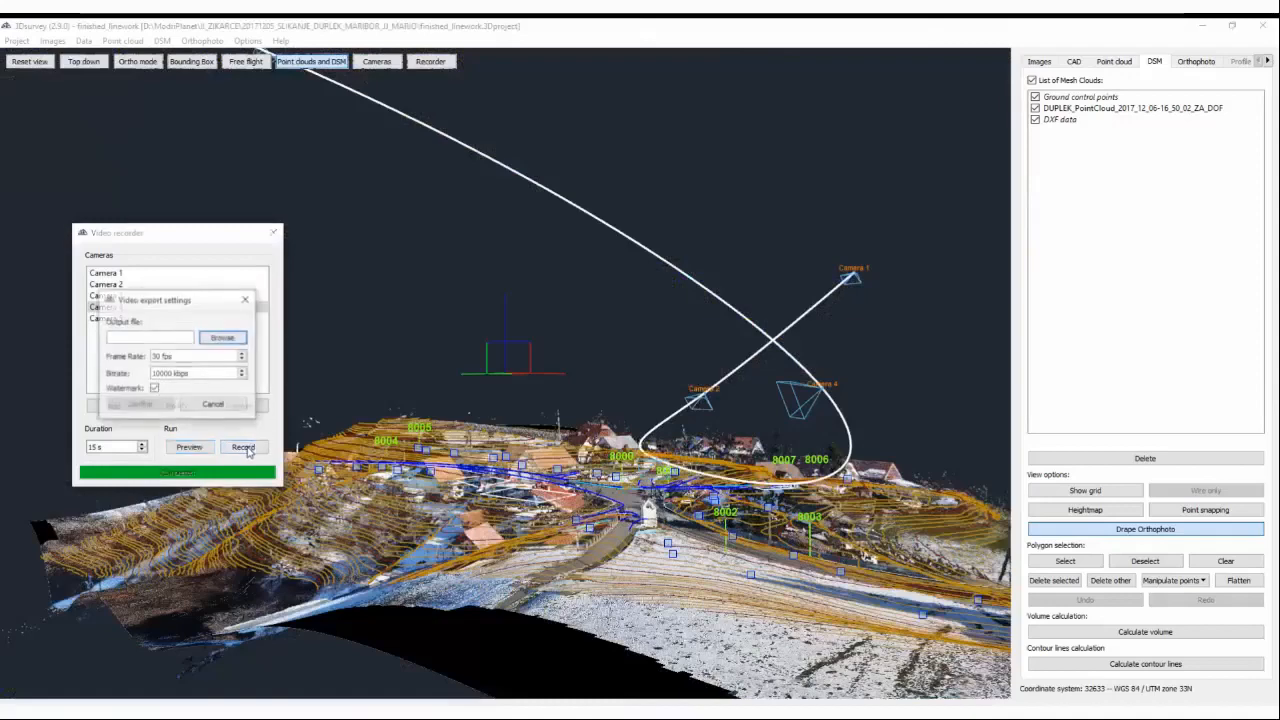
click(221, 338)
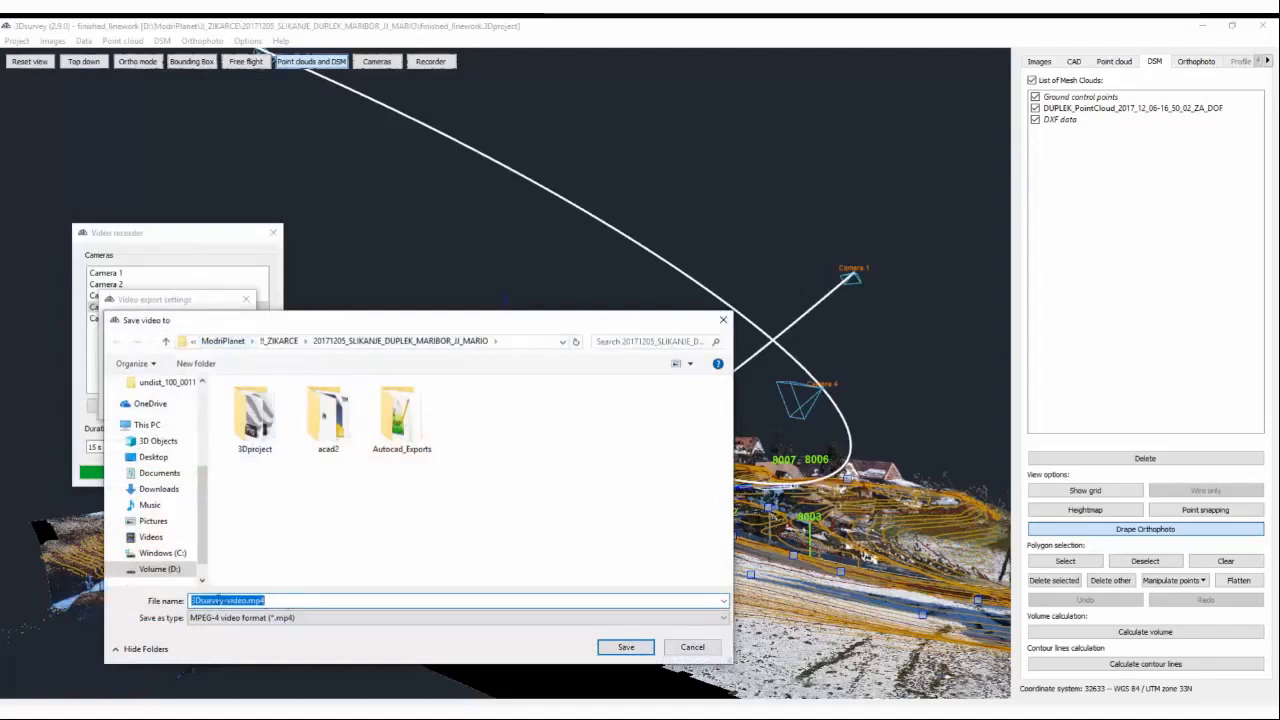
click(250, 601)
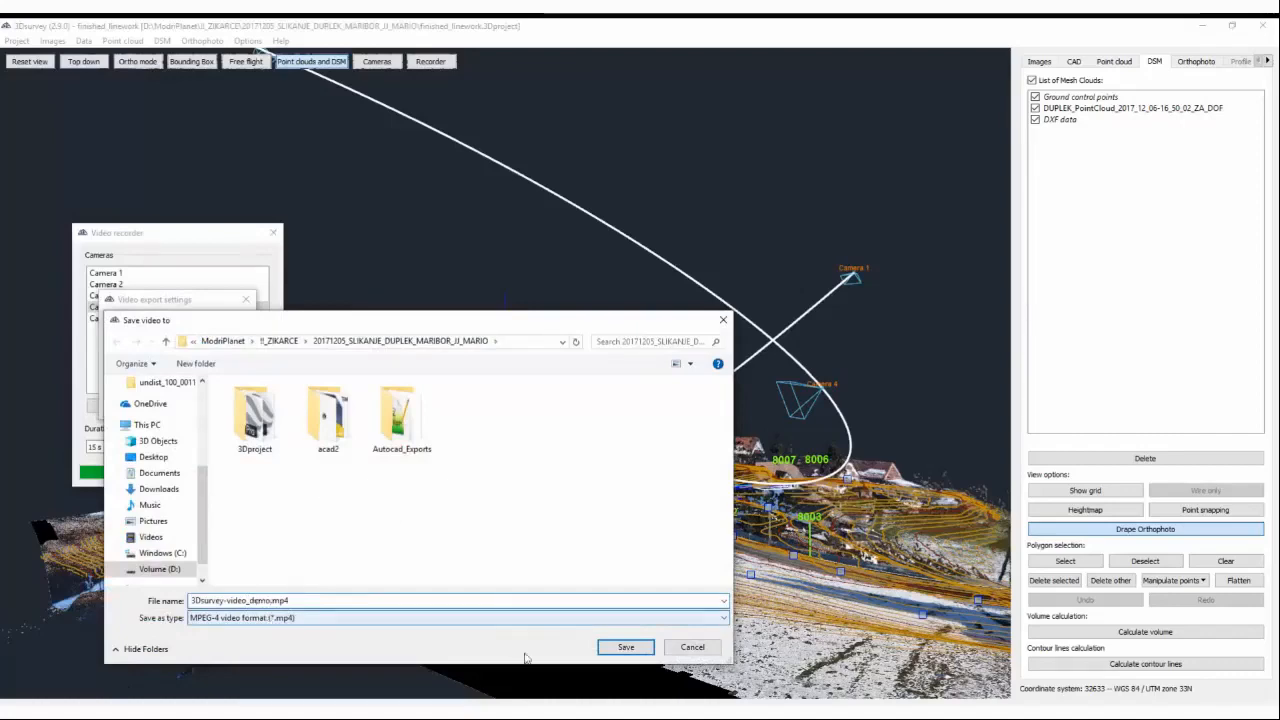
click(625, 647)
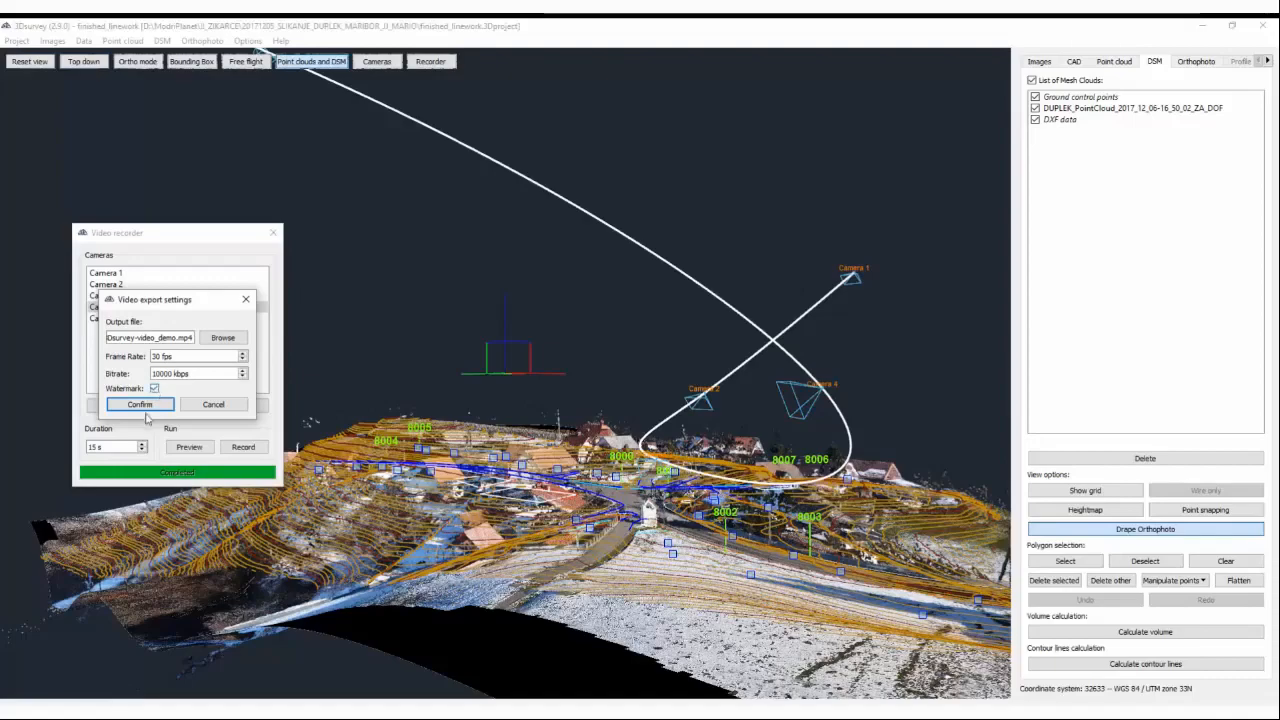
click(148, 405)
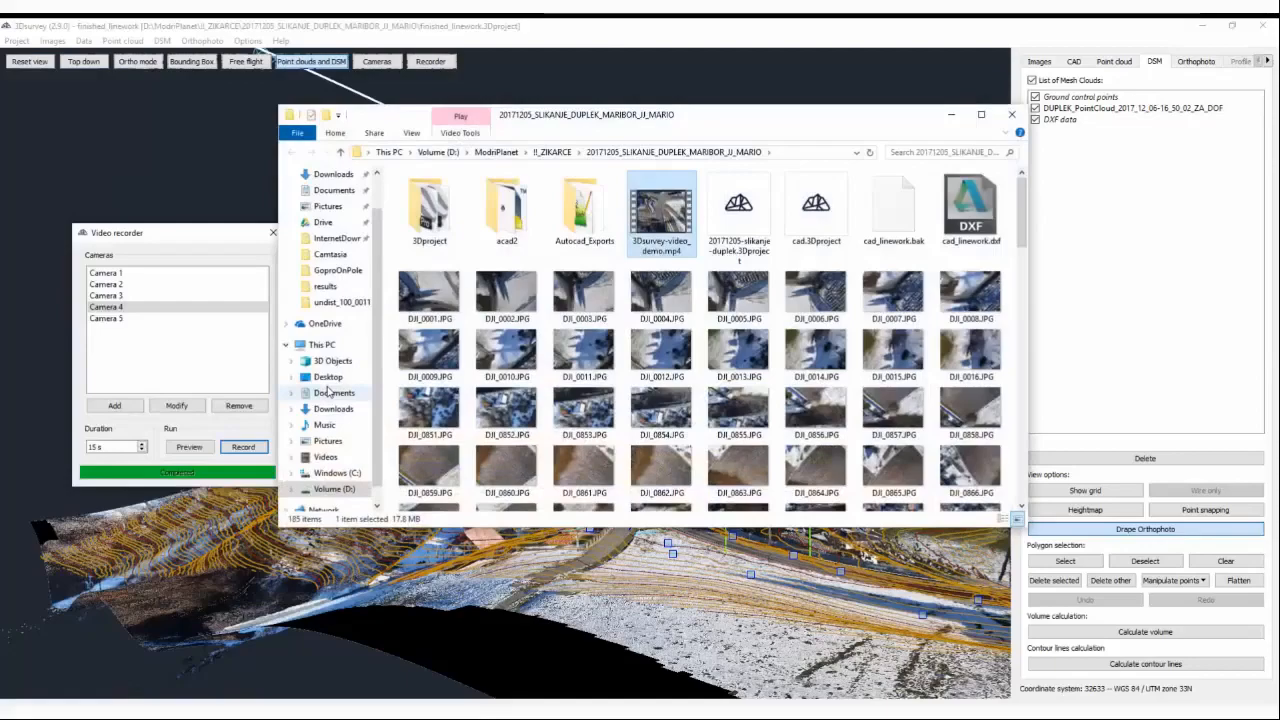
Play the exported 3Dsurvey-video_demo.mp4 from its folder and minimize the video player
double_click(658, 206)
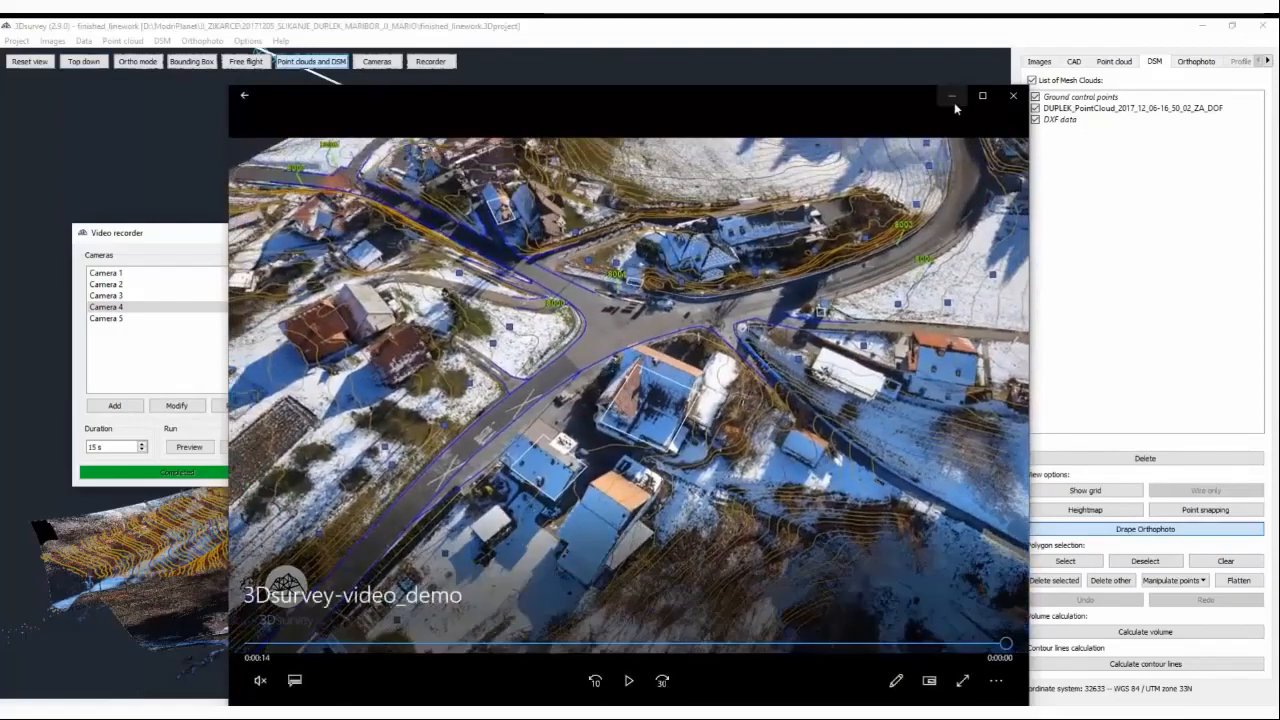
click(956, 98)
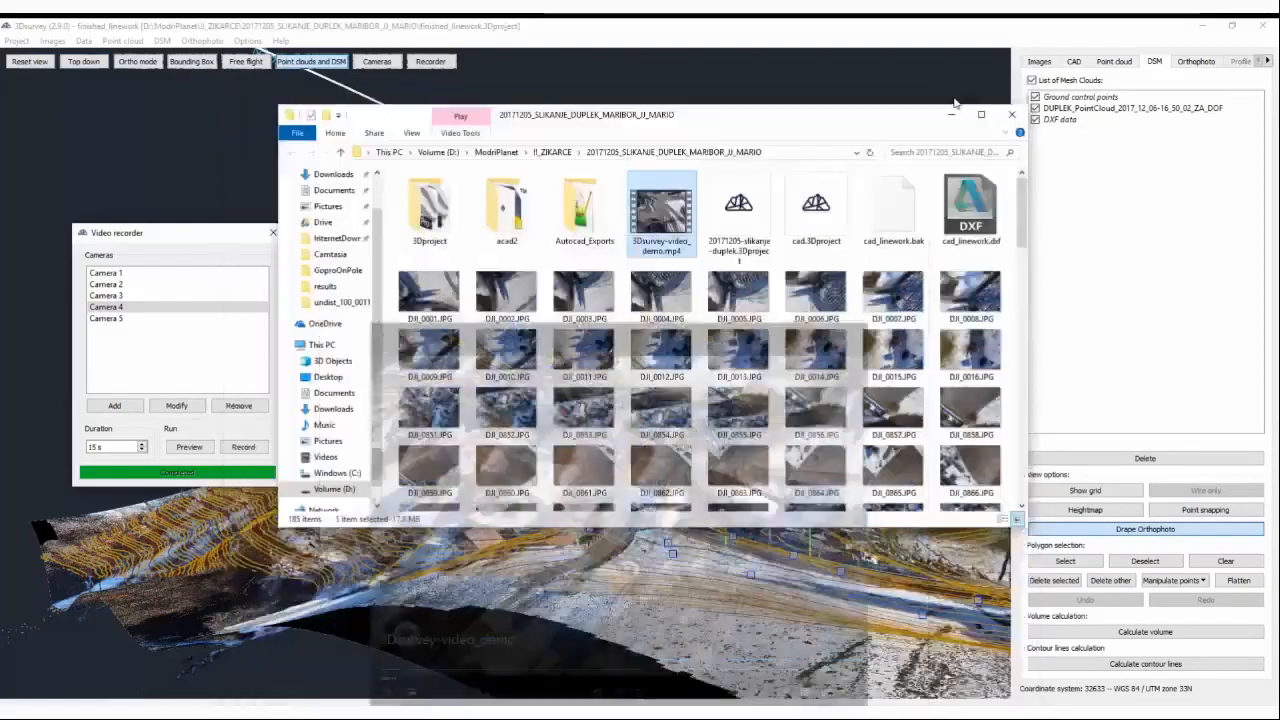
Switch to the LibreOffice Writer document and move on to the Improved CAD Functions section
click(227, 620)
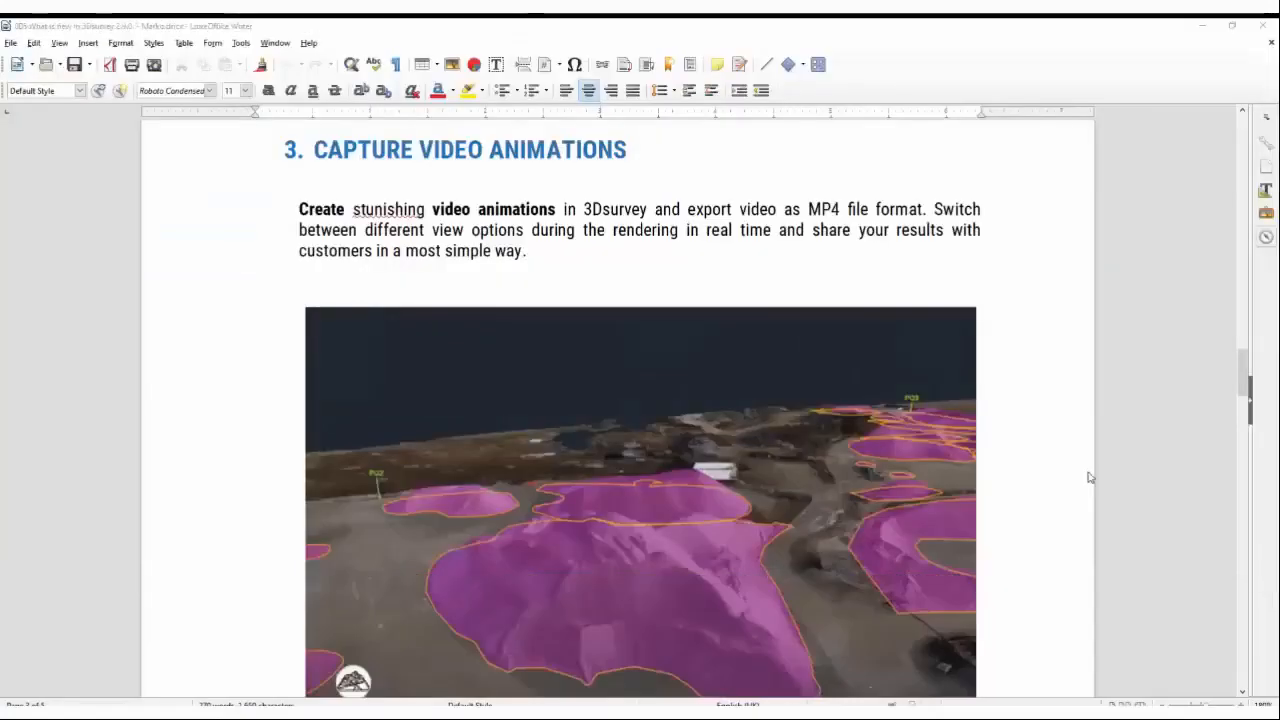
scroll(1088, 471, down, 3)
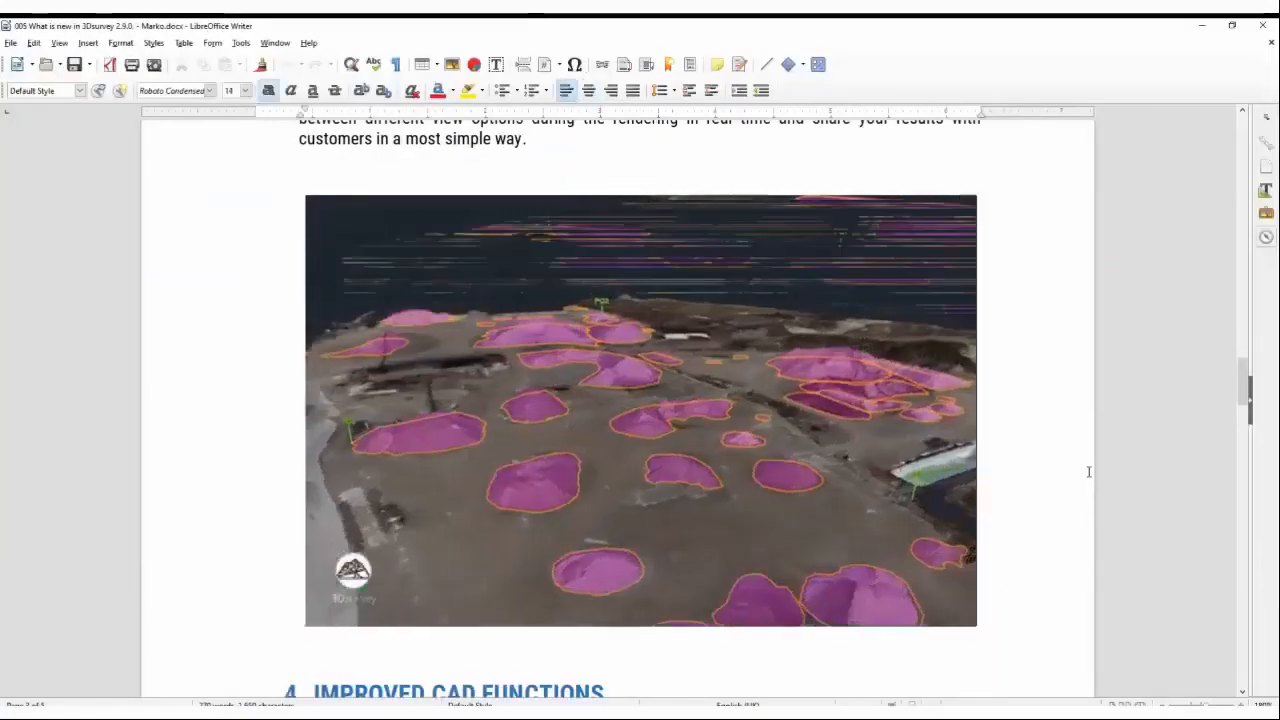
scroll(1088, 471, down, 3)
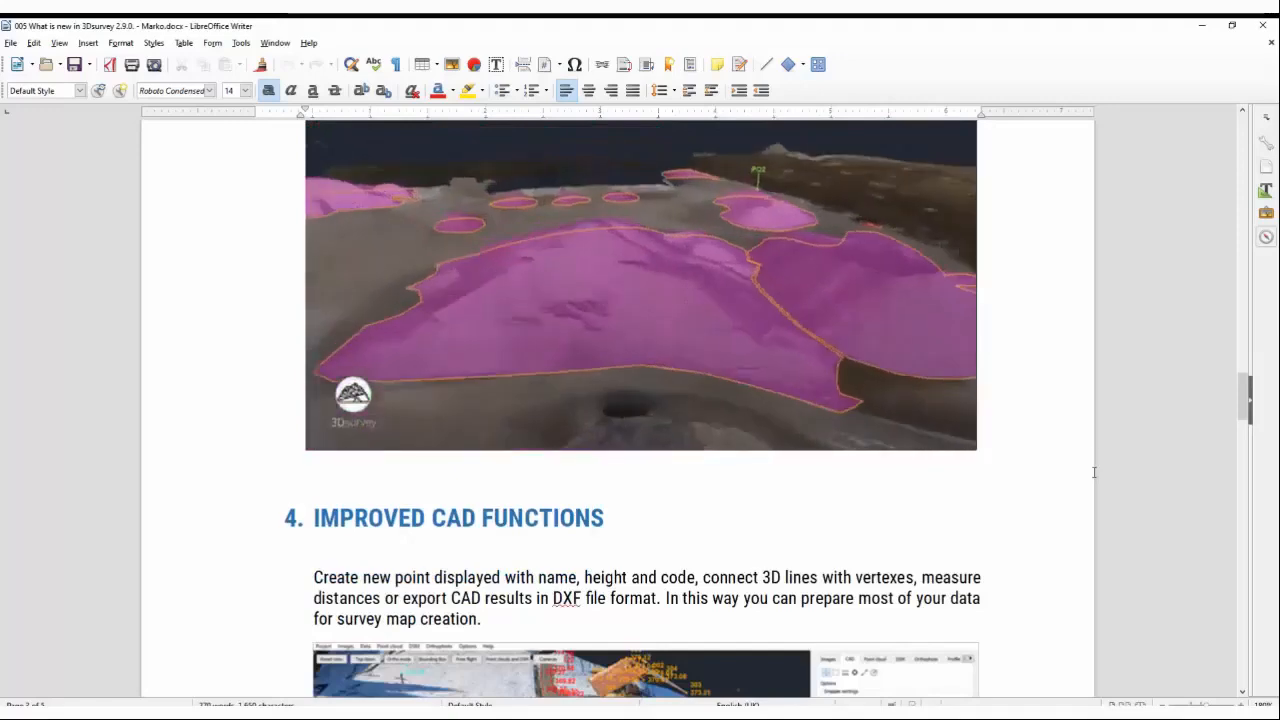
scroll(1071, 460, down, 5)
scroll(1061, 468, down, 2)
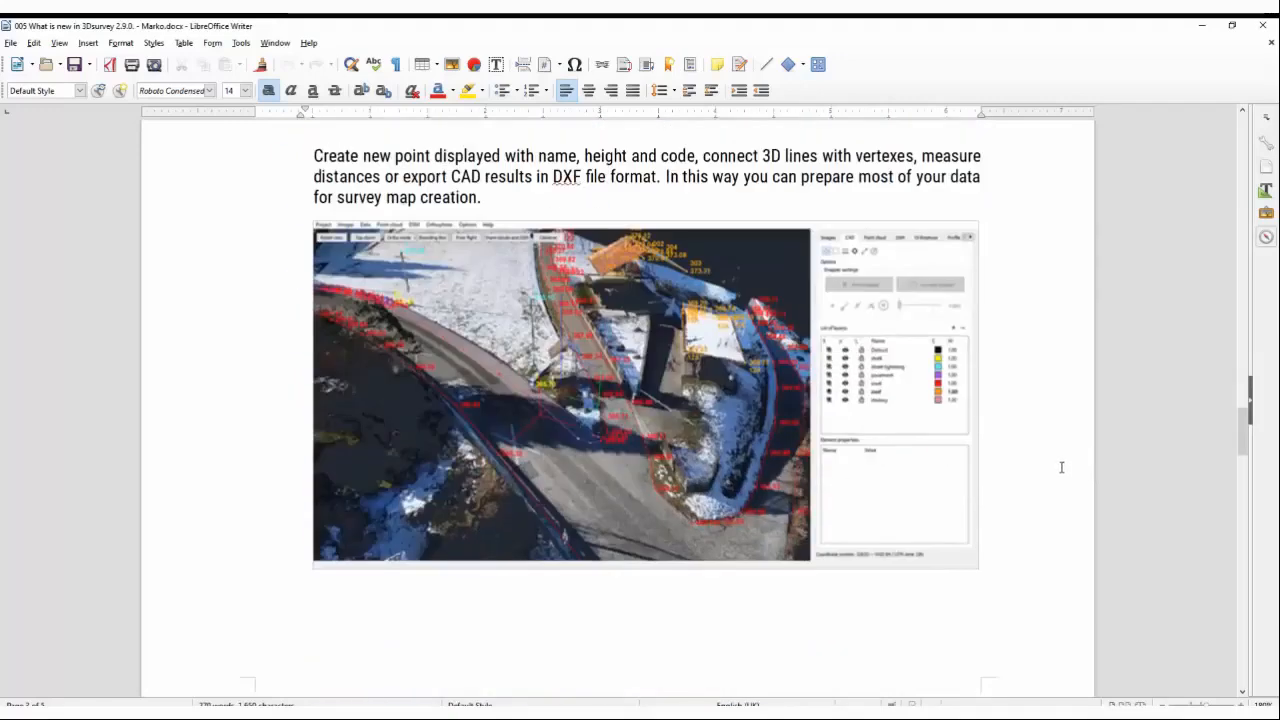
Switch to the 3Dsurvey window with the SEZANA point cloud, show its CAD tools and view the industrial area obliquely
mouse_move(375, 717)
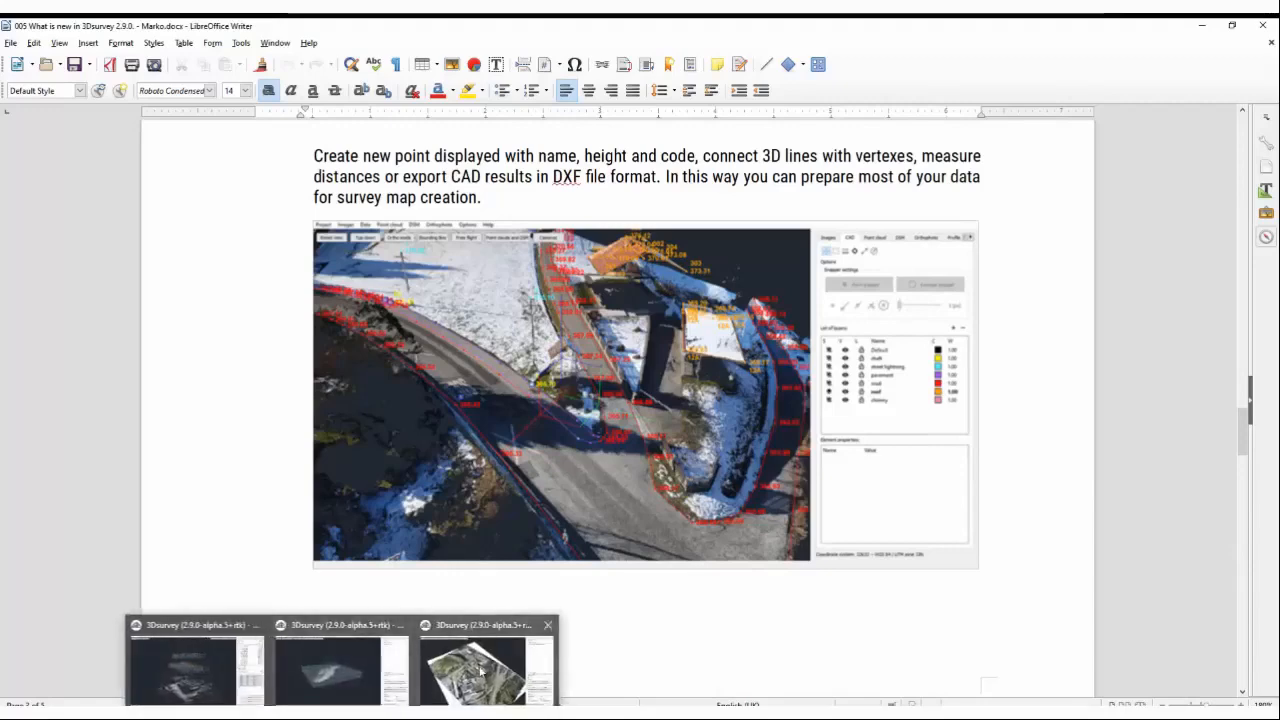
click(481, 672)
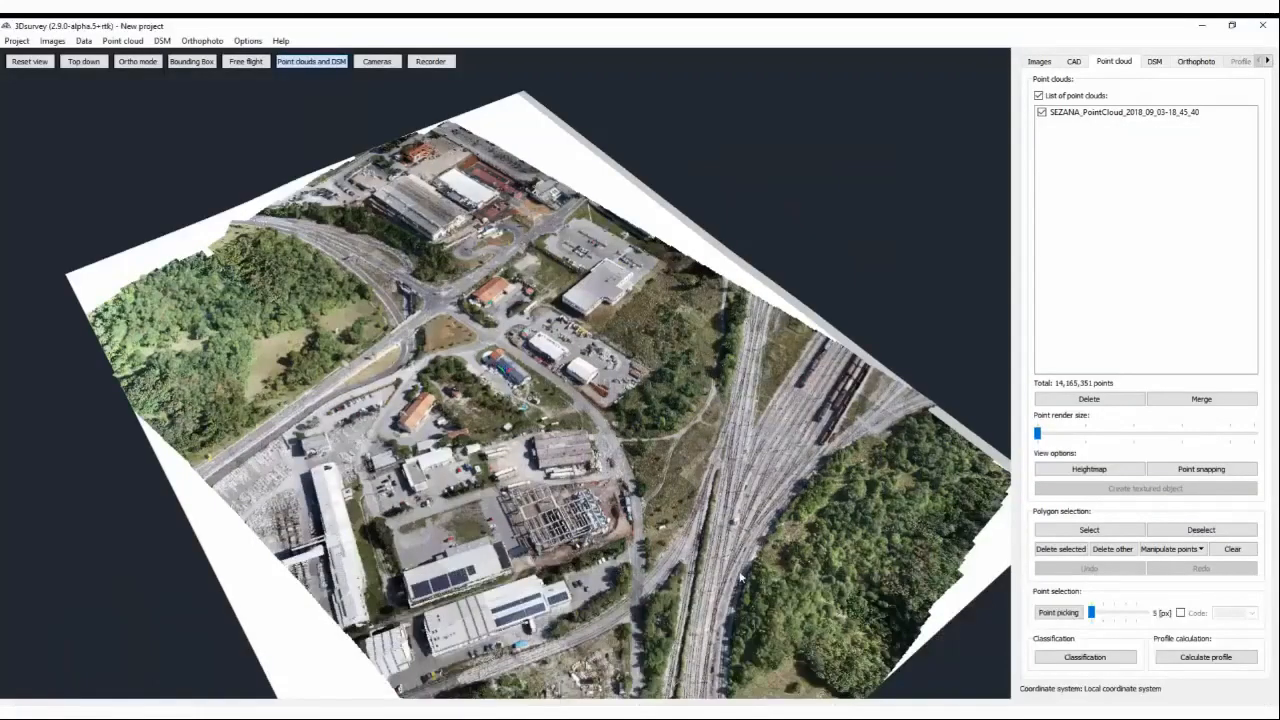
click(1074, 62)
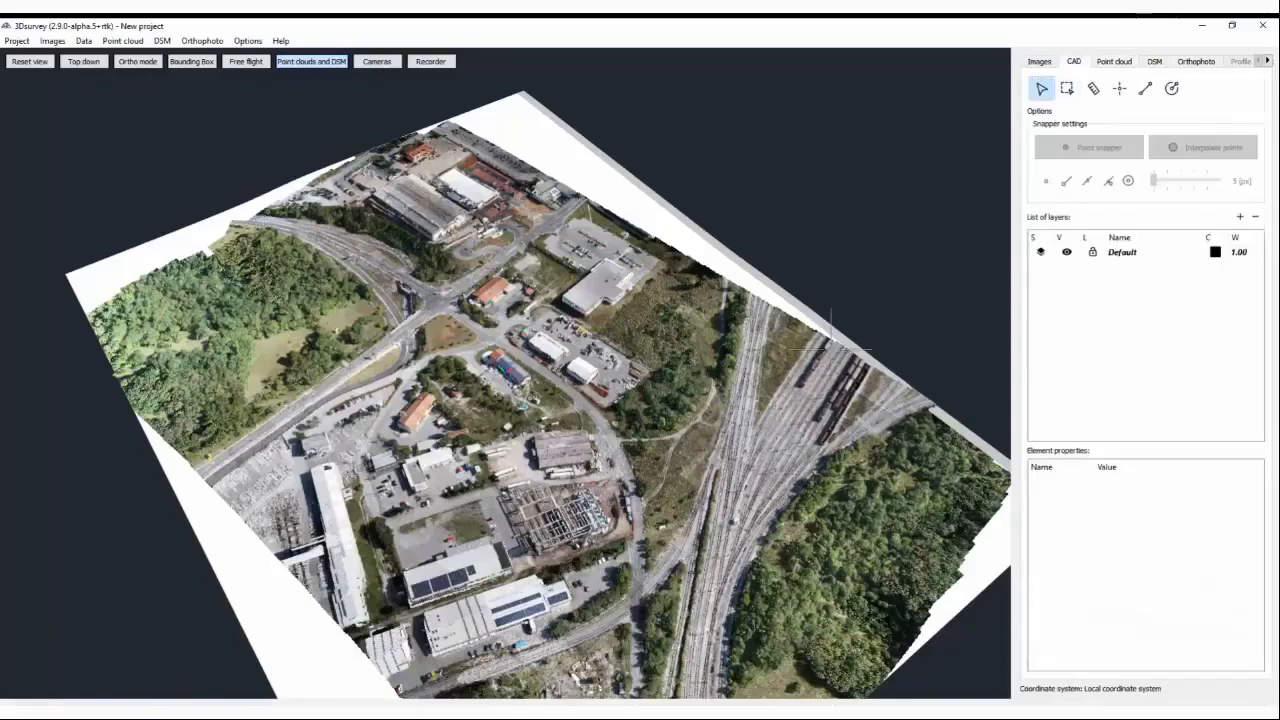
scroll(735, 521, up, 3)
drag(336, 624, 308, 492)
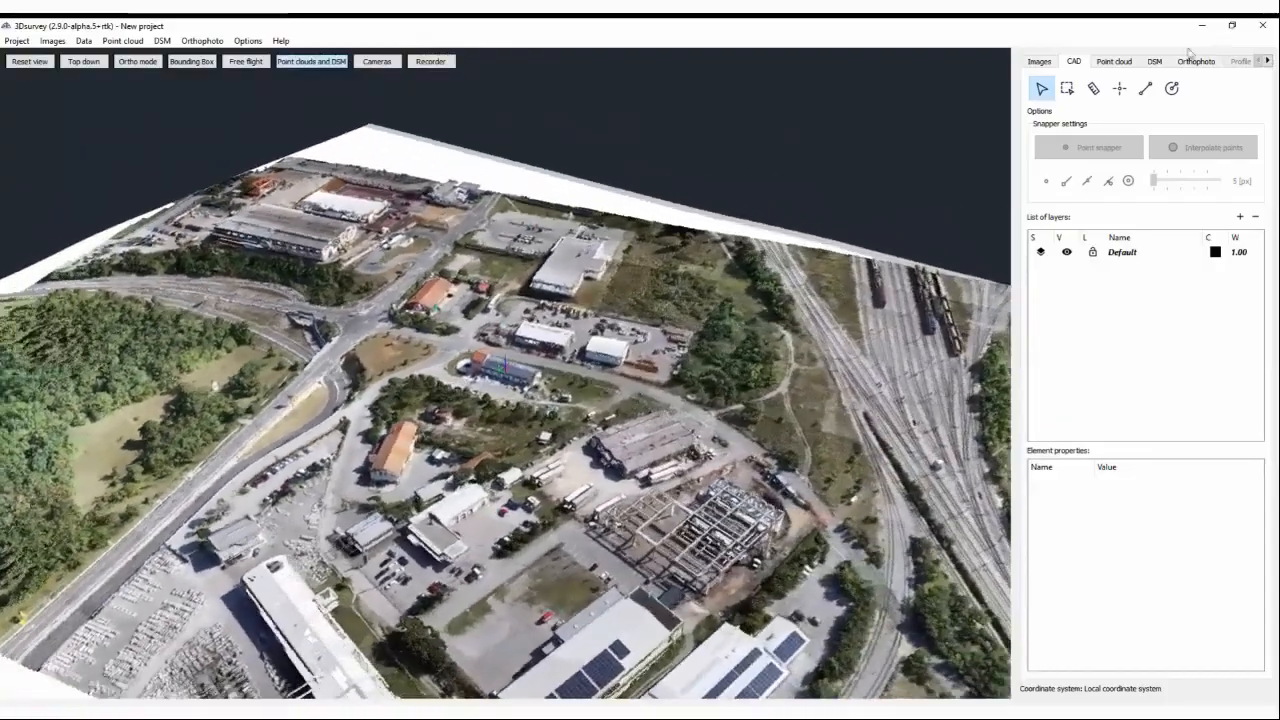
Examine the road junction beside the round white plaza and the orange-roofed building from straight above at close range
drag(716, 338, 470, 520)
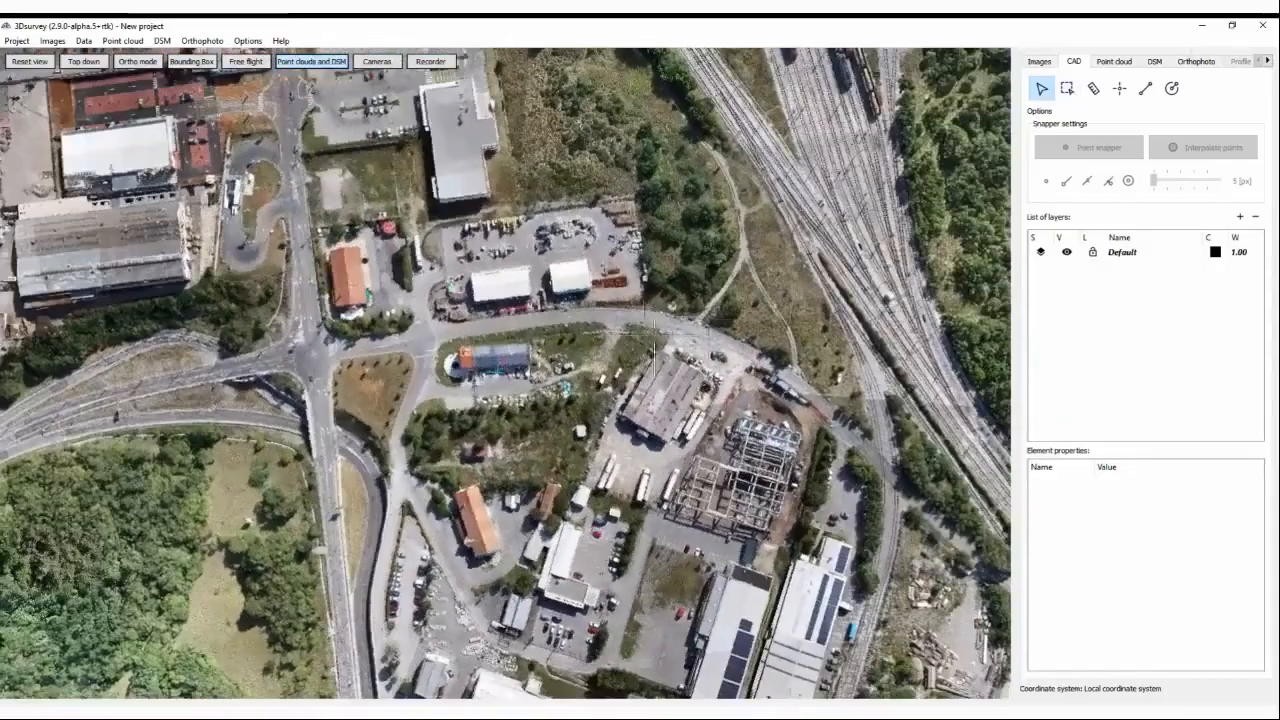
scroll(592, 345, up, 4)
scroll(592, 345, up, 3)
drag(592, 345, 700, 205)
right_drag(700, 205, 748, 50)
drag(700, 190, 560, 350)
right_drag(560, 350, 580, 190)
scroll(400, 337, up, 3)
right_drag(398, 337, 402, 430)
drag(690, 385, 560, 445)
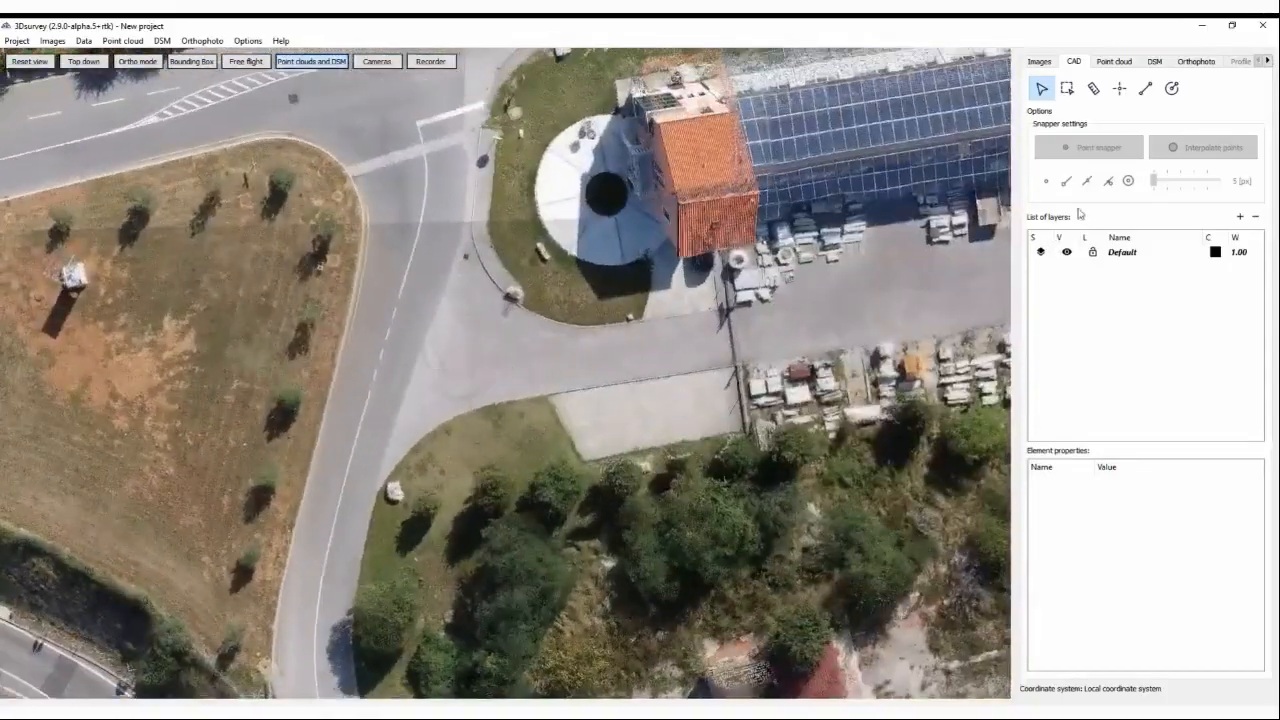
Add a CAD layer named 1 with red (#ff0000) line color and a line weight of 3.00
click(1240, 216)
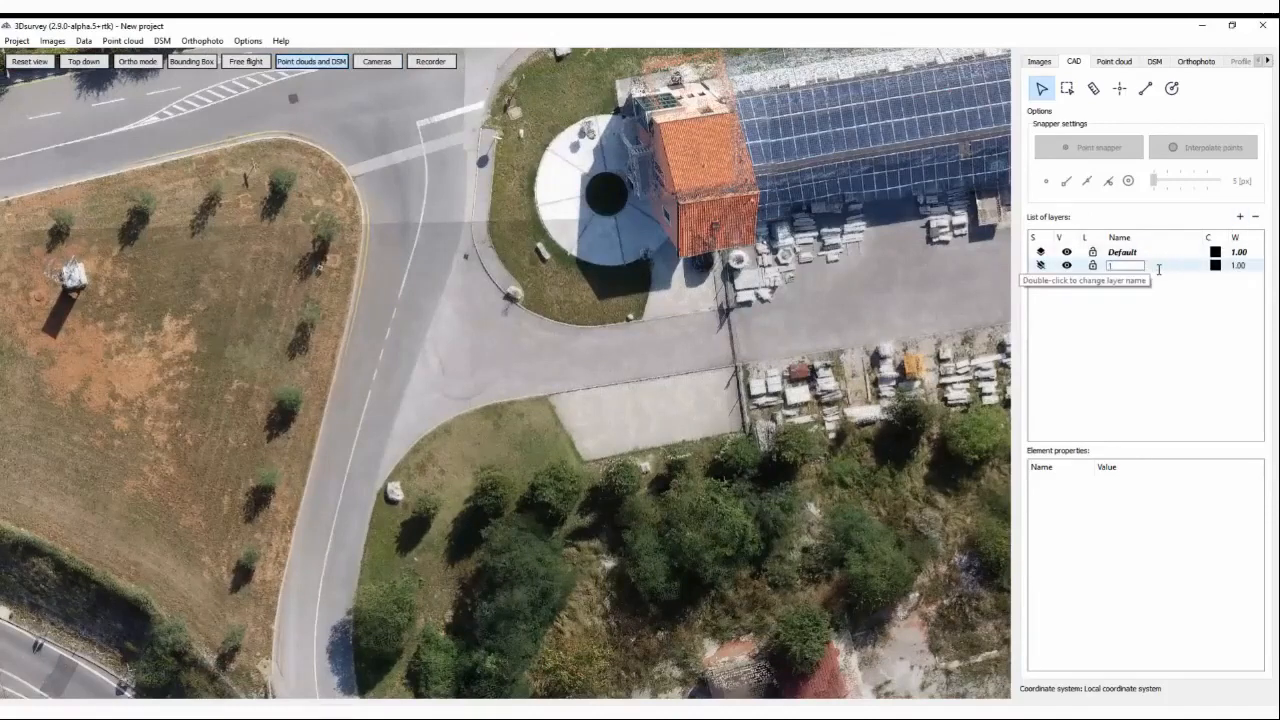
key(Return)
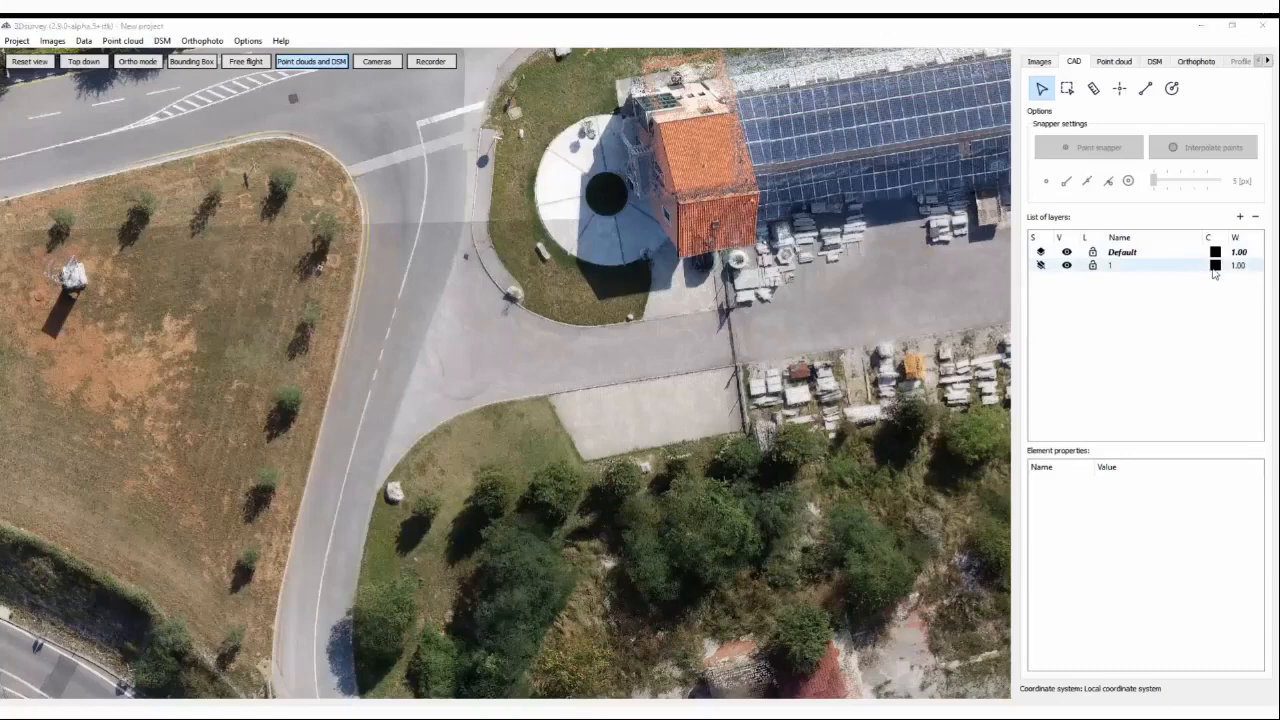
double_click(1215, 265)
click(501, 318)
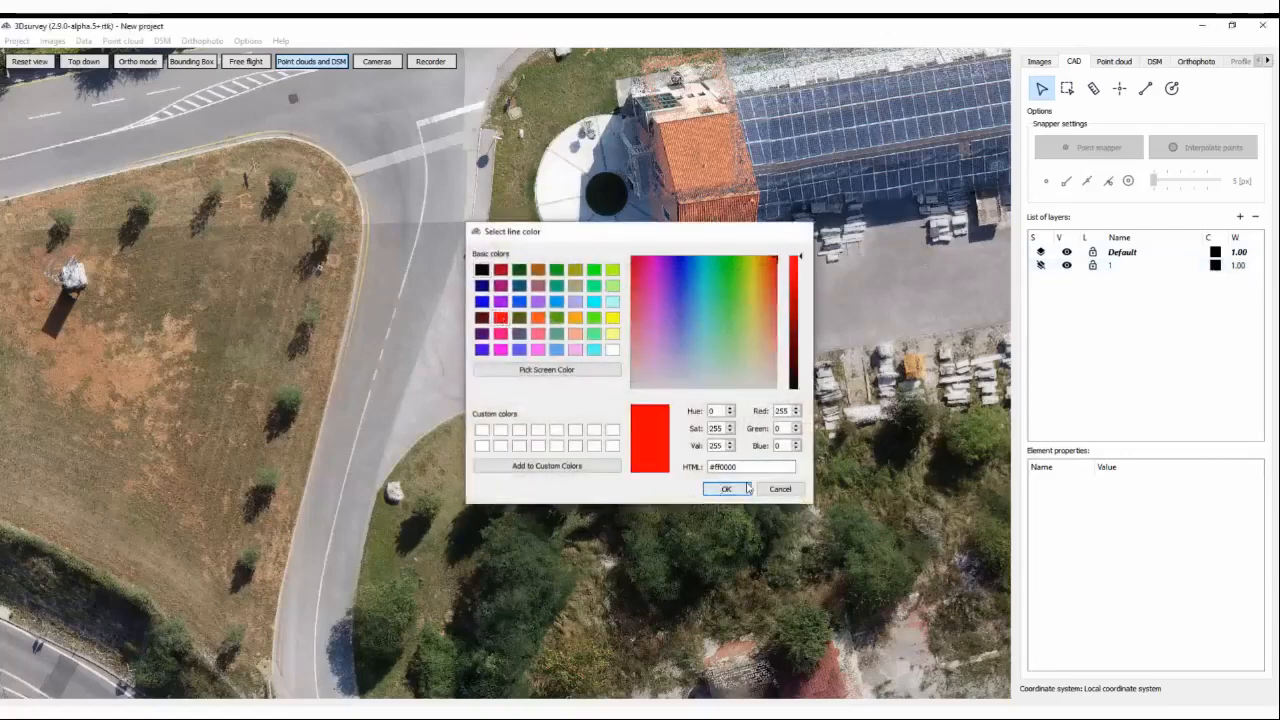
click(725, 489)
double_click(1239, 265)
click(1145, 332)
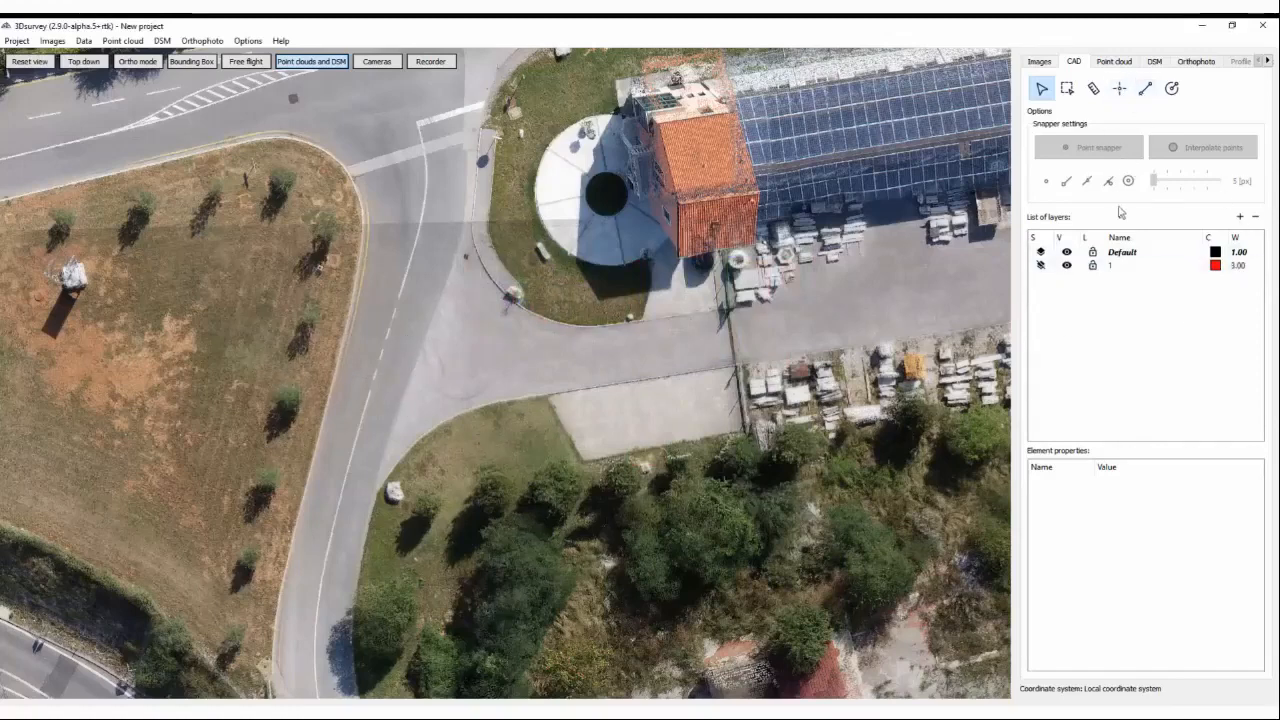
Draw a four-vertex polyline on the Default layer along the kerb beside the grass, with Point on Vertex turned on
click(1146, 90)
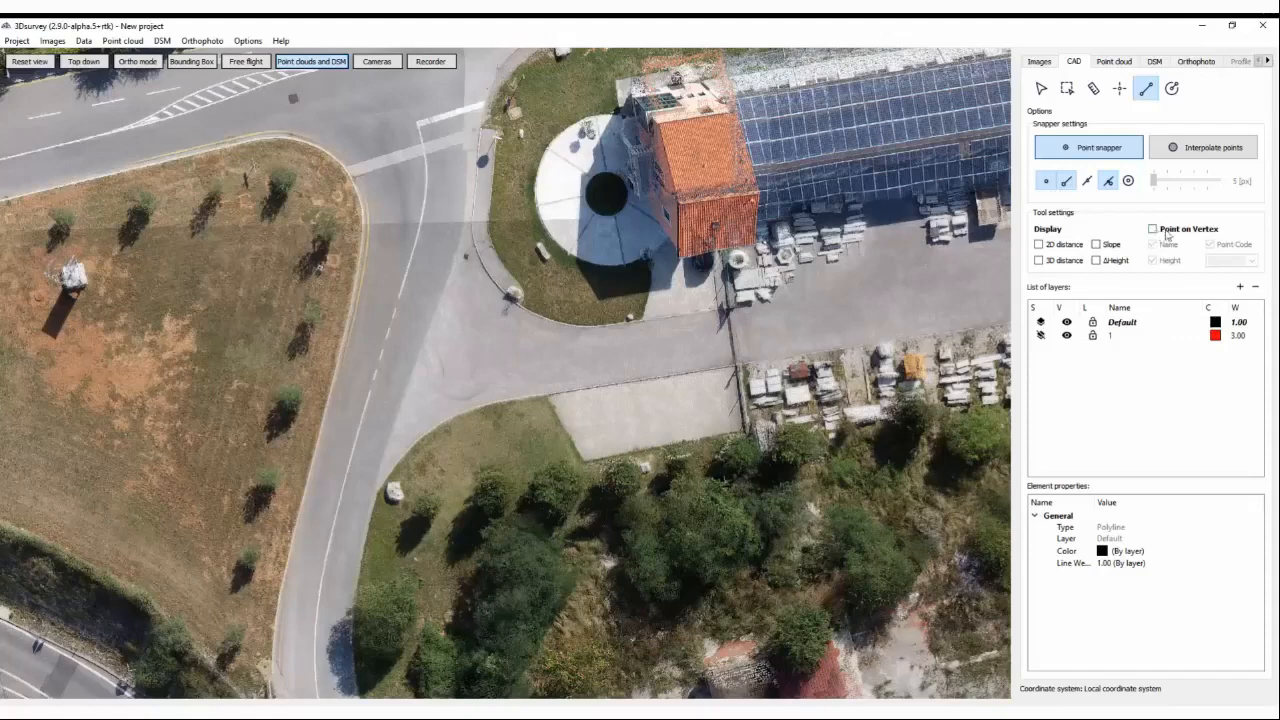
click(1153, 230)
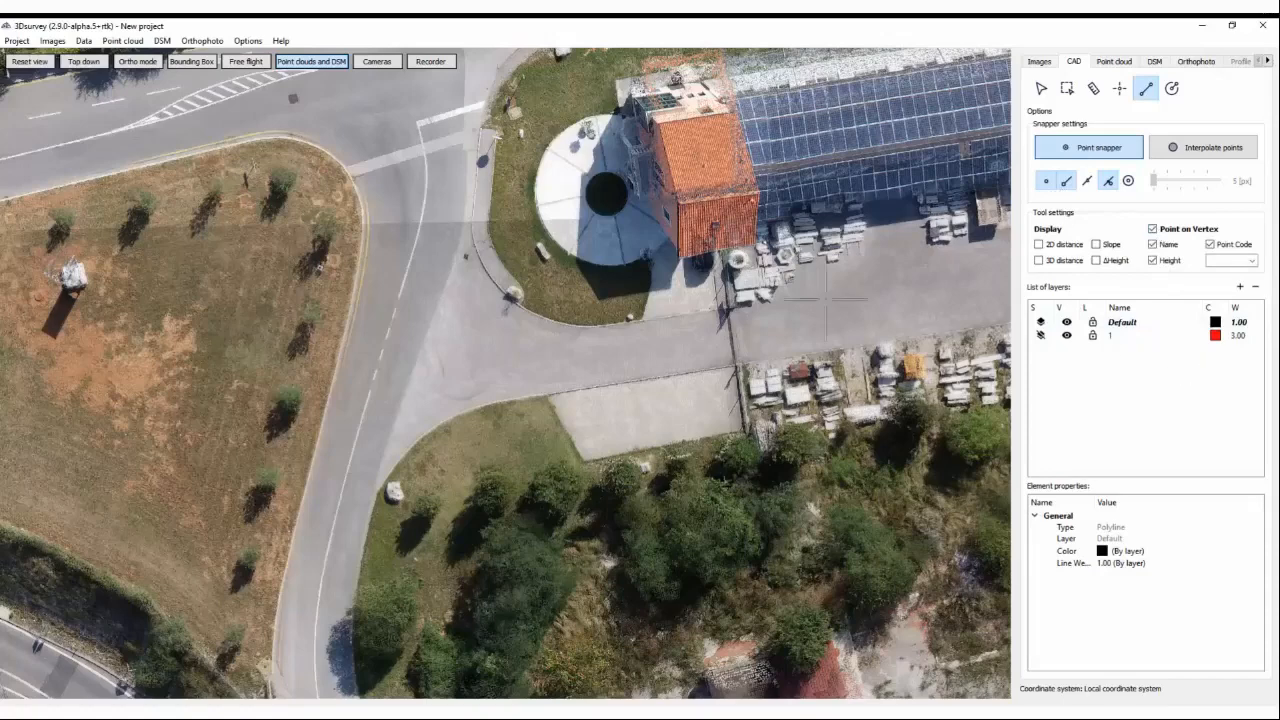
scroll(362, 395, up, 1)
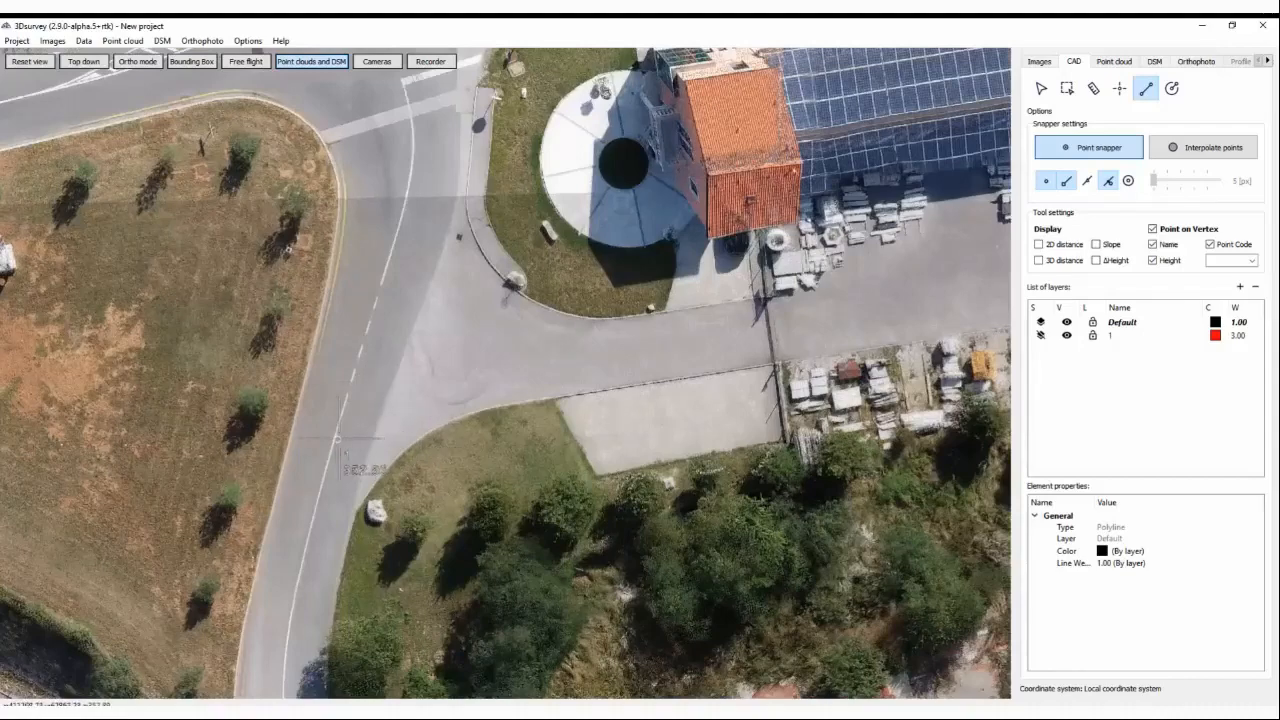
scroll(293, 427, up, 3)
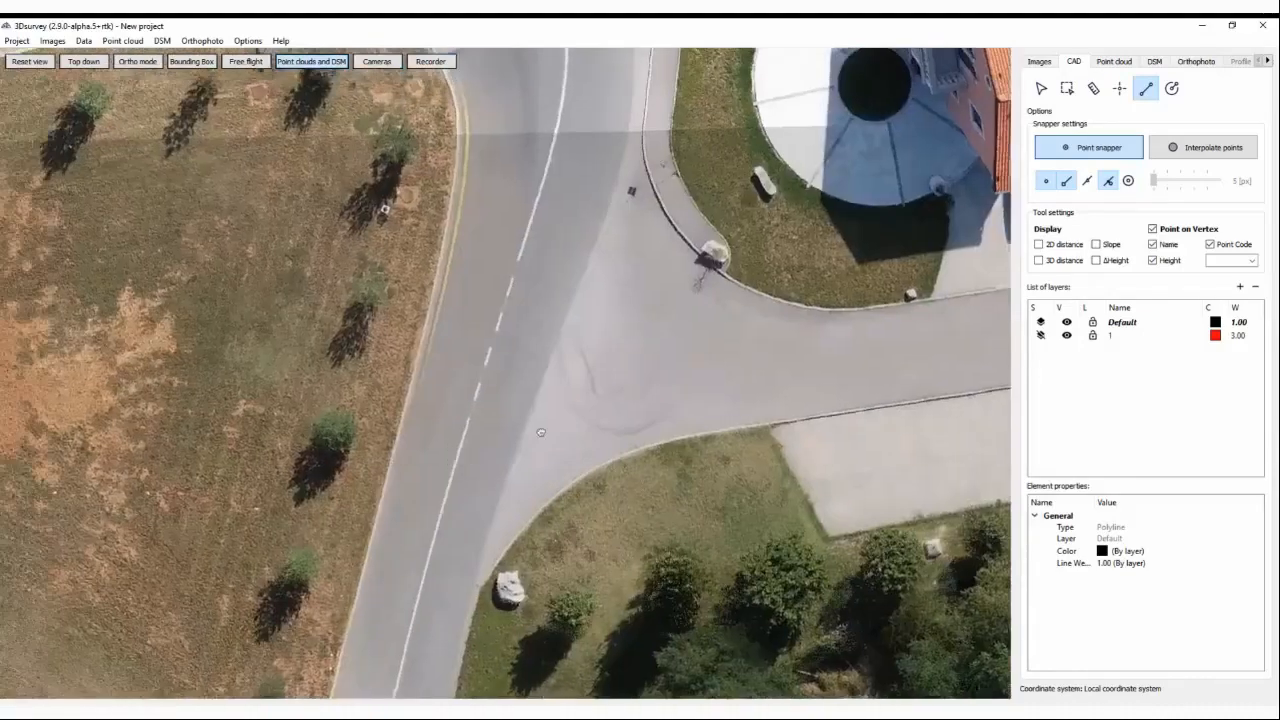
scroll(490, 410, up, 1)
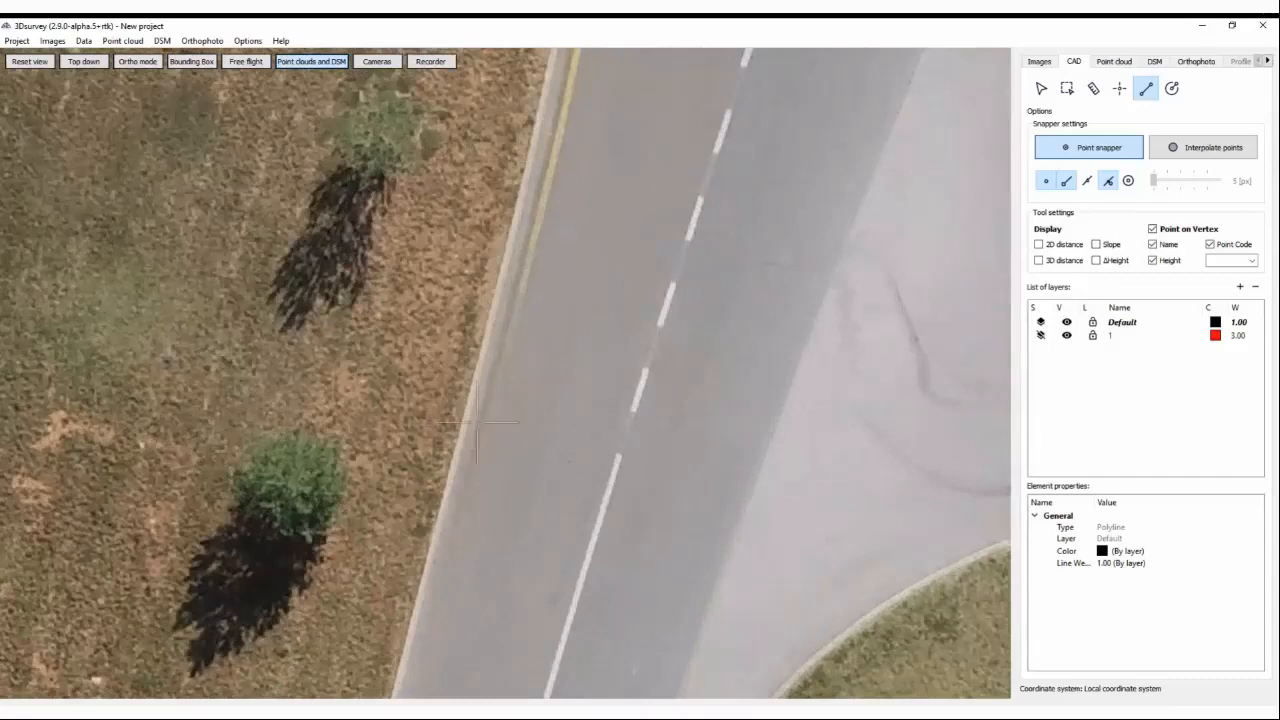
click(463, 437)
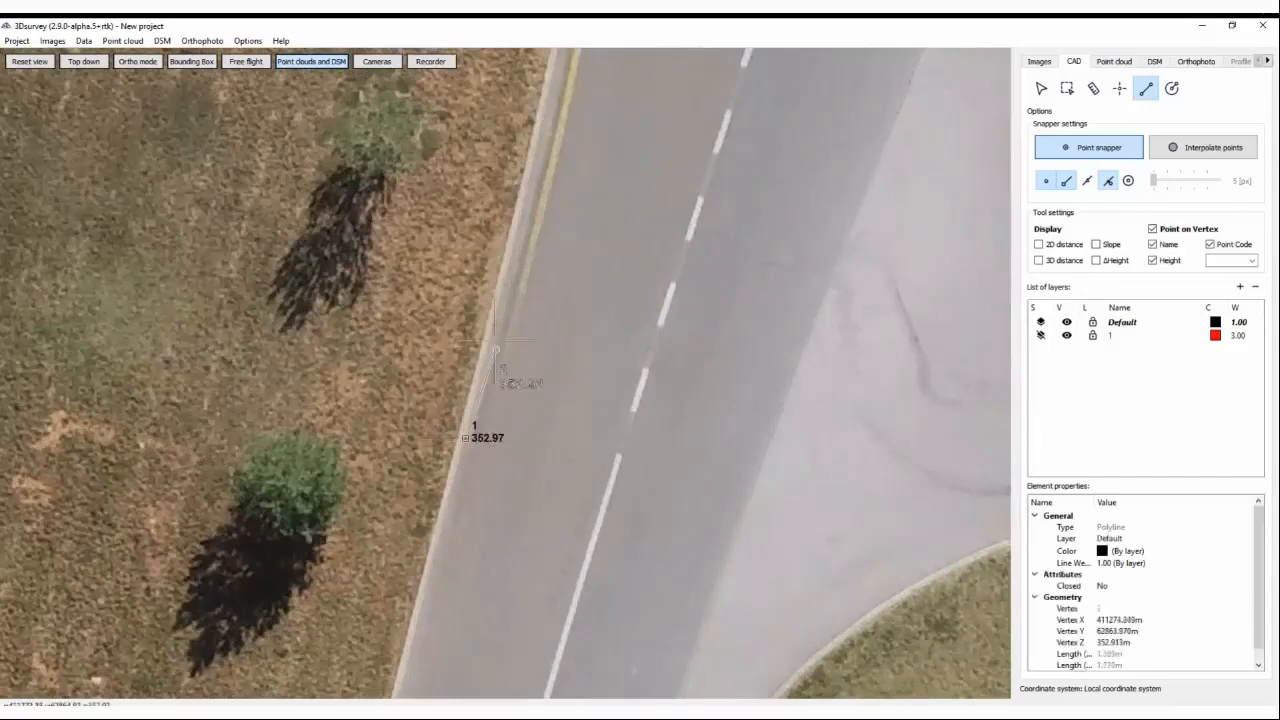
click(504, 290)
middle_drag(590, 110, 597, 505)
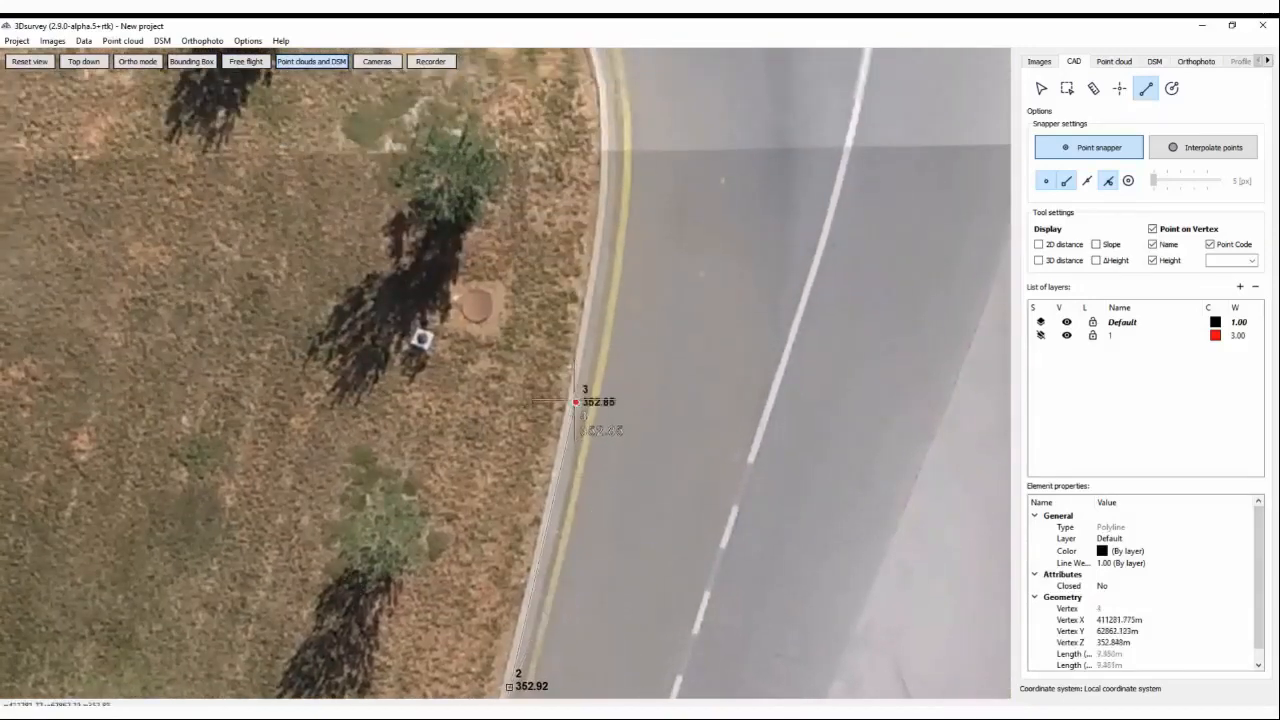
click(604, 245)
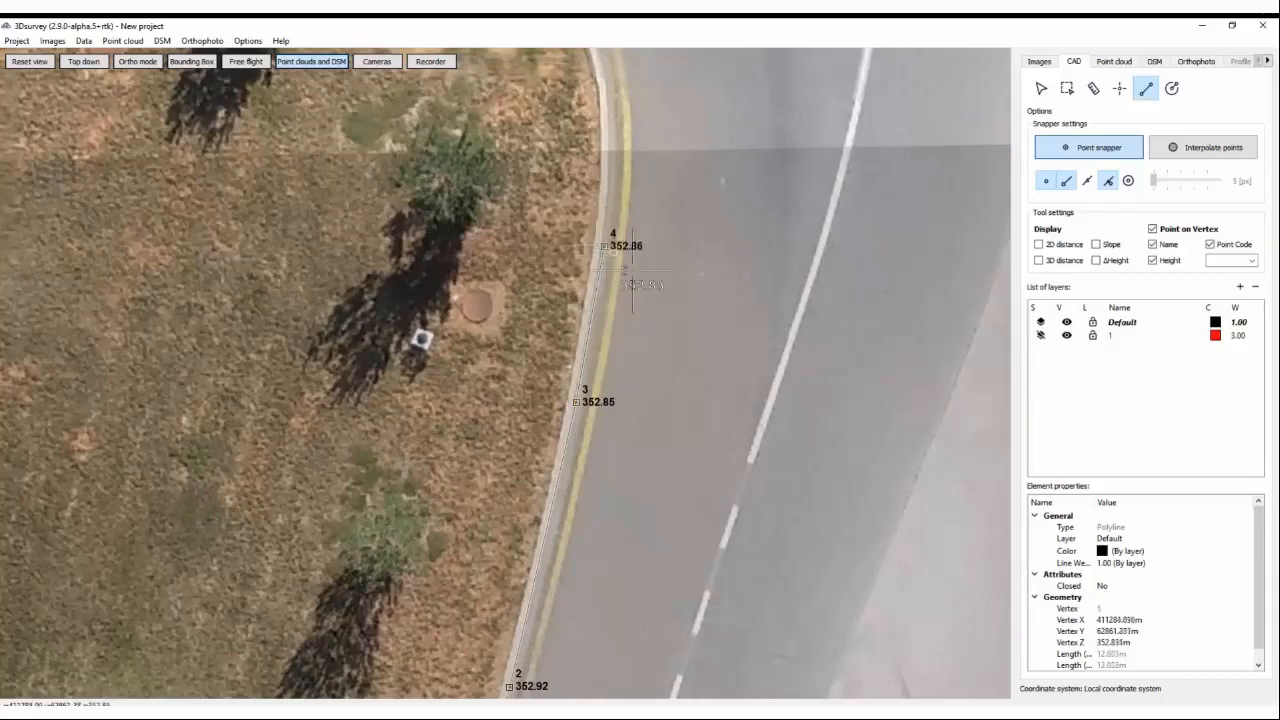
scroll(686, 329, down, 2)
right_click(645, 311)
Snap a point to the black polyline's fourth vertex and leave only point and line-end snapping enabled
middle_drag(634, 432, 701, 330)
right_drag(500, 510, 621, 440)
middle_drag(480, 240, 441, 507)
scroll(425, 290, up, 5)
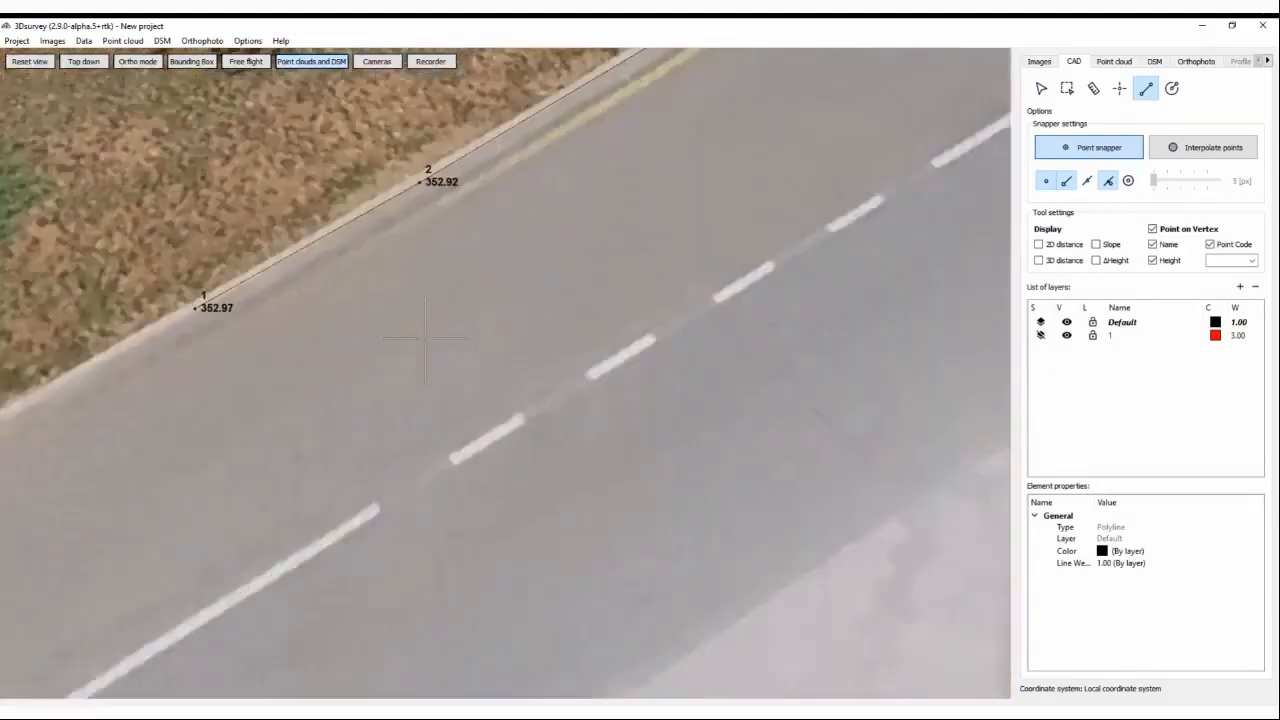
scroll(262, 297, down, 6)
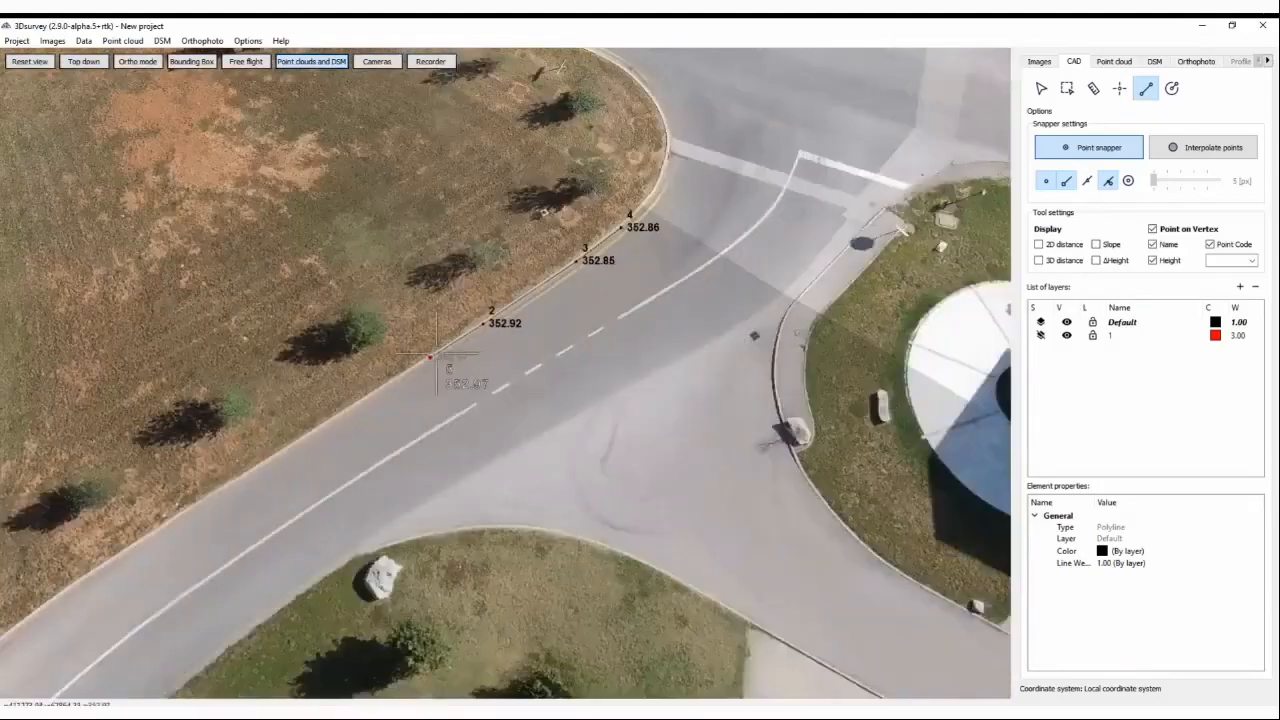
click(622, 228)
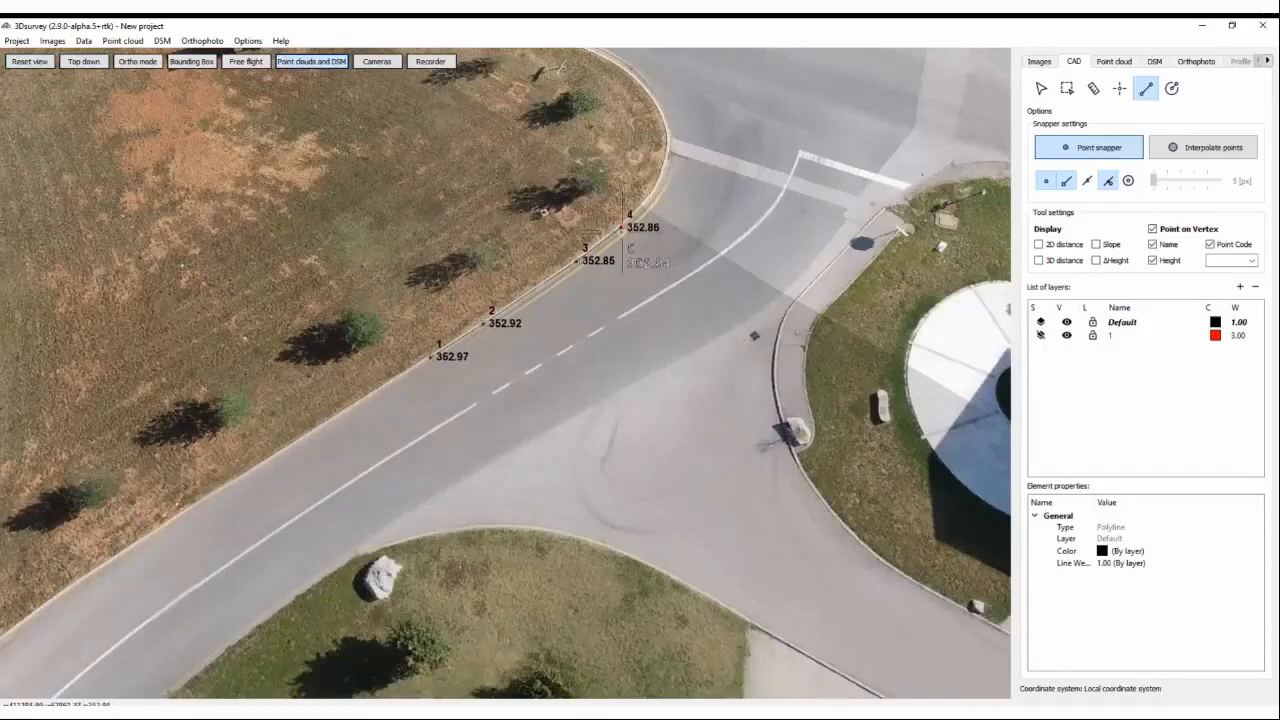
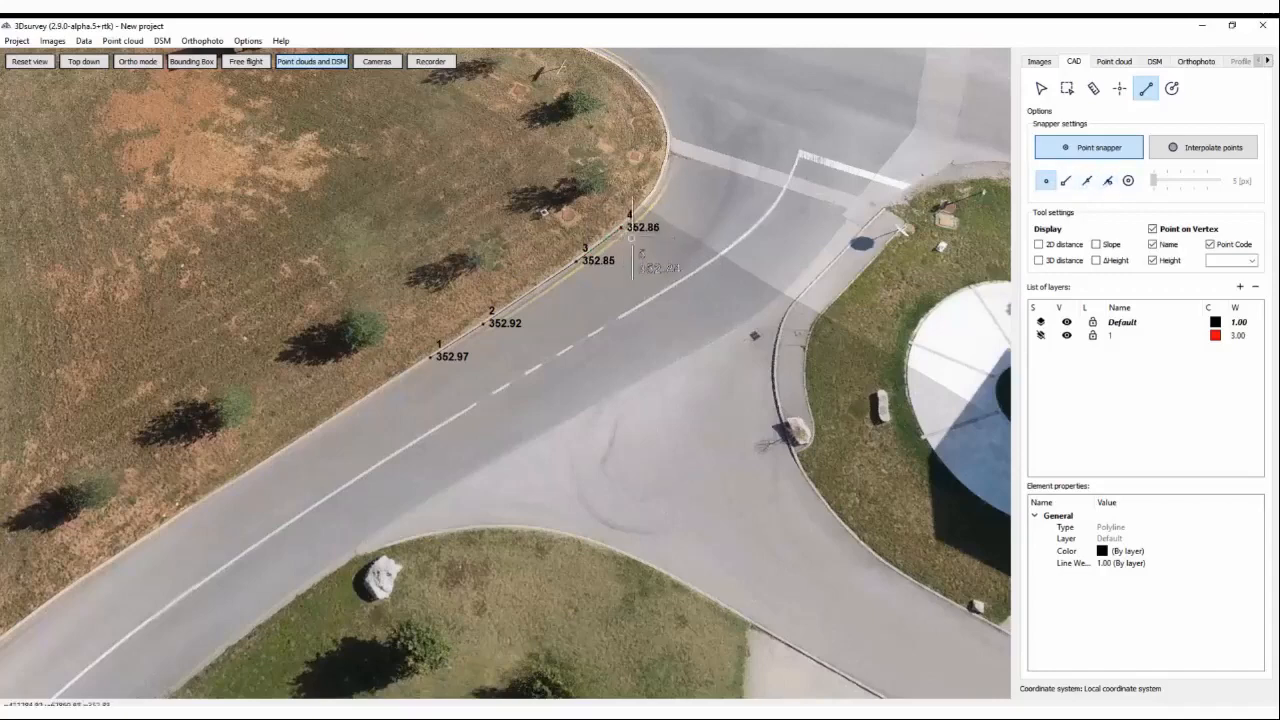
click(1066, 180)
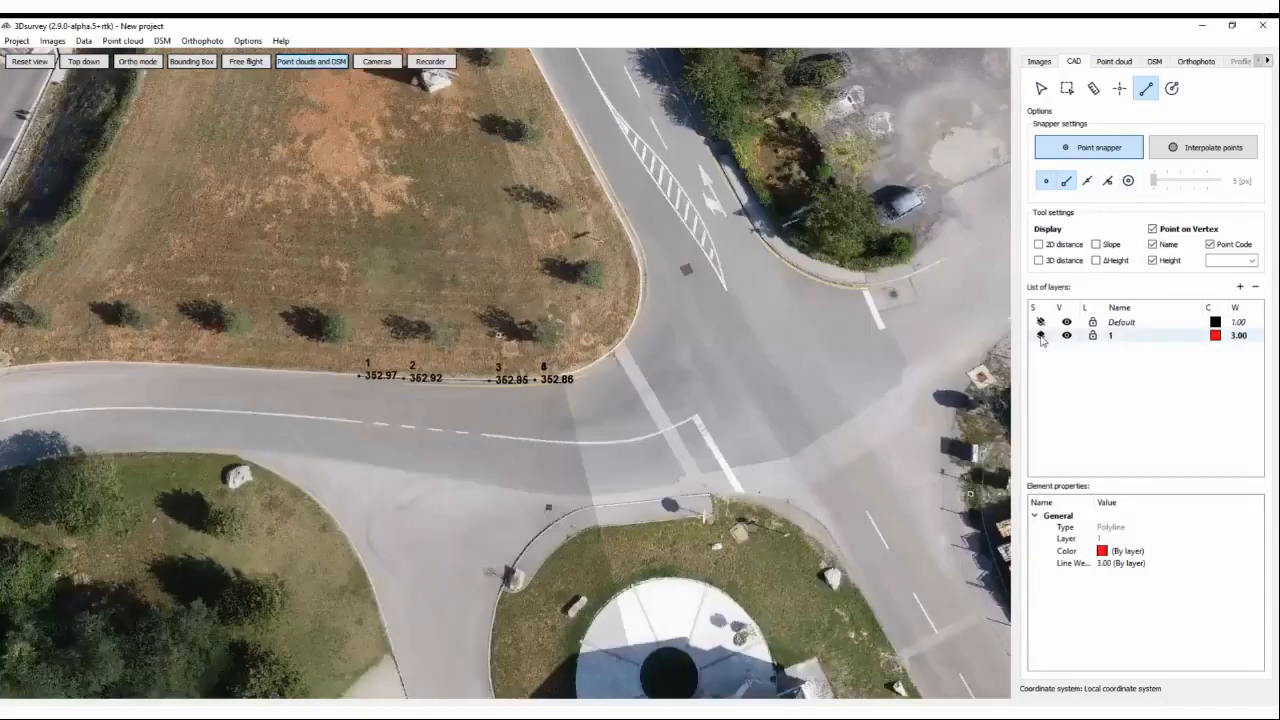
Make layer 1 current and draw an eight-vertex polyline along the opposite side of the road towards the crossing
click(1040, 335)
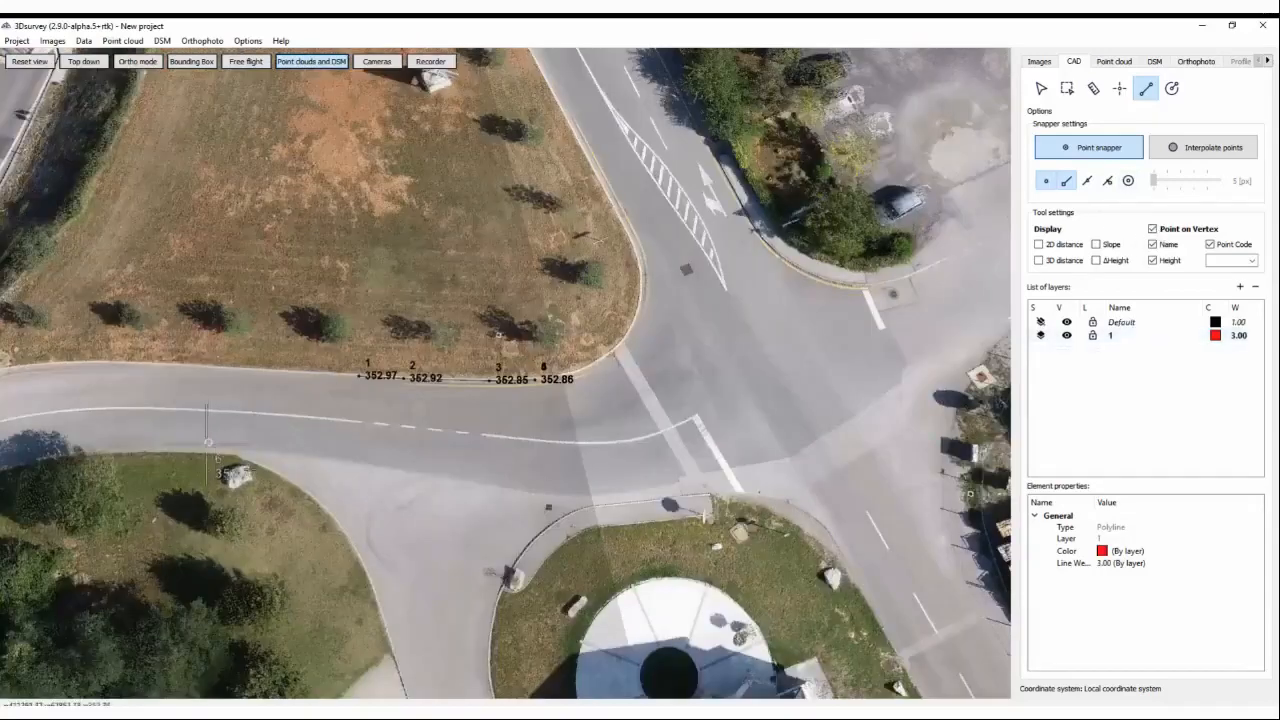
click(153, 450)
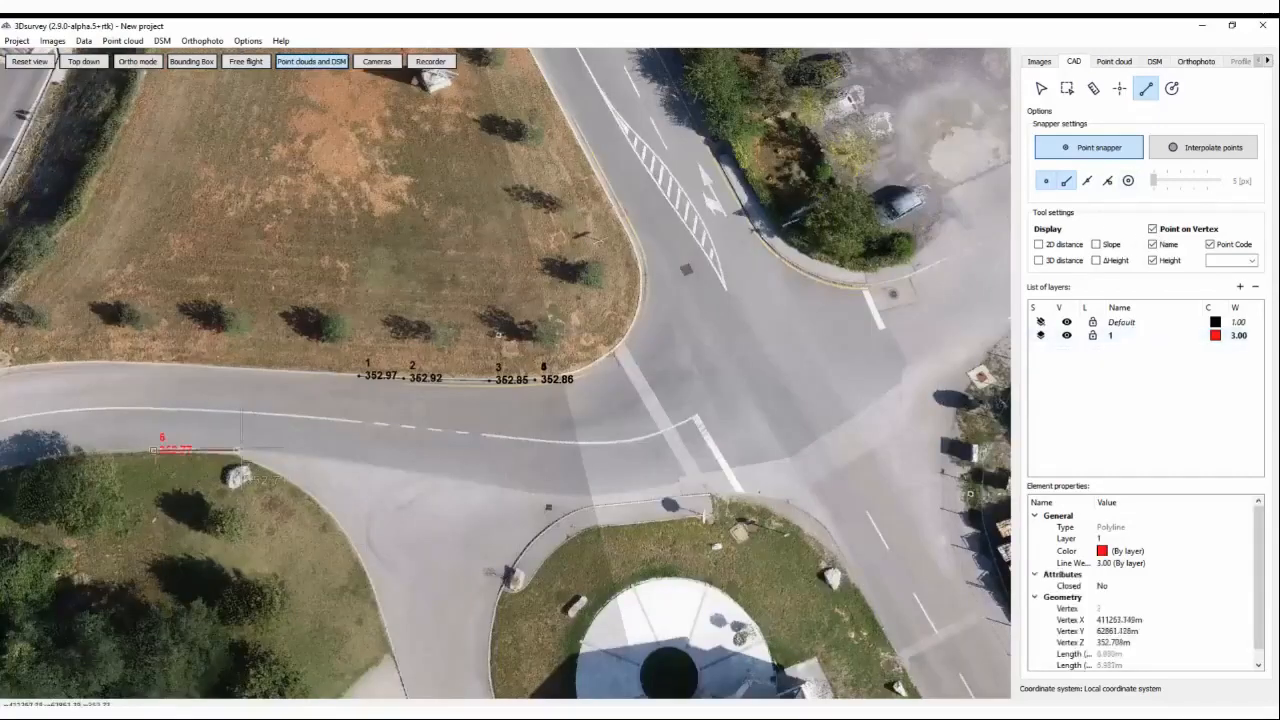
click(247, 449)
click(339, 460)
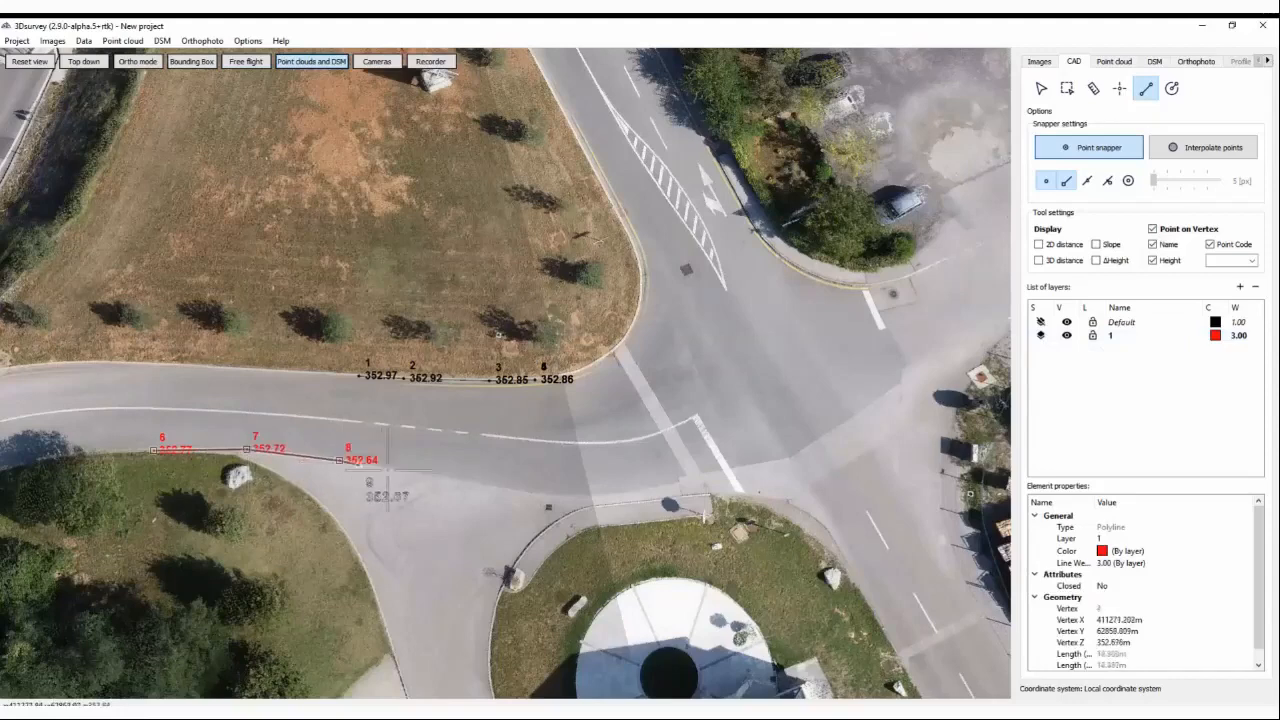
click(418, 473)
click(498, 488)
click(570, 493)
click(656, 486)
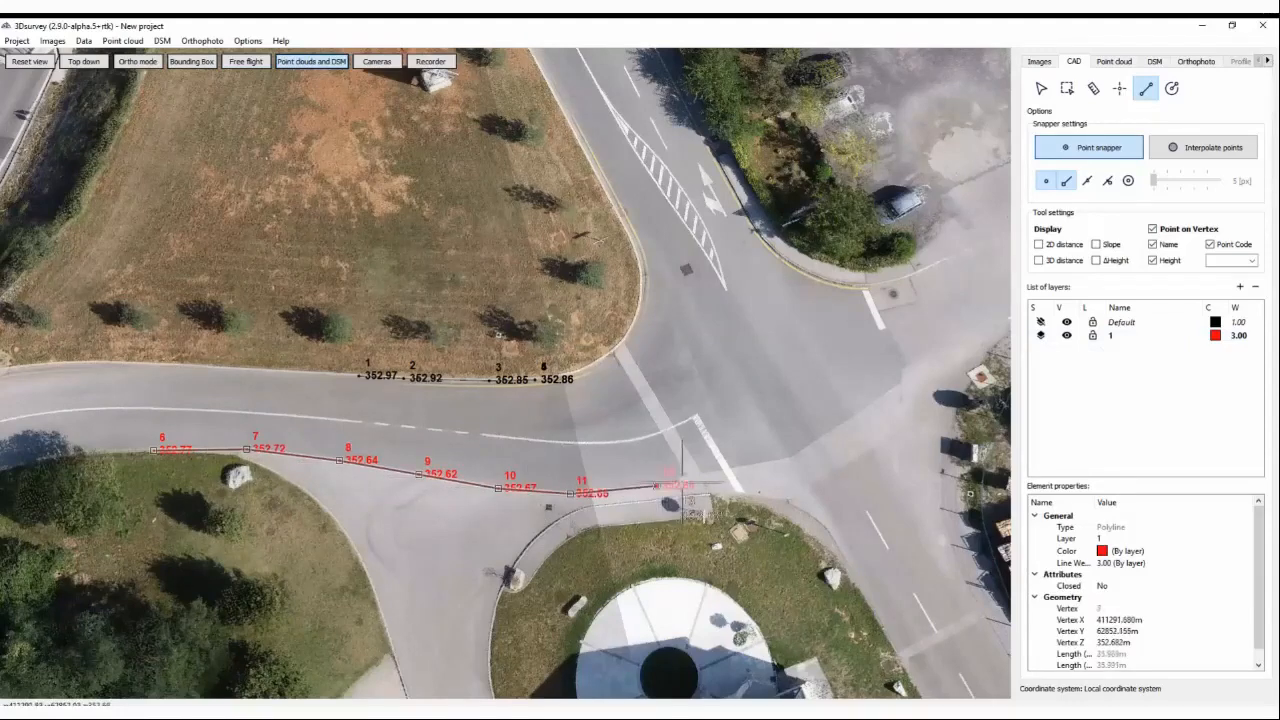
scroll(686, 512, up, 6)
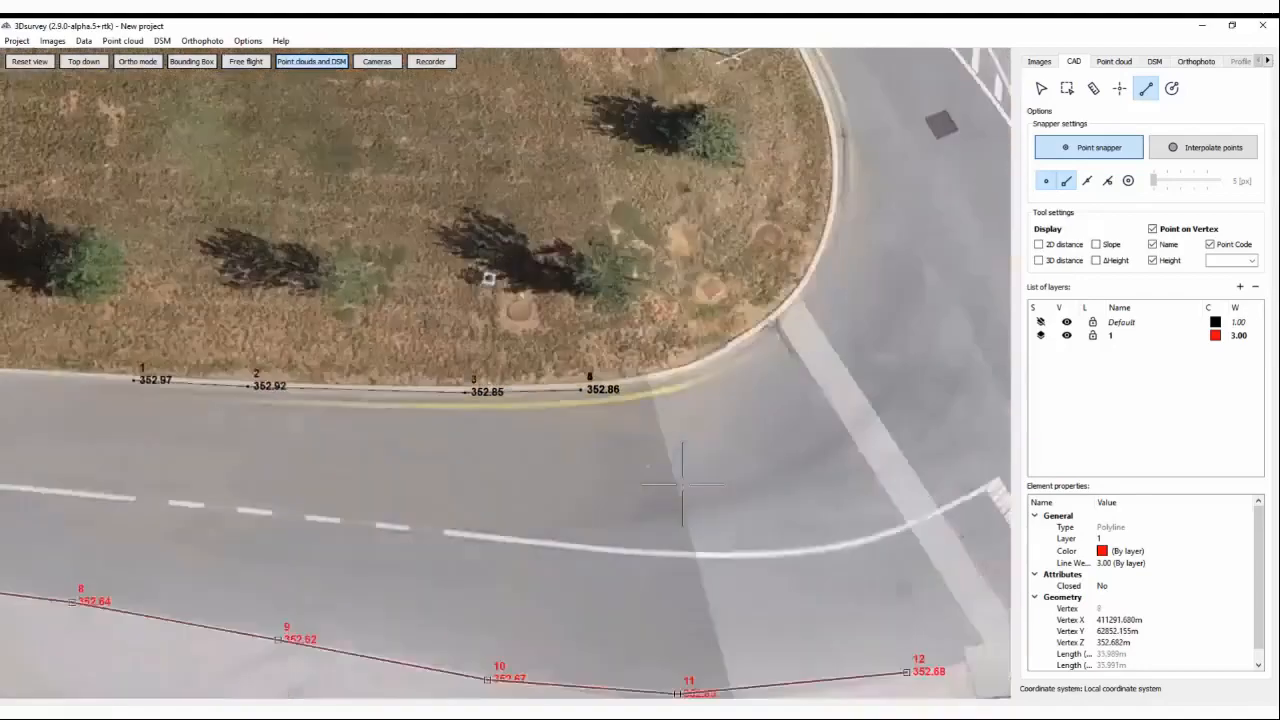
middle_drag(692, 511, 153, 254)
click(613, 526)
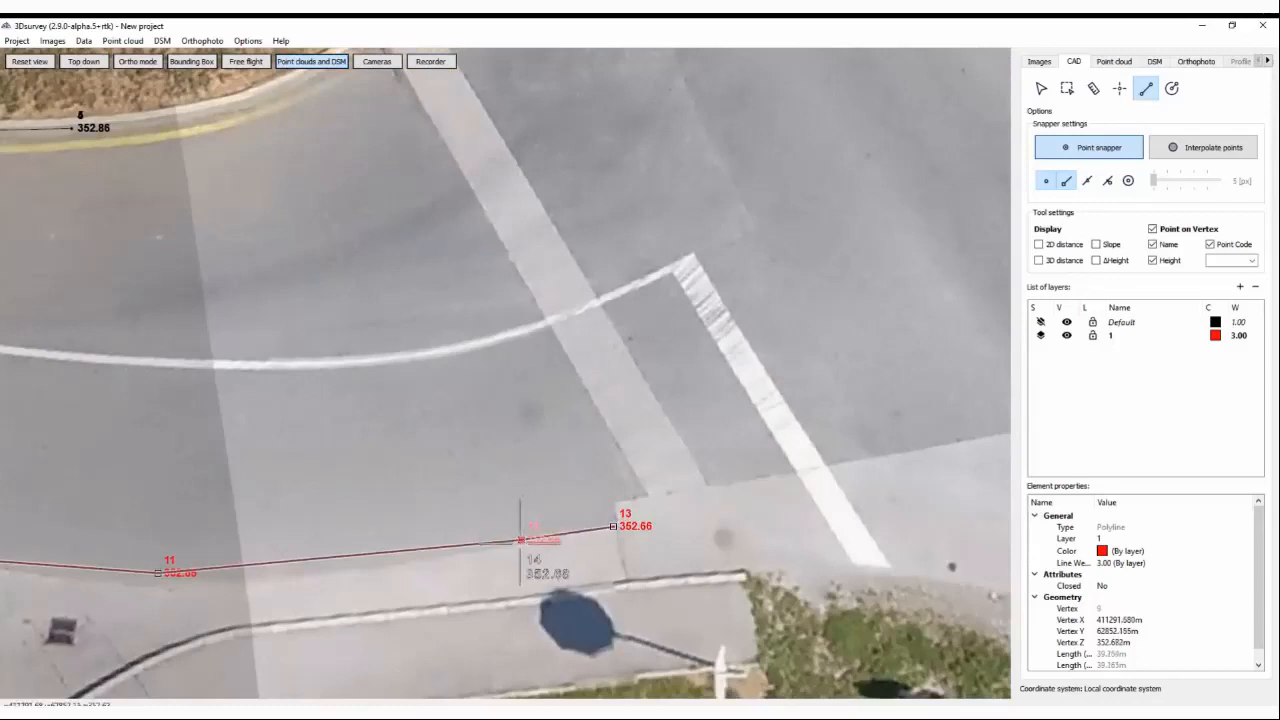
Restrict snapping to line ends and try the red polyline's next vertex on the black polyline's last vertex
click(1066, 181)
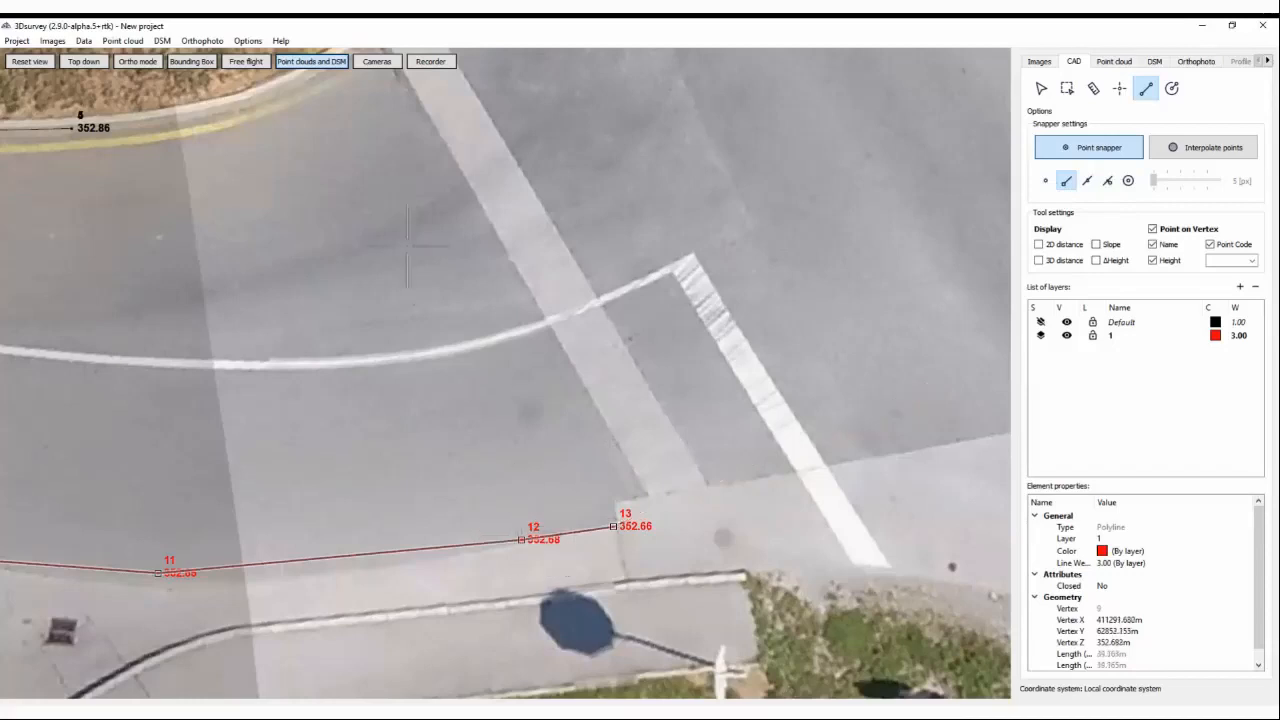
click(71, 128)
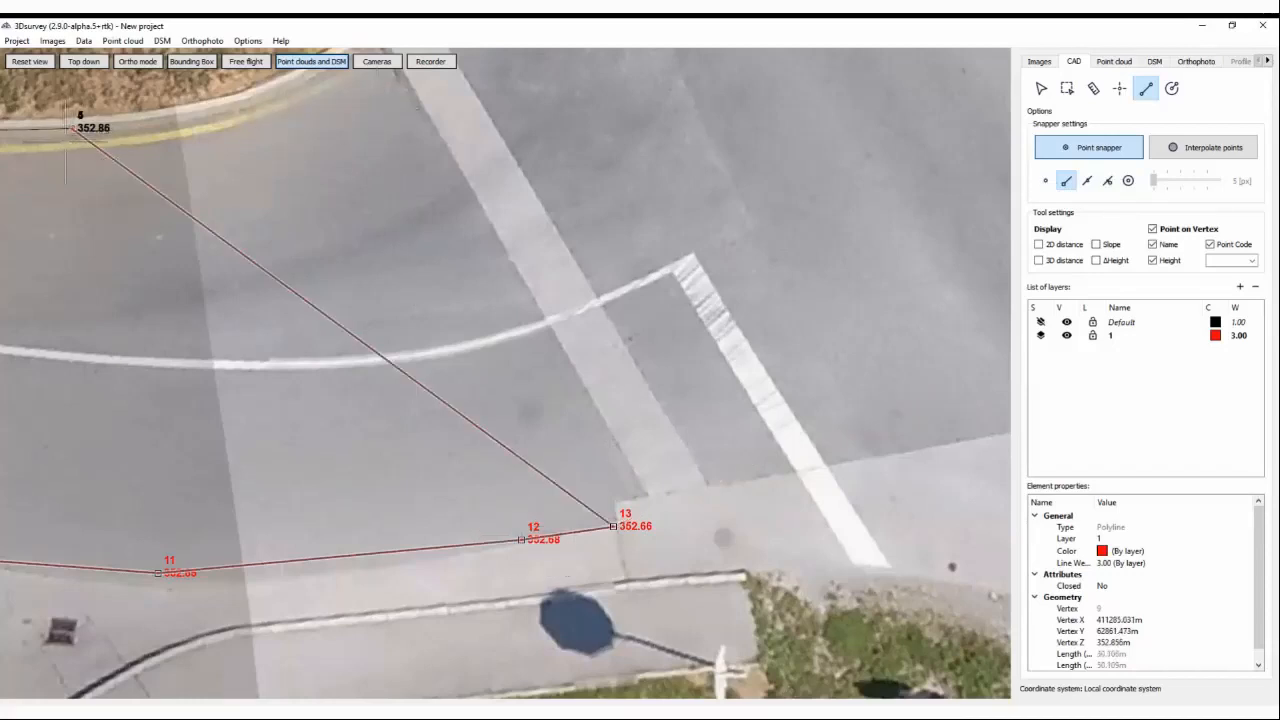
scroll(71, 128, down, 4)
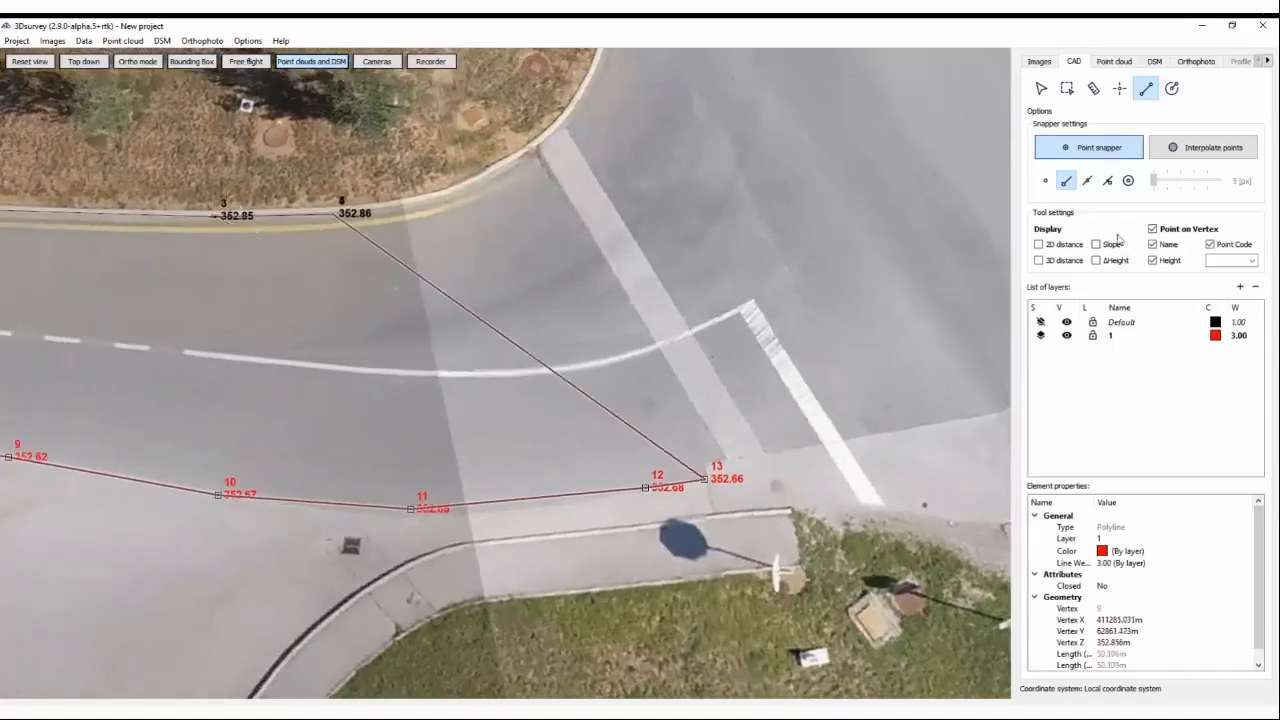
Turn off Point Code and Point on Vertex, and finish the red polyline on the black polyline's third vertex
click(1211, 244)
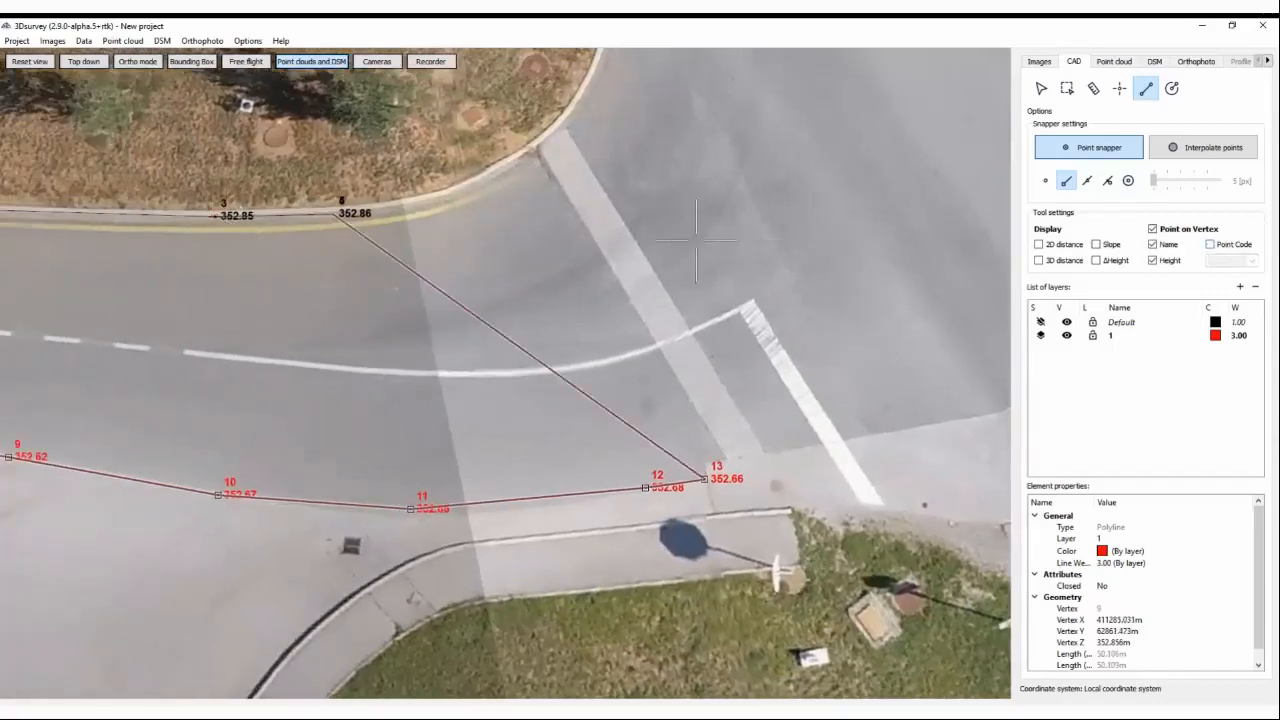
click(1153, 229)
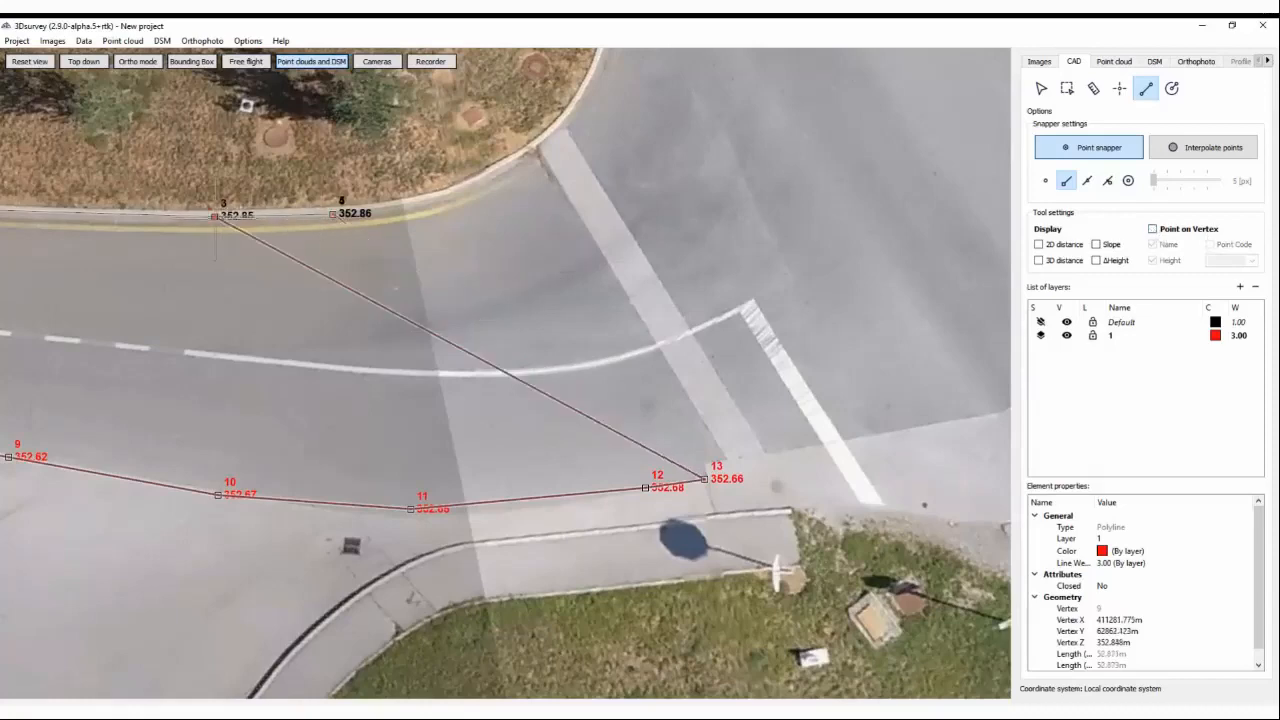
key(Escape)
scroll(244, 300, down, 4)
right_drag(300, 366, 331, 382)
right_drag(331, 382, 345, 350)
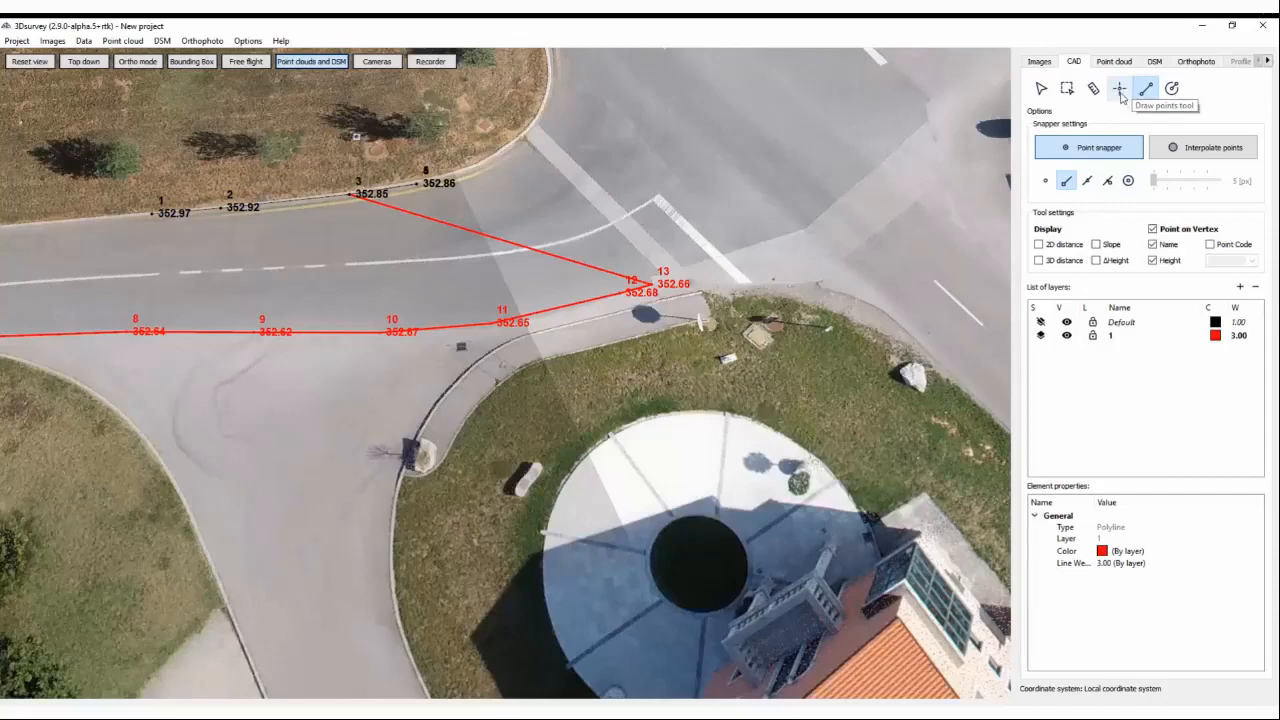
Draw a point on the small white square object beside the round cover, using Interpolate points with a 16 px radius
click(1120, 90)
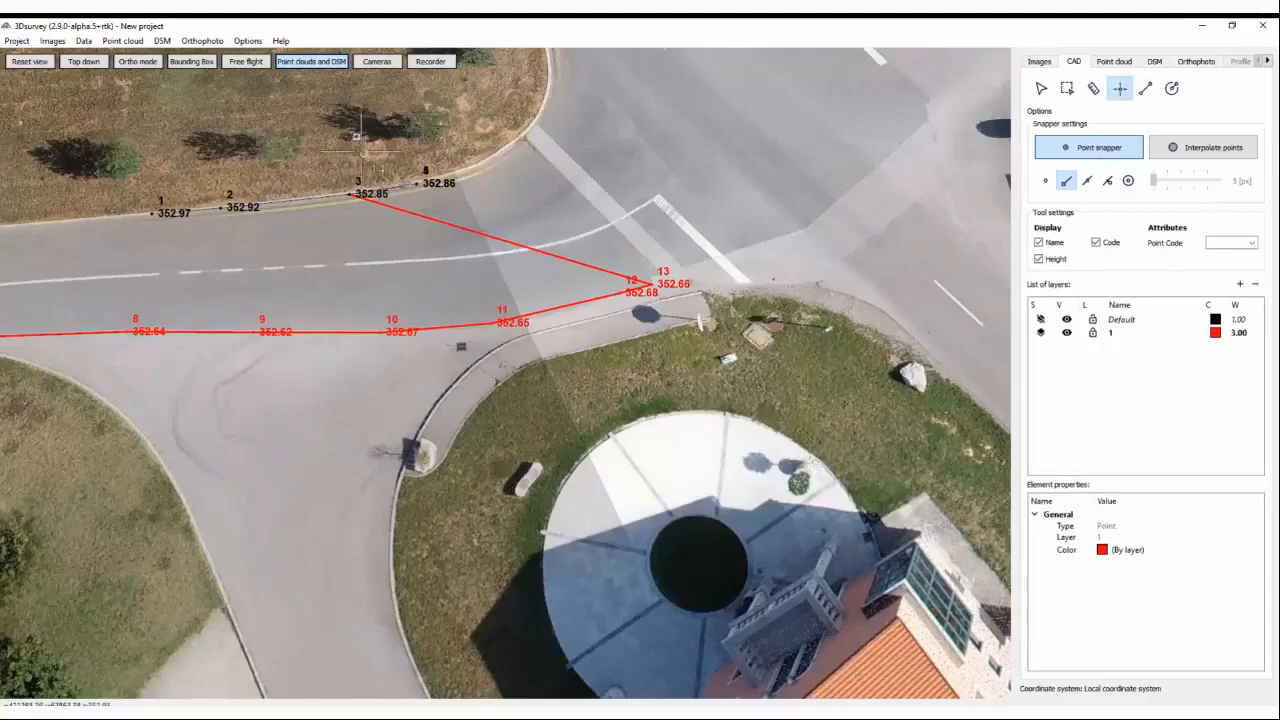
drag(325, 155, 499, 303)
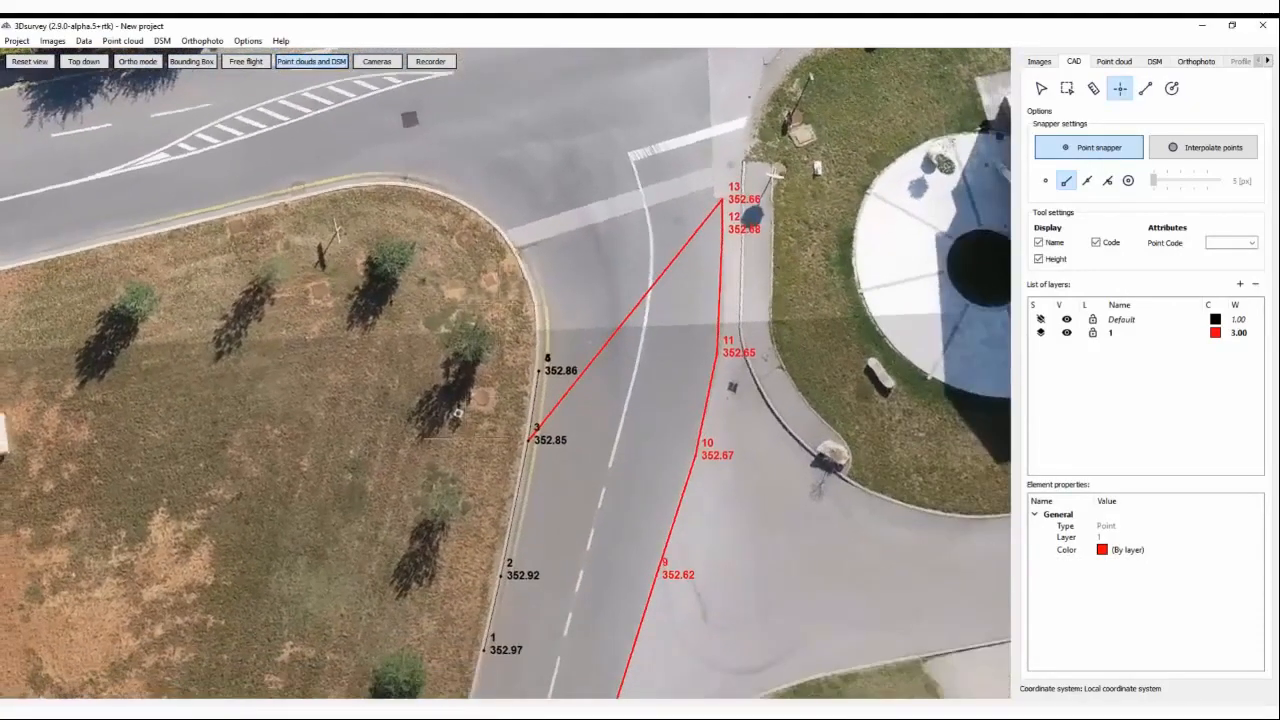
scroll(424, 425, up, 5)
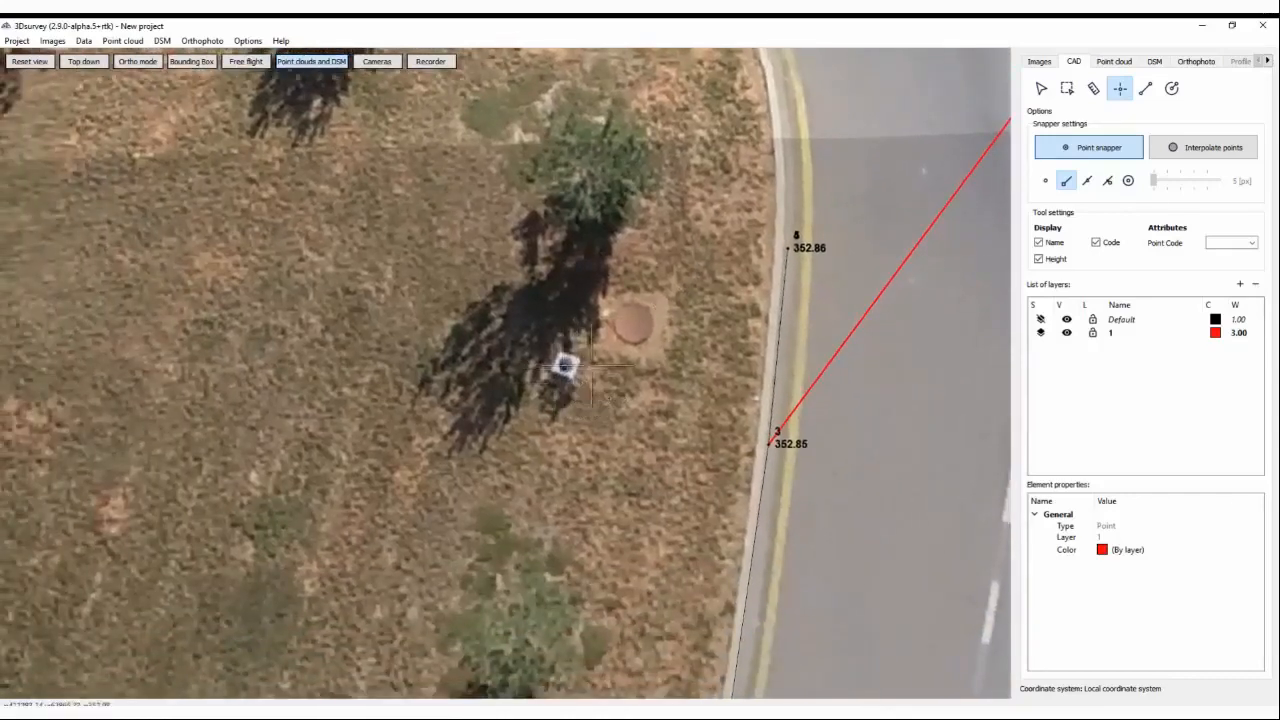
click(1211, 151)
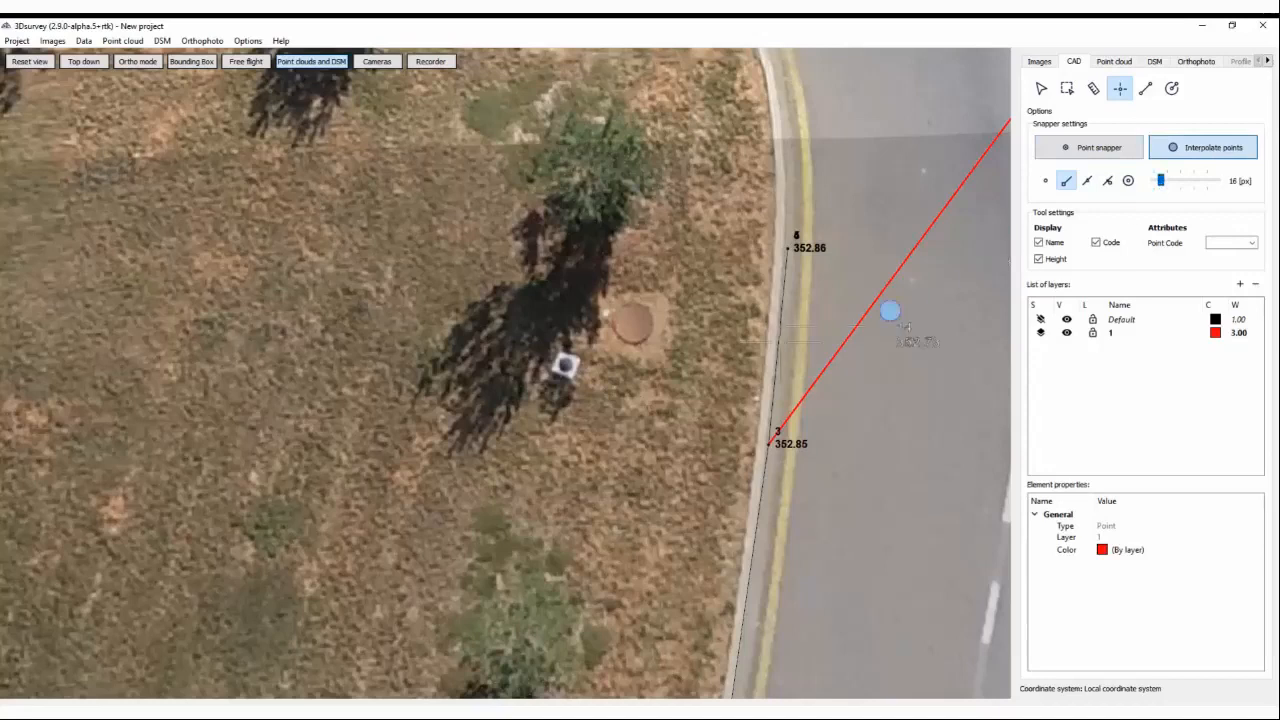
click(566, 366)
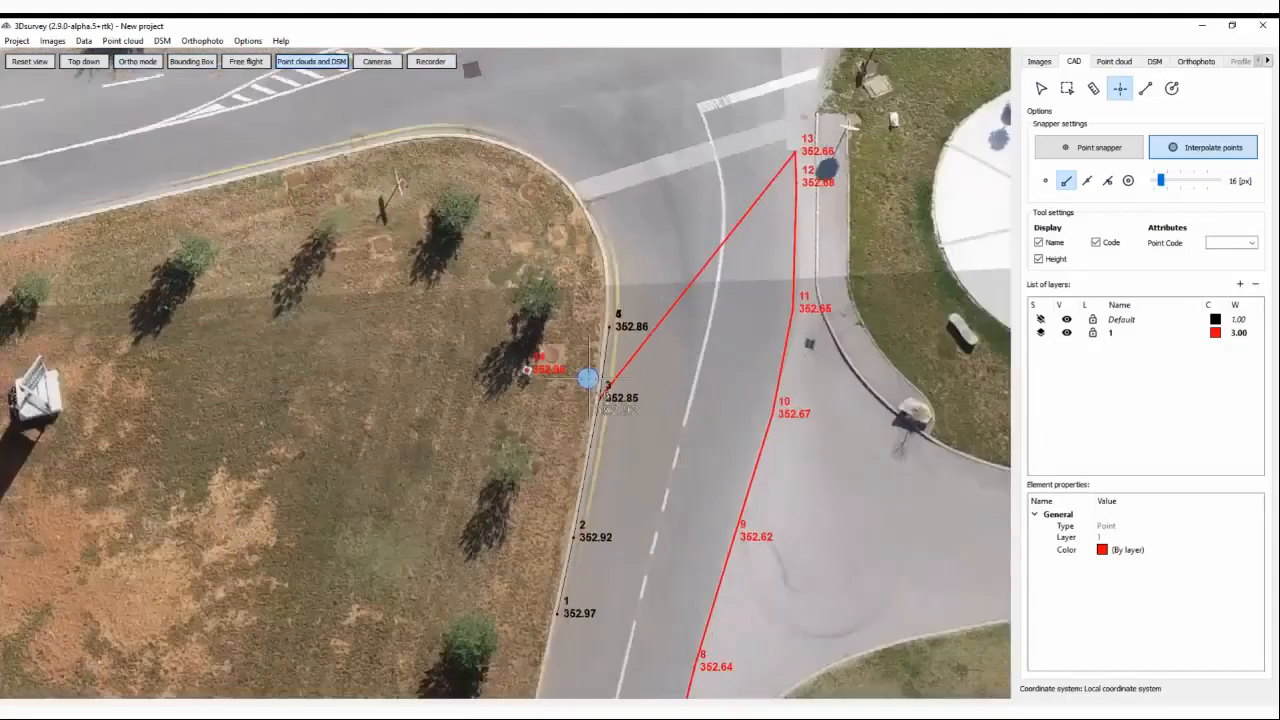
Set the interpolation radius to 25 px and the point code to cover, and place a point on the square manhole cover in the road
scroll(586, 382, down, 5)
middle_drag(488, 200, 615, 469)
scroll(600, 352, up, 6)
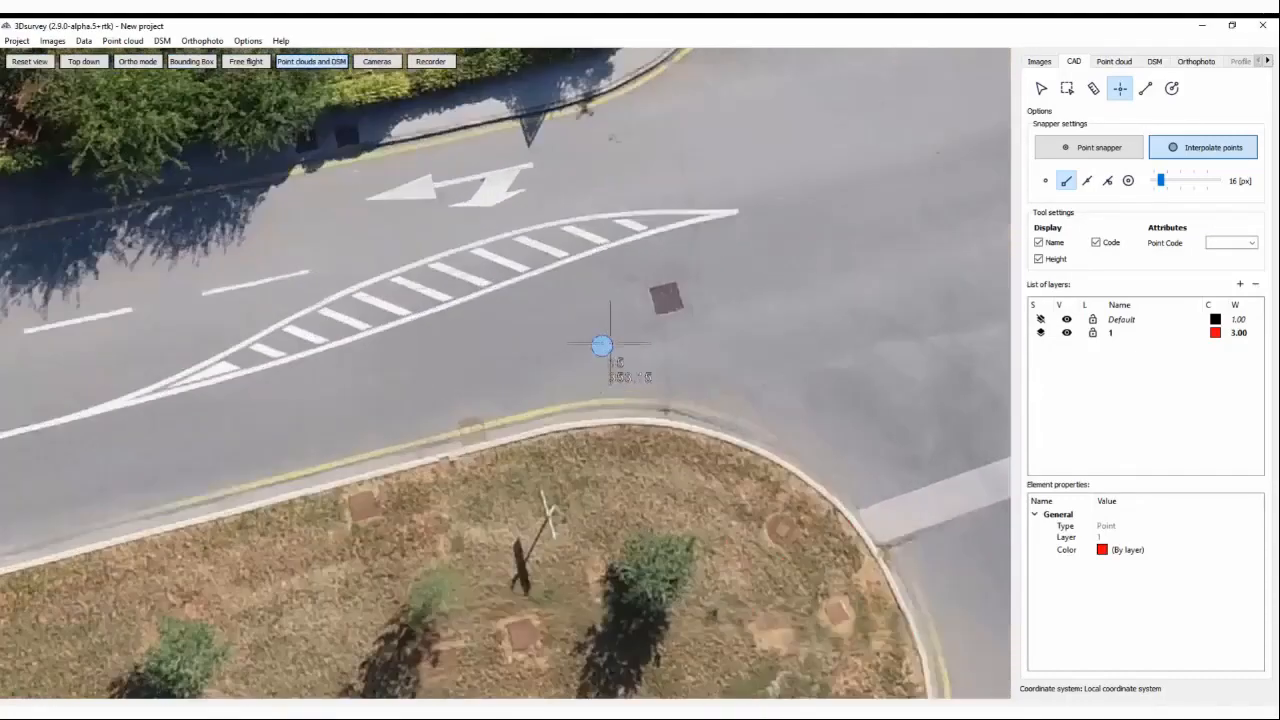
middle_drag(843, 262, 597, 383)
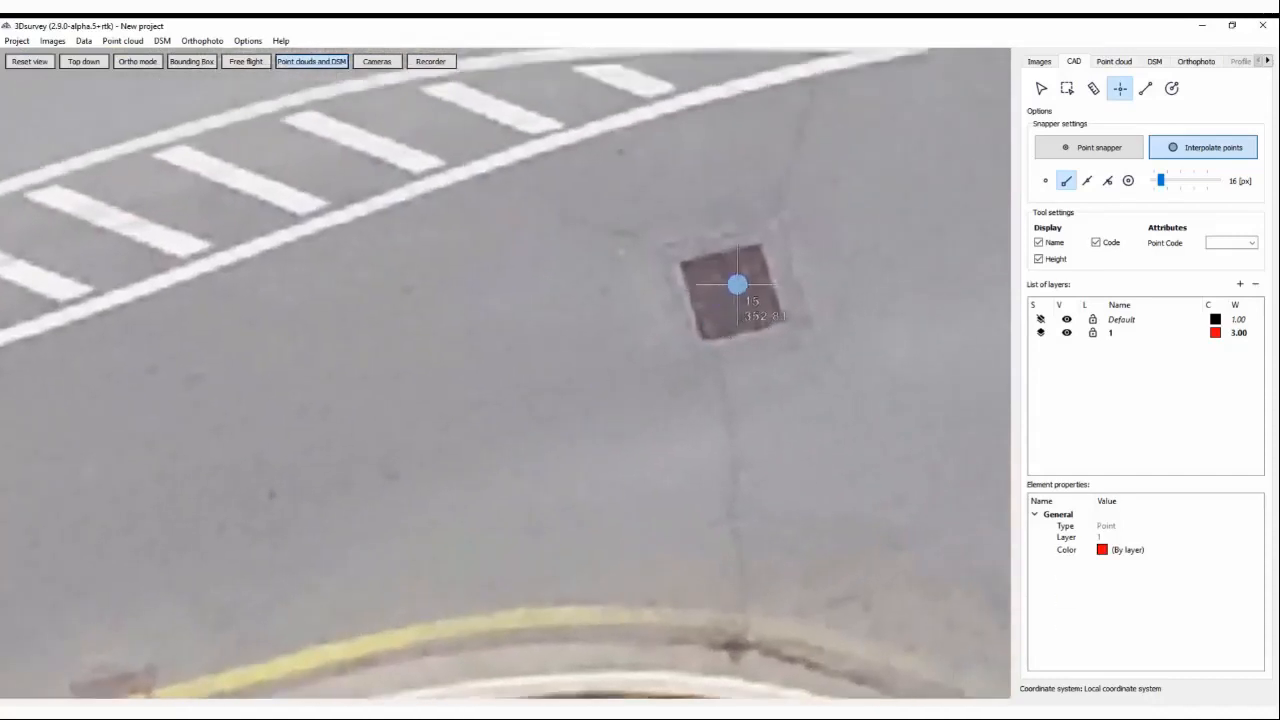
scroll(1170, 193, up, 3)
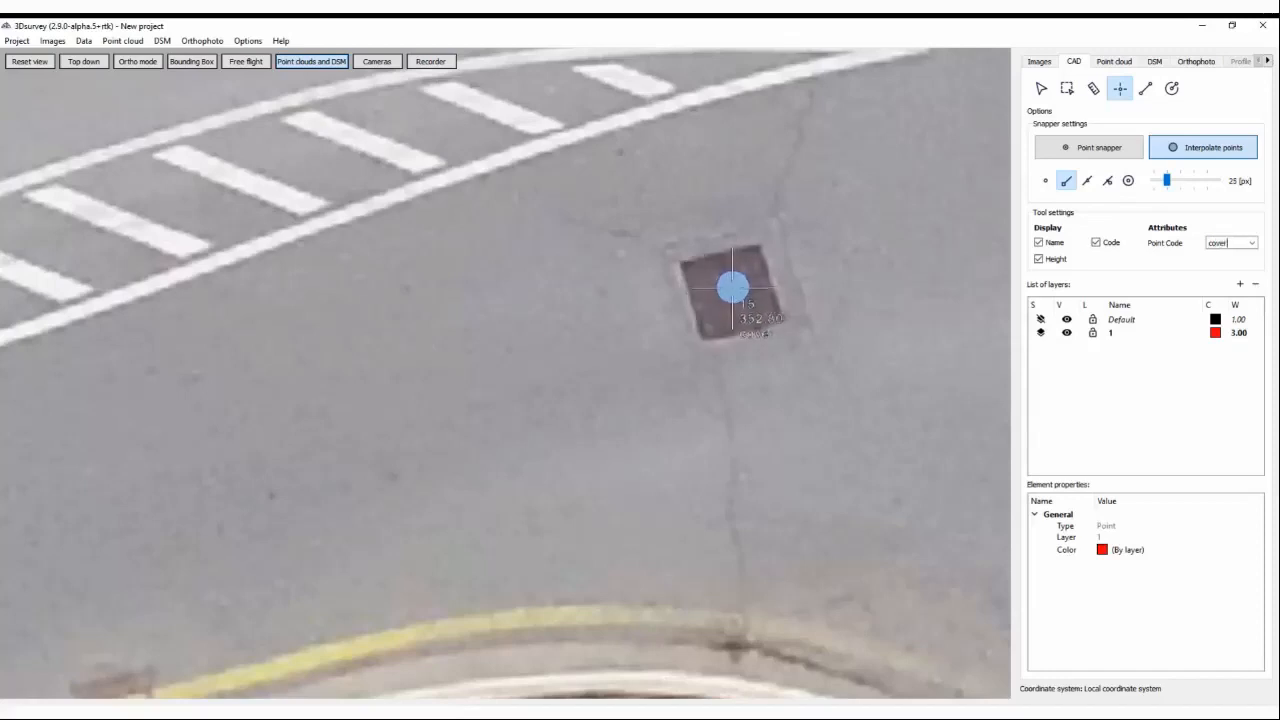
click(731, 290)
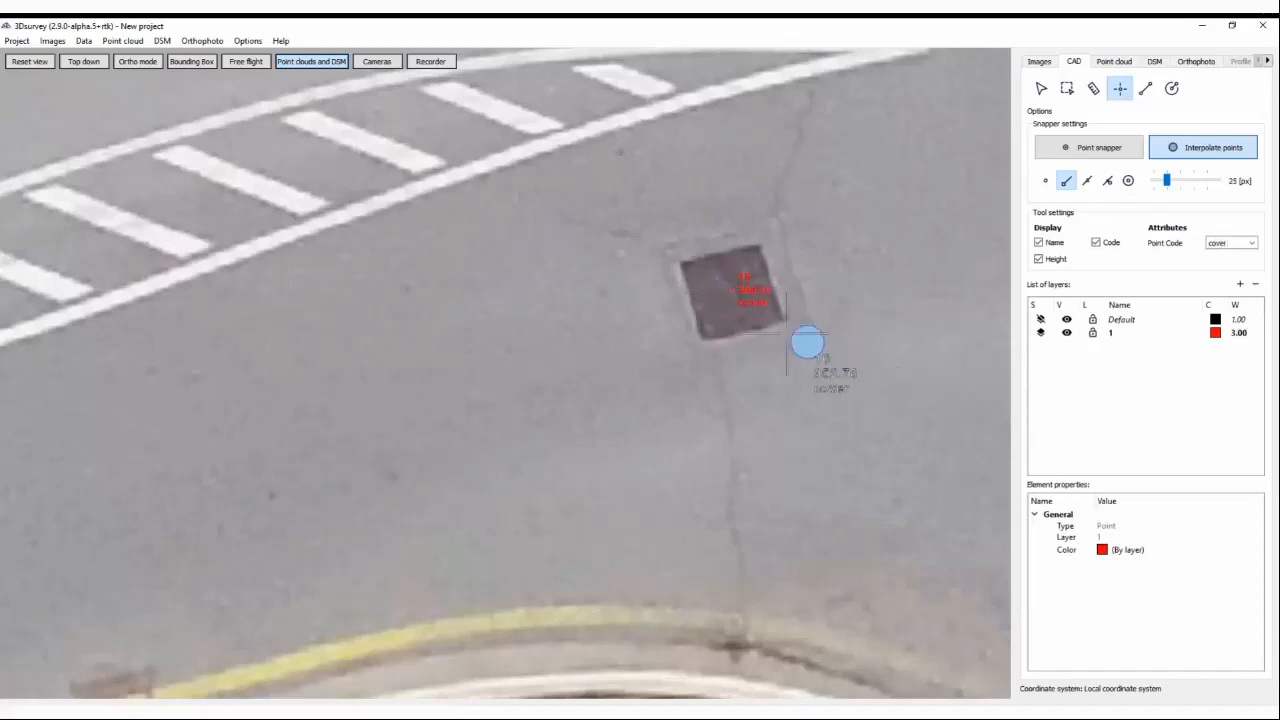
Place cover-coded points on two square covers in the grass and on the cover at the nearby curb
scroll(749, 285, down, 3)
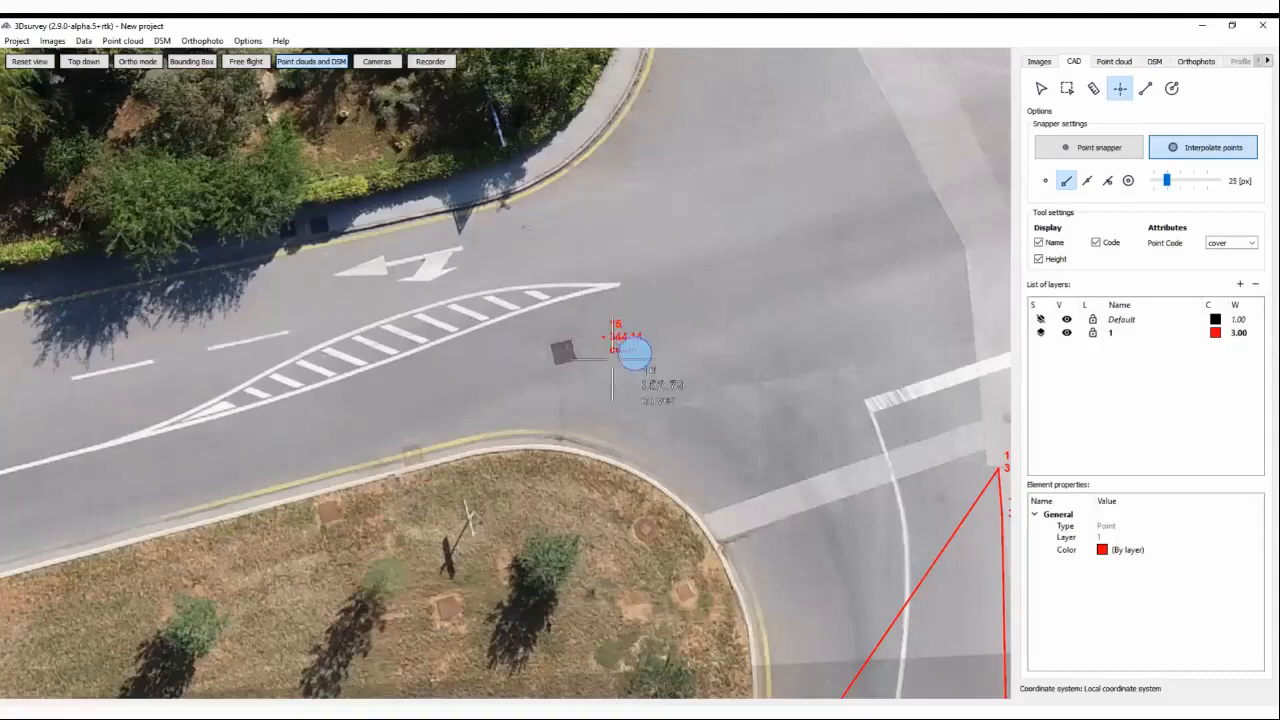
drag(550, 458, 690, 317)
scroll(690, 317, up, 5)
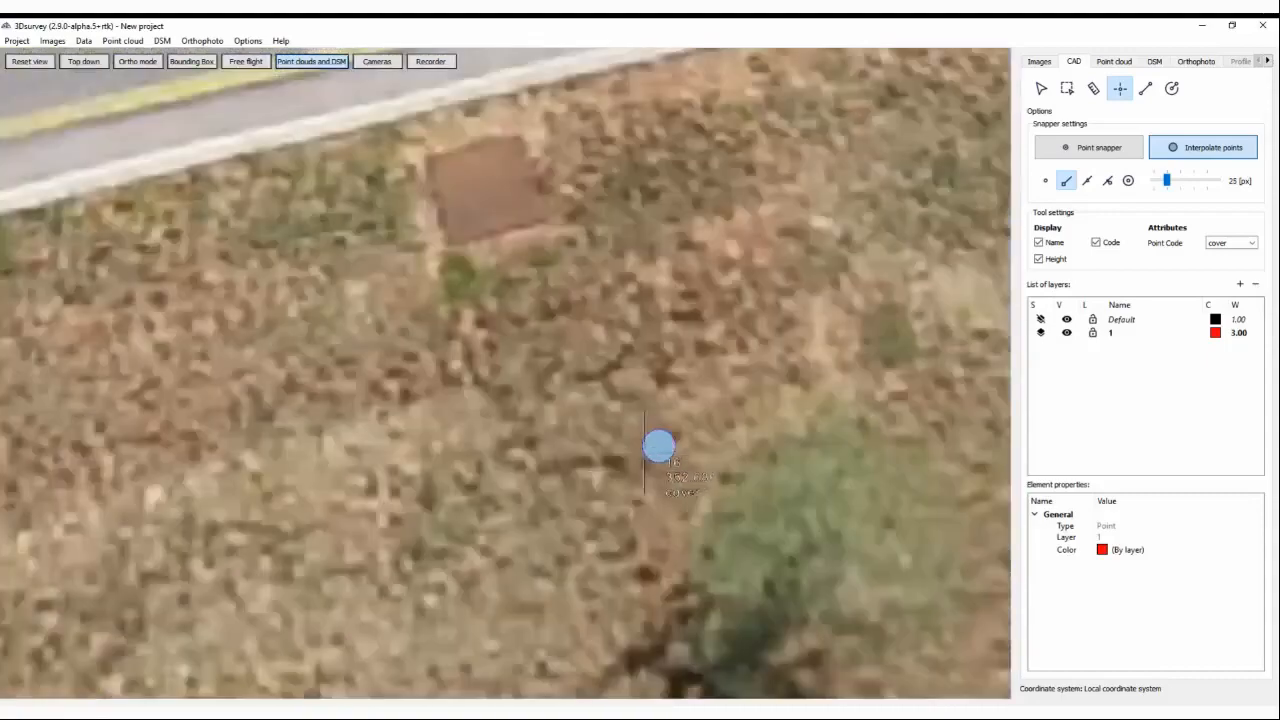
click(485, 184)
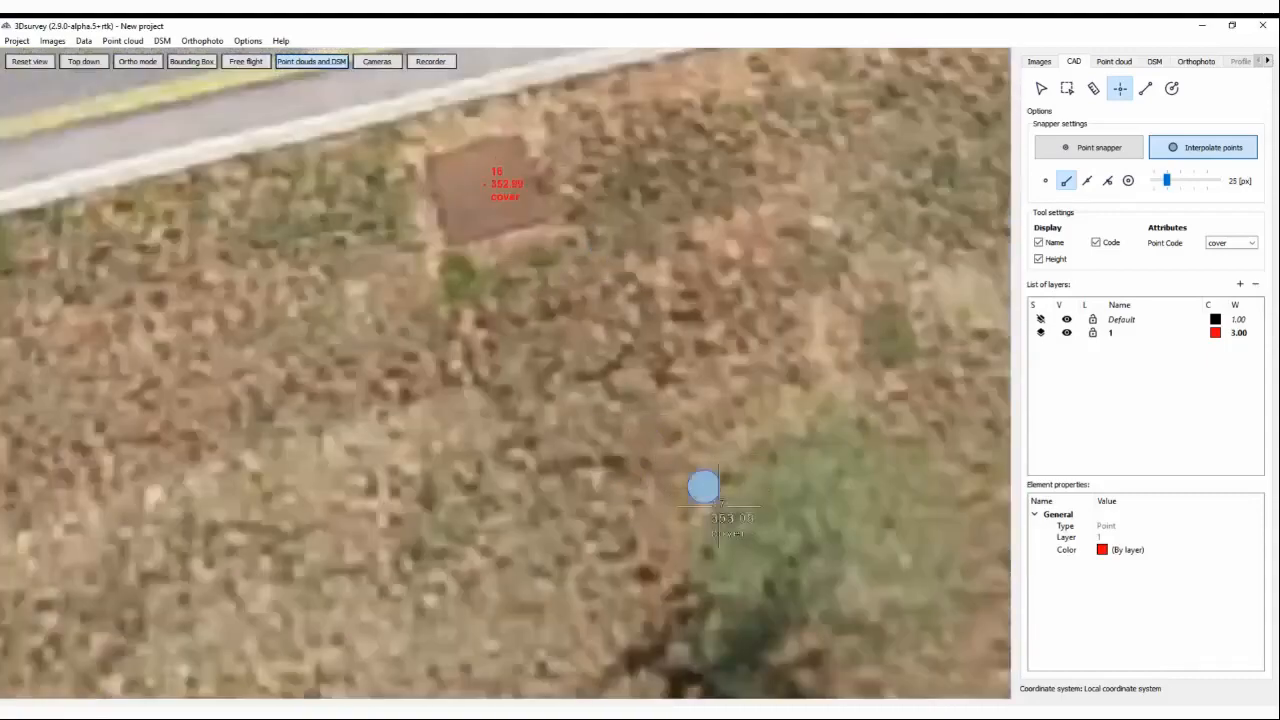
drag(663, 449, 374, 180)
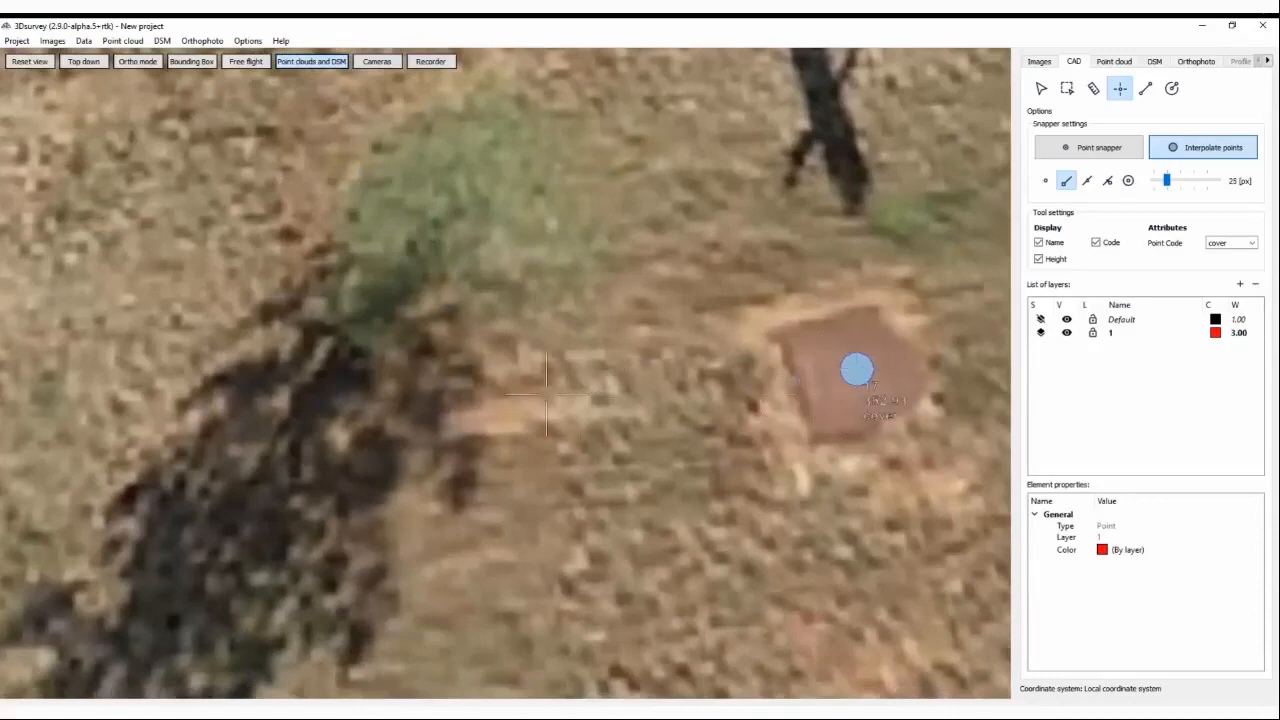
click(856, 370)
scroll(454, 220, down, 10)
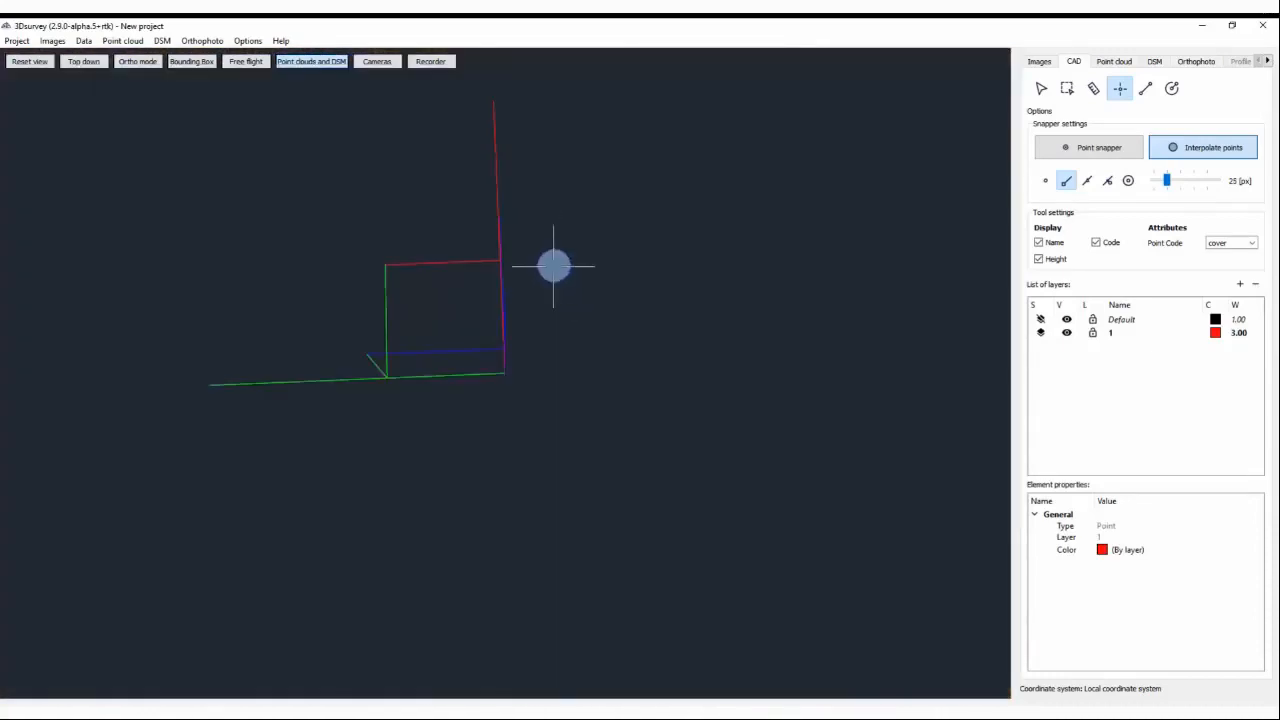
scroll(555, 265, up, 10)
click(606, 223)
scroll(602, 392, down, 4)
Place cover-coded points on the three covers in the grass along the inside of the road bend
drag(791, 414, 355, 245)
scroll(816, 477, up, 5)
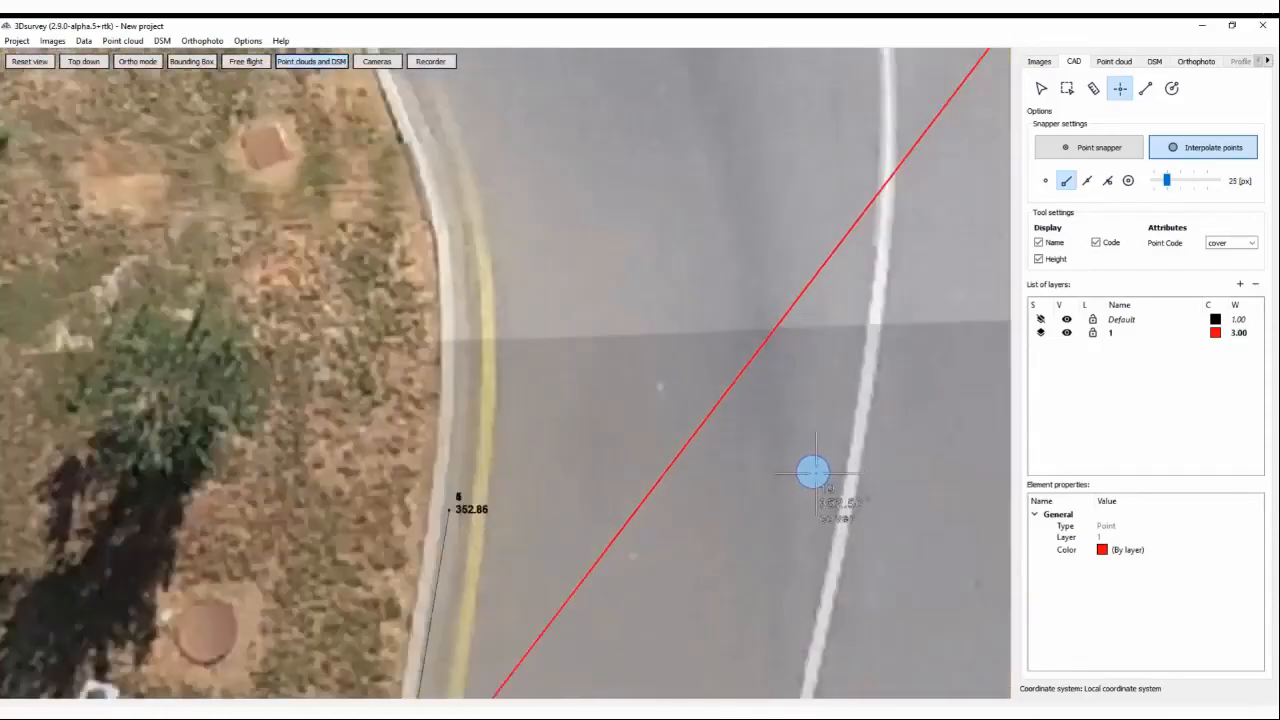
scroll(813, 472, down, 3)
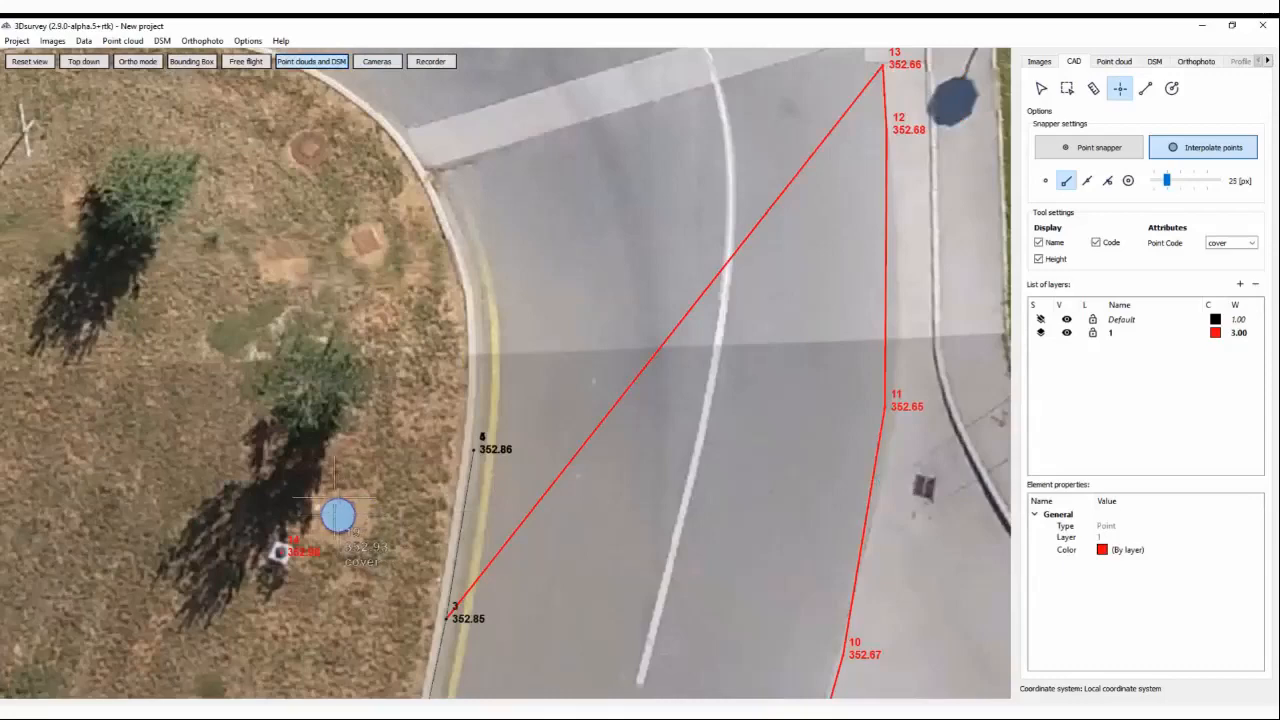
click(338, 515)
click(367, 241)
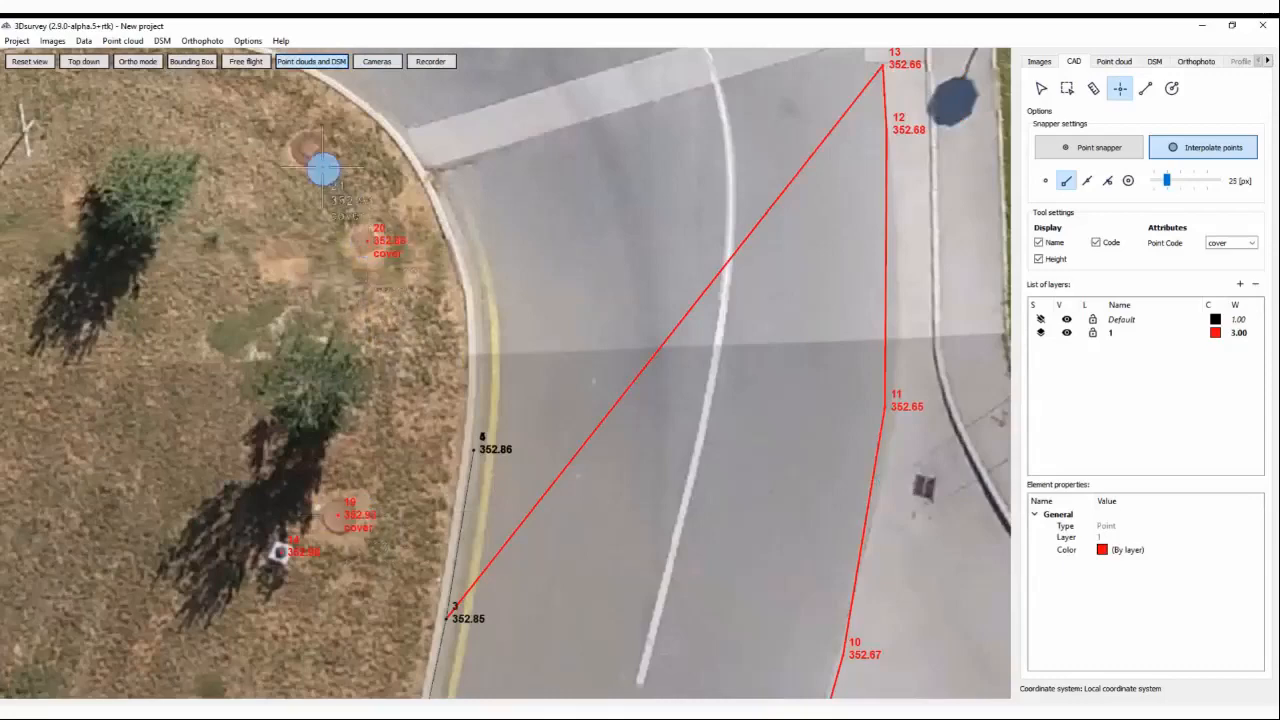
click(307, 146)
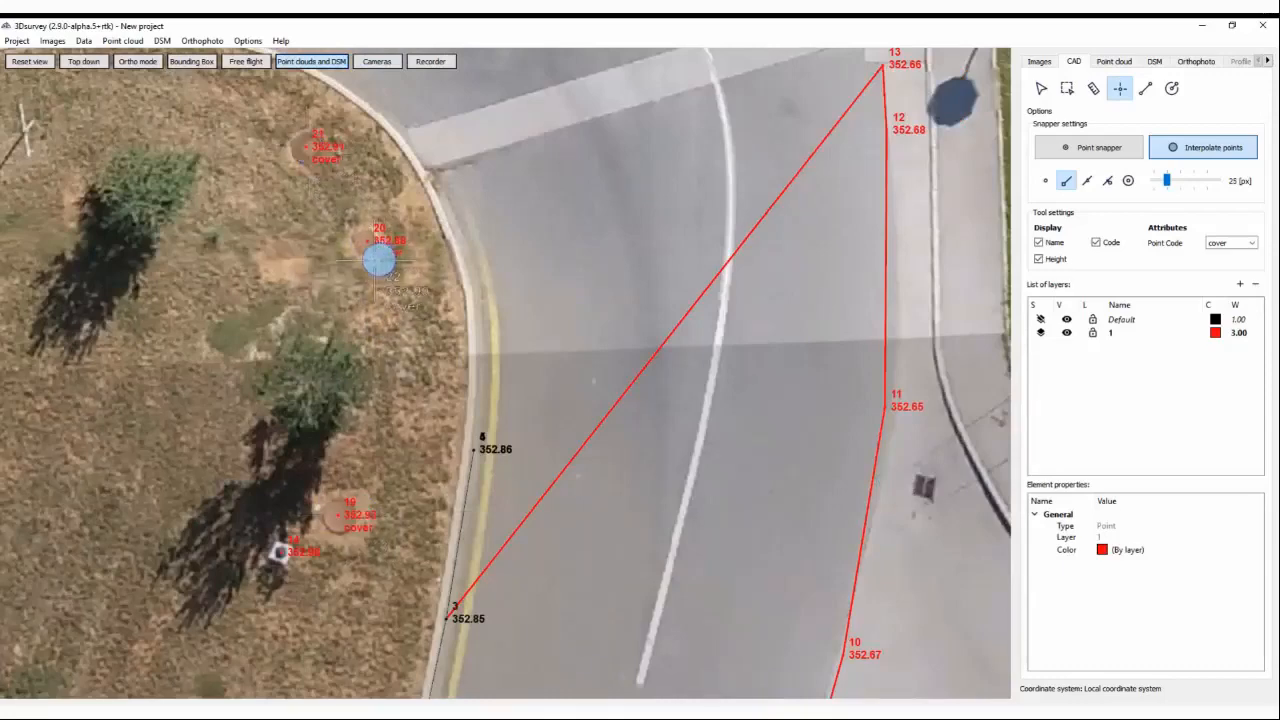
Measure the 3D distance across the road just beyond the red polyline's first vertex, using Point snapper instead of interpolation
scroll(423, 286, down, 4)
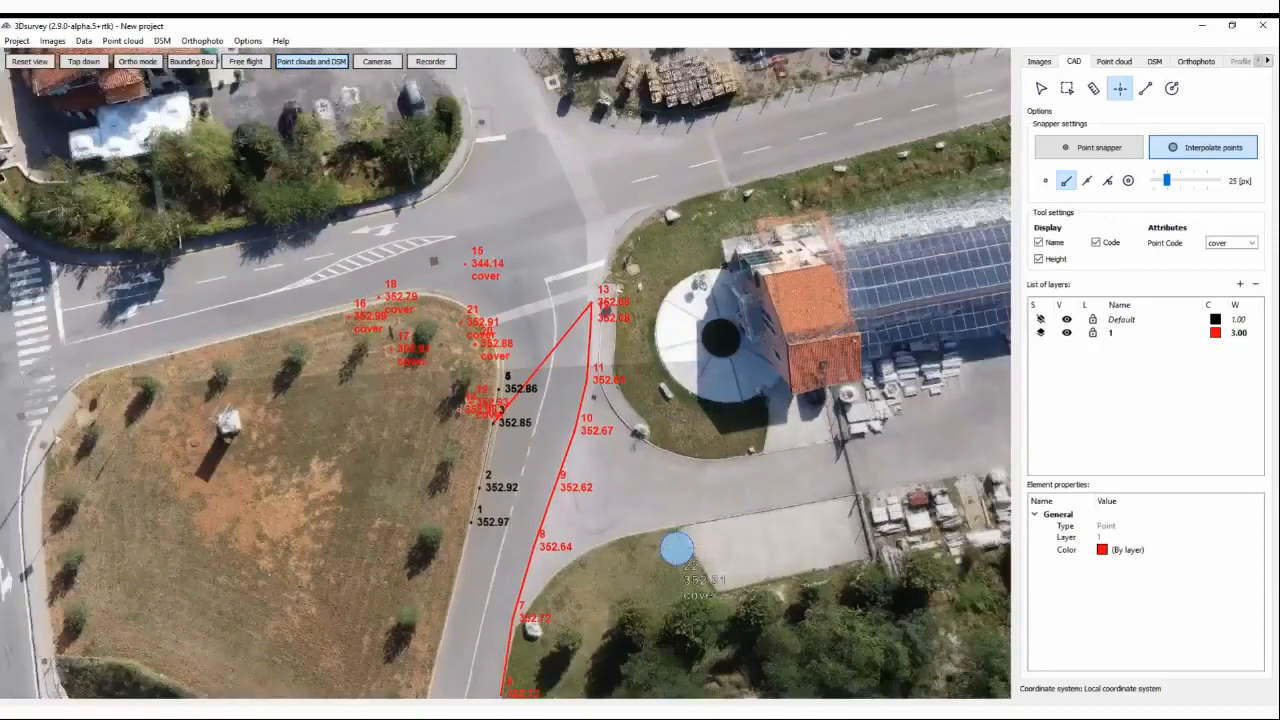
click(1095, 90)
middle_drag(632, 522, 816, 392)
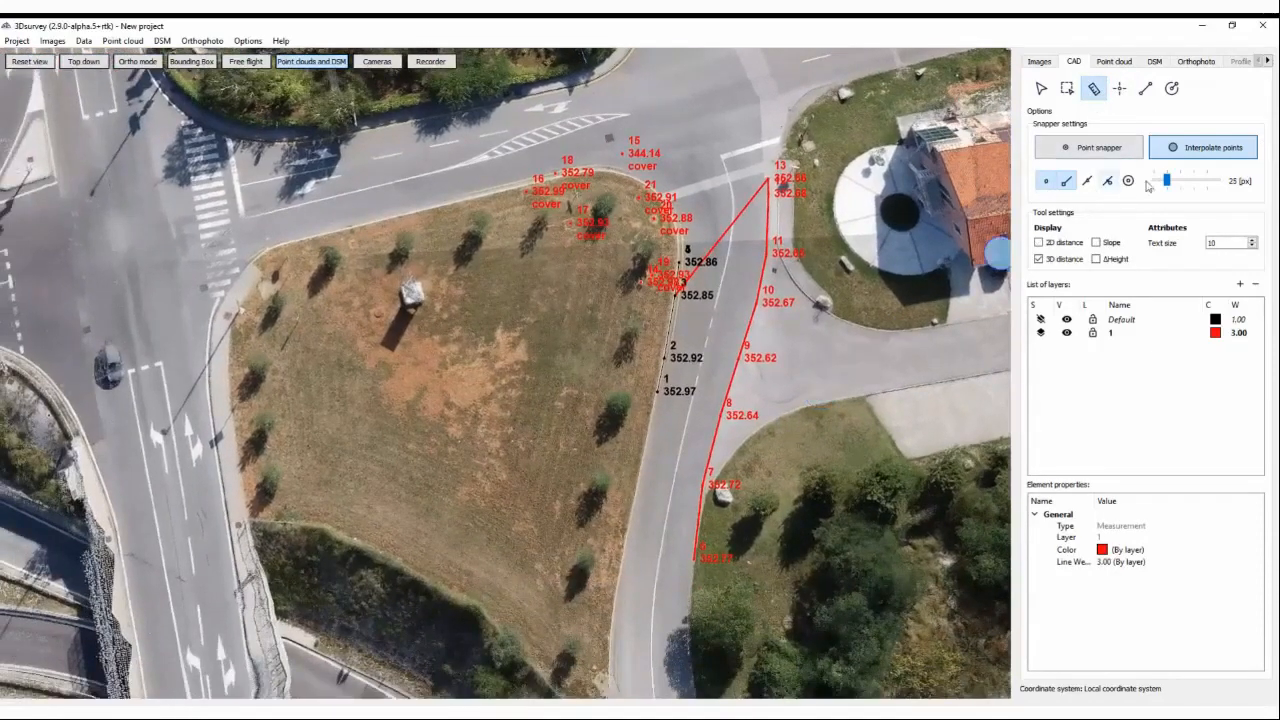
click(1110, 152)
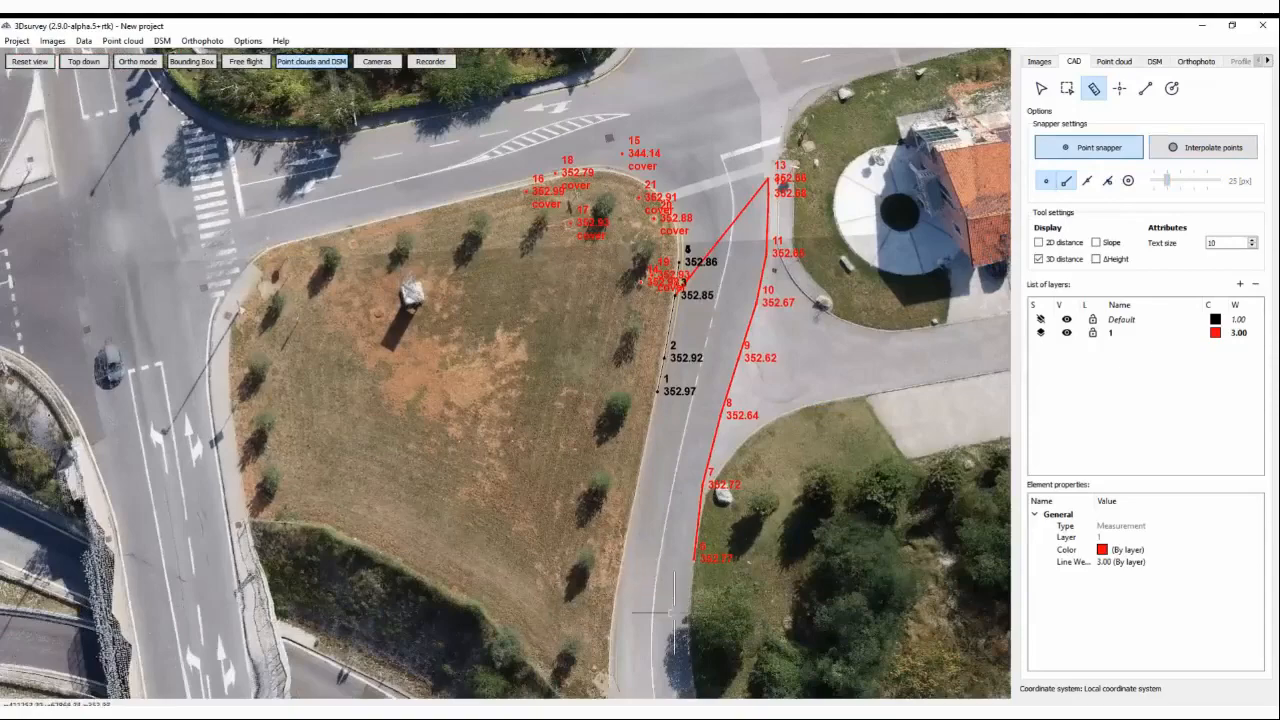
middle_drag(673, 570, 704, 418)
scroll(722, 448, up, 3)
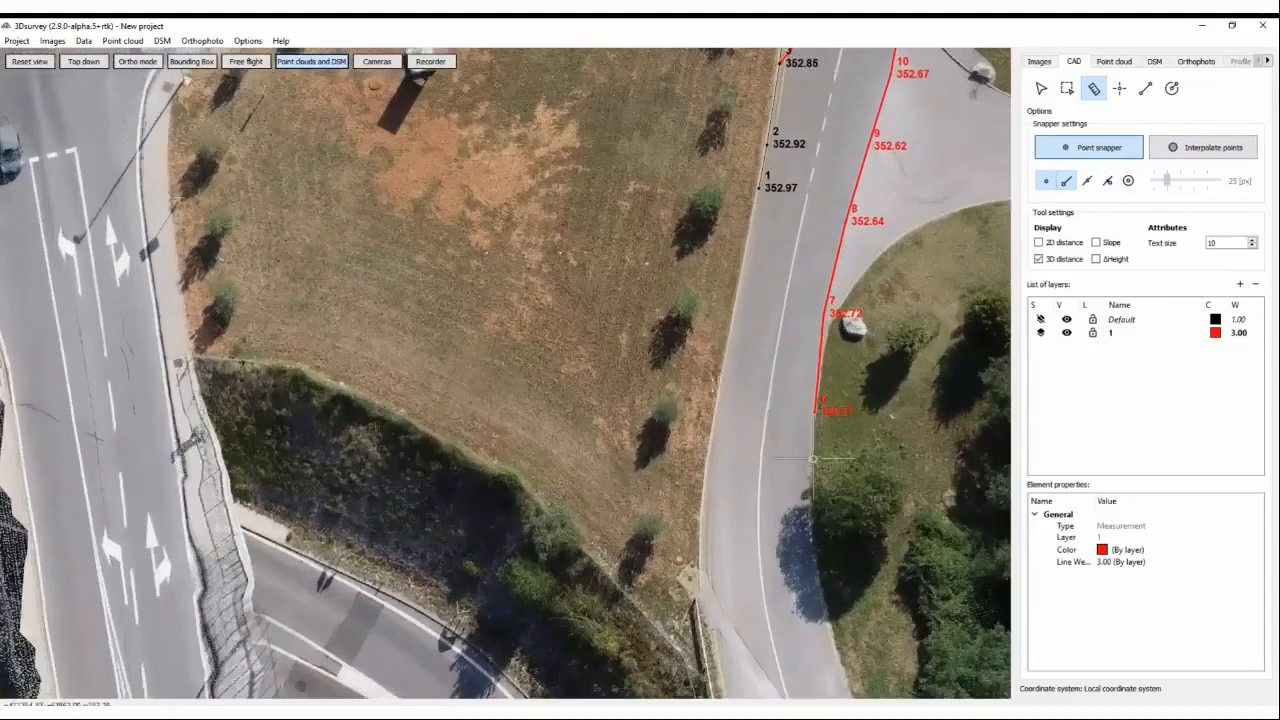
scroll(812, 480, up, 4)
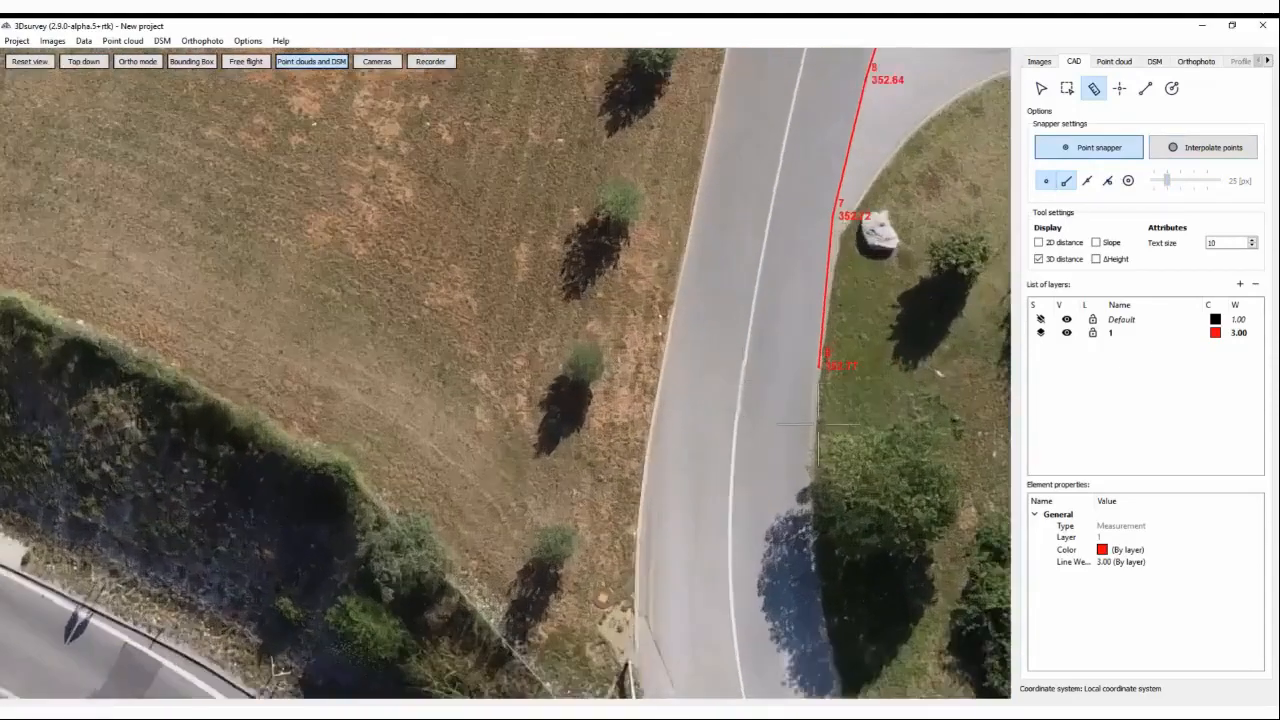
click(817, 422)
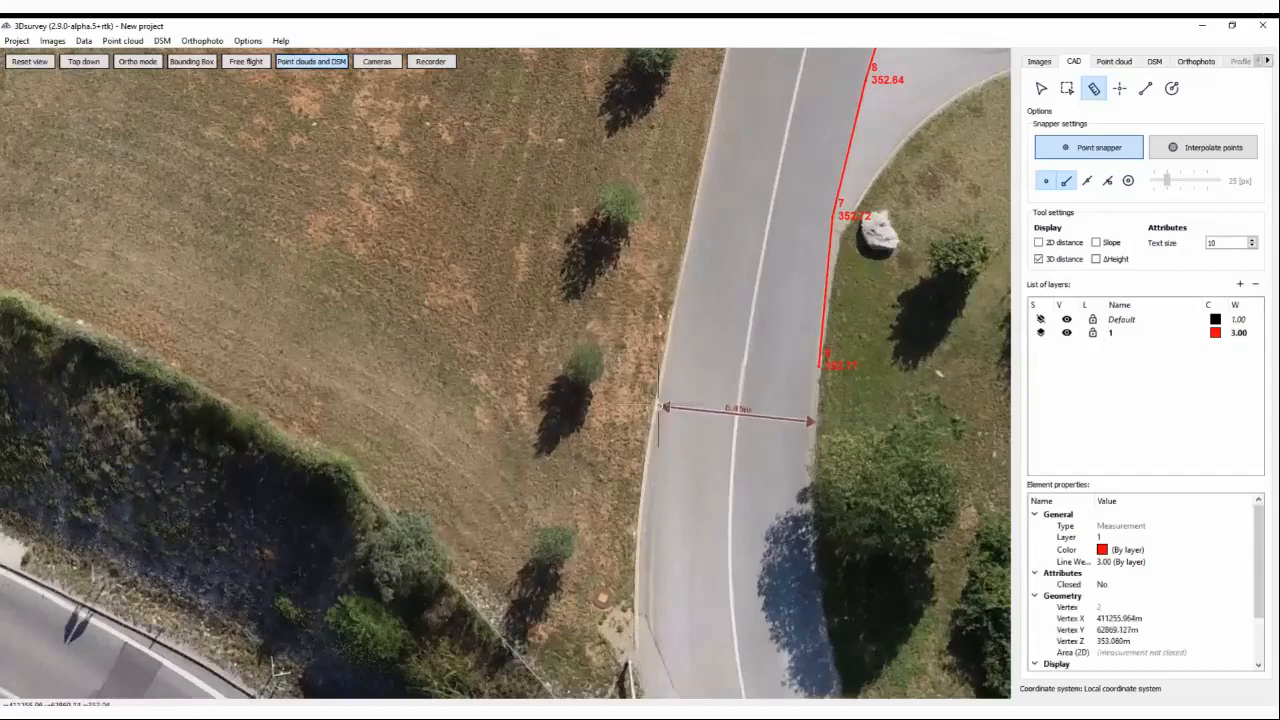
click(660, 406)
scroll(660, 406, up, 3)
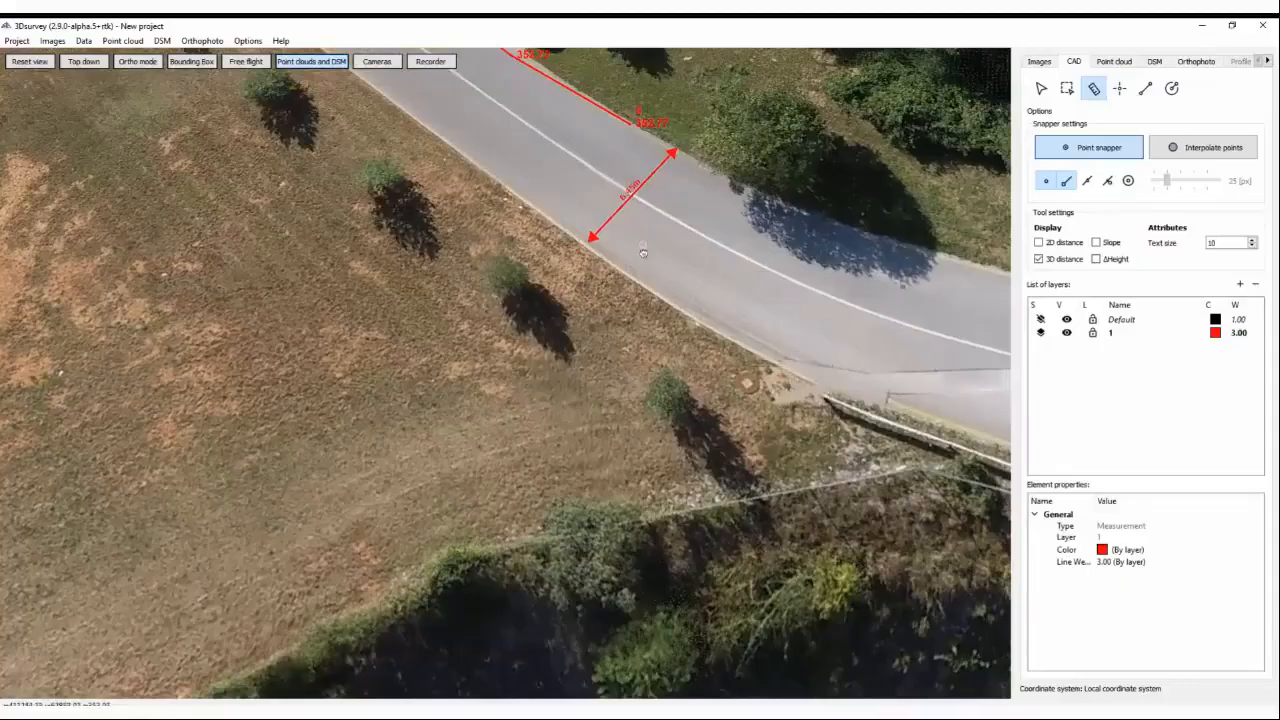
Increase the point cloud's point render size to nearly the middle of its range to fill in the orange-roofed building
scroll(792, 366, down, 3)
scroll(510, 284, down, 2)
middle_drag(510, 284, 660, 245)
middle_drag(270, 240, 635, 530)
scroll(520, 364, up, 2)
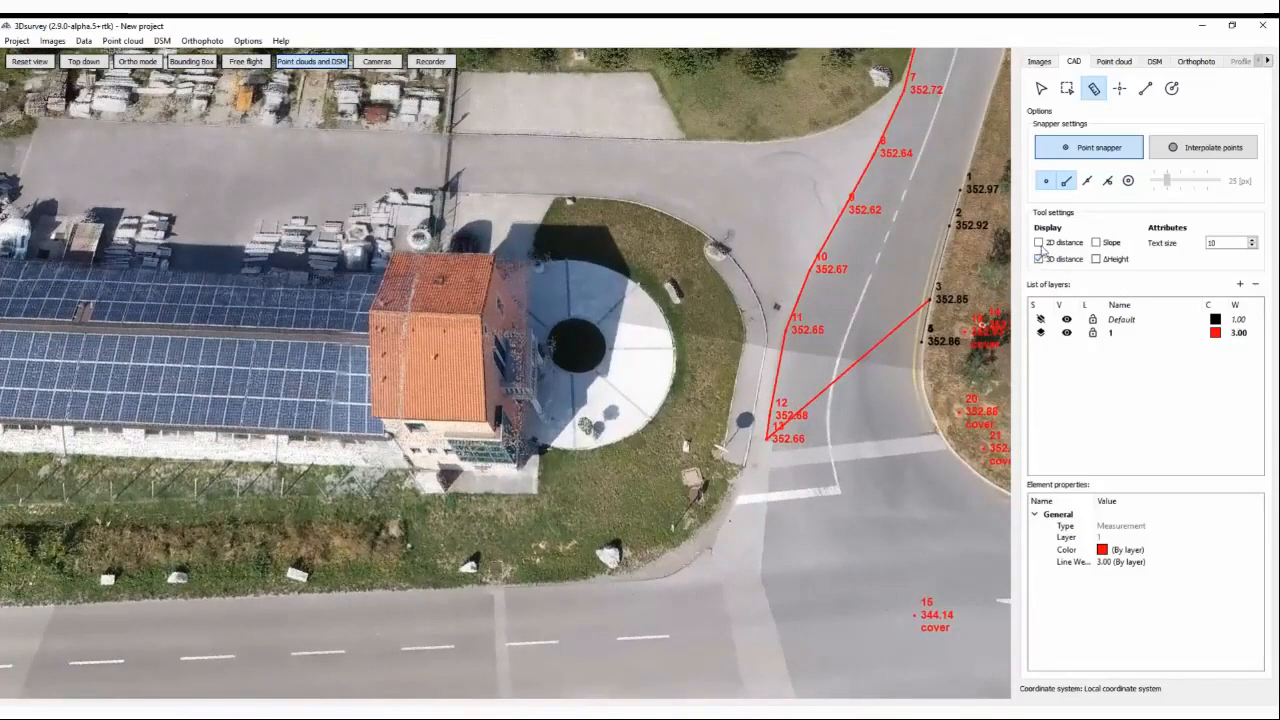
mouse_move(628, 436)
middle_down()
mouse_move(626, 450)
mouse_move(580, 462)
mouse_move(674, 400)
mouse_move(632, 432)
middle_up()
click(1113, 61)
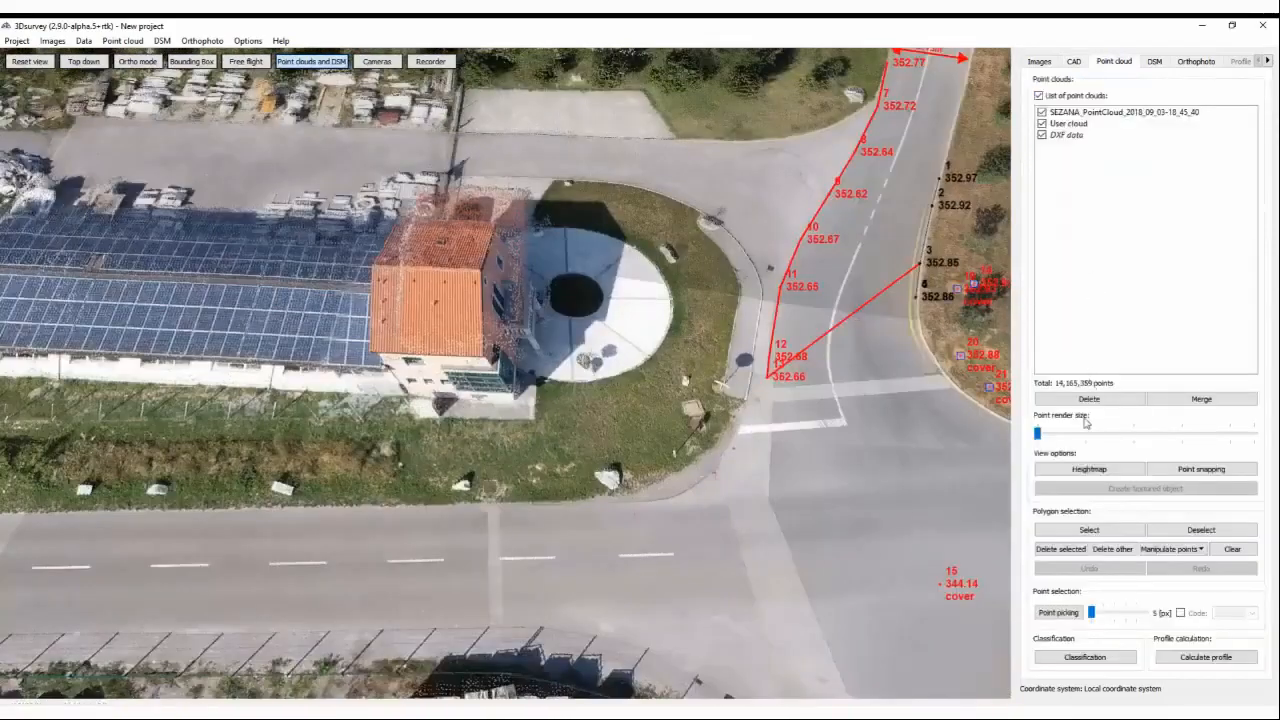
drag(1040, 438, 1137, 440)
middle_drag(659, 327, 549, 352)
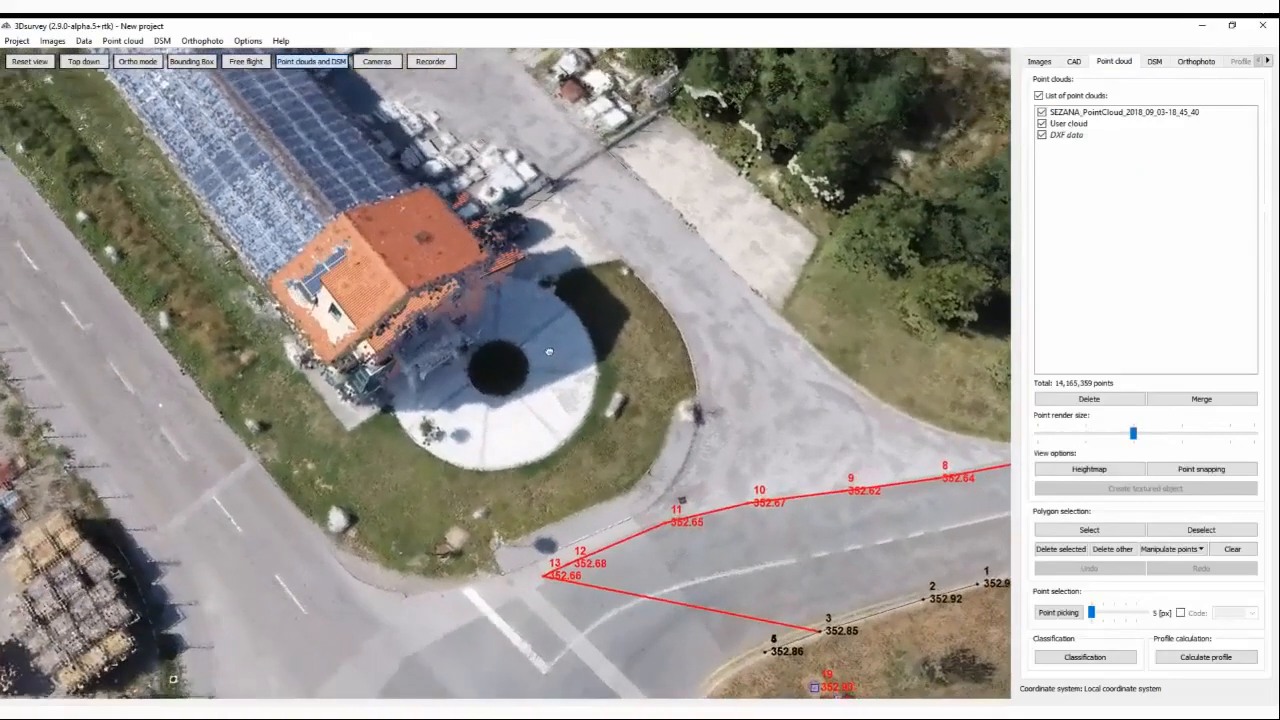
Measure from the orange roof's edge down to the paved ground, displaying ΔHeight instead of 3D distance
click(1074, 62)
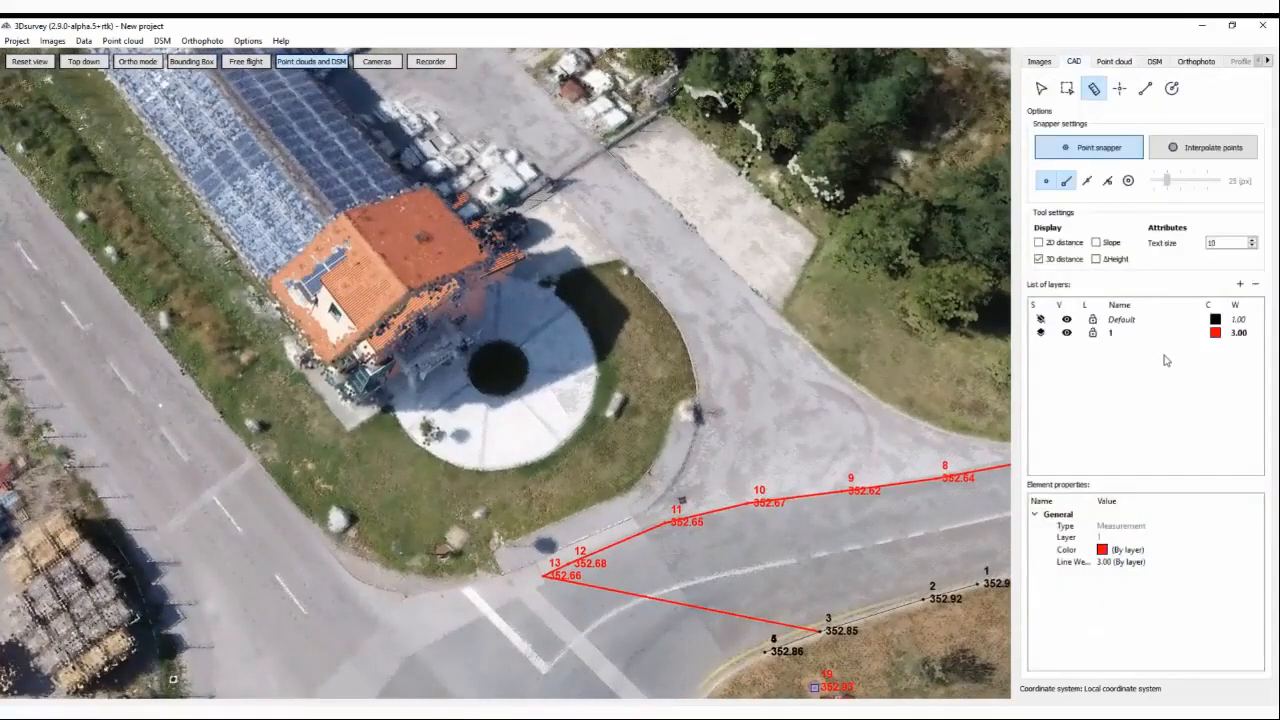
click(407, 287)
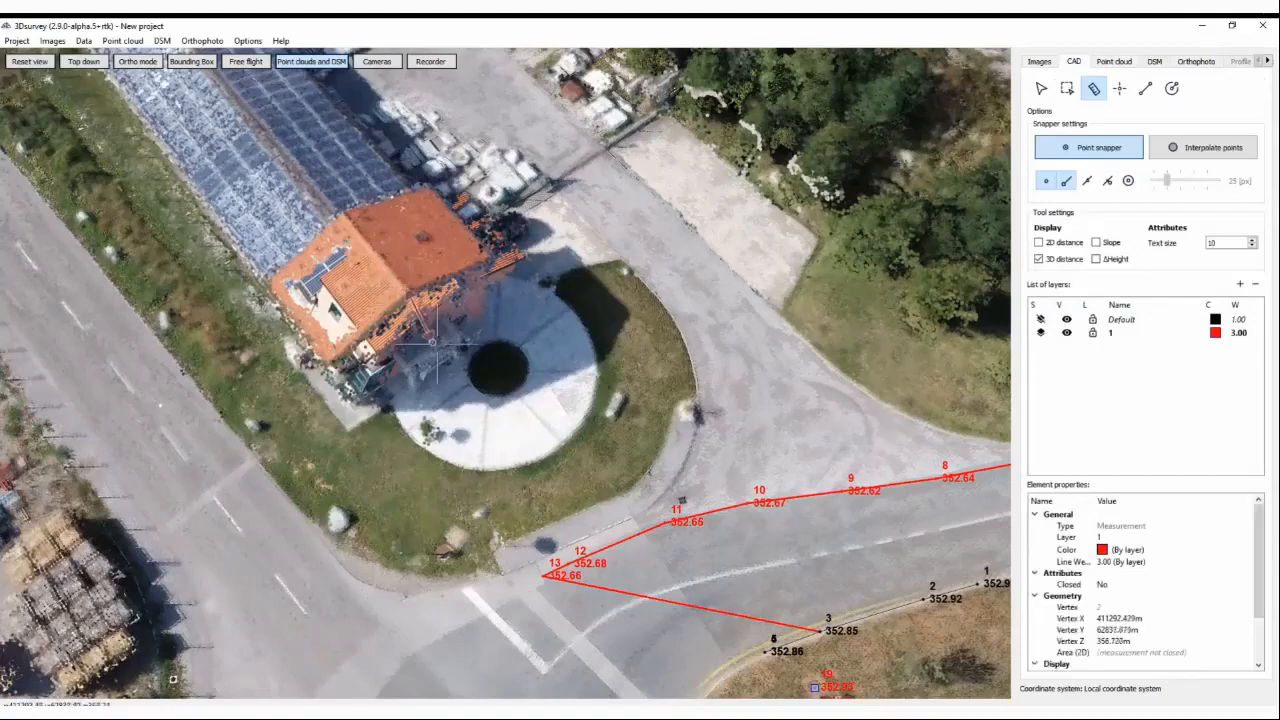
drag(491, 426, 551, 401)
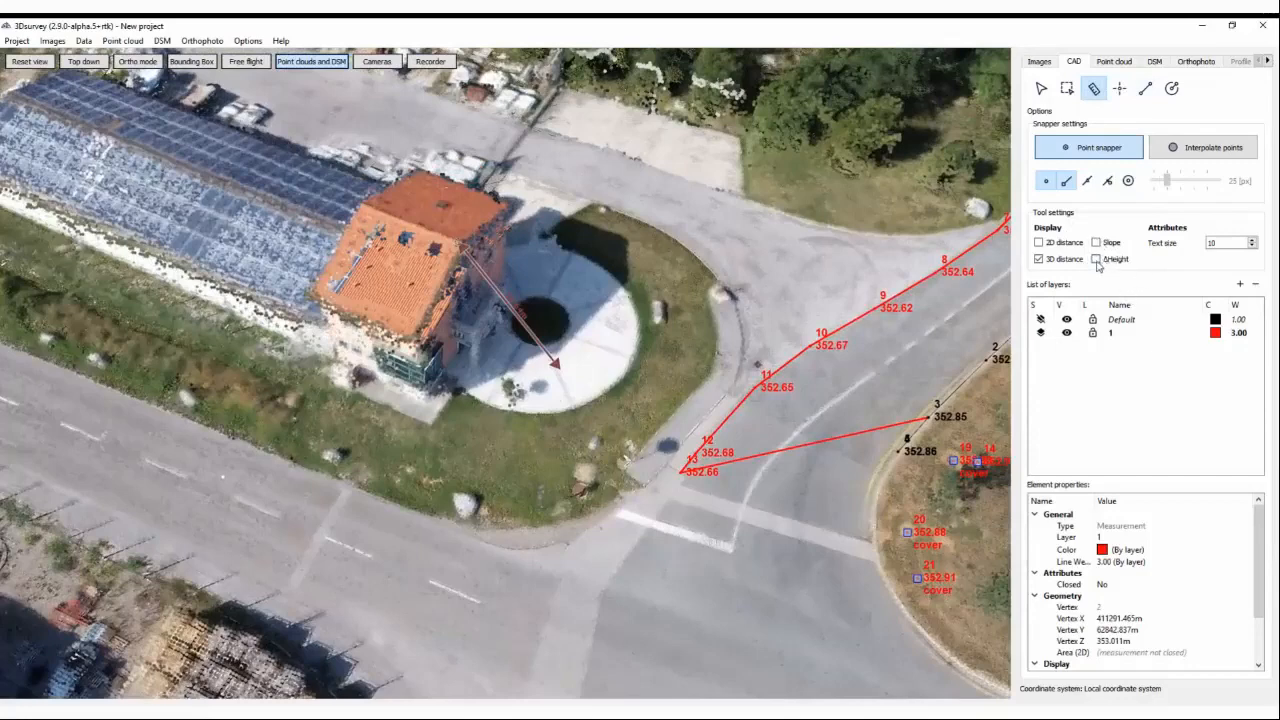
click(1039, 259)
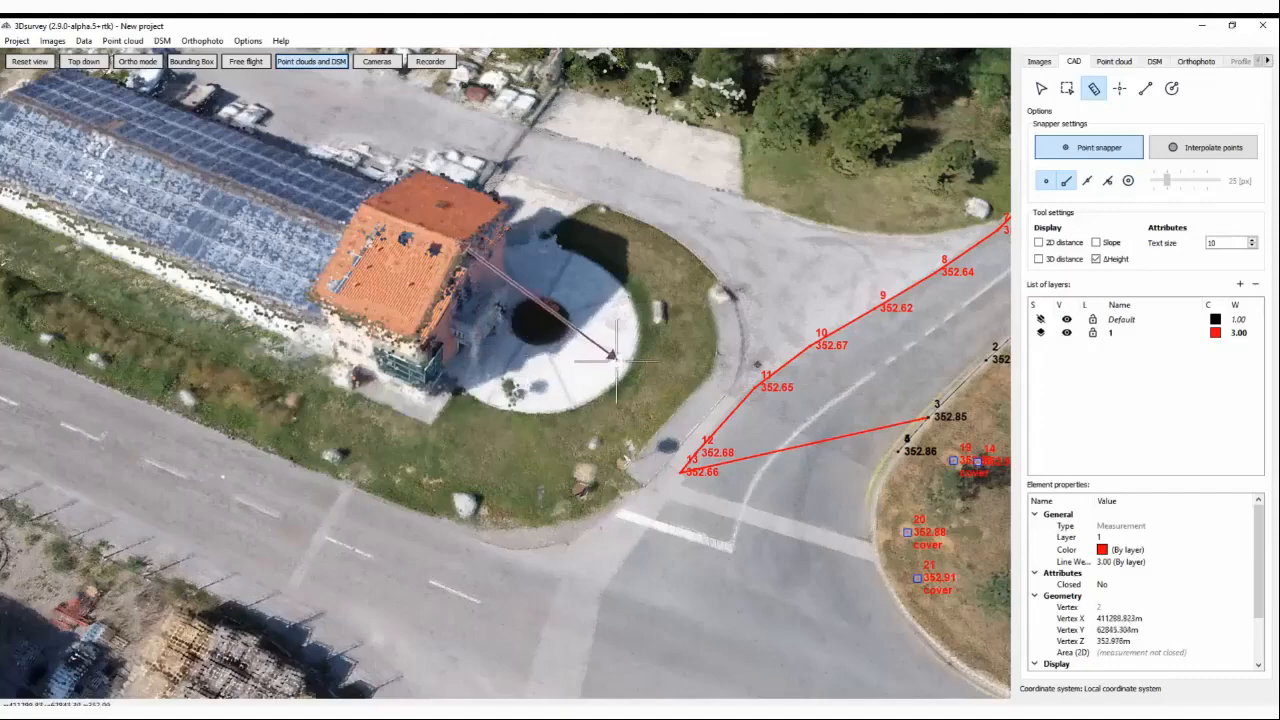
scroll(531, 343, up, 5)
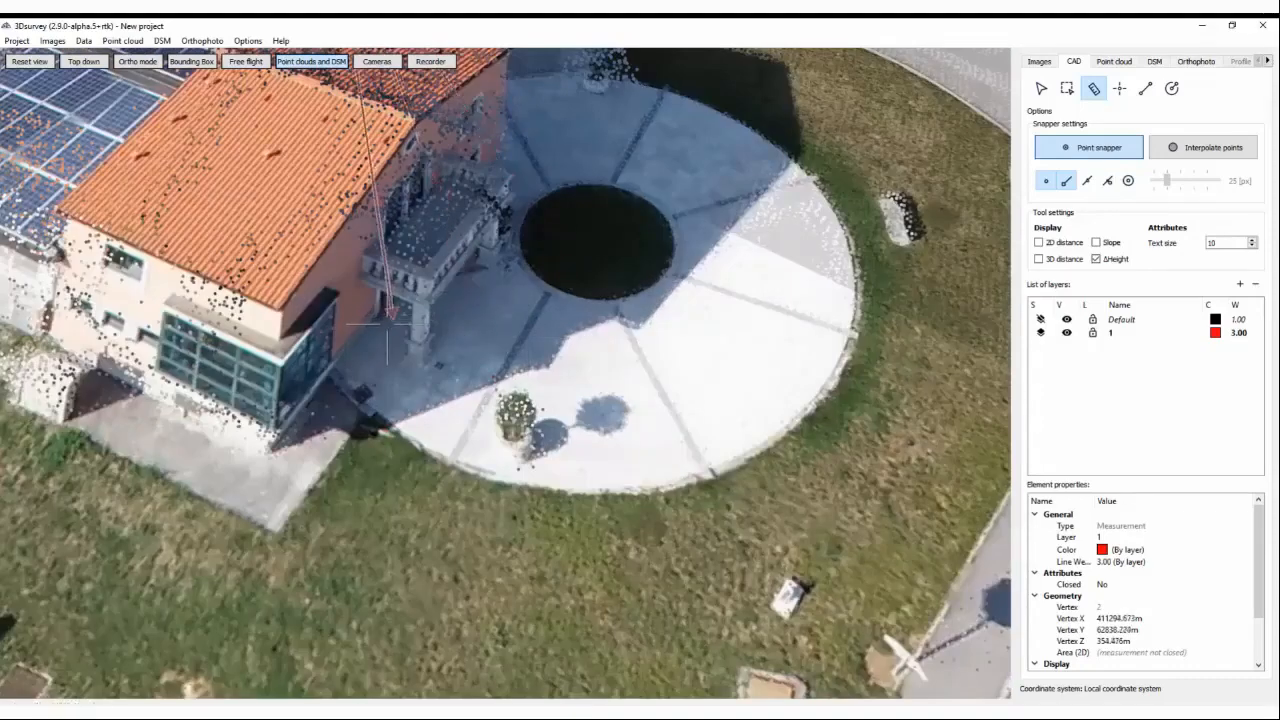
click(466, 303)
right_click(482, 327)
scroll(484, 328, down, 3)
middle_drag(508, 358, 402, 396)
scroll(560, 325, down, 5)
scroll(732, 368, down, 5)
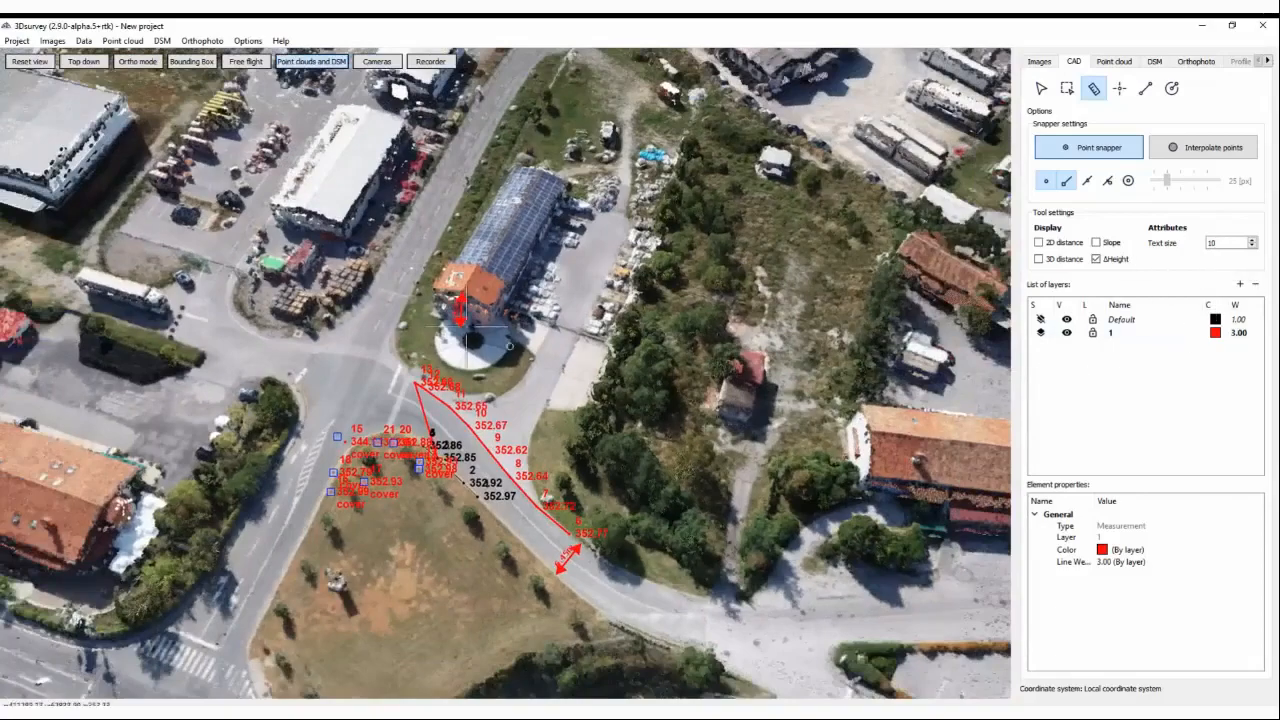
scroll(460, 350, up, 5)
middle_drag(398, 335, 986, 458)
scroll(986, 458, down, 3)
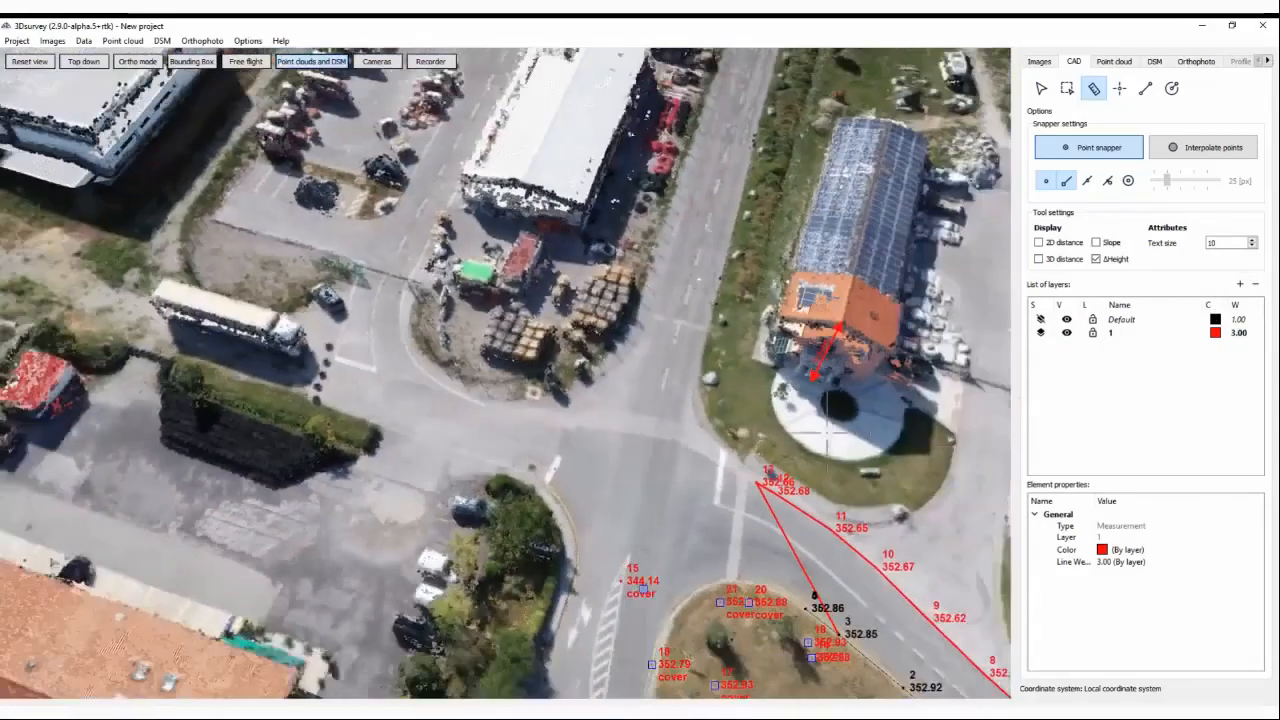
Reduce the point cloud's point render size to near the low end of its range
middle_drag(716, 484, 740, 421)
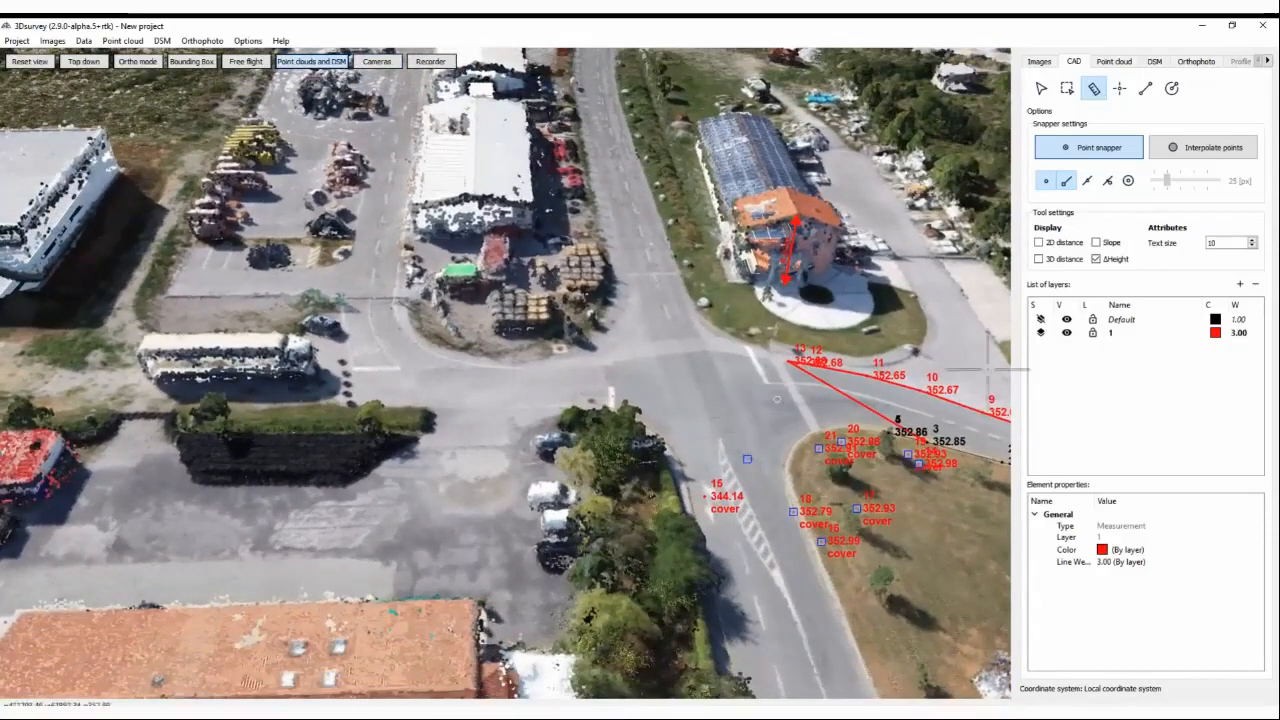
click(1115, 62)
drag(1093, 441, 1058, 440)
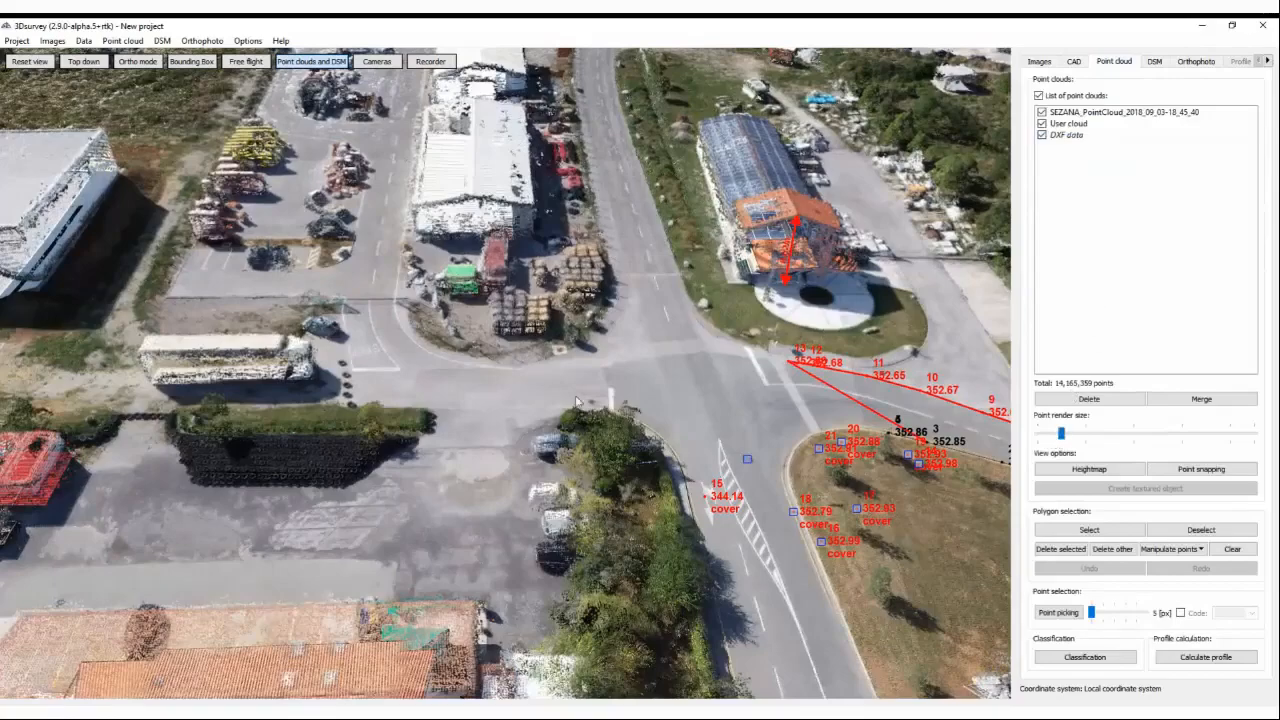
scroll(606, 400, up, 3)
scroll(622, 376, down, 5)
drag(622, 376, 840, 322)
mouse_move(832, 251)
right_down()
mouse_move(716, 330)
mouse_move(605, 366)
right_up()
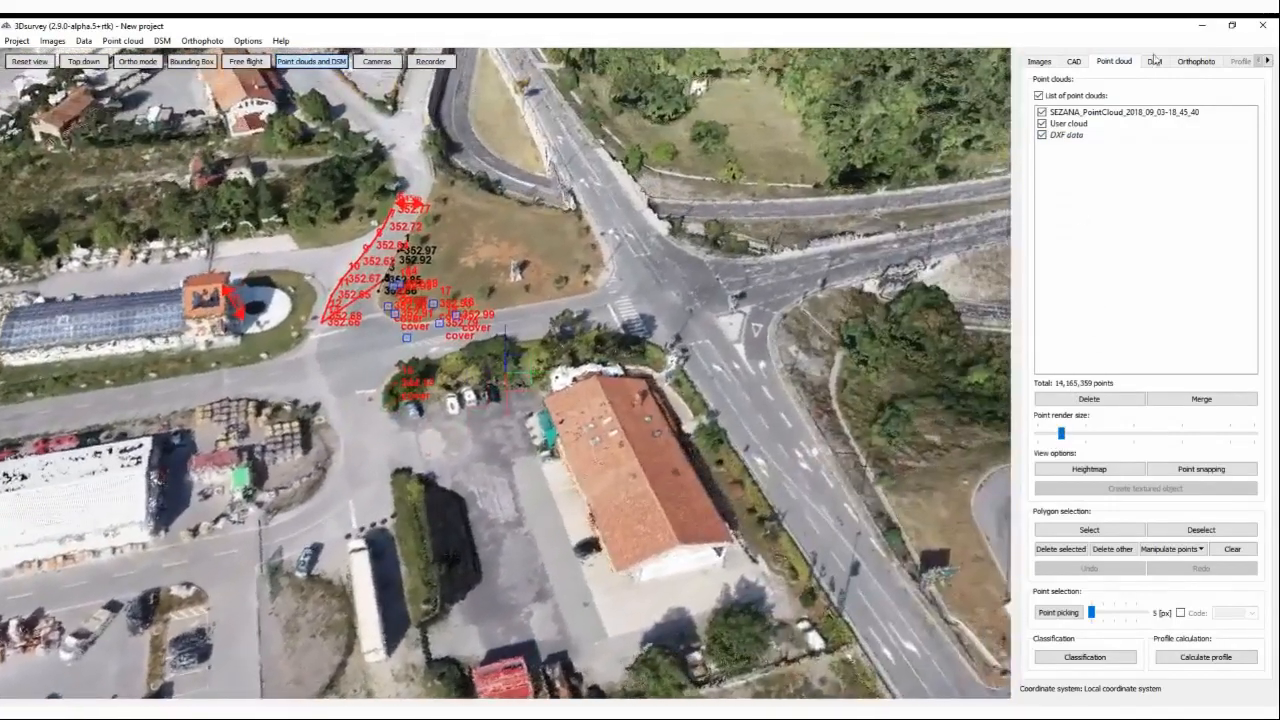
From a top-down view in the CAD workspace, save the CAD drawing as example.dxf in the 3Dproject results folder
click(1074, 62)
drag(340, 338, 421, 393)
scroll(421, 393, up, 3)
click(84, 61)
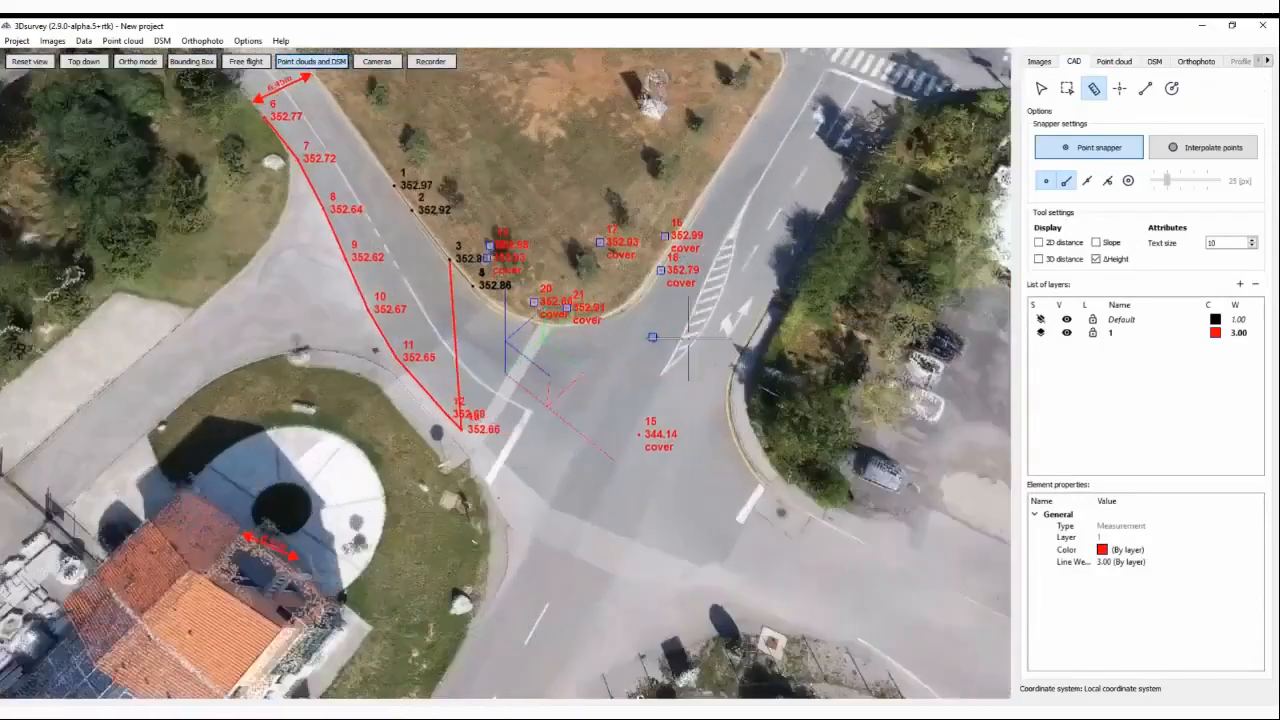
click(85, 41)
click(120, 178)
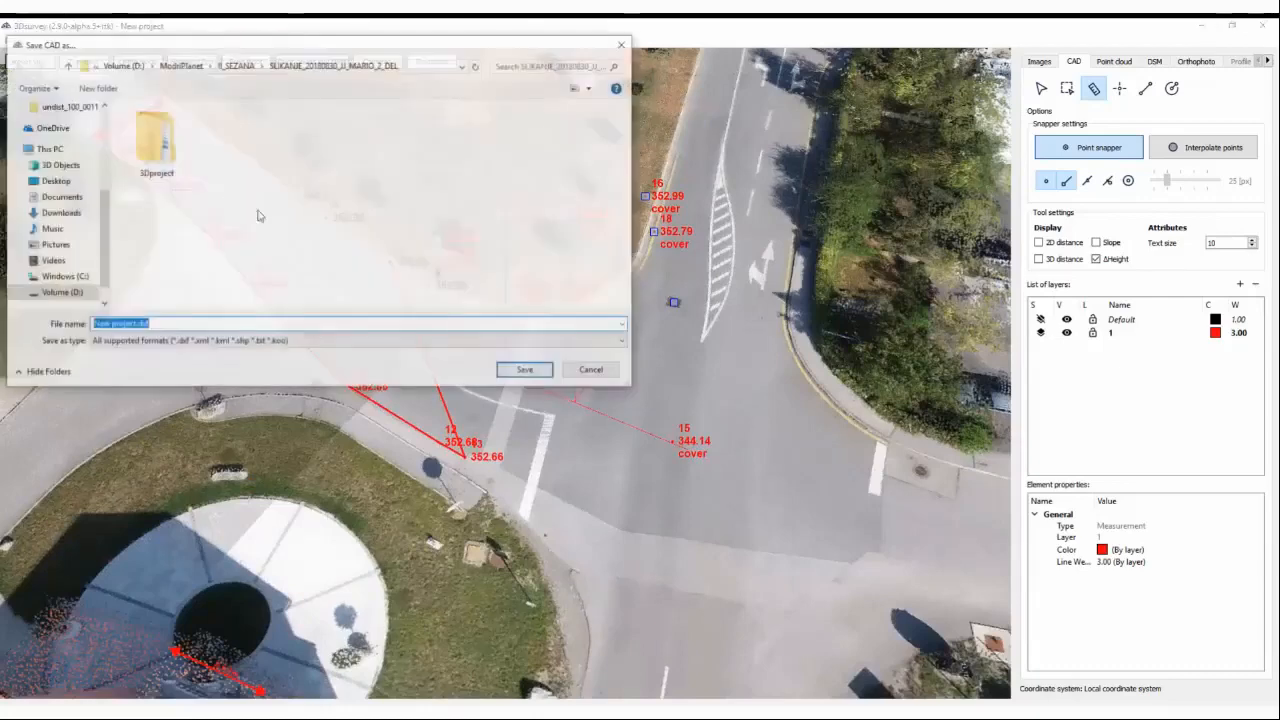
double_click(160, 148)
double_click(158, 125)
click(183, 324)
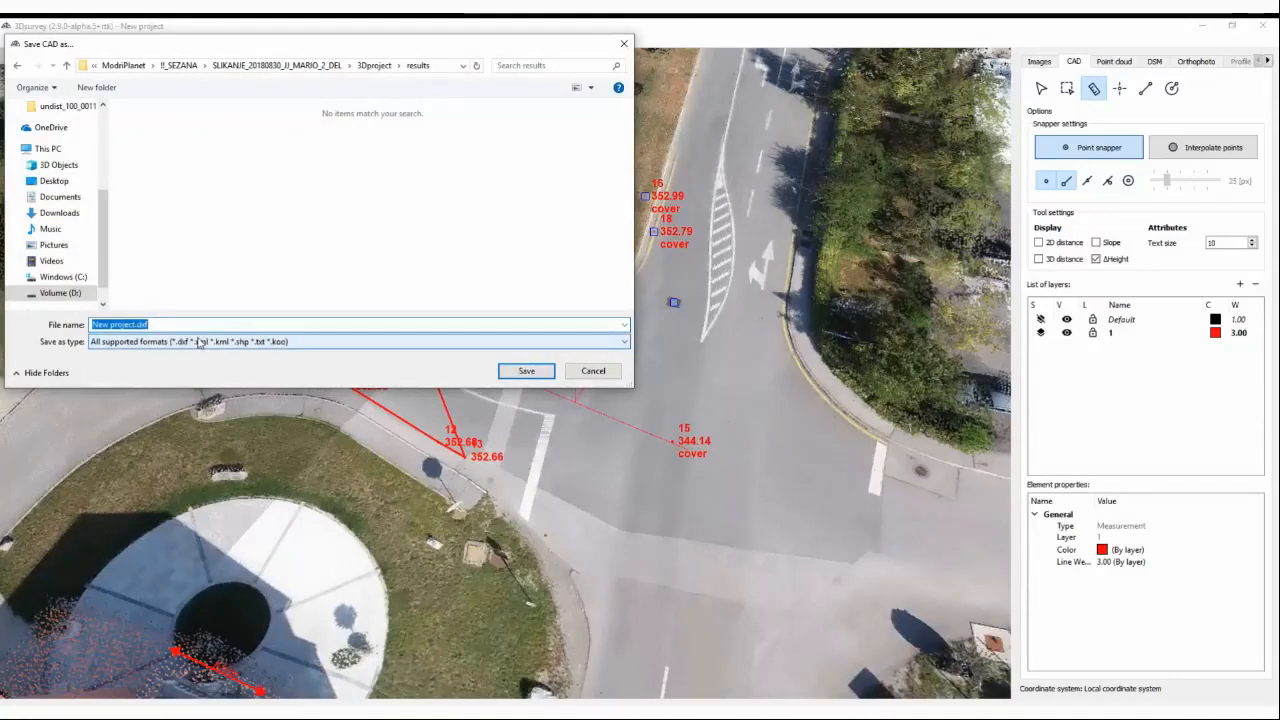
text(example)
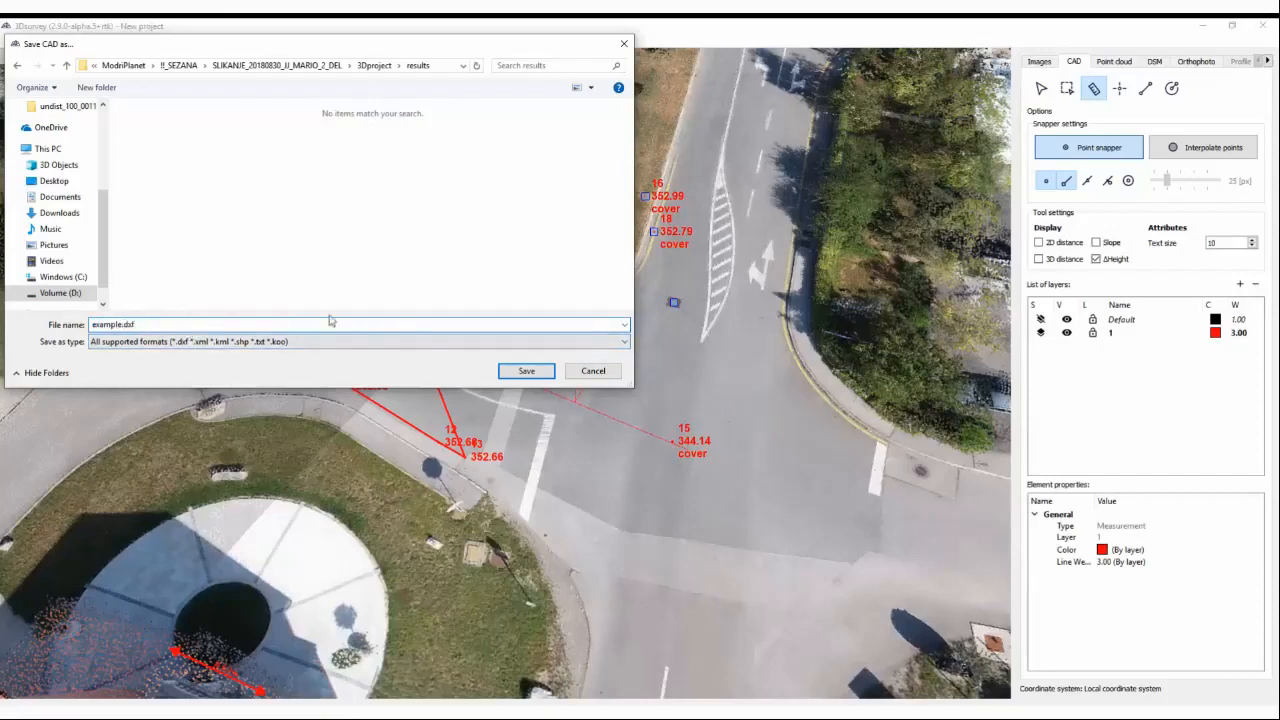
click(522, 372)
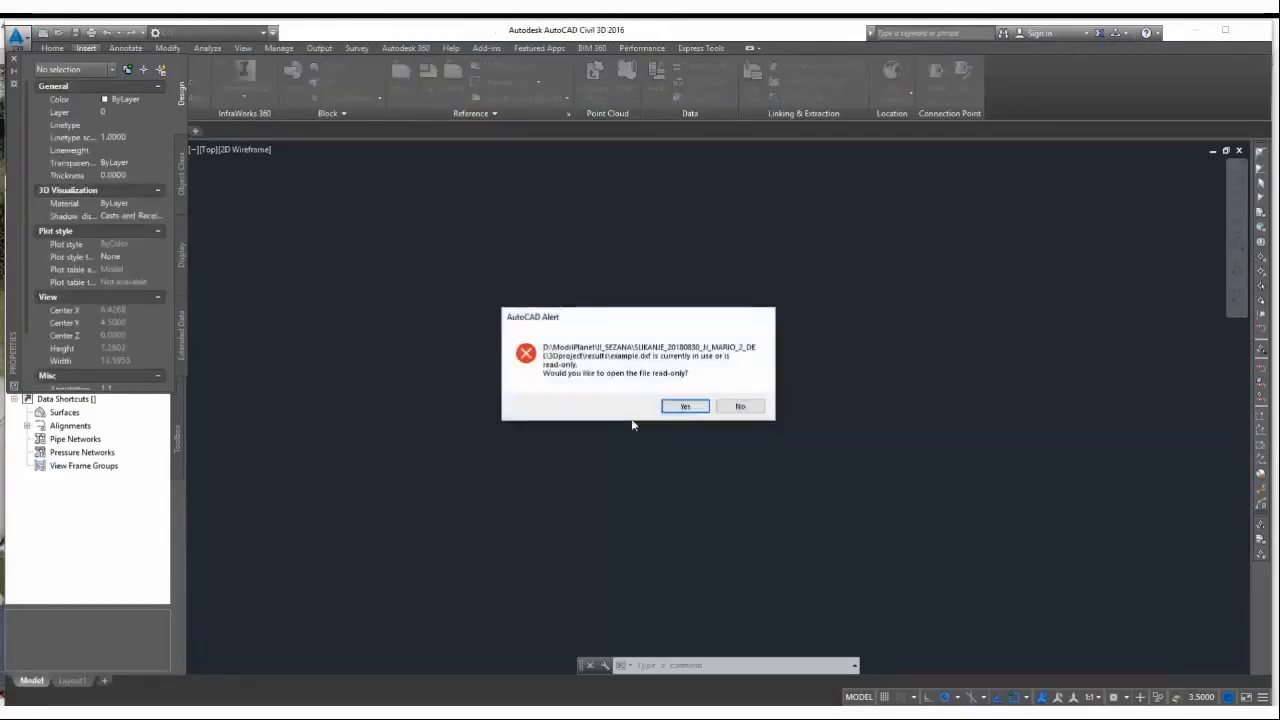
Open example.dxf read-only in AutoCAD Civil 3D and zoom to the drawing's extents
click(685, 406)
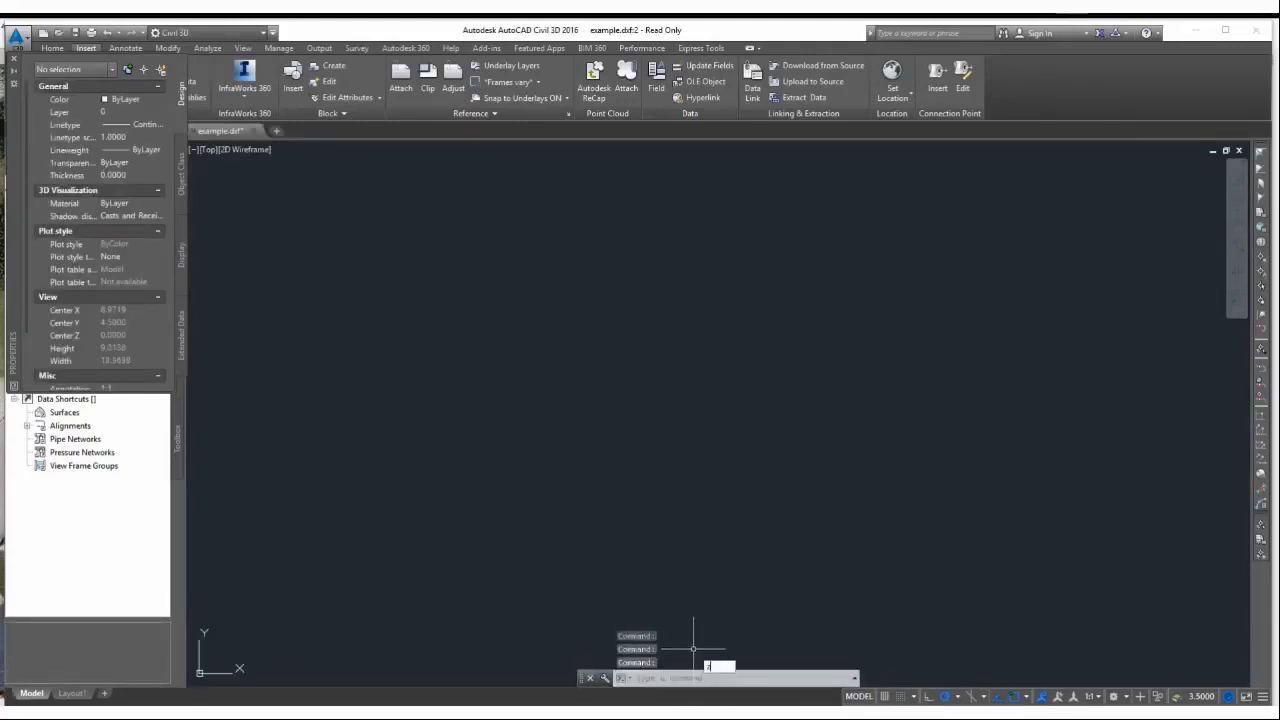
key(Return)
text(e)
key(Return)
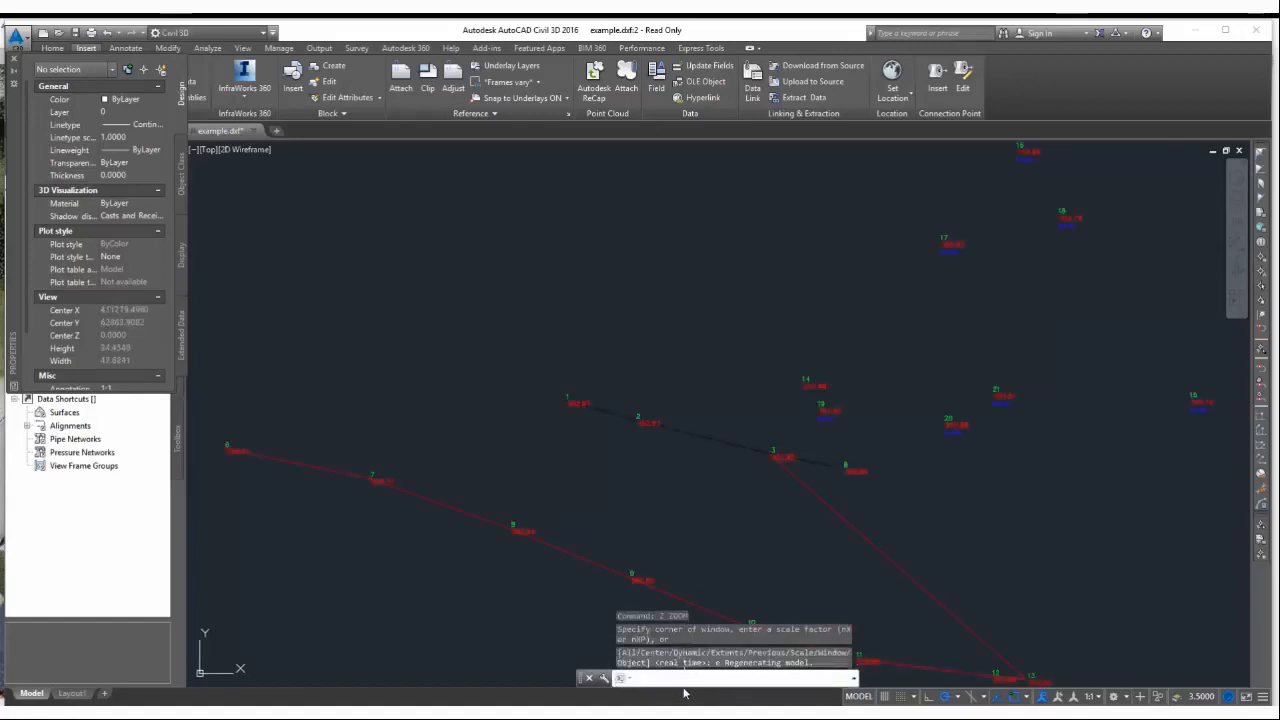
Select all exported points, labels and polylines together to inspect them, and clear the selection
scroll(777, 509, down, 4)
click(1003, 605)
click(578, 262)
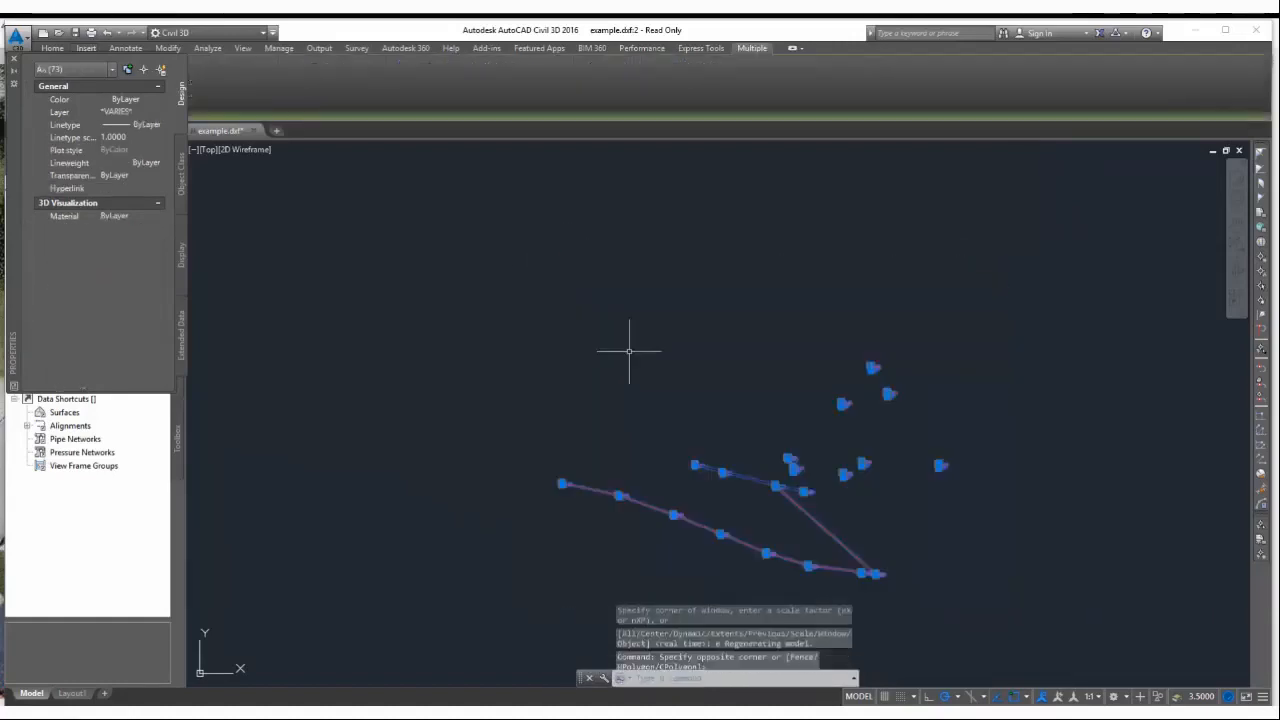
scroll(886, 480, up, 3)
scroll(824, 478, down, 4)
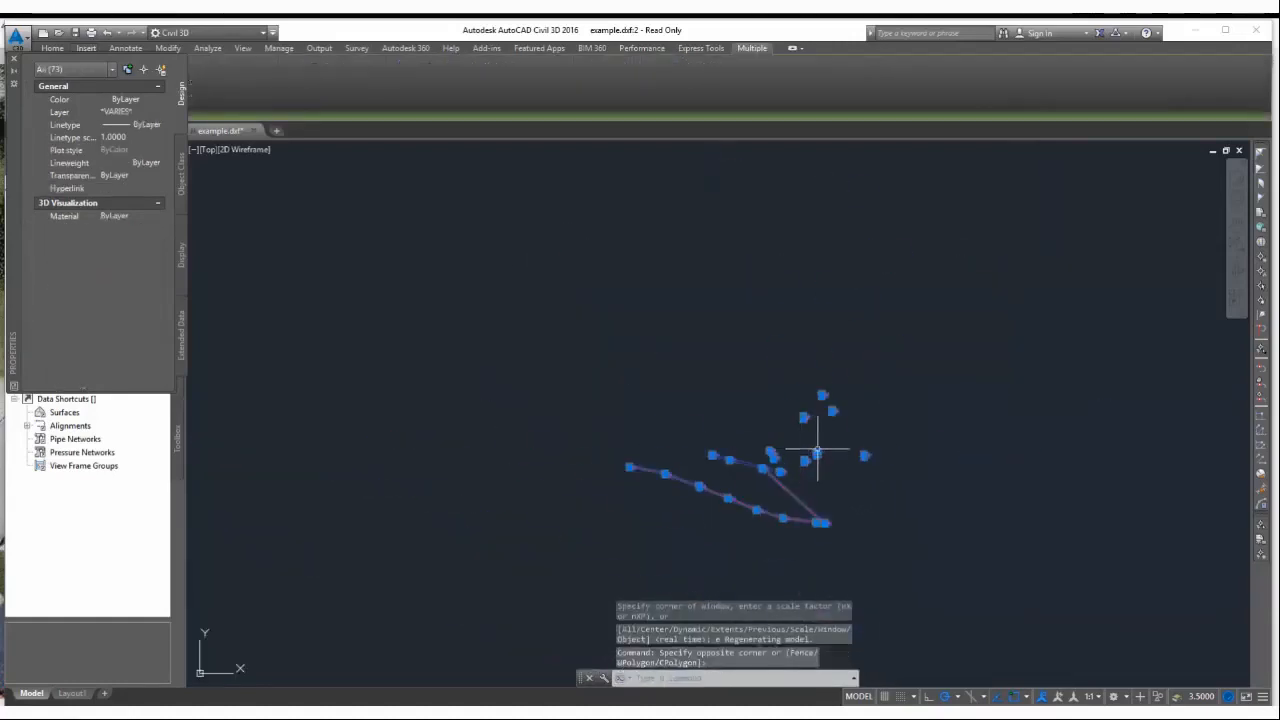
key(Escape)
Inspect the separate number, height and code texts of cover point 16 by selecting each one individually
scroll(846, 403, up, 6)
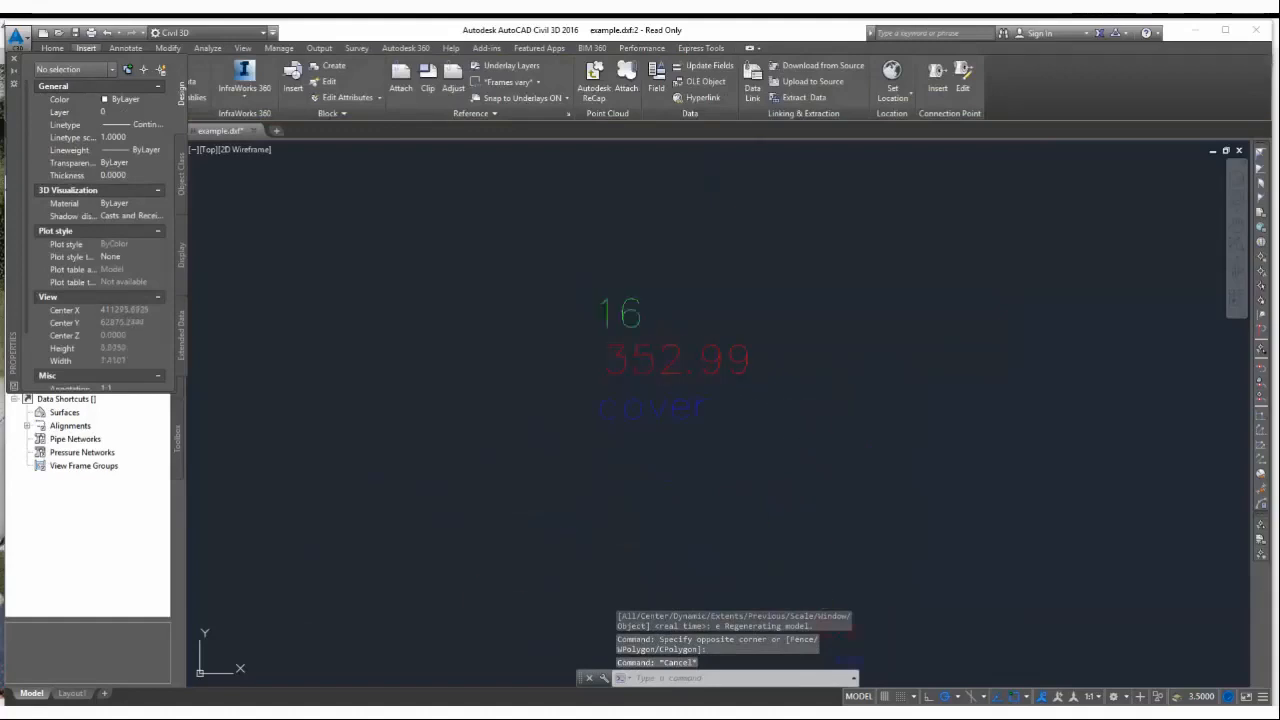
click(624, 313)
key(Escape)
click(673, 360)
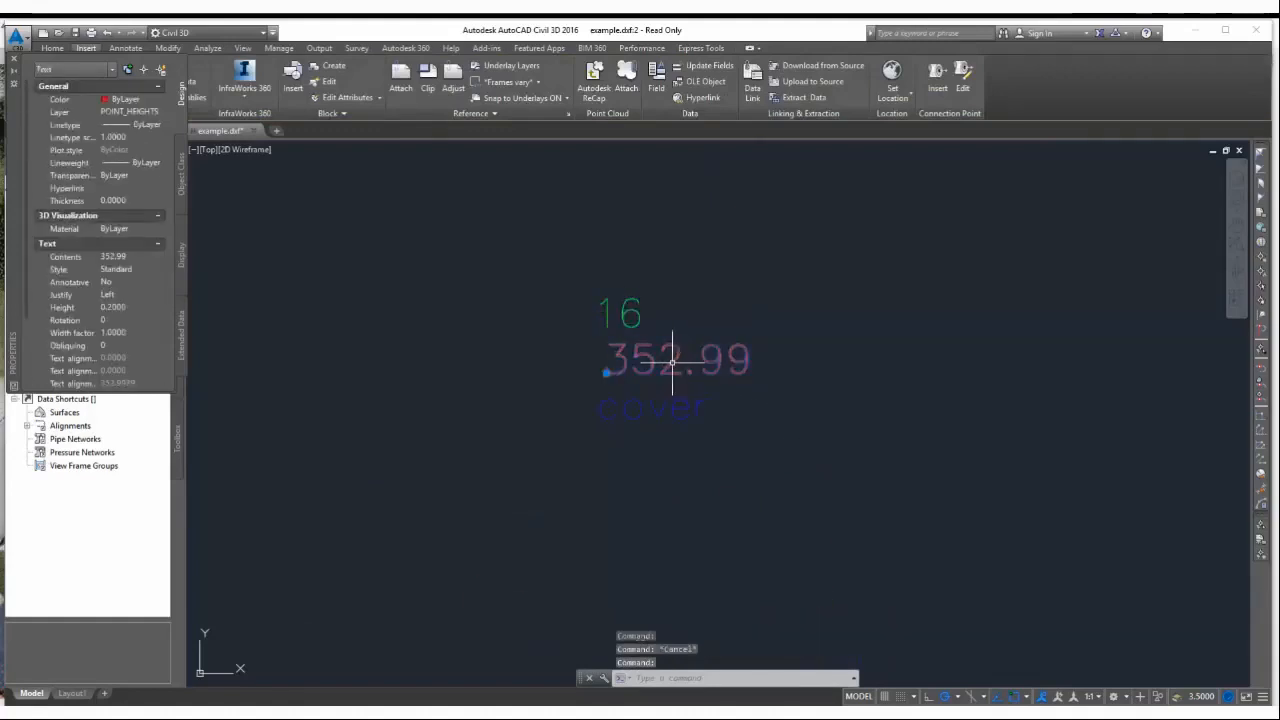
key(Escape)
click(621, 407)
click(600, 423)
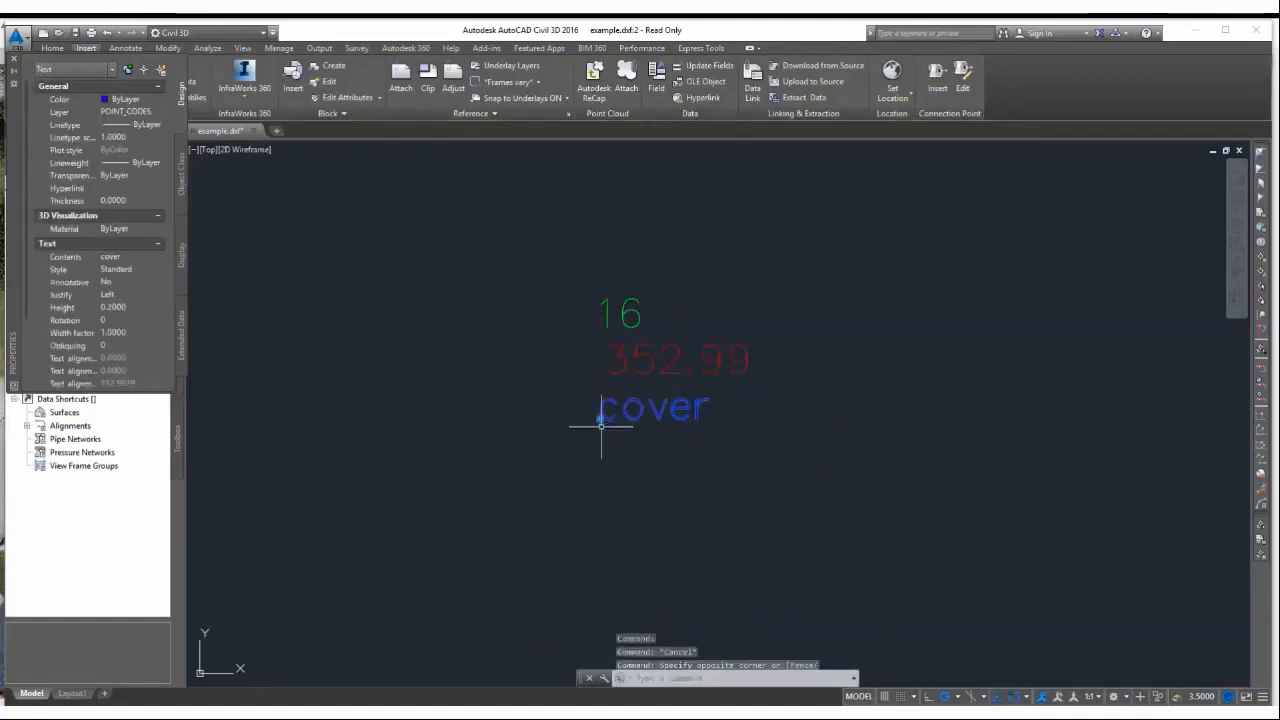
key(Escape)
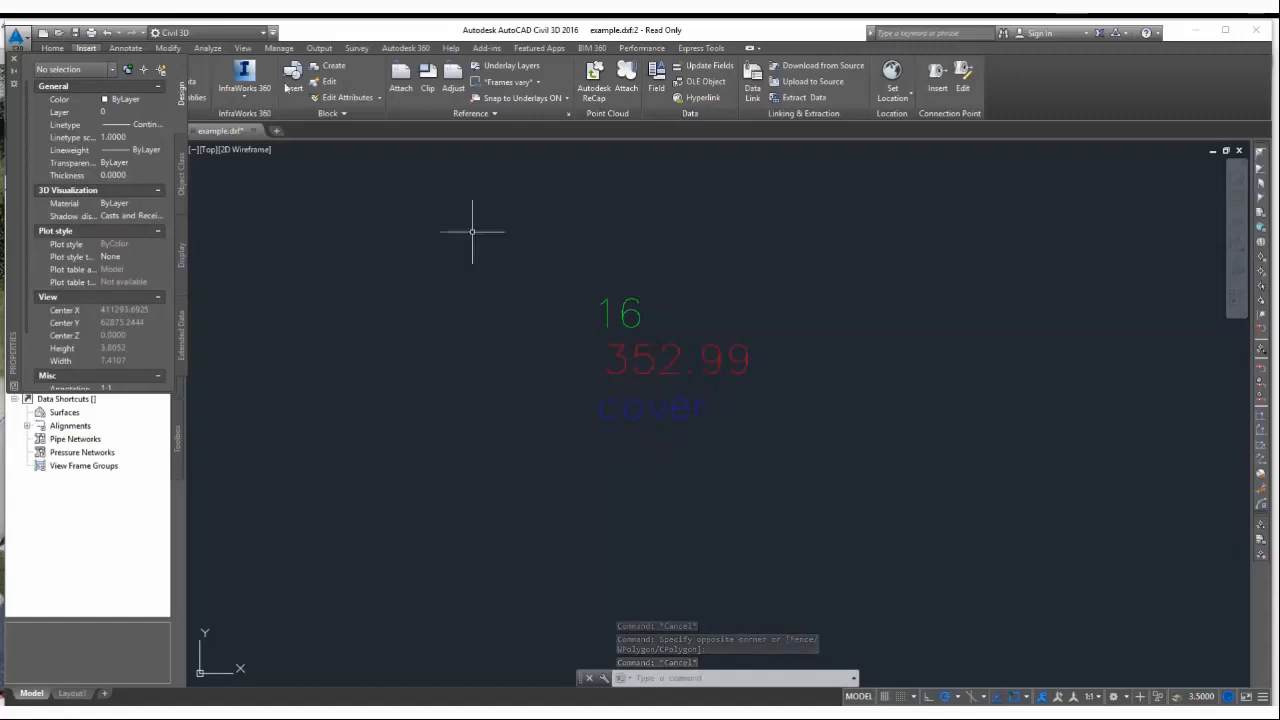
Switch the POINT_CODES and POINT_HEIGHTS layers off and back on, and review the whole drawing
click(54, 49)
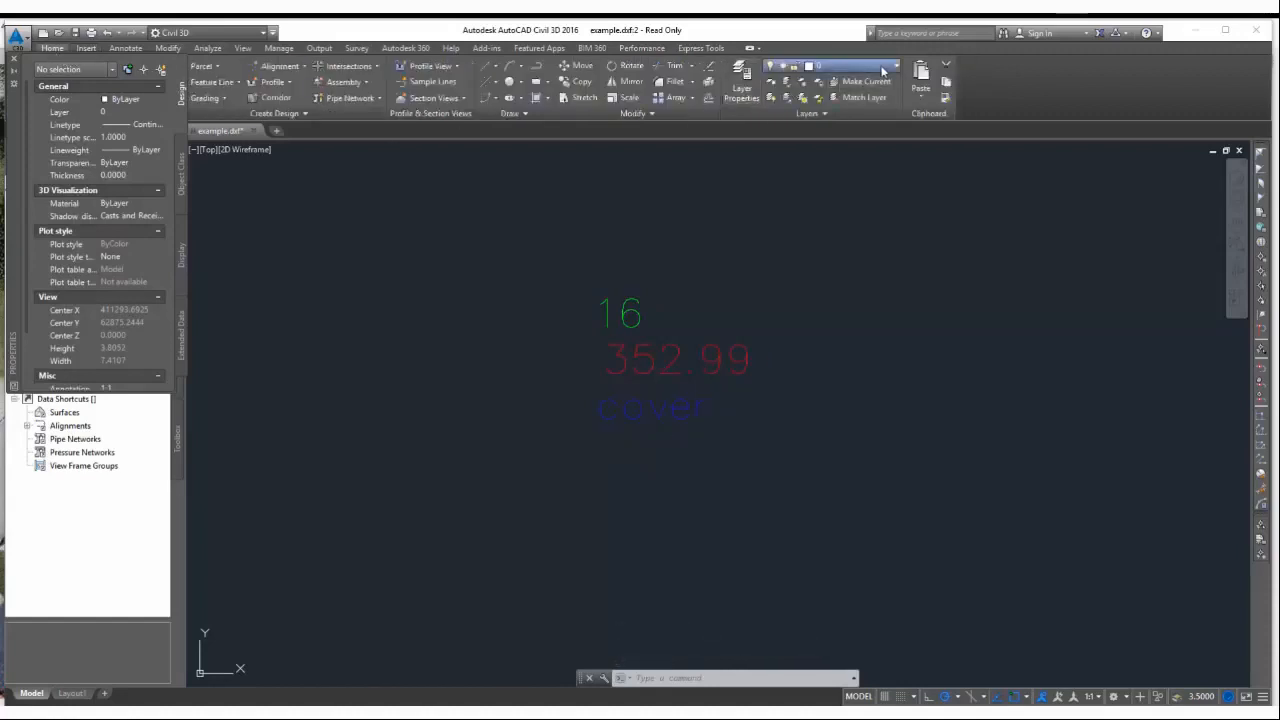
click(850, 66)
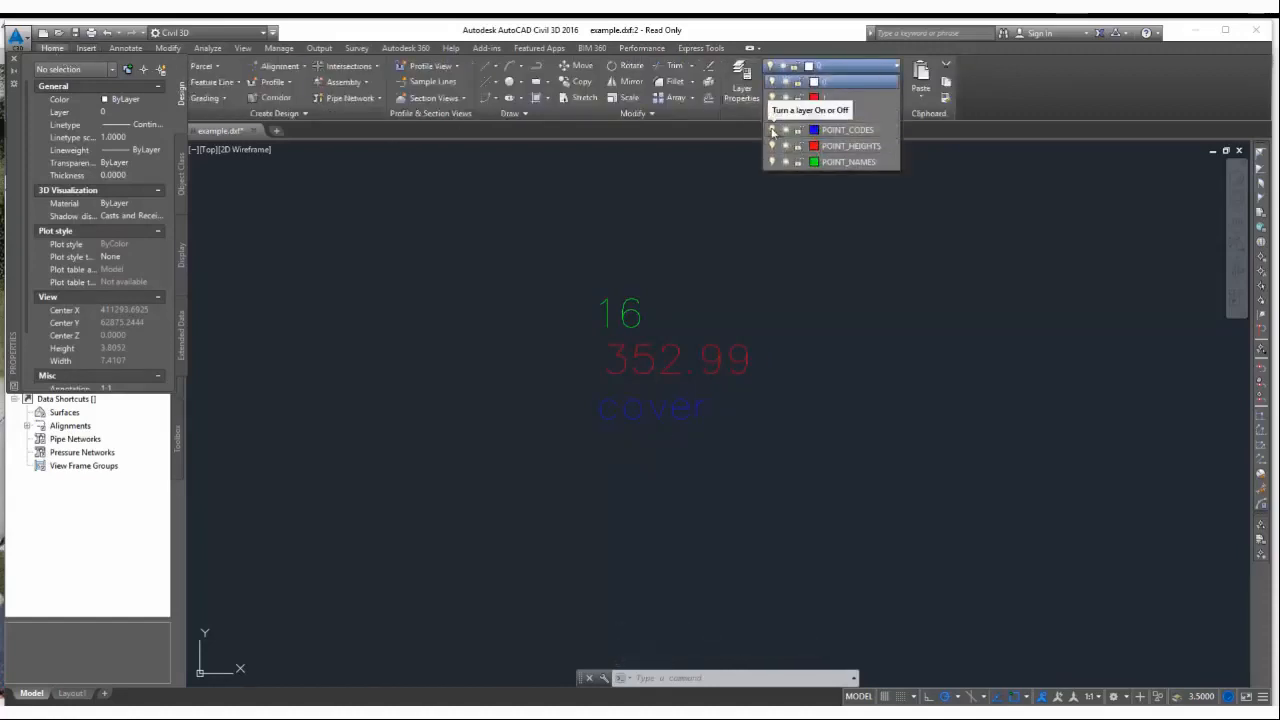
click(772, 131)
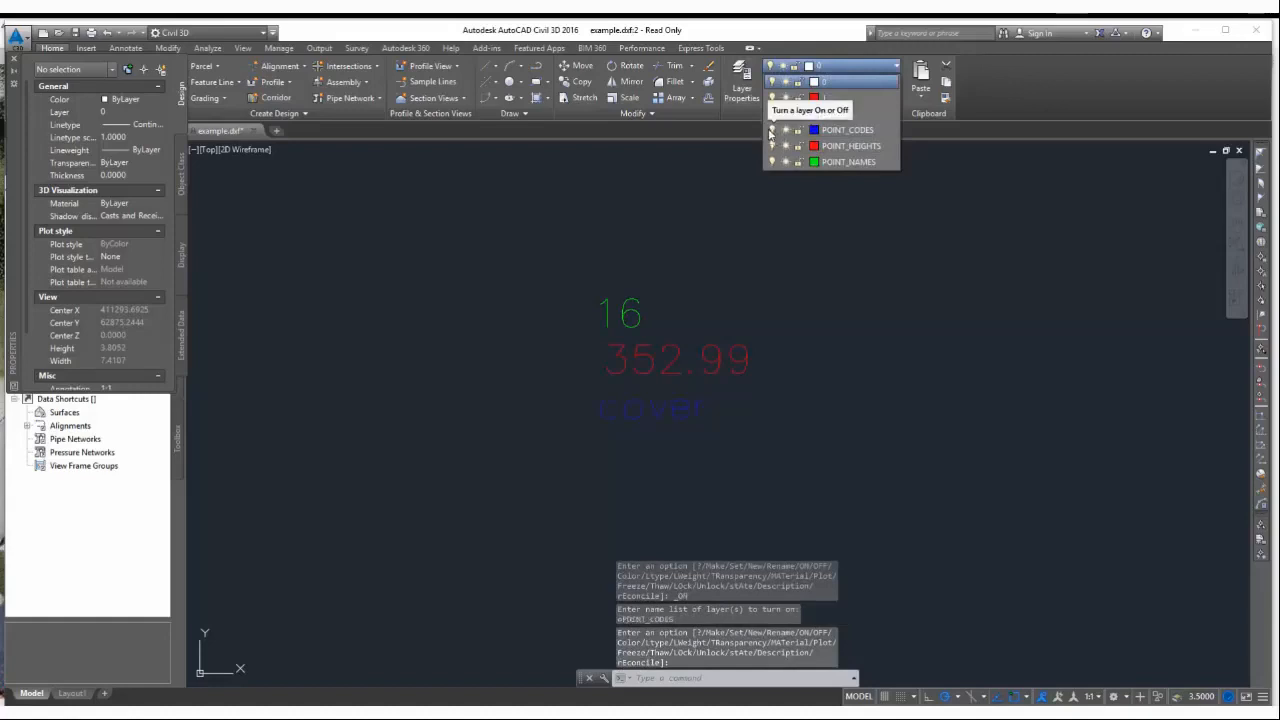
click(772, 146)
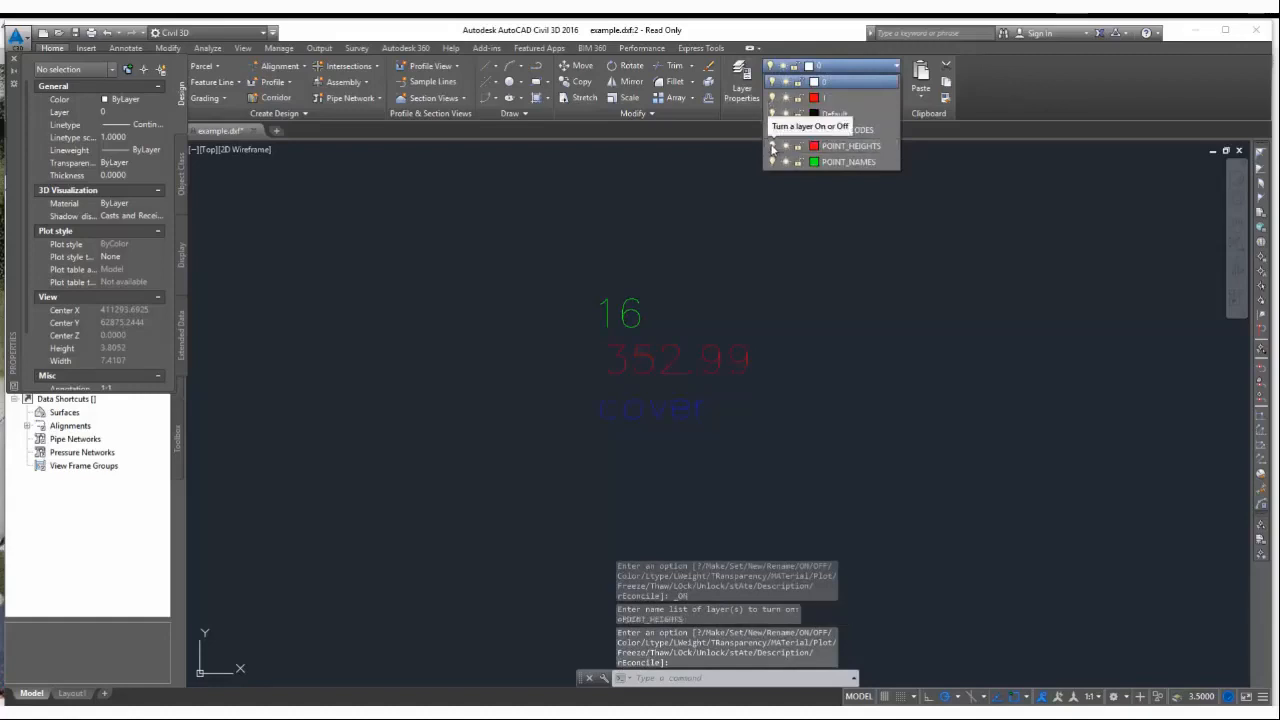
scroll(686, 414, down, 5)
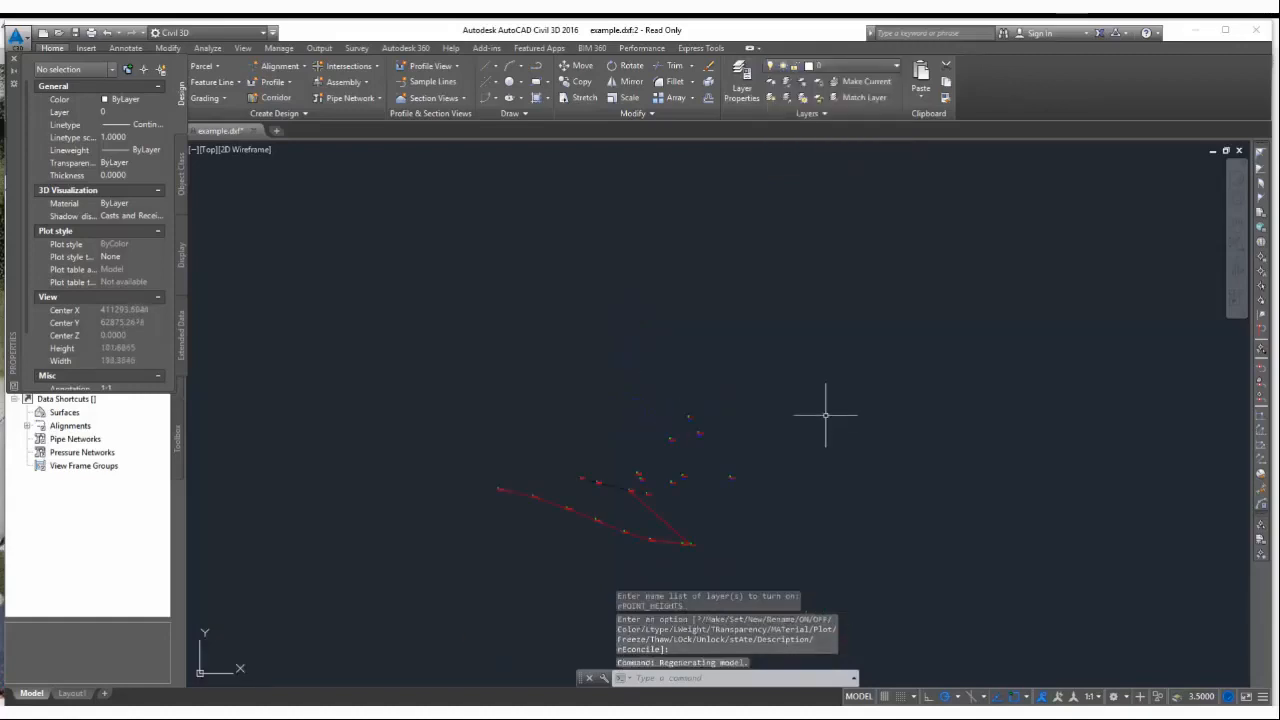
scroll(638, 440, up, 4)
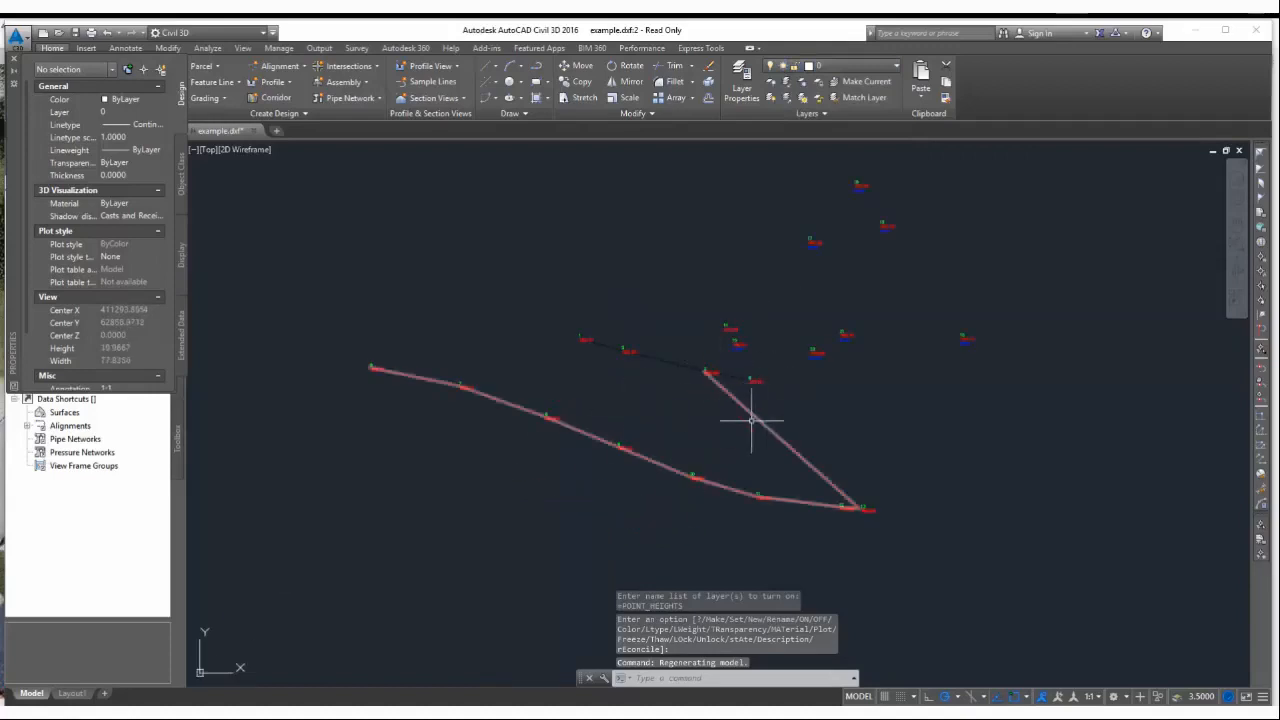
scroll(796, 466, up, 3)
scroll(766, 471, down, 3)
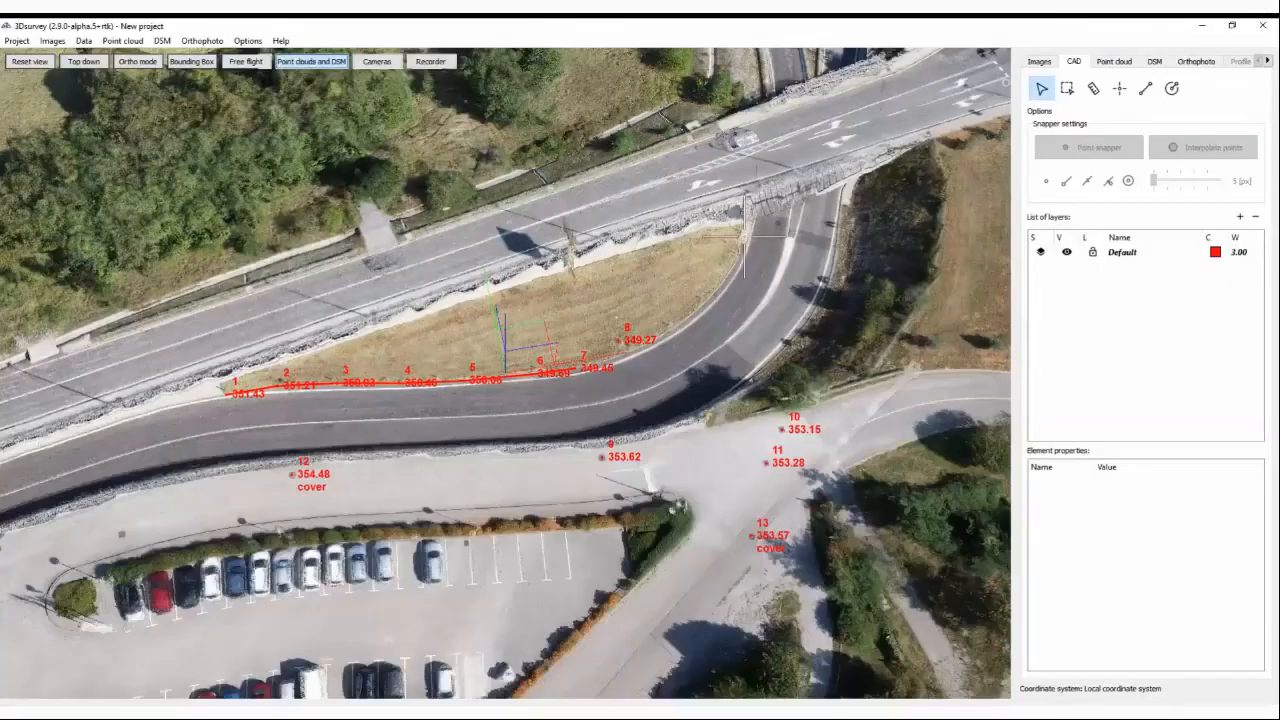
Export the CAD points from 3Dsurvey as New project.txt in TXT ASCII format with point codes included
click(83, 41)
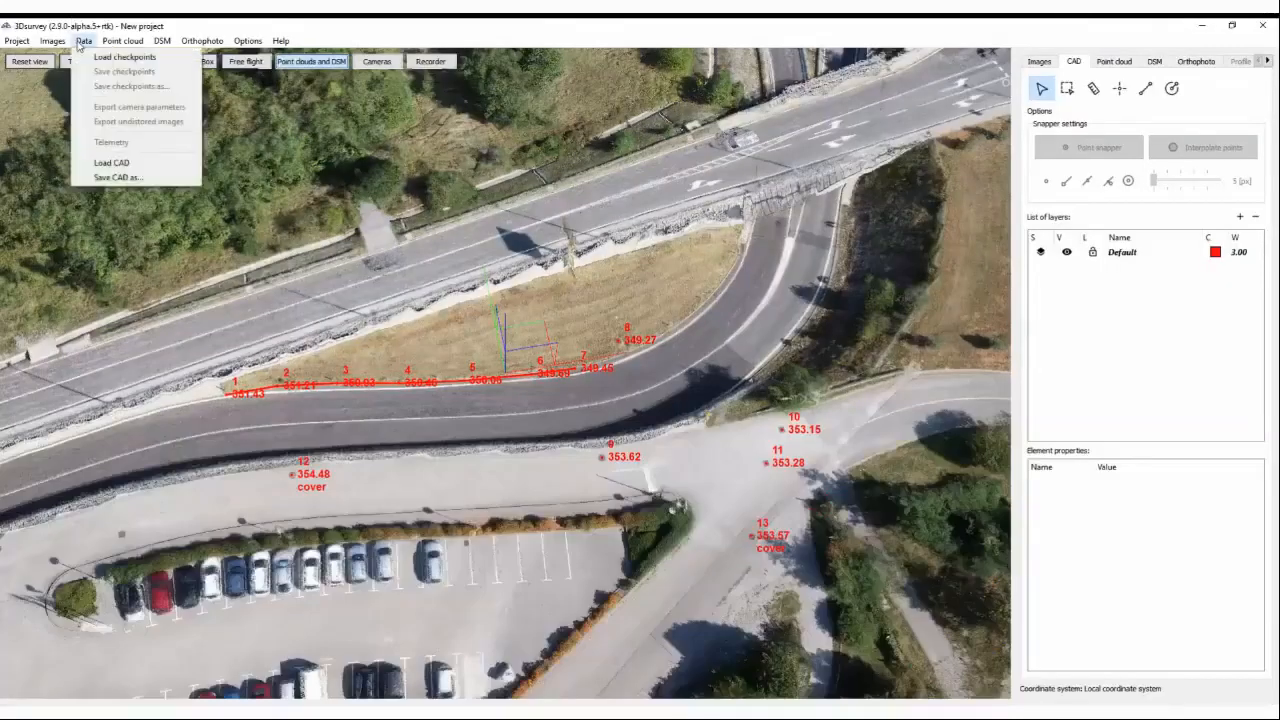
click(118, 177)
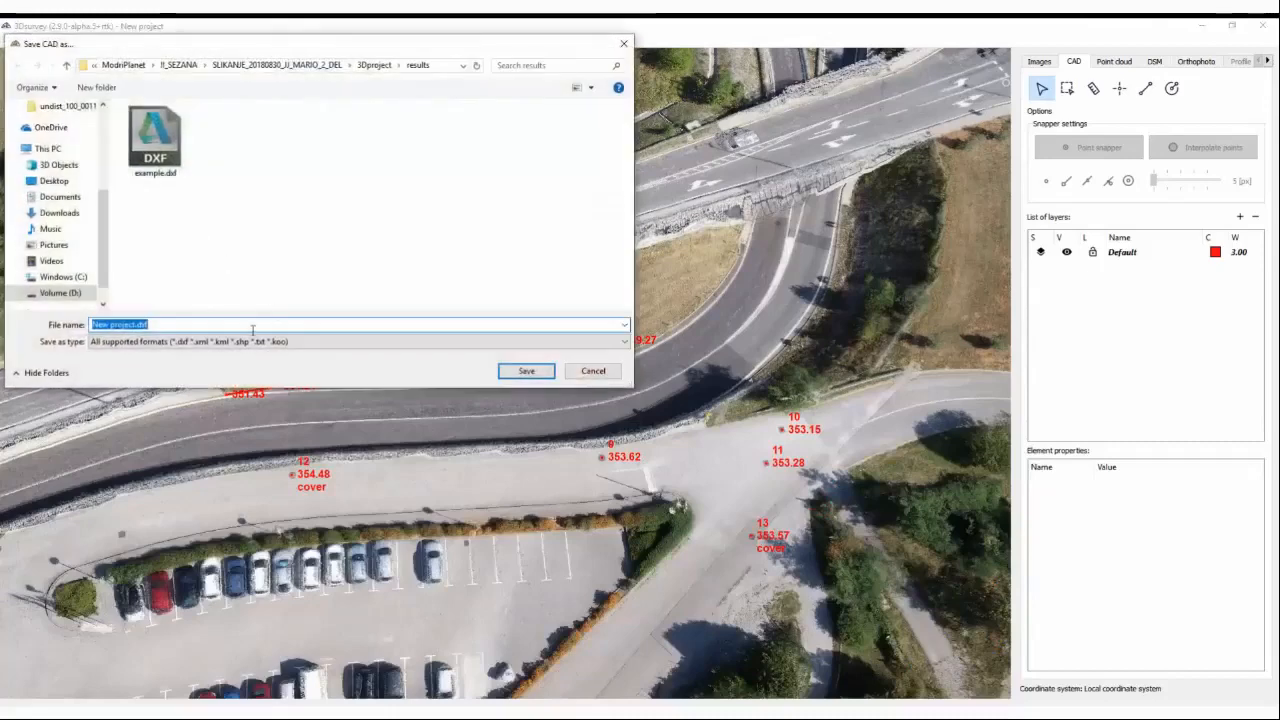
click(253, 344)
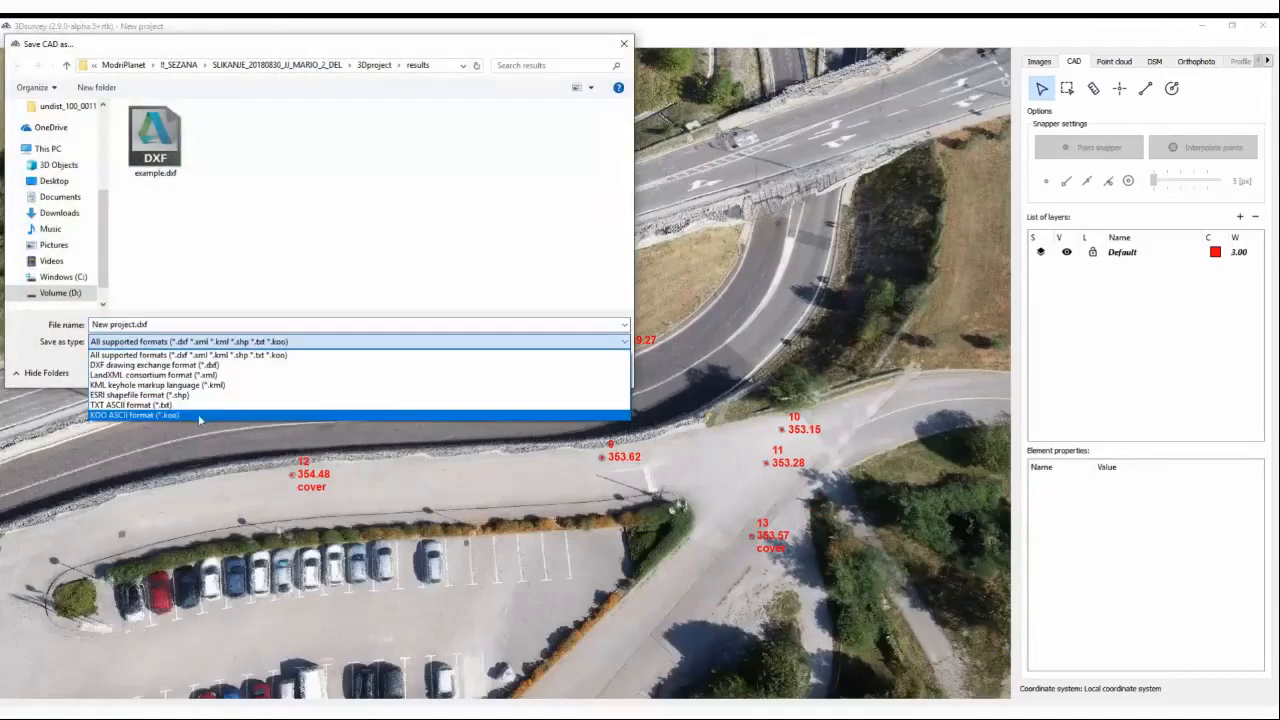
click(146, 405)
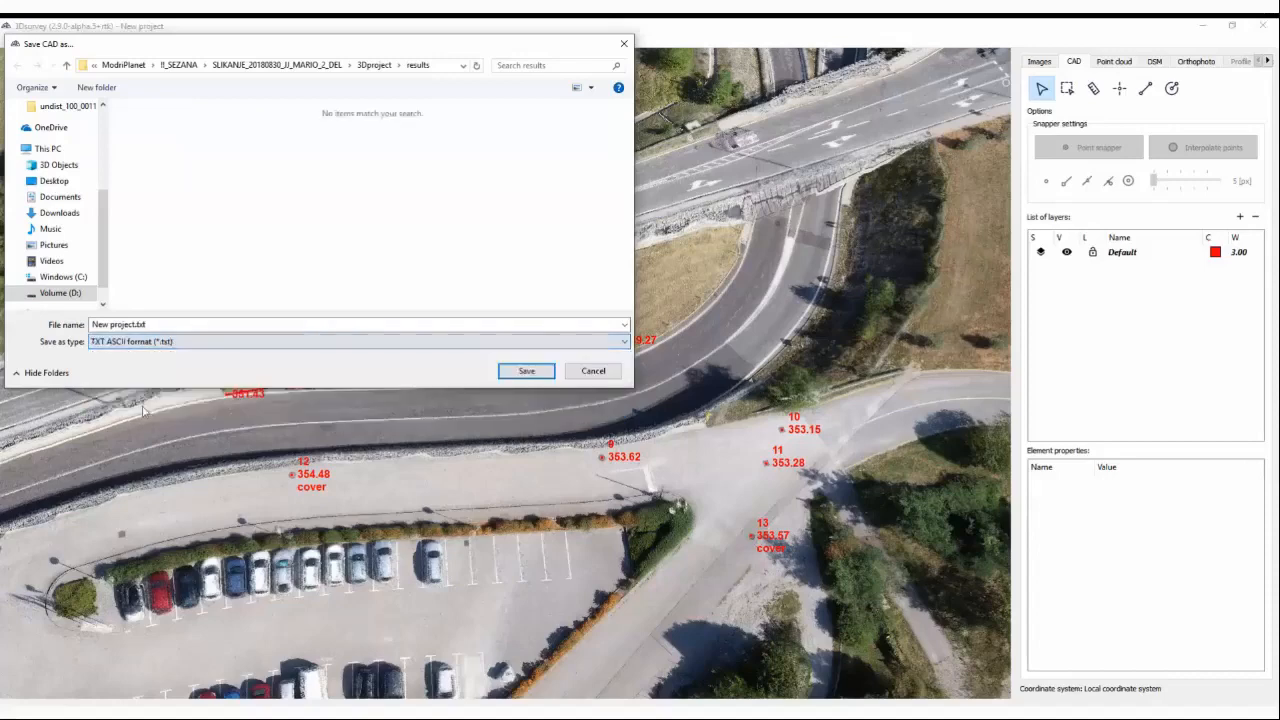
click(526, 371)
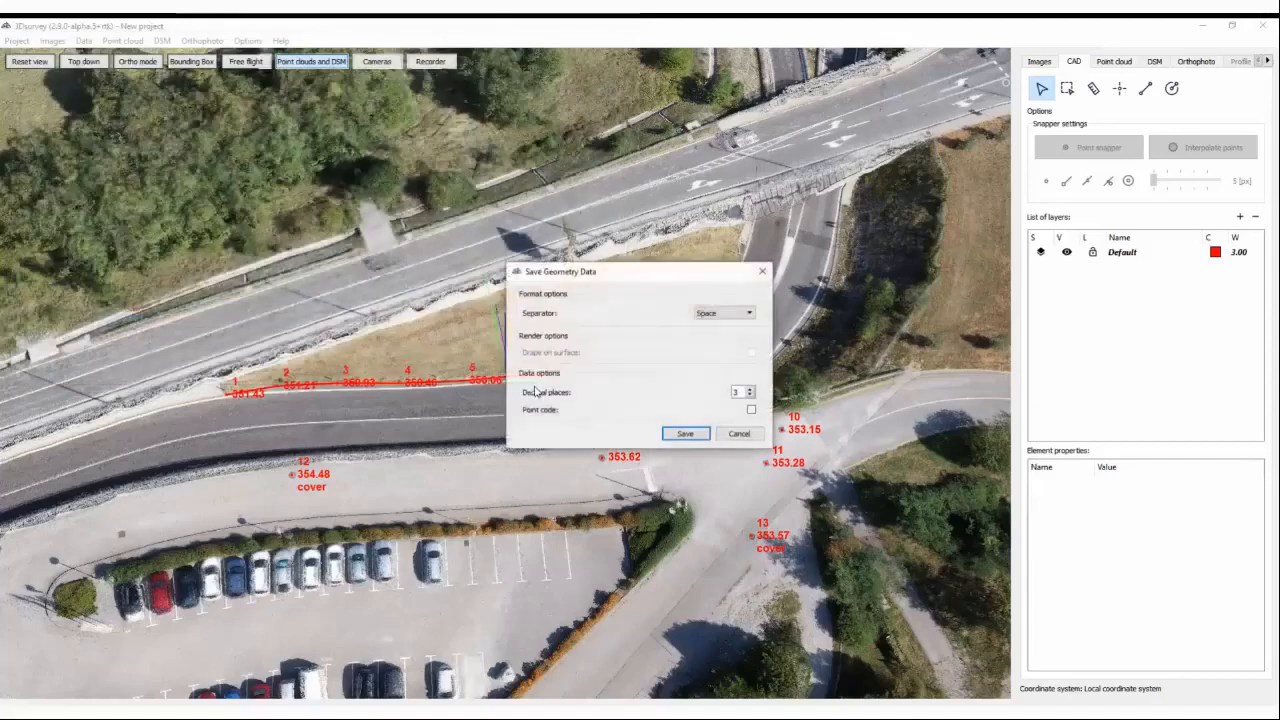
click(751, 410)
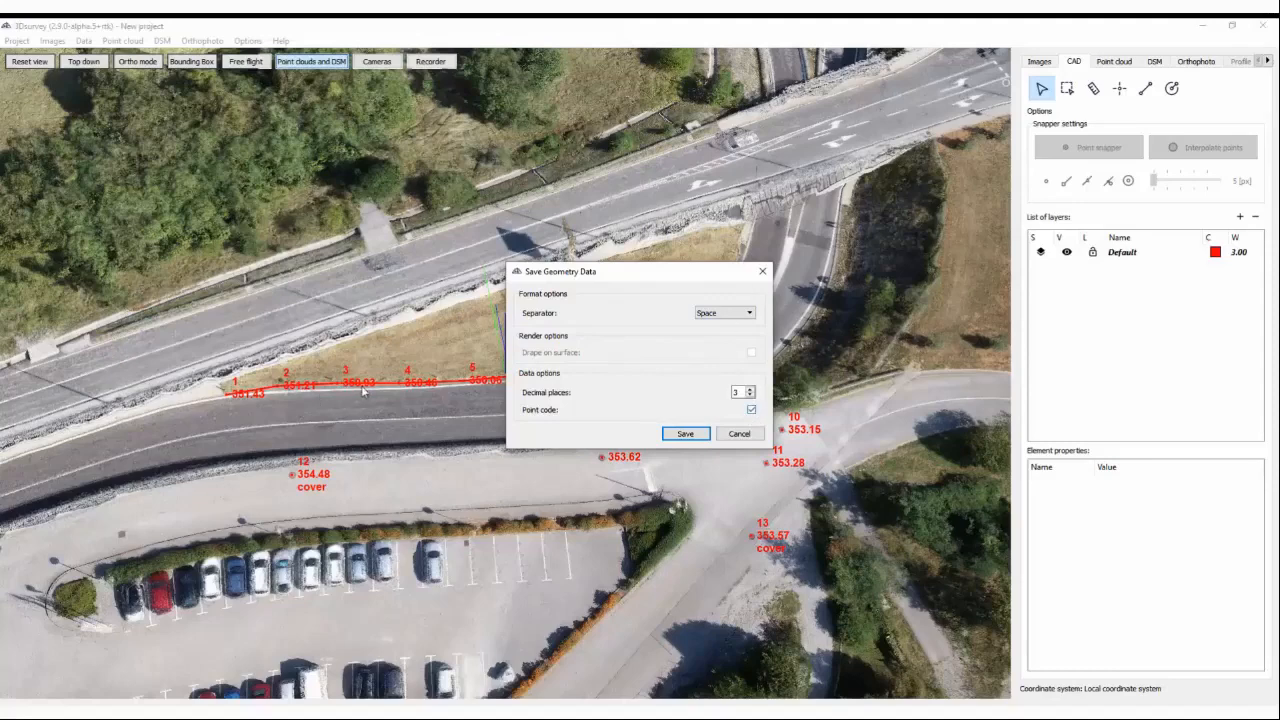
click(686, 434)
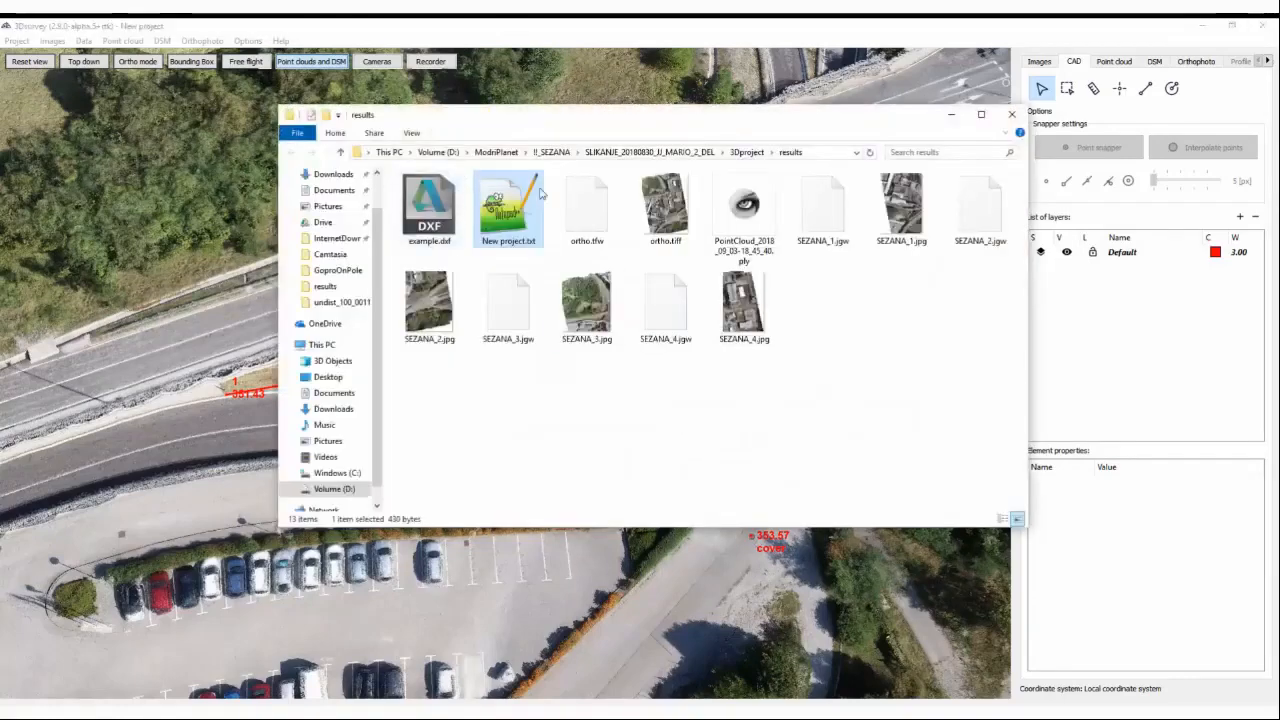
Open New project.txt in Notepad++ to read its coordinates and codes, and compare them with the points in the 3Dsurvey view
double_click(521, 205)
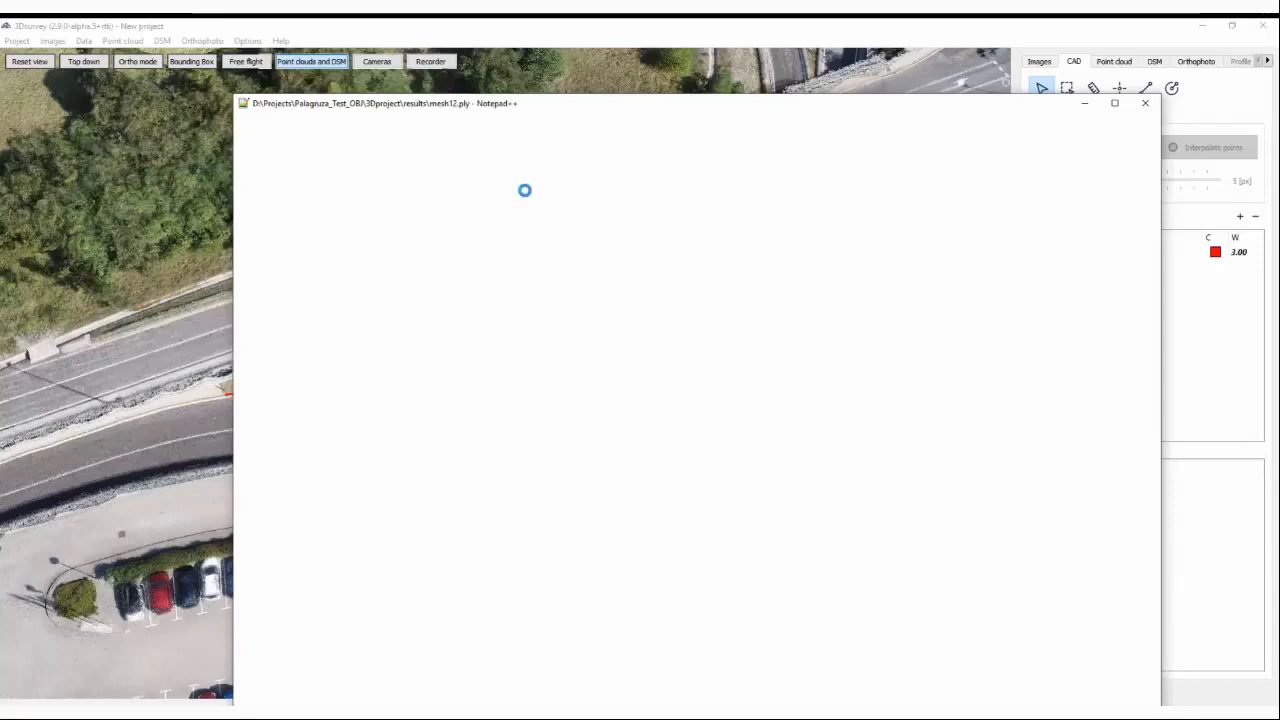
double_click(282, 170)
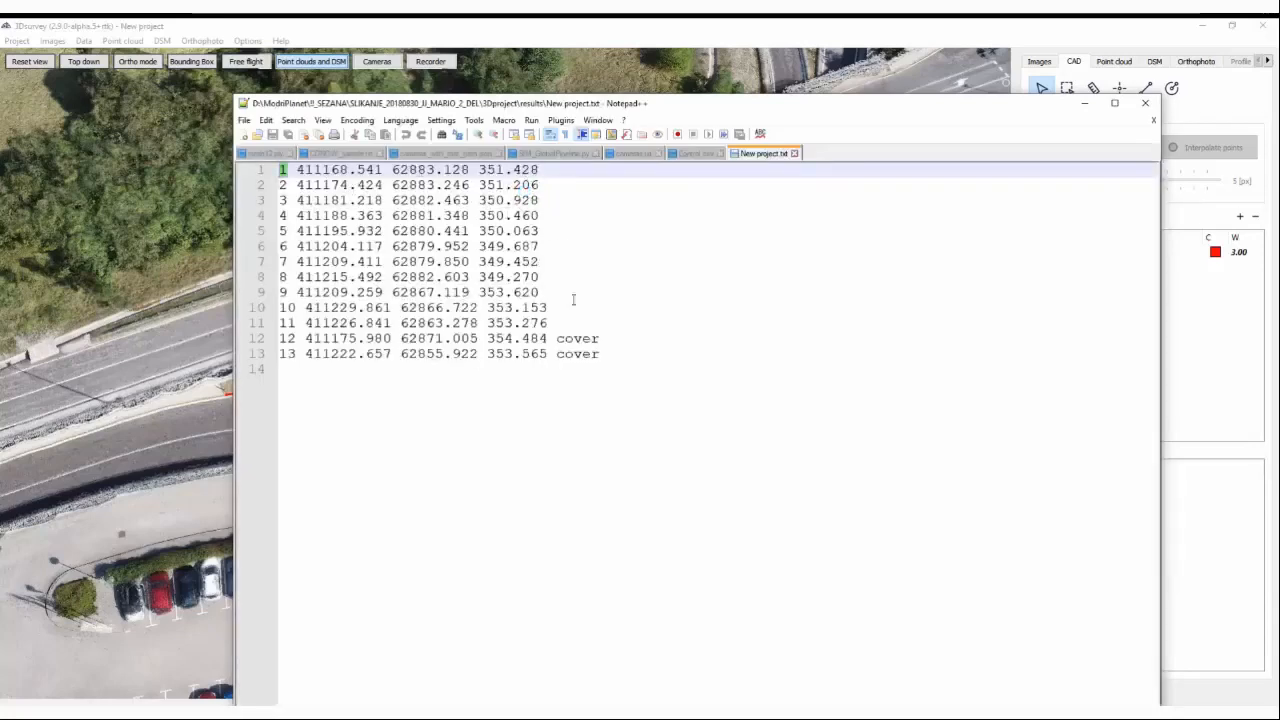
drag(692, 104, 1112, 130)
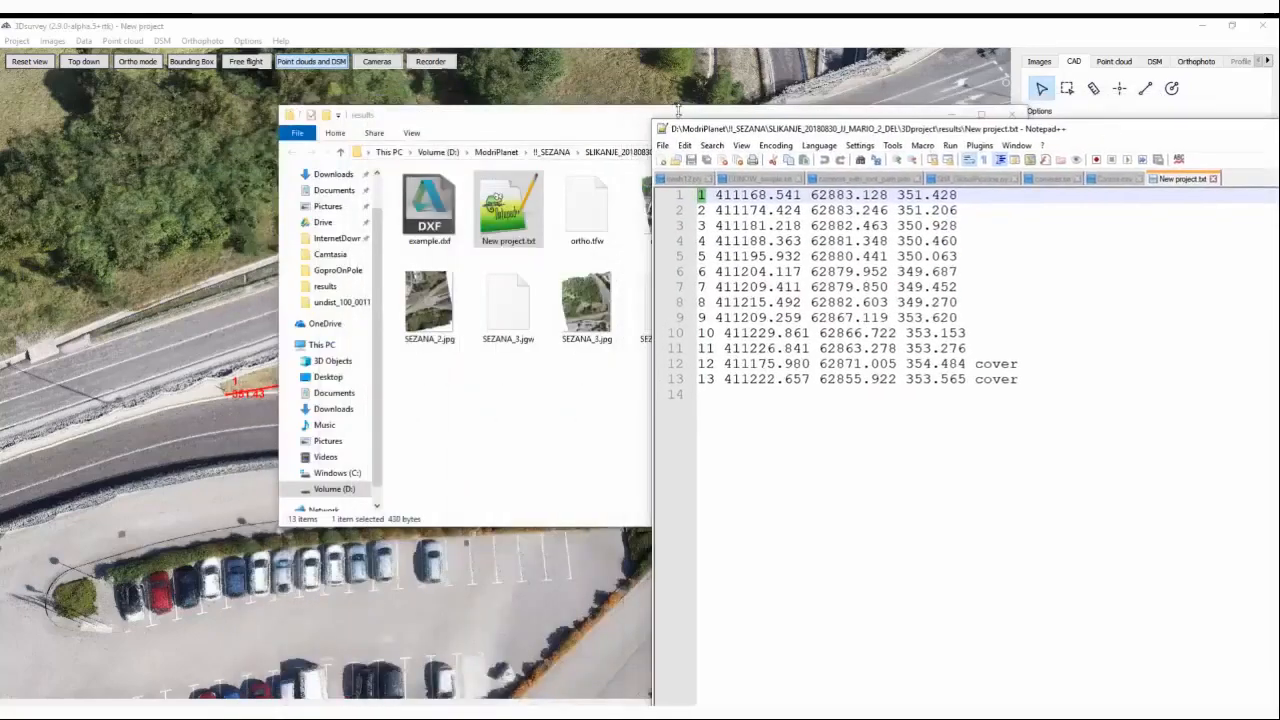
click(948, 113)
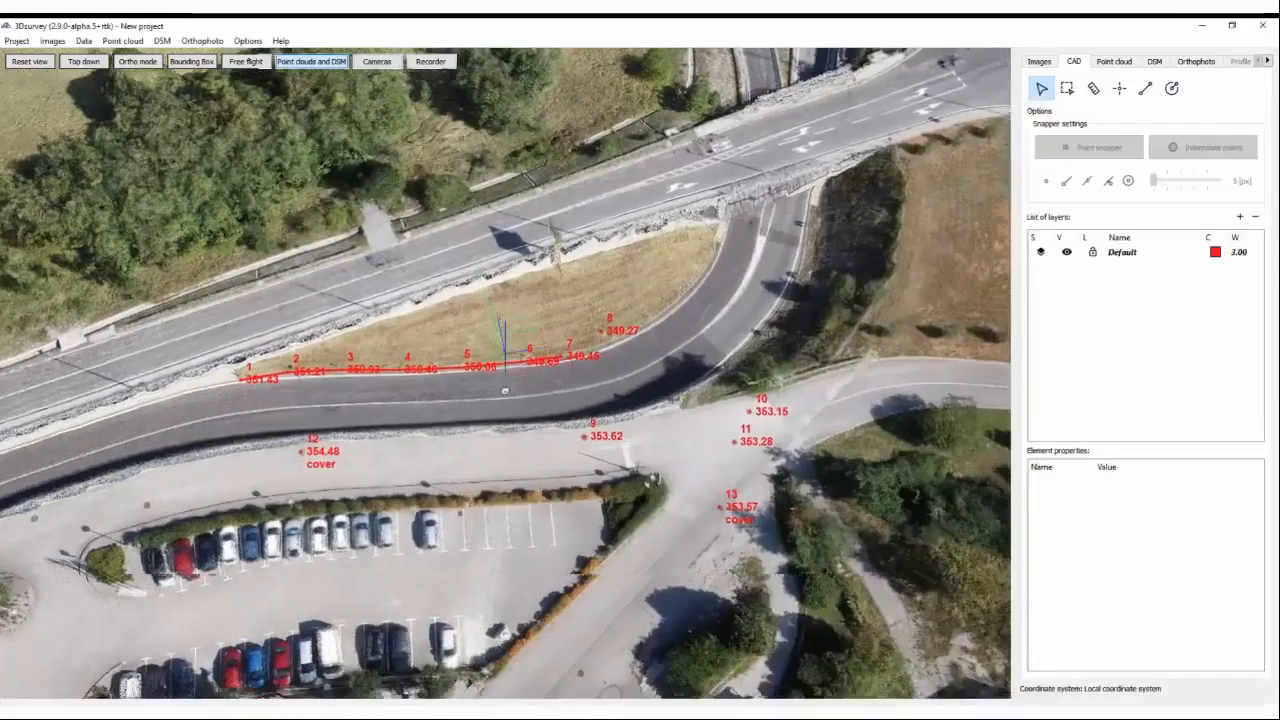
scroll(572, 460, up, 1)
scroll(557, 465, up, 1)
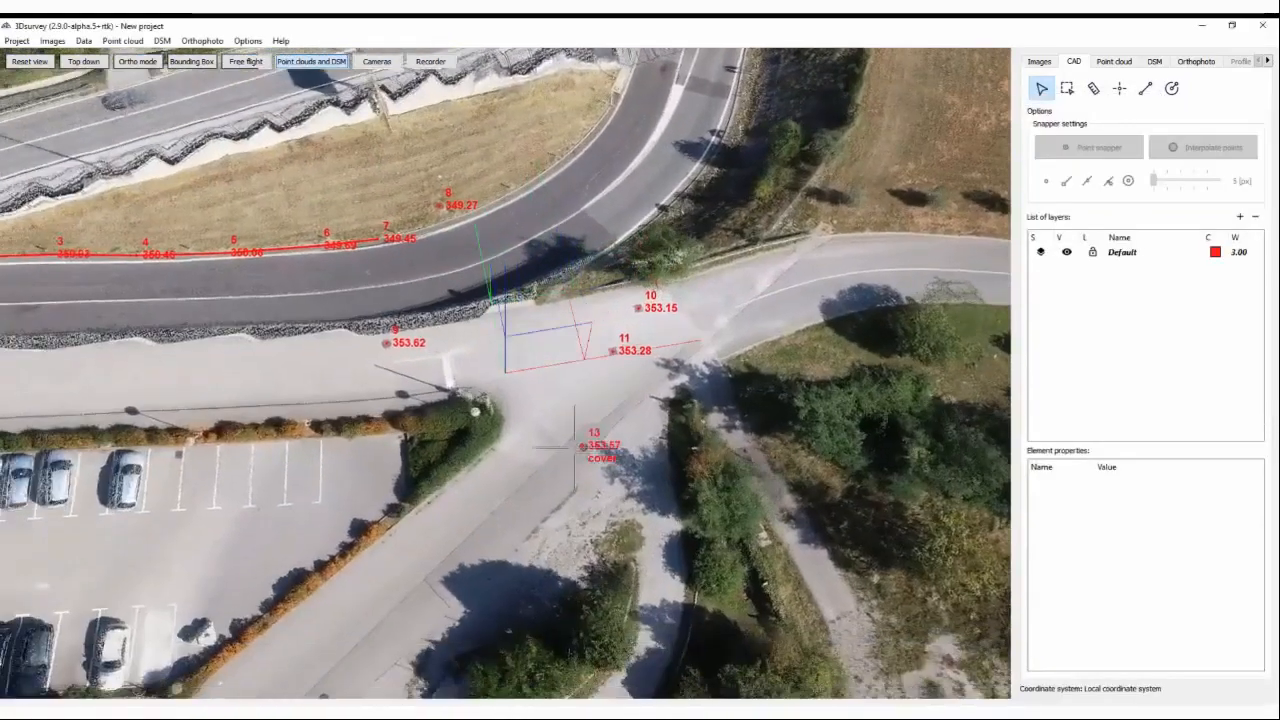
Read the exported coordinates in Notepad++ once more, and switch to LibreOffice Writer to read further through the 3Dsurvey 2.9.0 feature notes
key(alt+Tab)
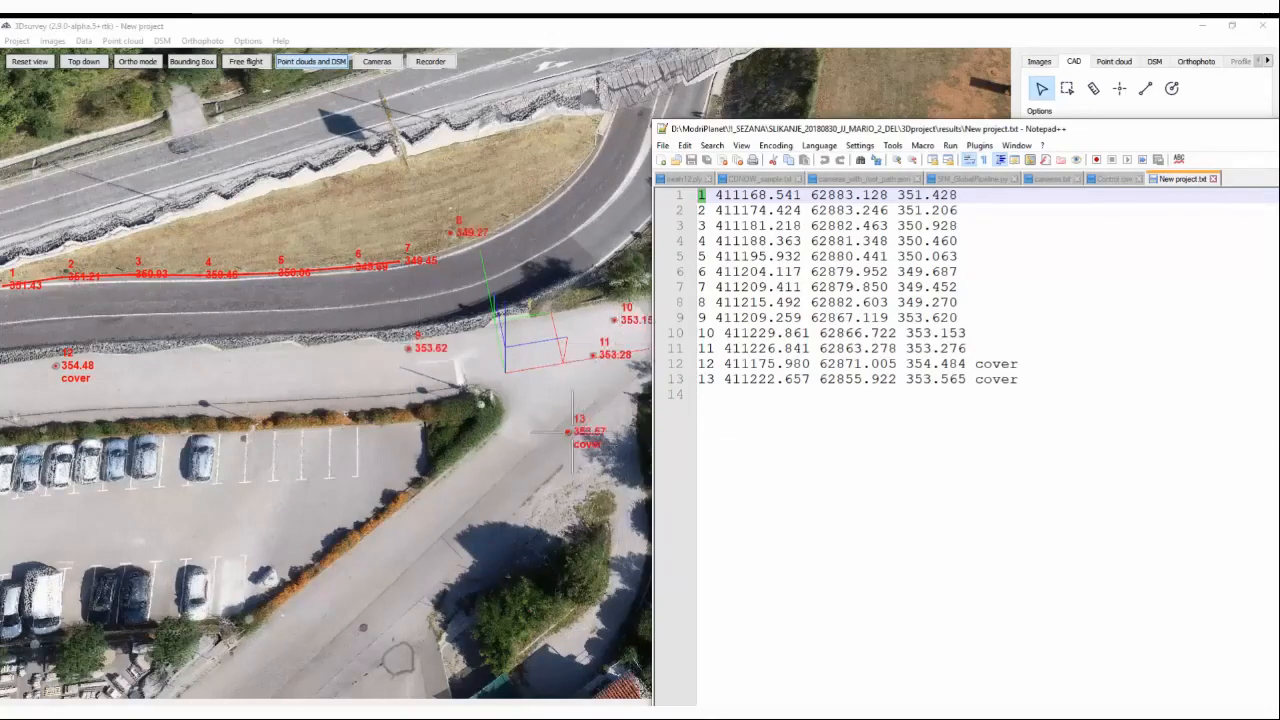
click(1131, 399)
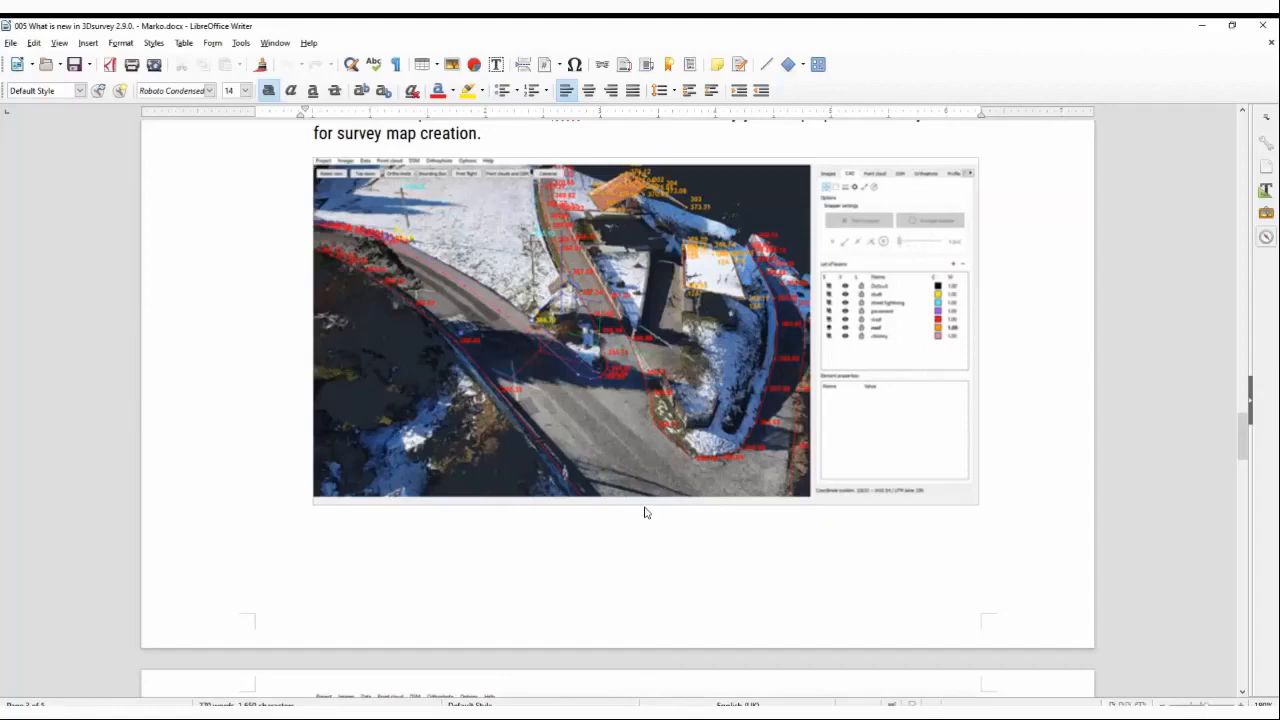
scroll(622, 487, down, 15)
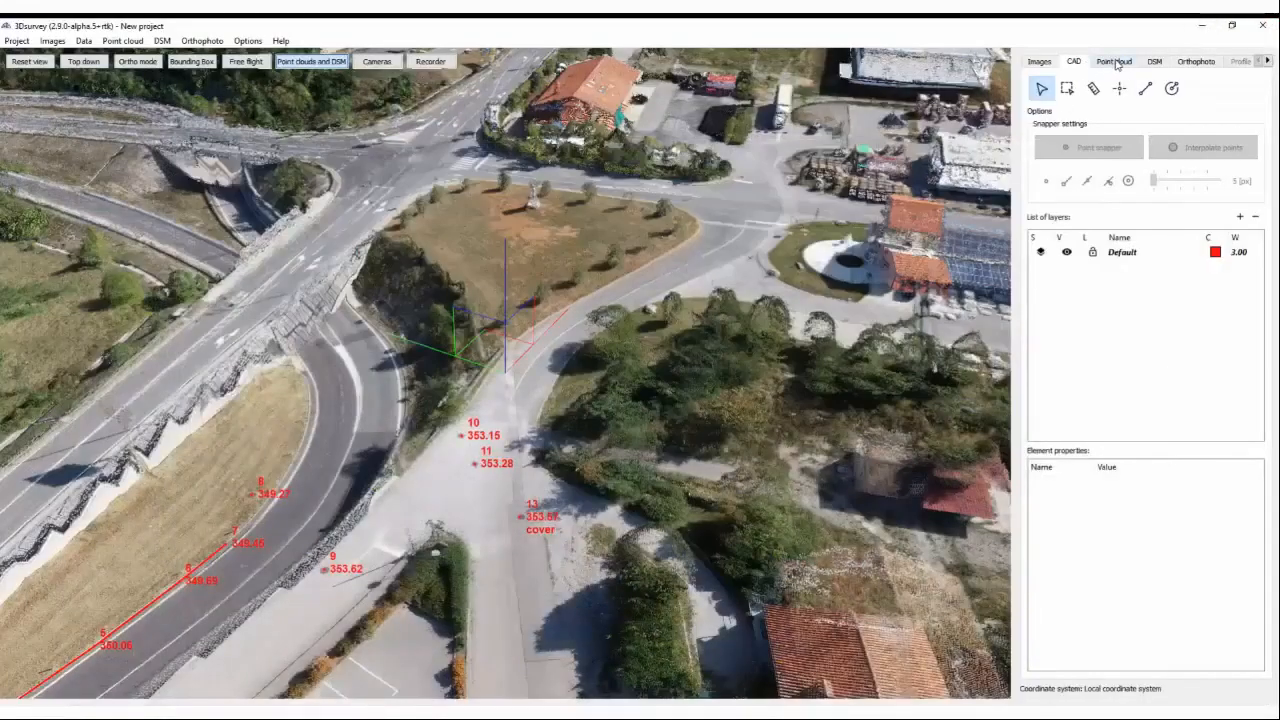
Show the point cloud settings in 3Dsurvey and examine the cloud around the coded points, the parking lot and the neighbouring industrial buildings
click(1114, 62)
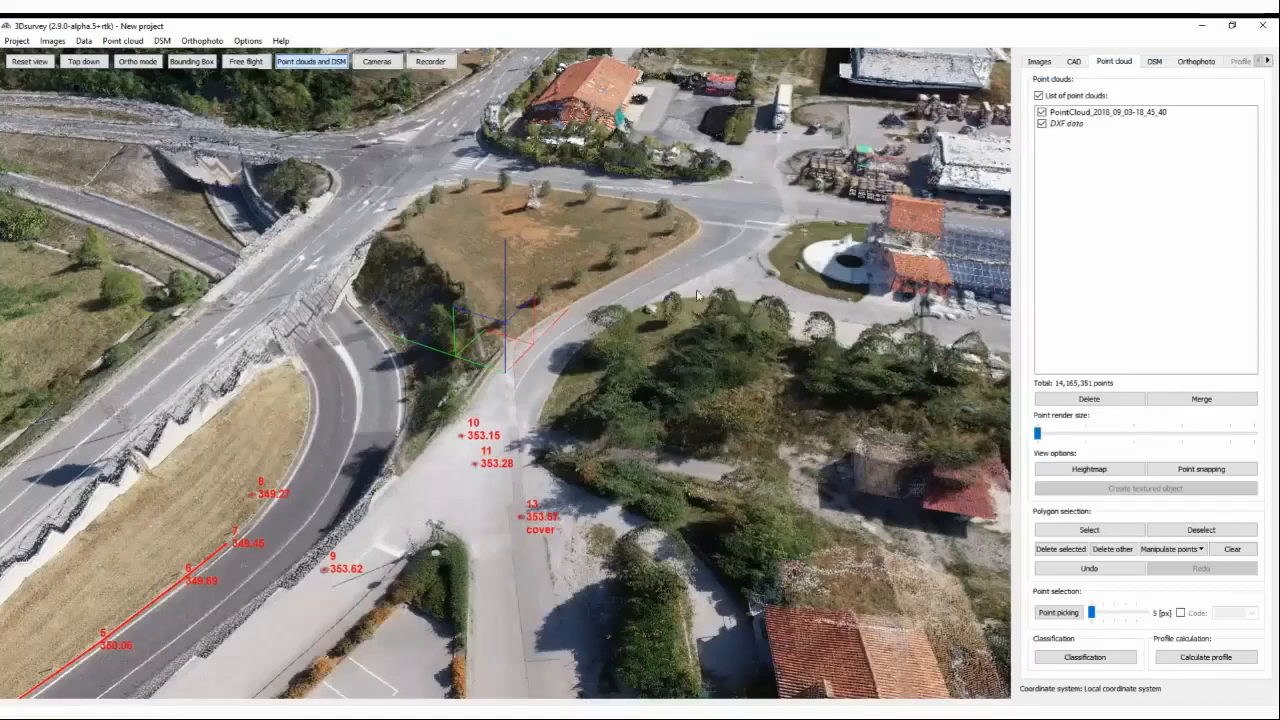
scroll(556, 347, down, 4)
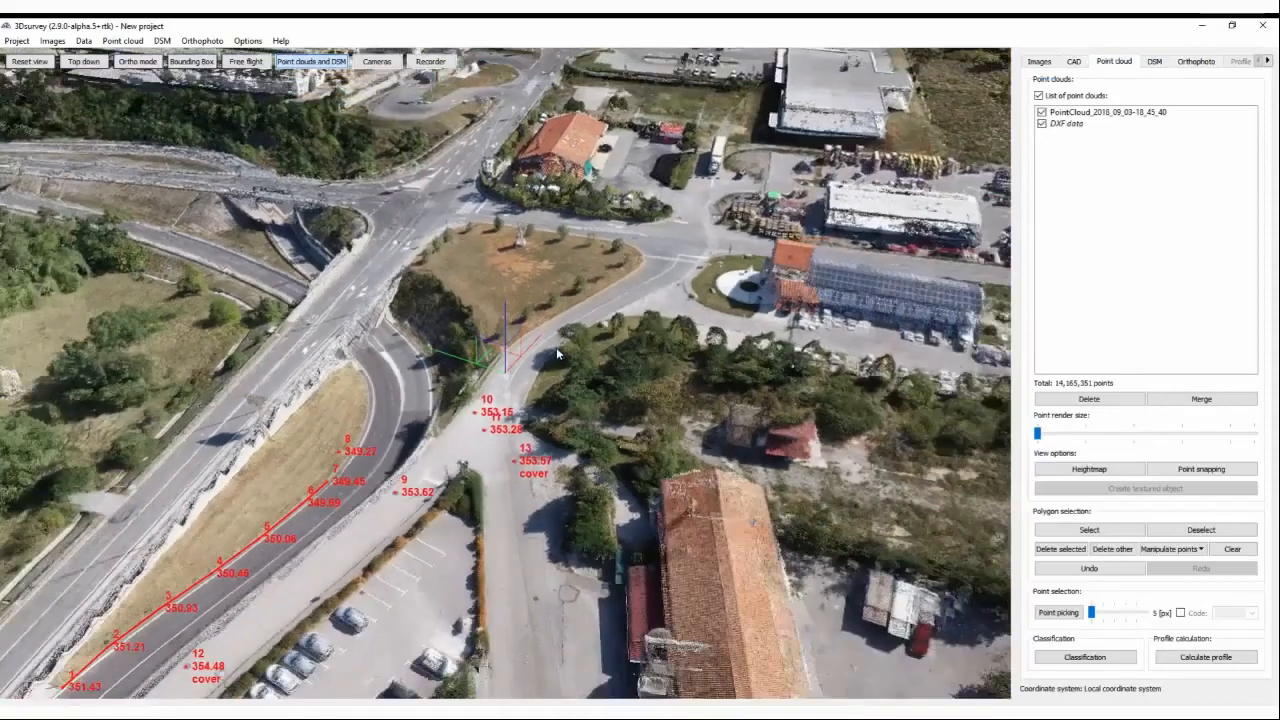
drag(556, 347, 665, 426)
drag(547, 387, 585, 487)
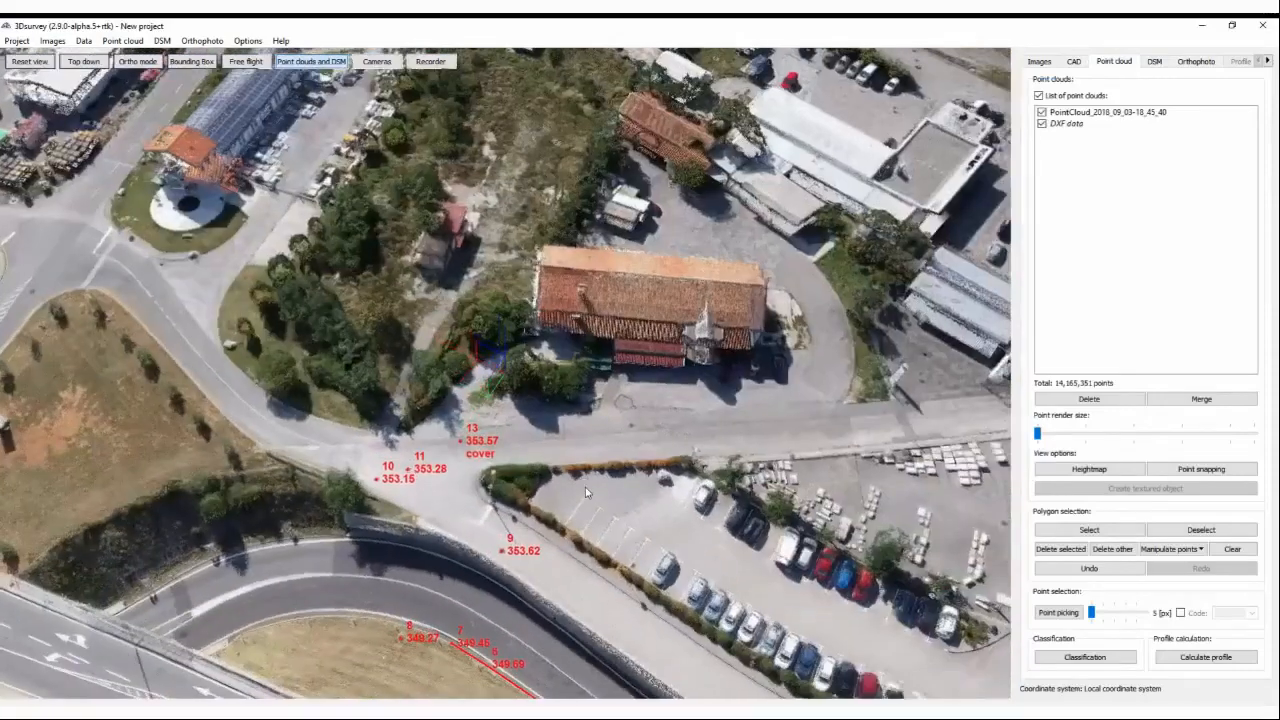
drag(573, 428, 510, 482)
drag(624, 403, 651, 425)
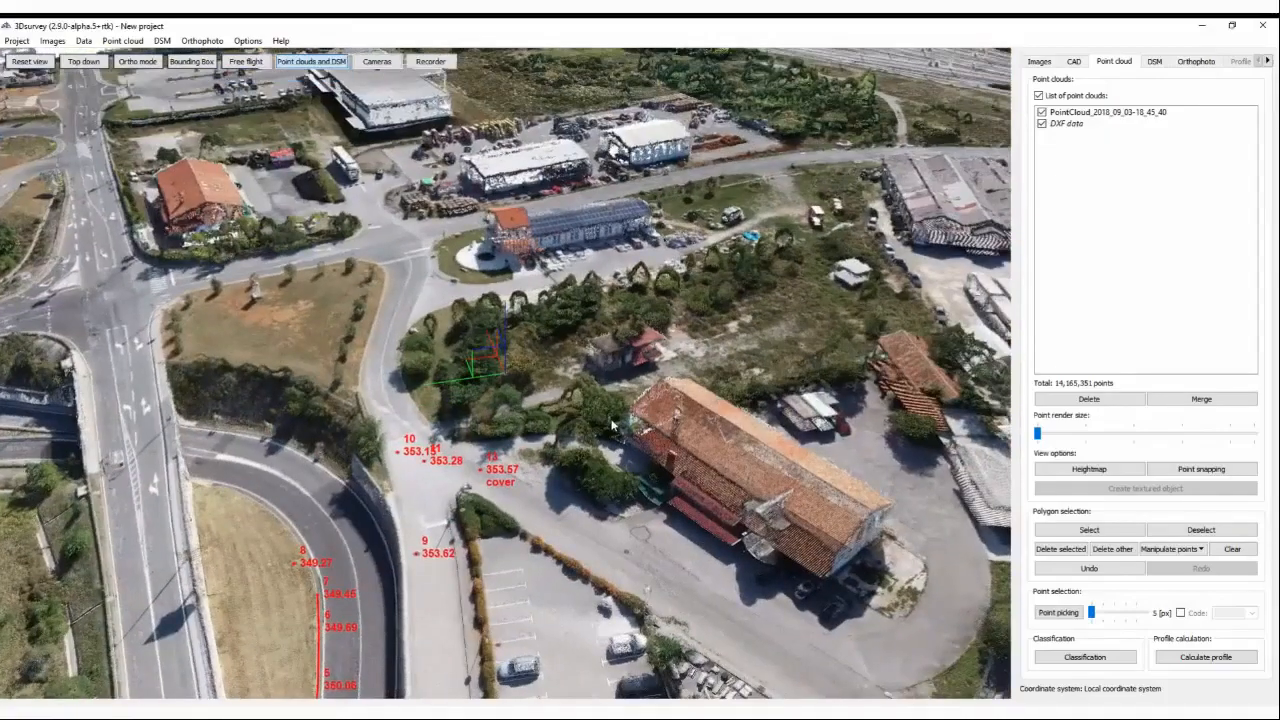
drag(463, 410, 442, 258)
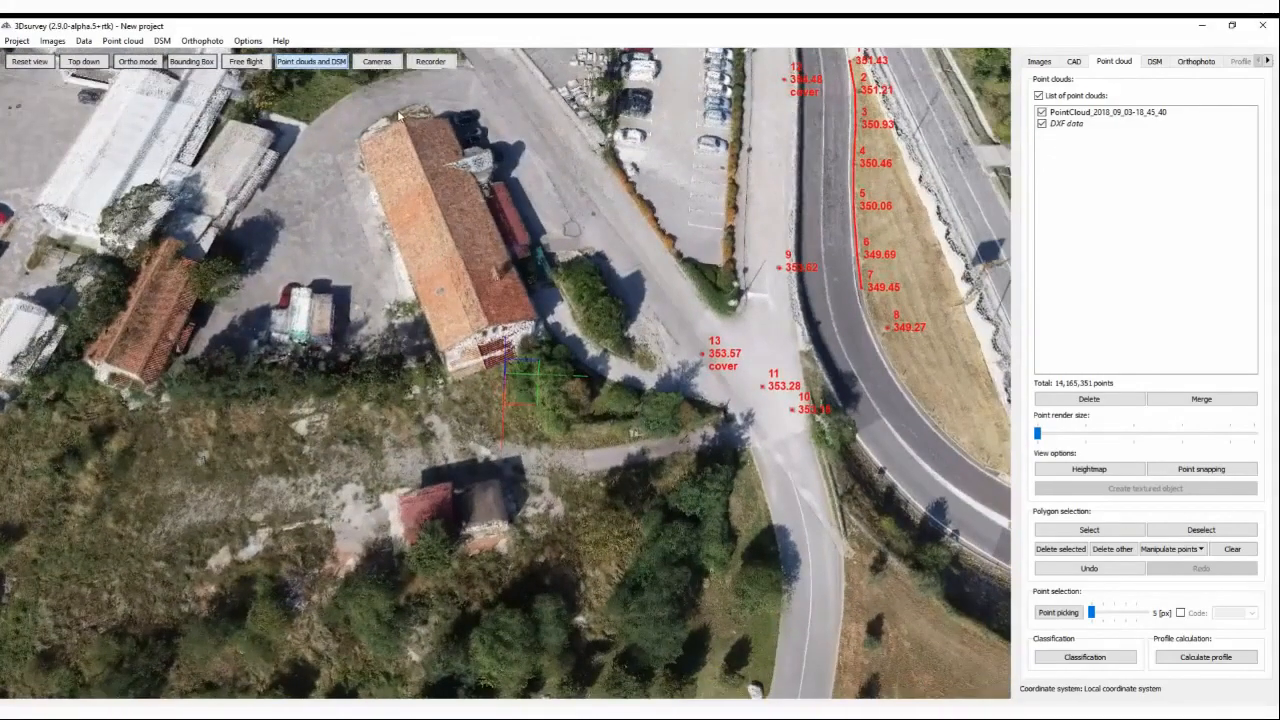
right_drag(442, 258, 558, 512)
right_drag(488, 325, 523, 455)
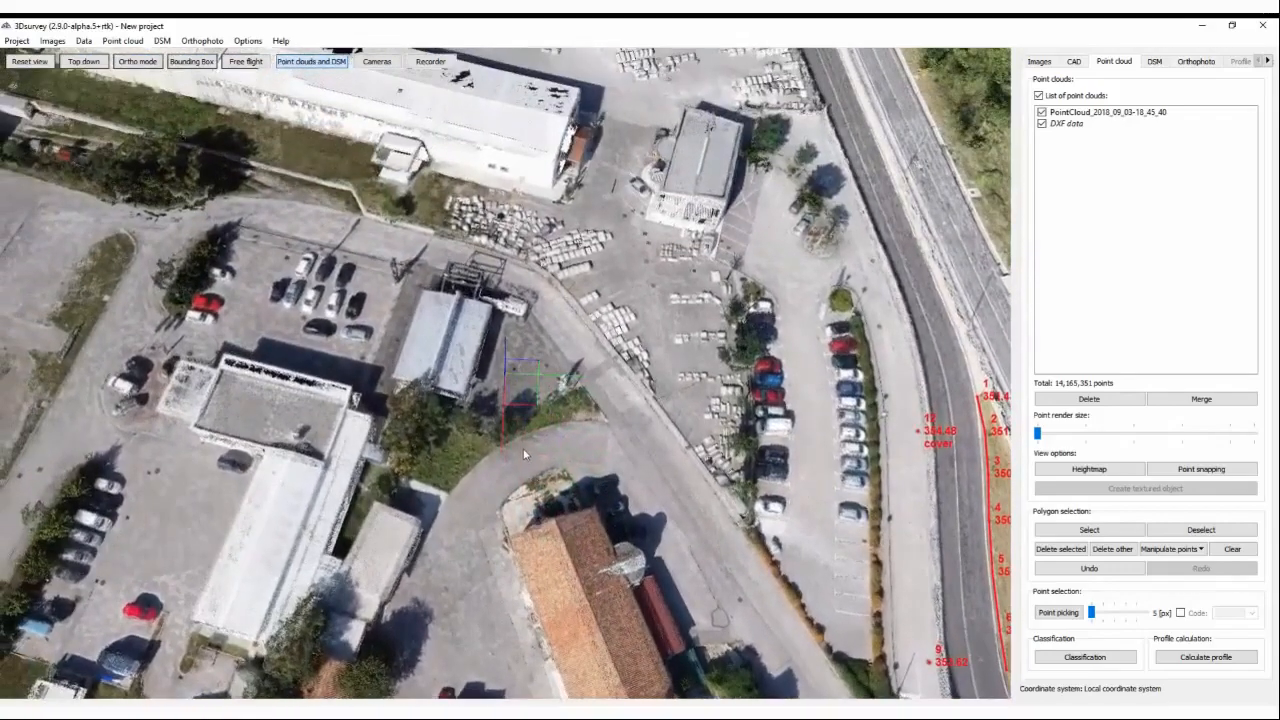
drag(561, 451, 449, 385)
scroll(461, 389, down, 4)
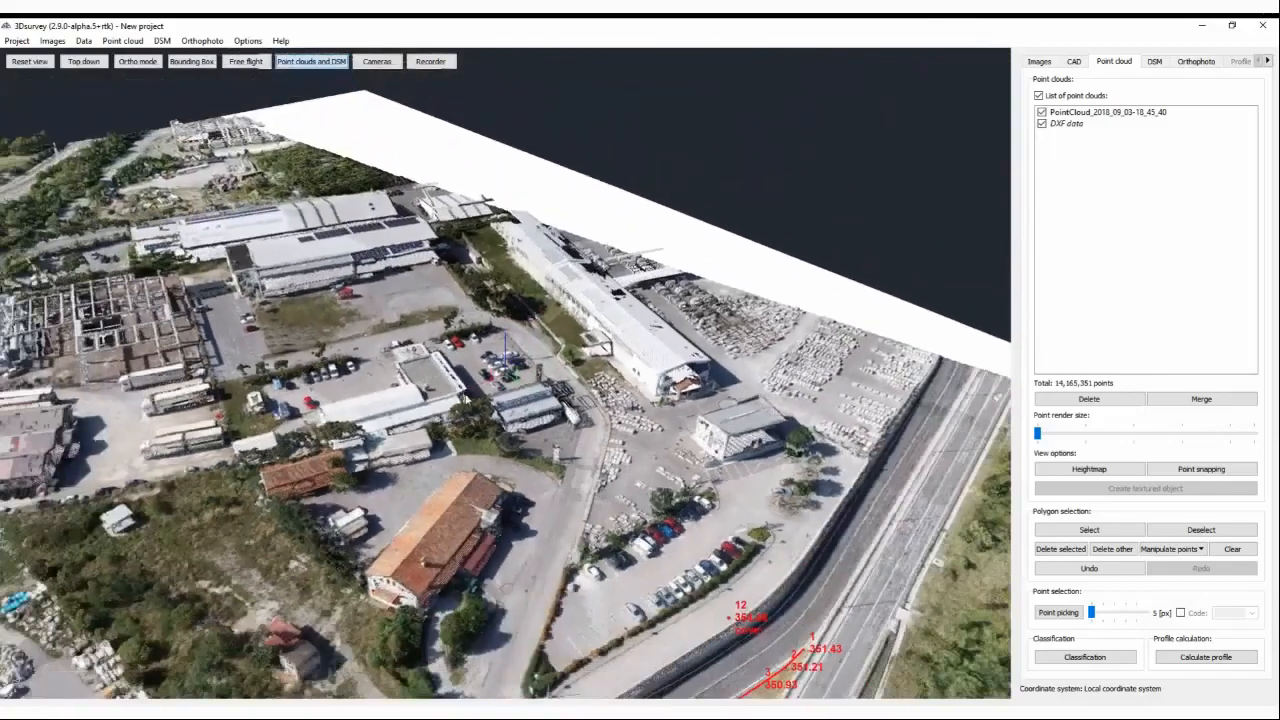
drag(570, 467, 458, 522)
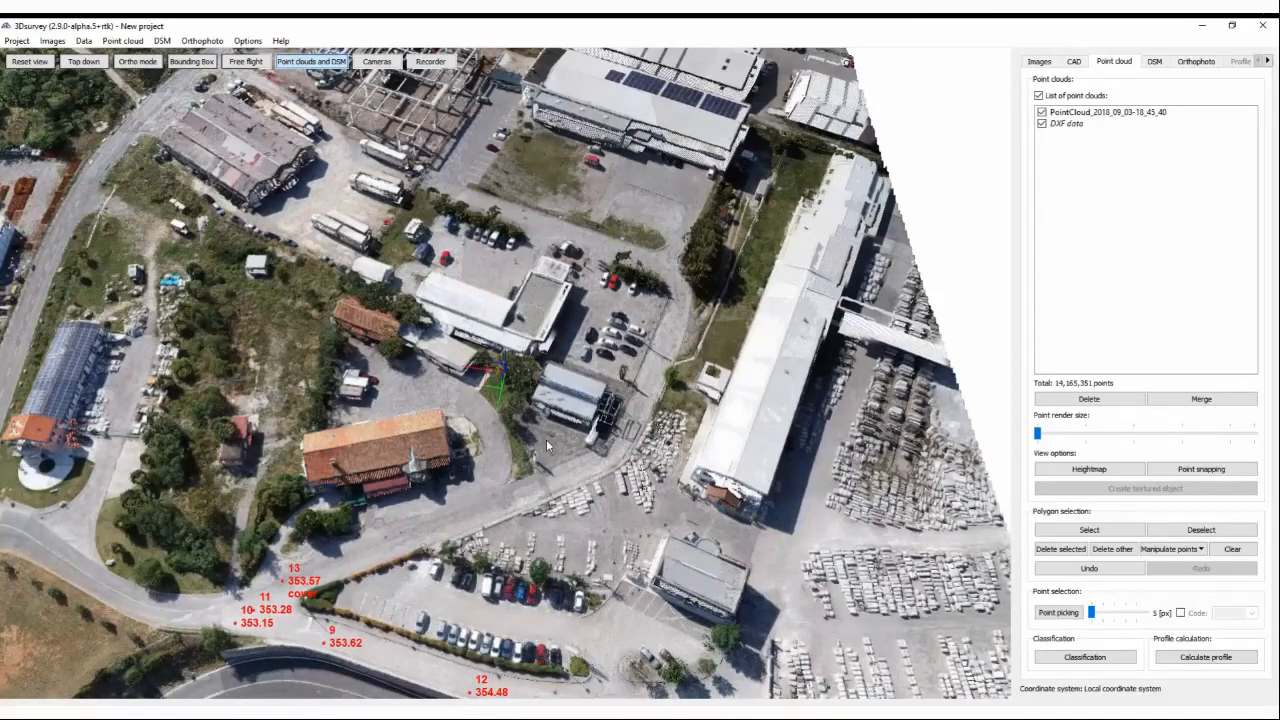
Inspect the point cloud up close around the old warehouse, the building skeleton and the roadside storage area
double_click(238, 177)
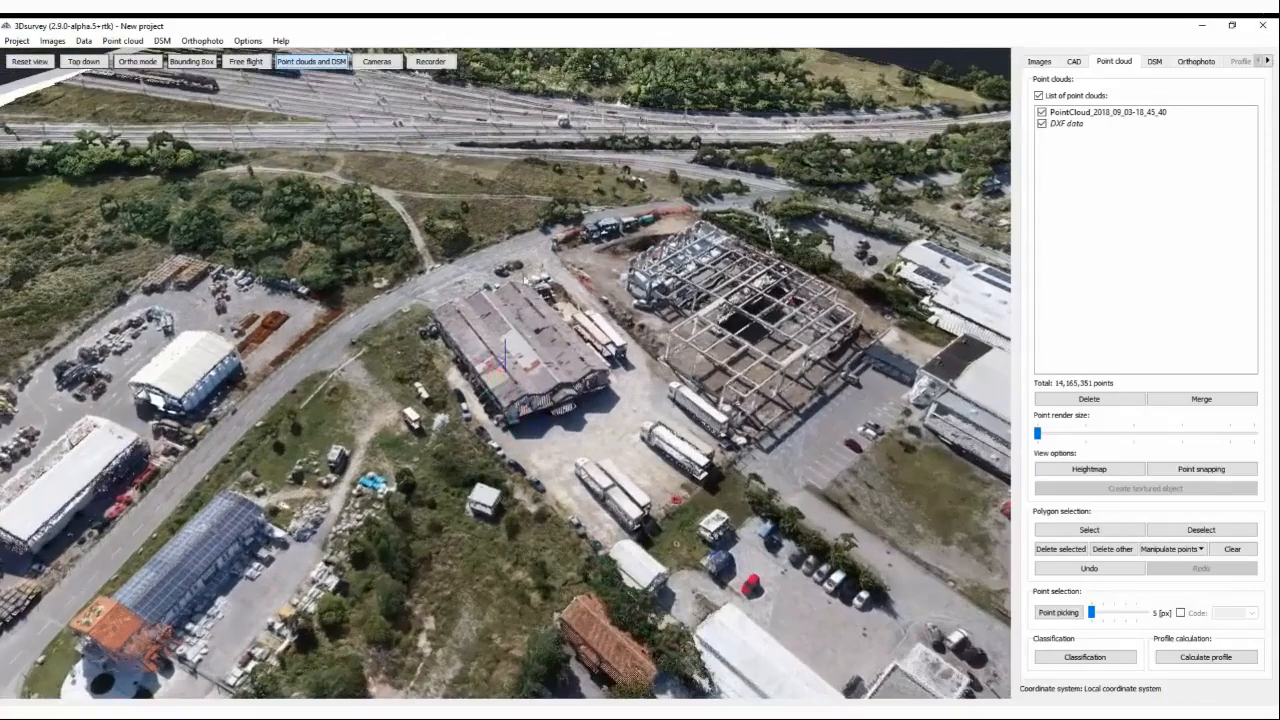
scroll(545, 279, up, 3)
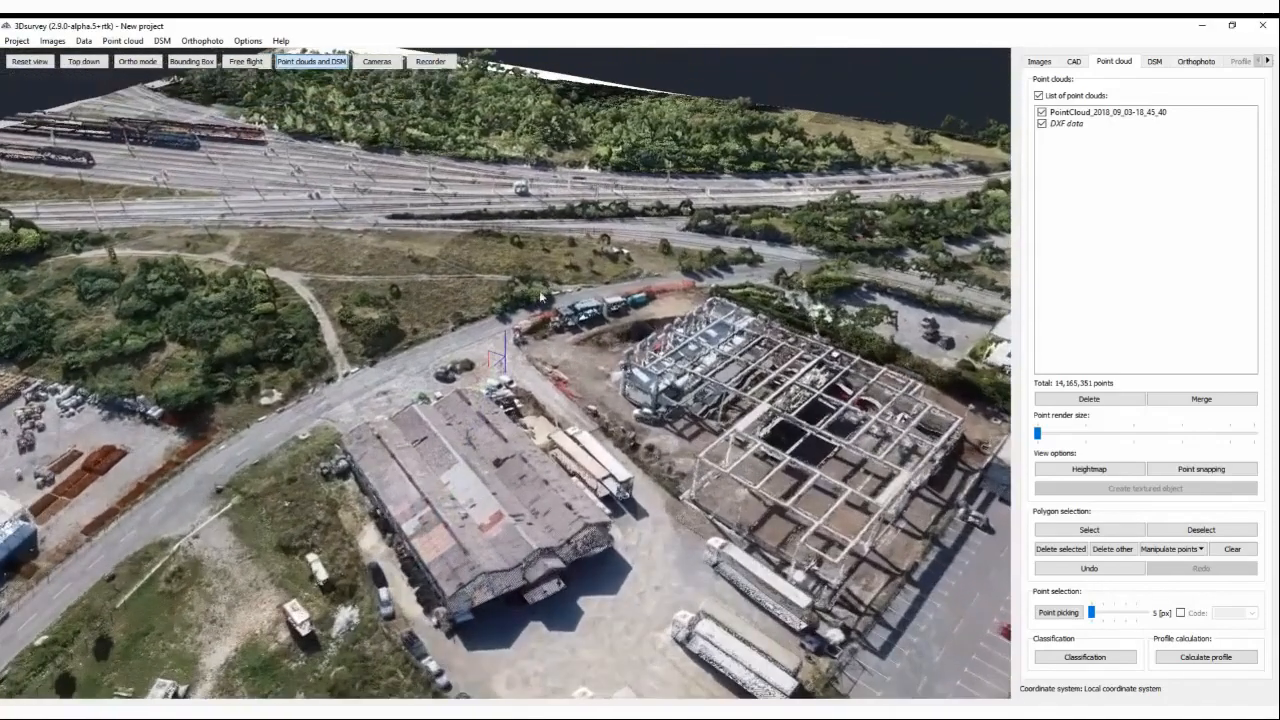
scroll(521, 360, up, 2)
scroll(521, 360, up, 4)
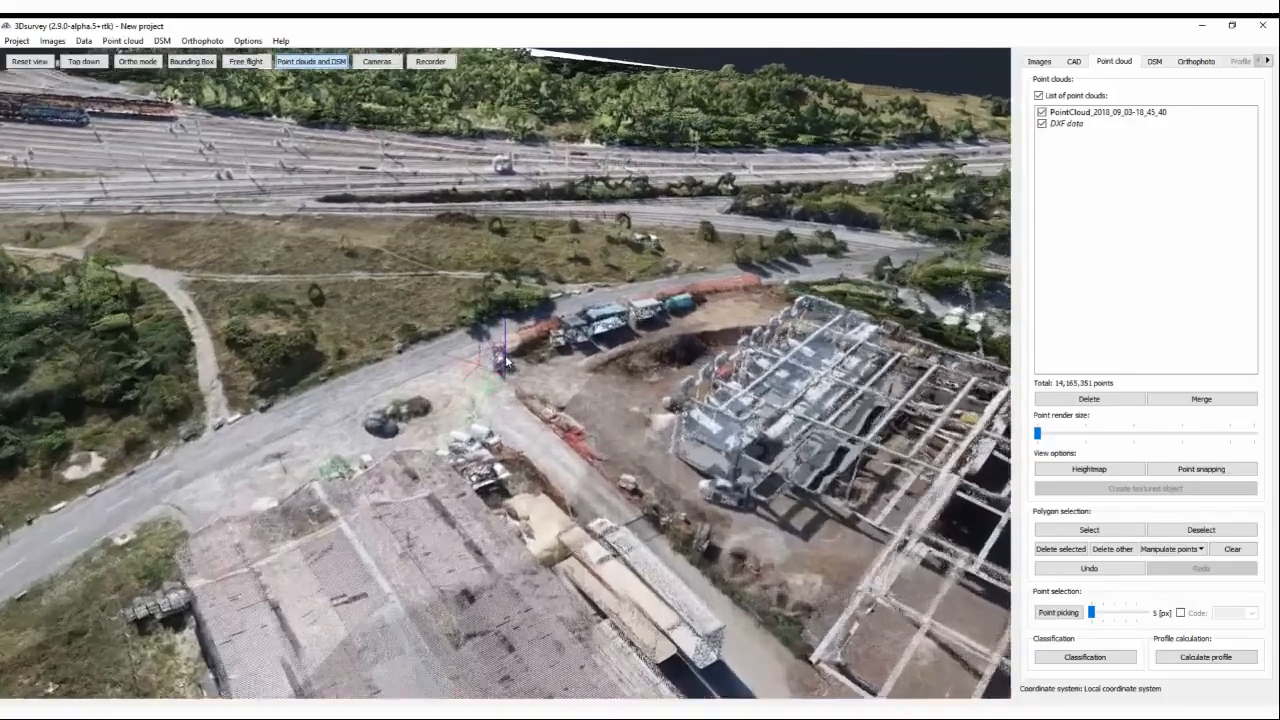
scroll(505, 367, up, 3)
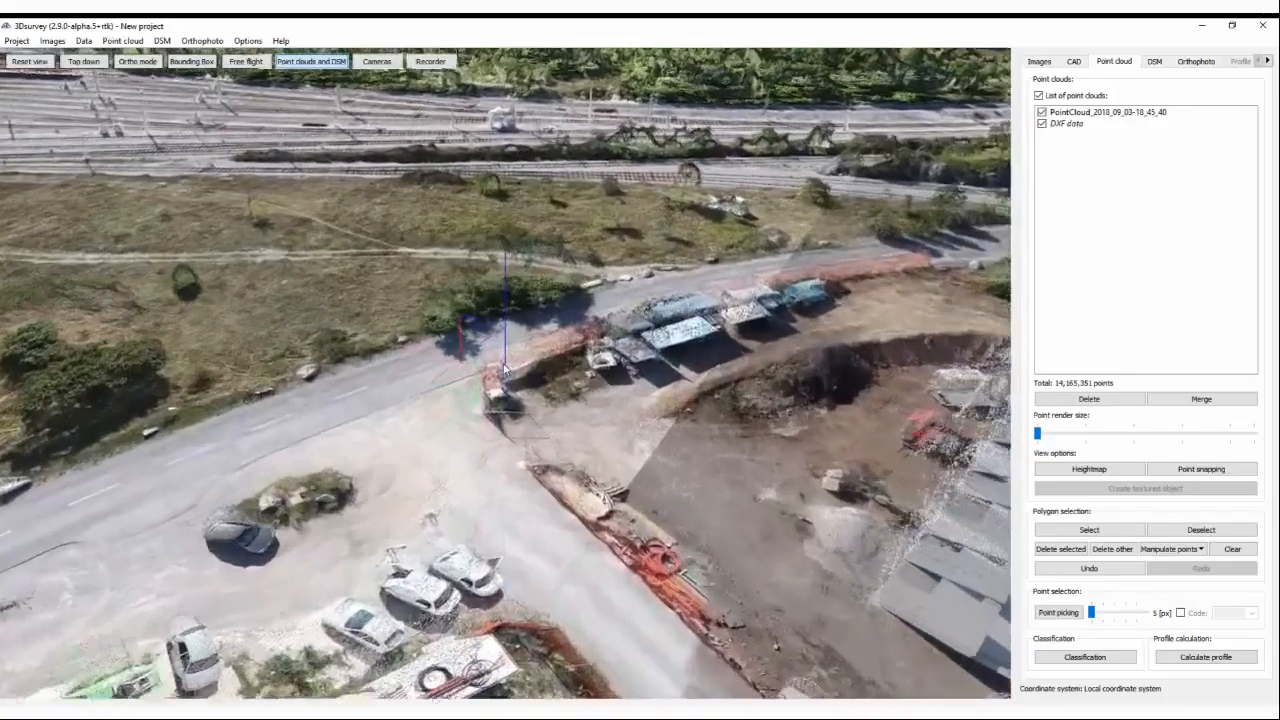
scroll(505, 367, up, 2)
drag(505, 367, 760, 372)
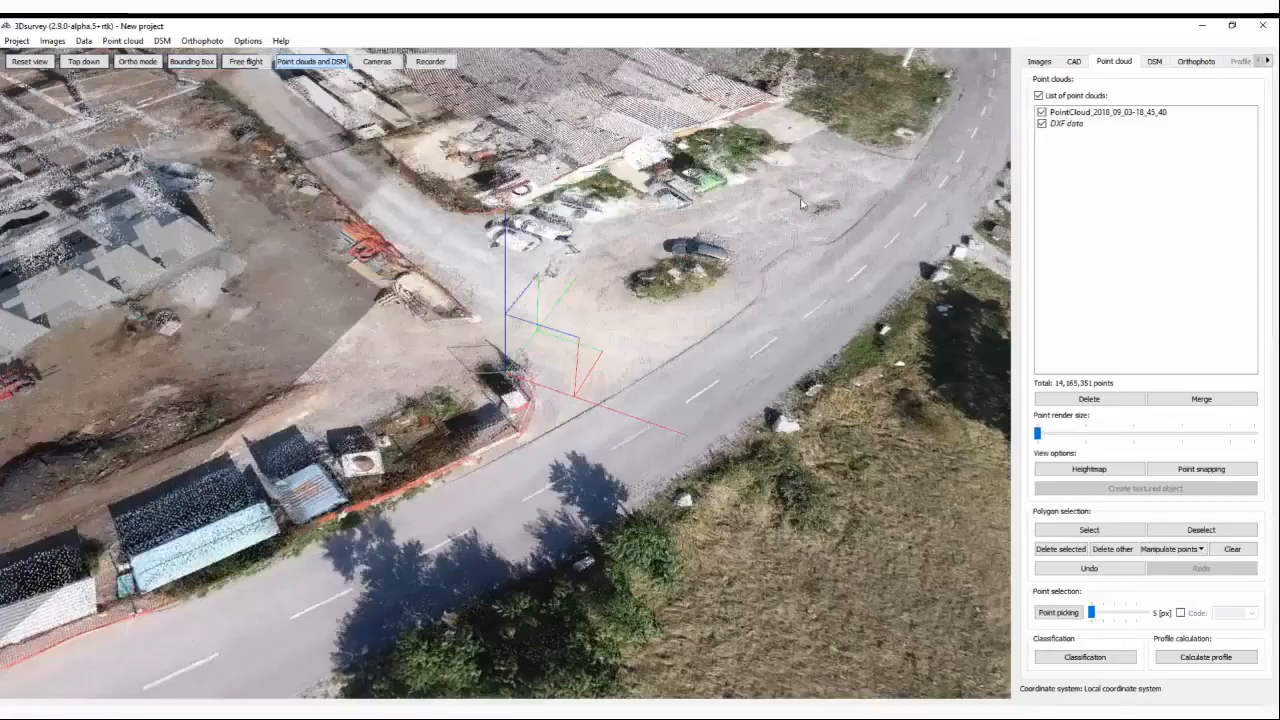
double_click(800, 200)
double_click(788, 208)
scroll(787, 213, up, 5)
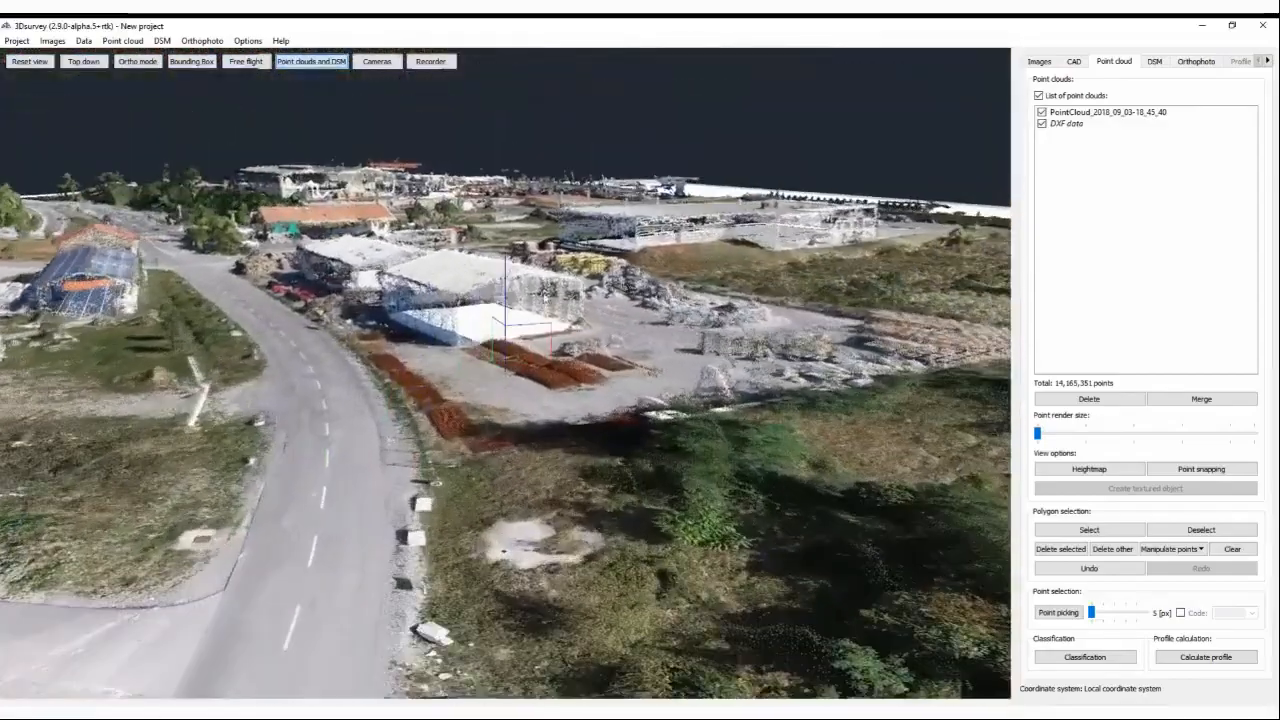
key(w)
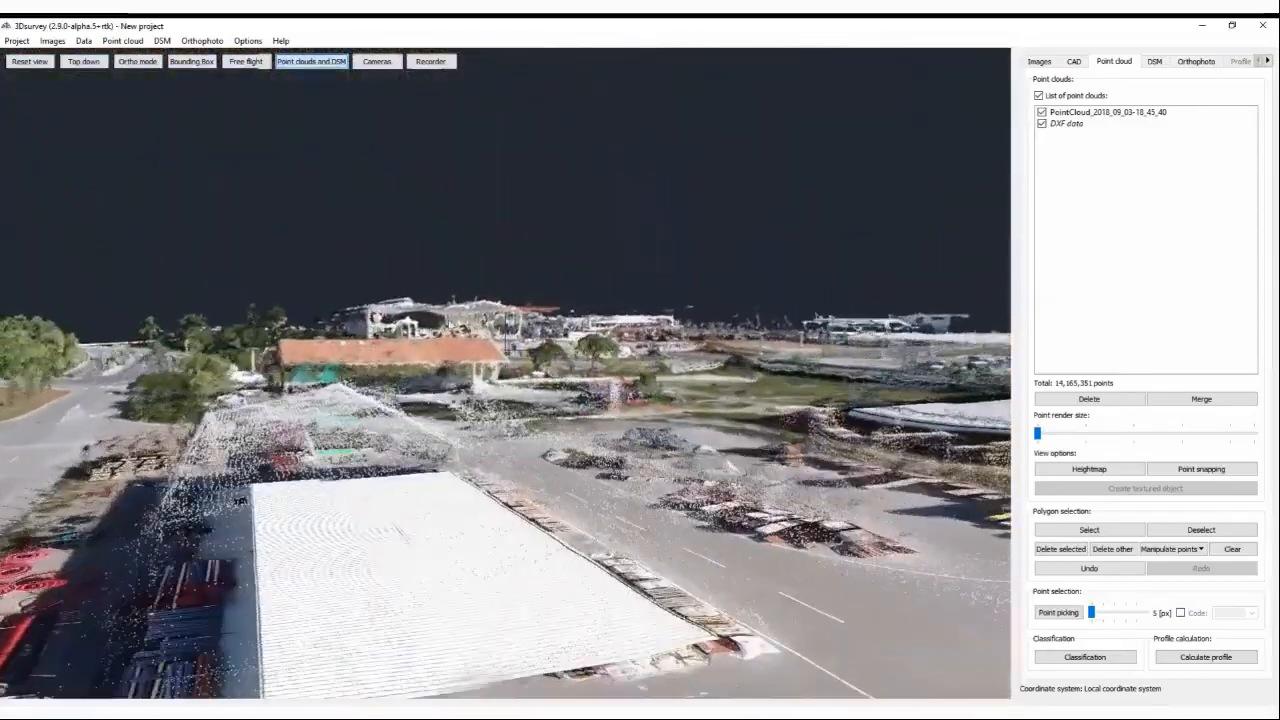
Restore the full site view and examine the roofs with solar panels in the point cloud
key(Escape)
click(30, 62)
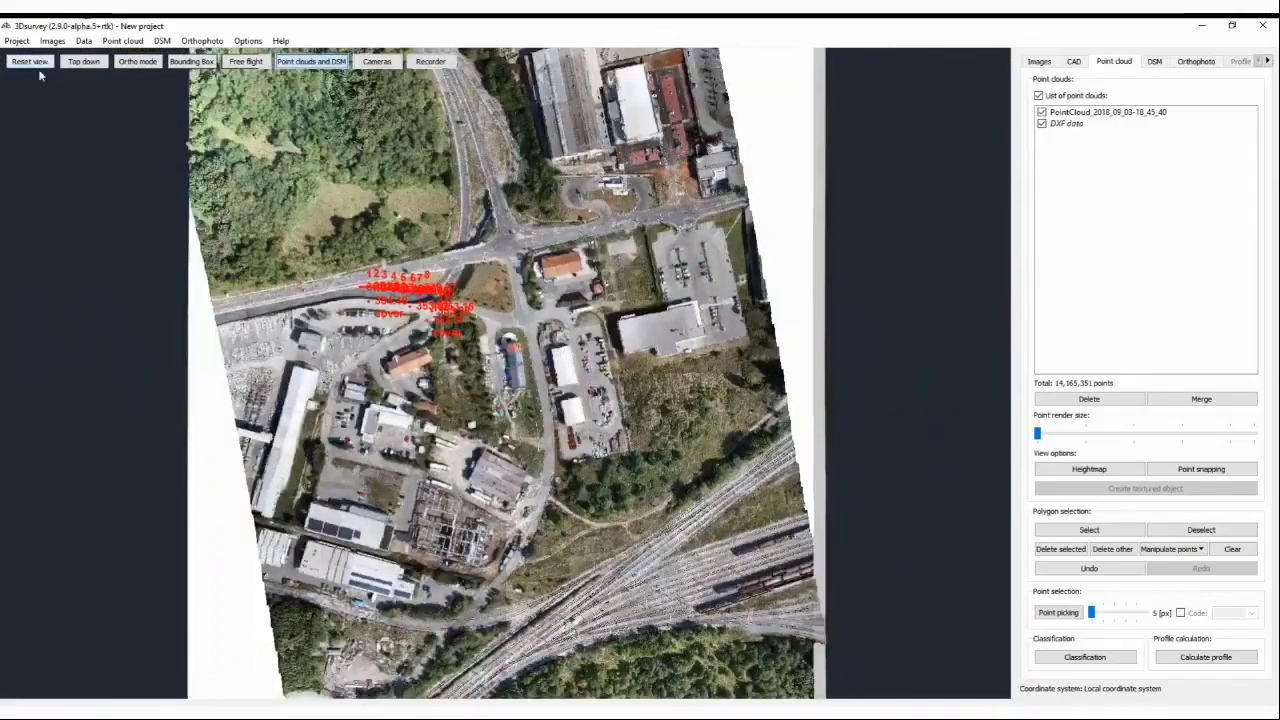
drag(366, 549, 180, 520)
right_drag(397, 165, 415, 387)
scroll(415, 387, up, 7)
scroll(415, 387, up, 3)
drag(415, 387, 457, 274)
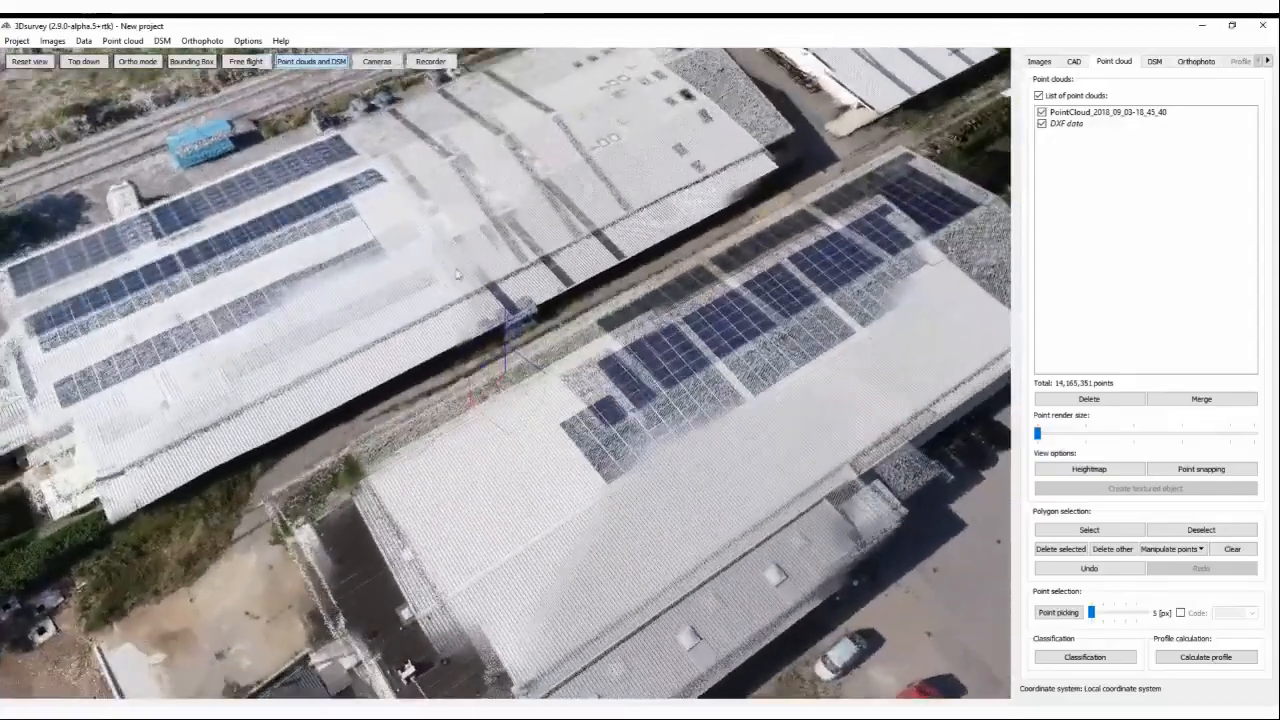
double_click(304, 211)
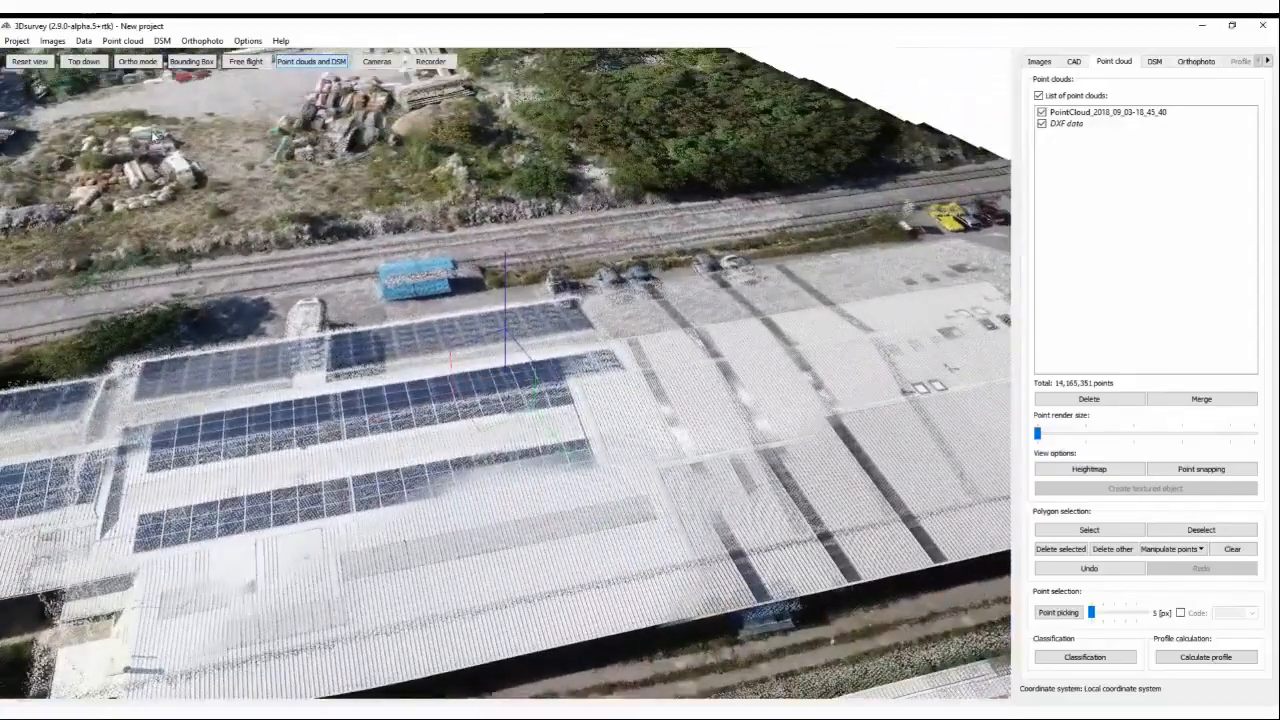
double_click(155, 137)
Examine the material storage yard from straight above, the nearby road bend and the unfinished frame building, ending with a wide site overview
click(84, 62)
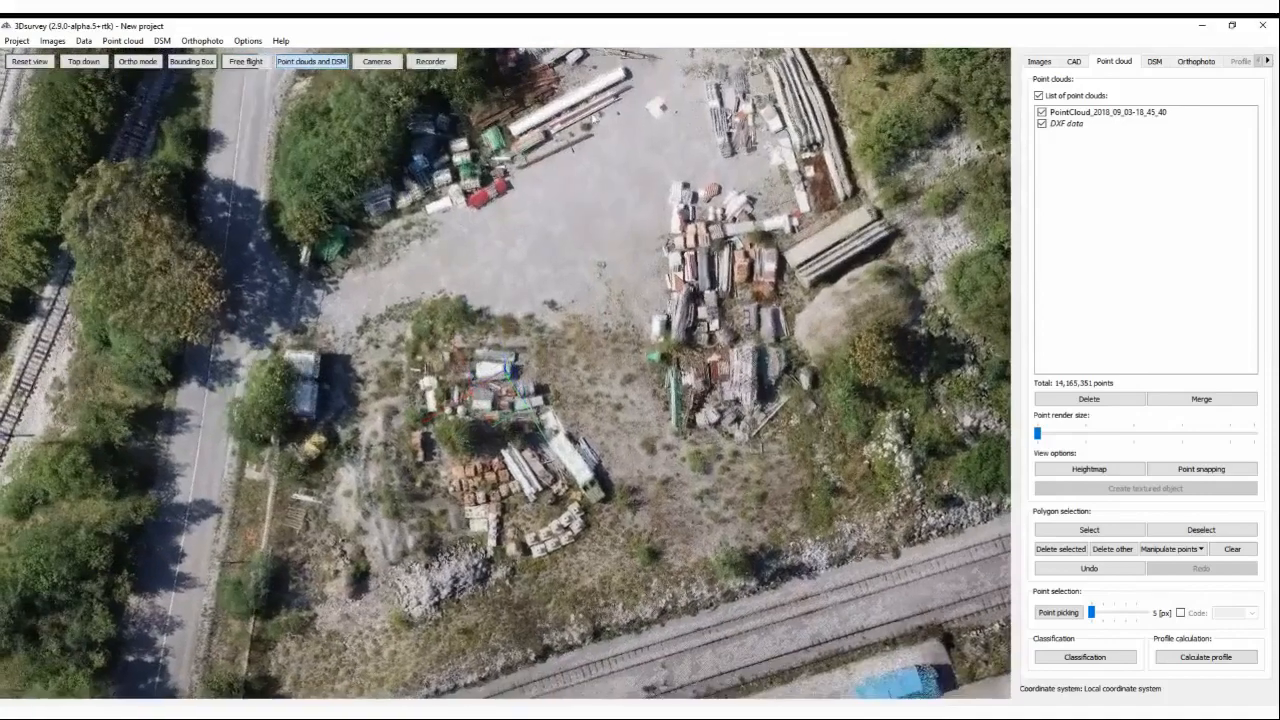
double_click(590, 101)
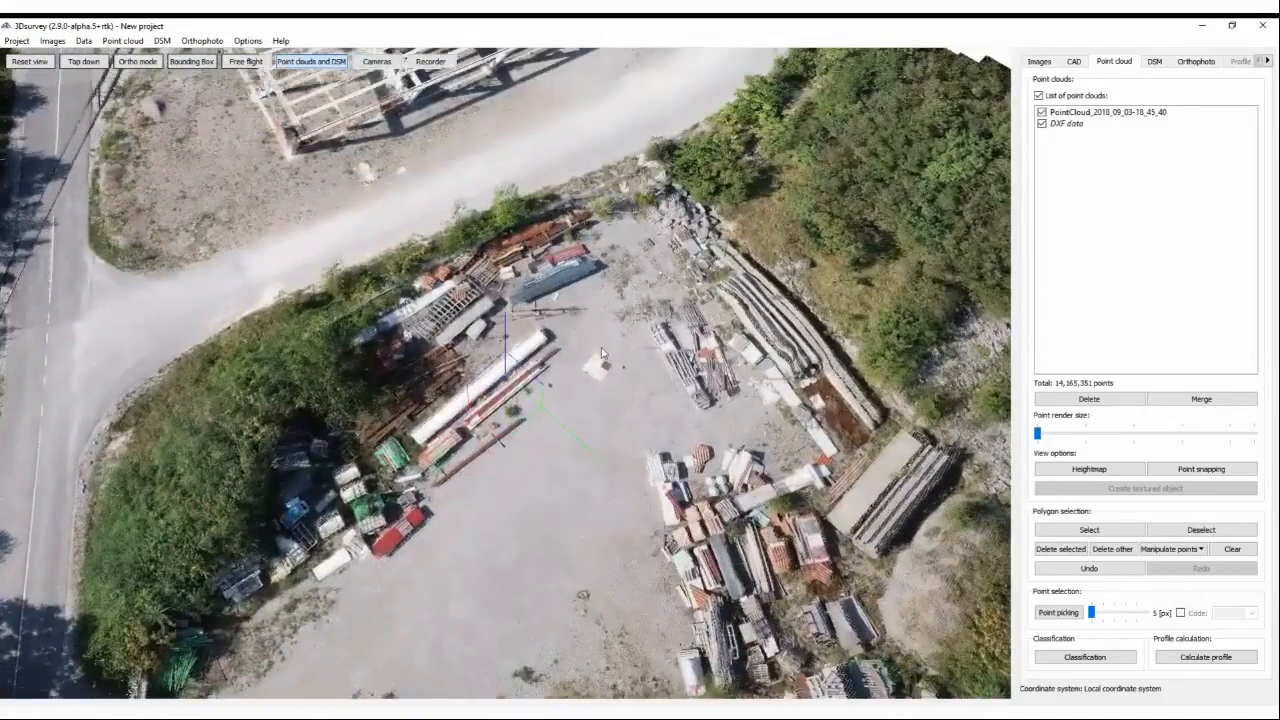
double_click(71, 234)
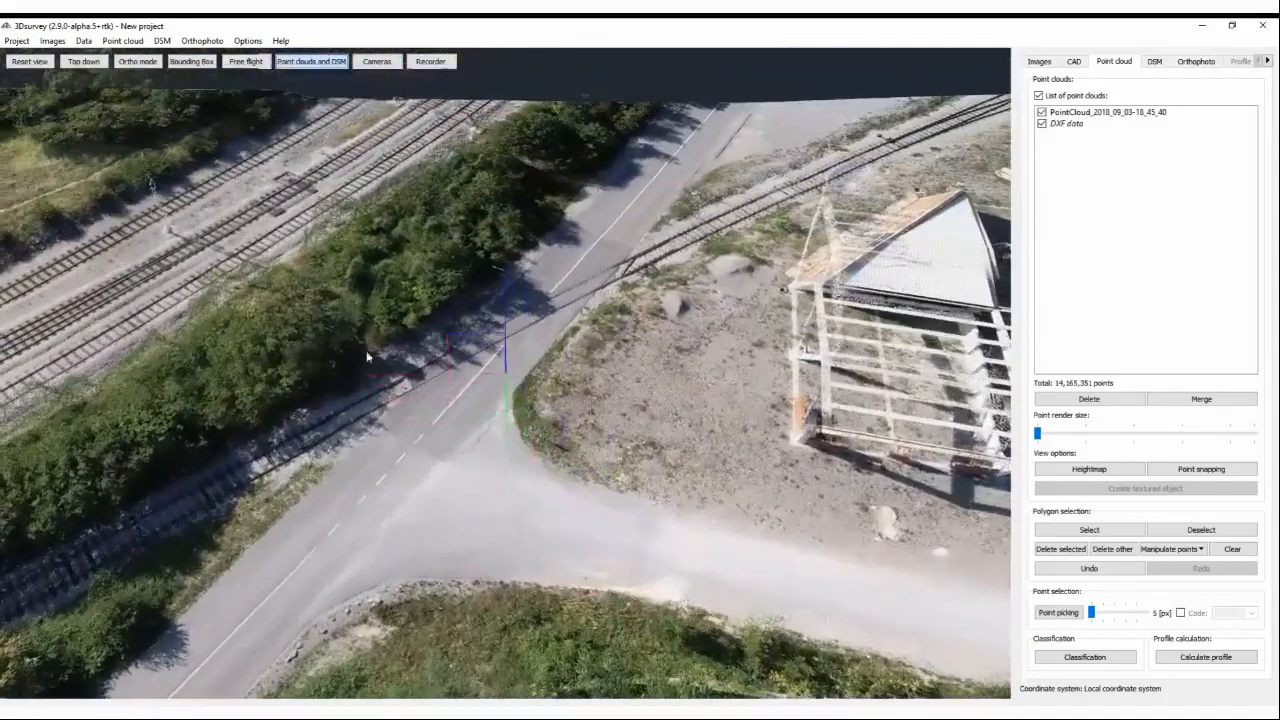
double_click(770, 315)
scroll(661, 353, down, 8)
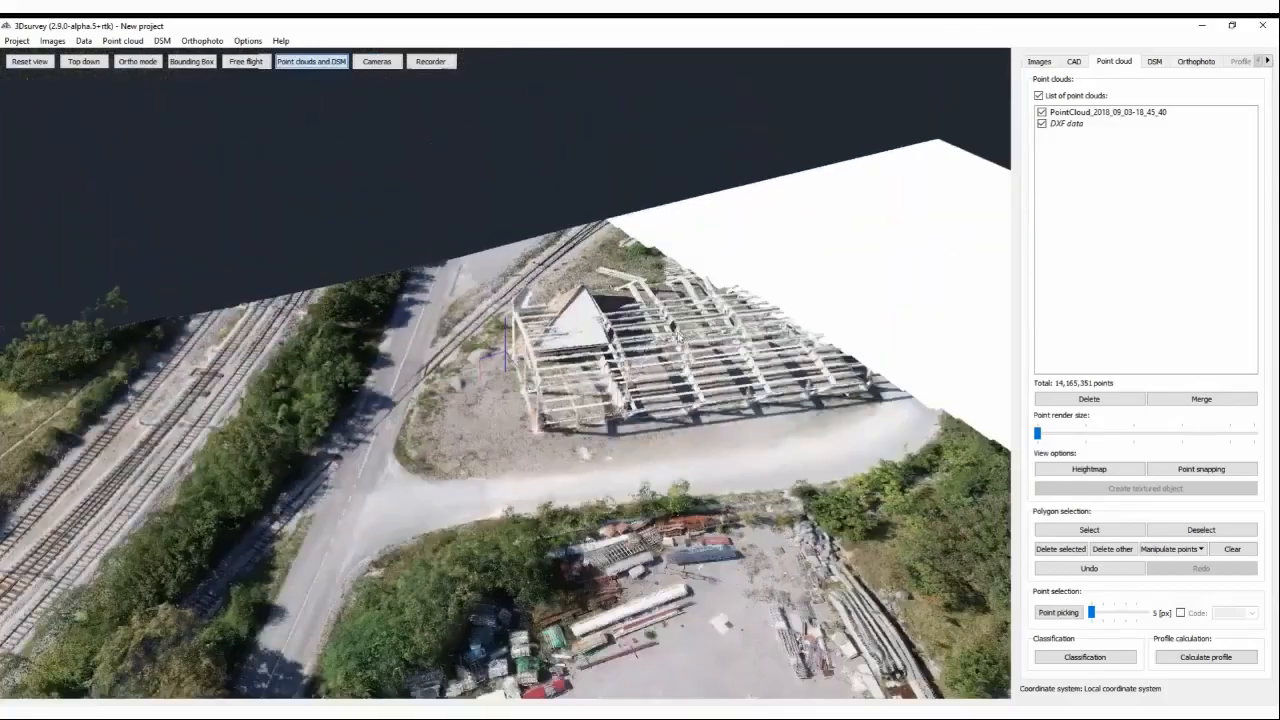
drag(661, 353, 325, 506)
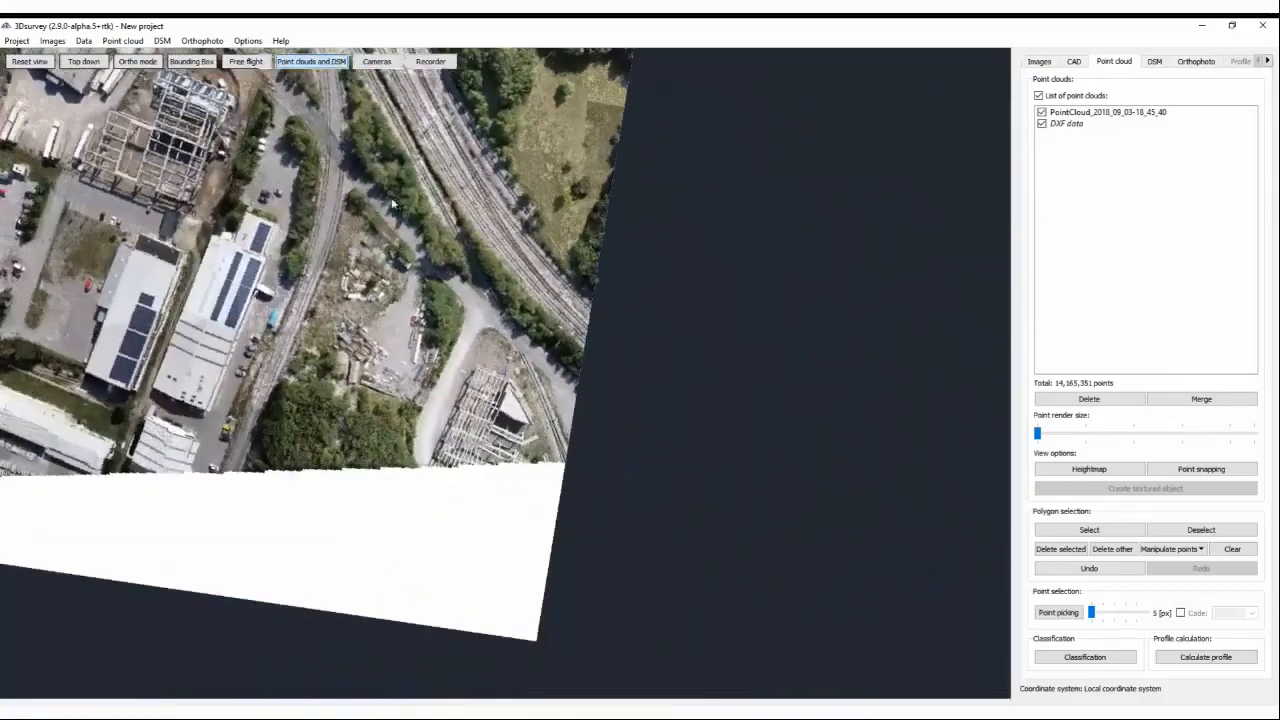
scroll(395, 203, down, 3)
right_drag(147, 117, 303, 226)
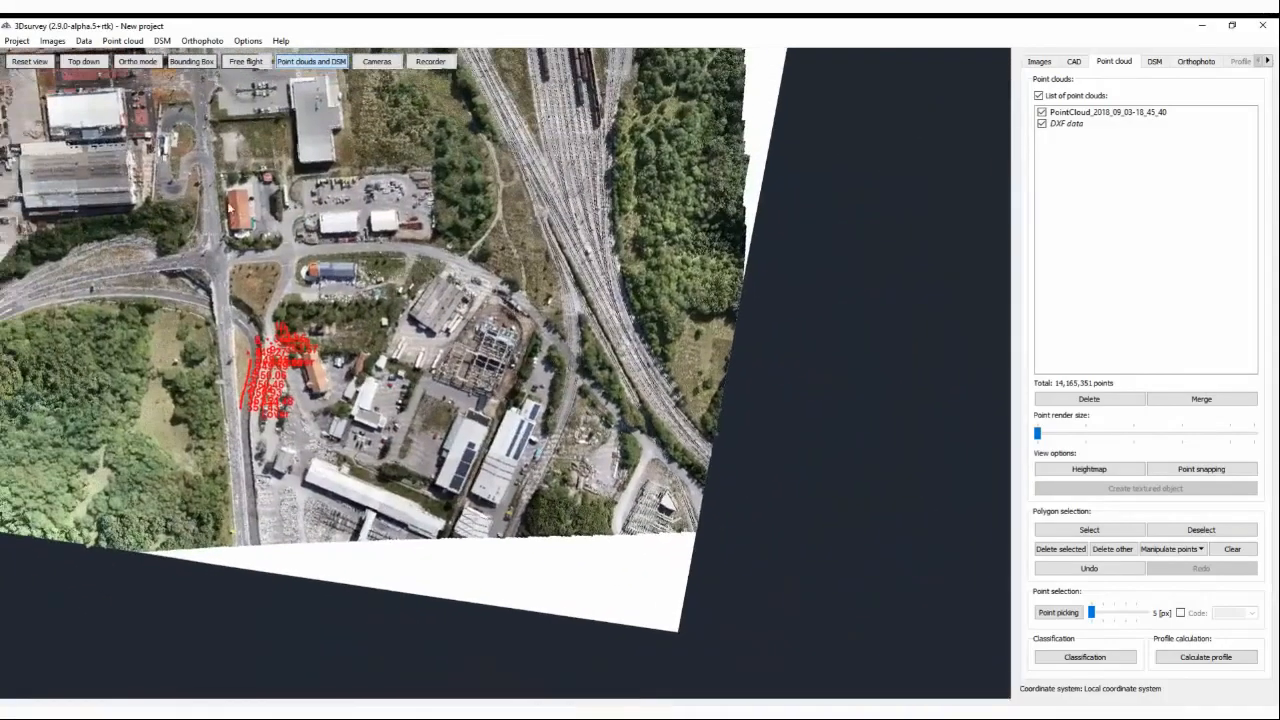
Draw an open CAD polyline with four vertices along three sides of the red-roofed building by the junction, with point names and heights shown
double_click(241, 214)
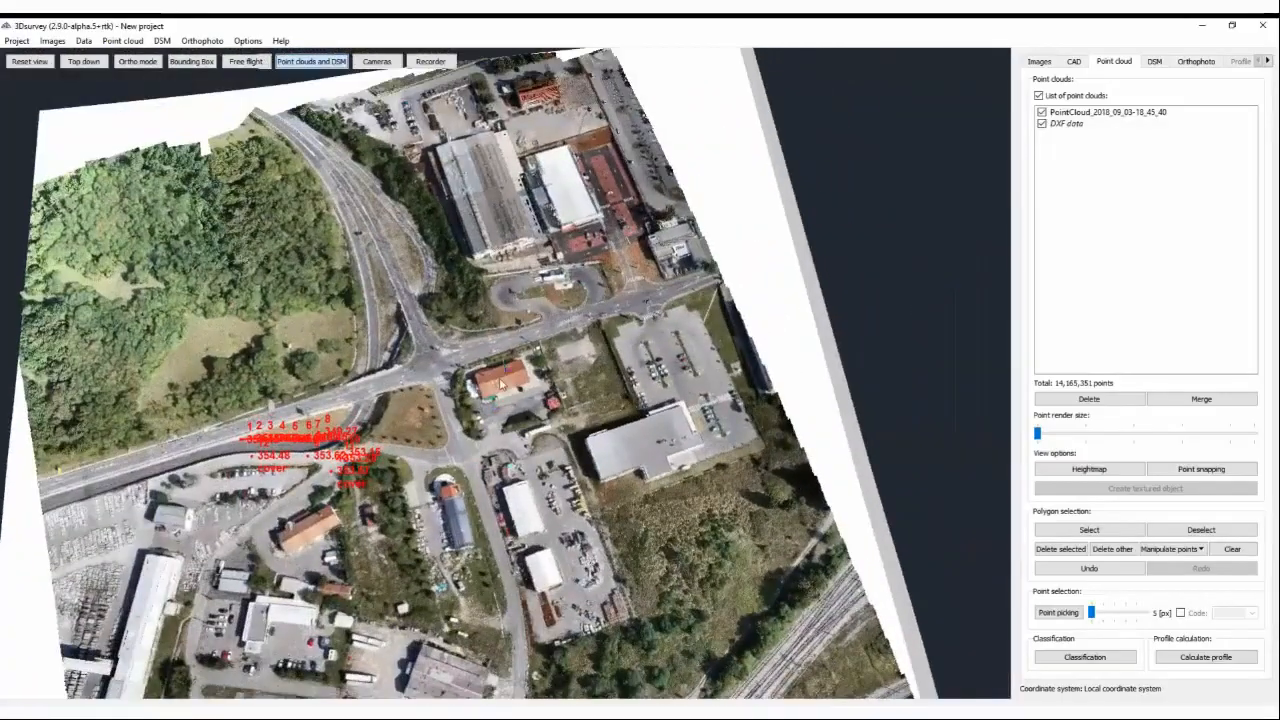
scroll(500, 383, up, 6)
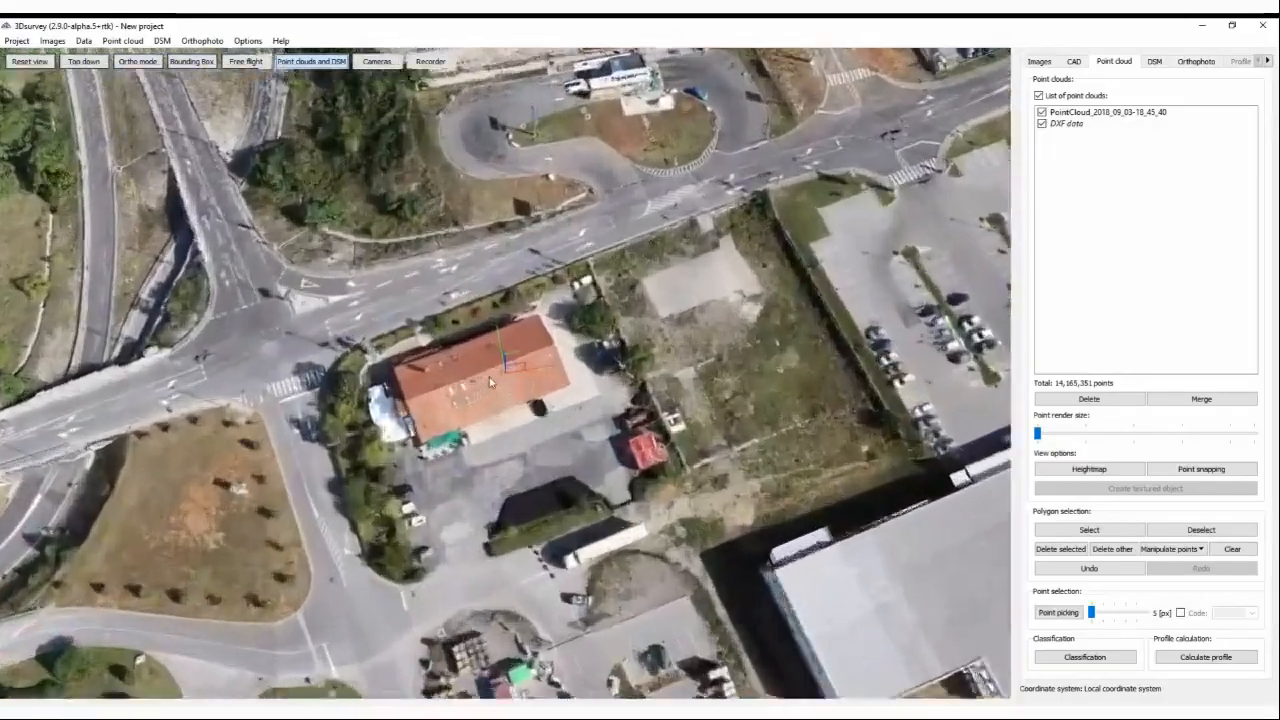
scroll(490, 382, up, 2)
drag(465, 436, 692, 474)
click(1074, 62)
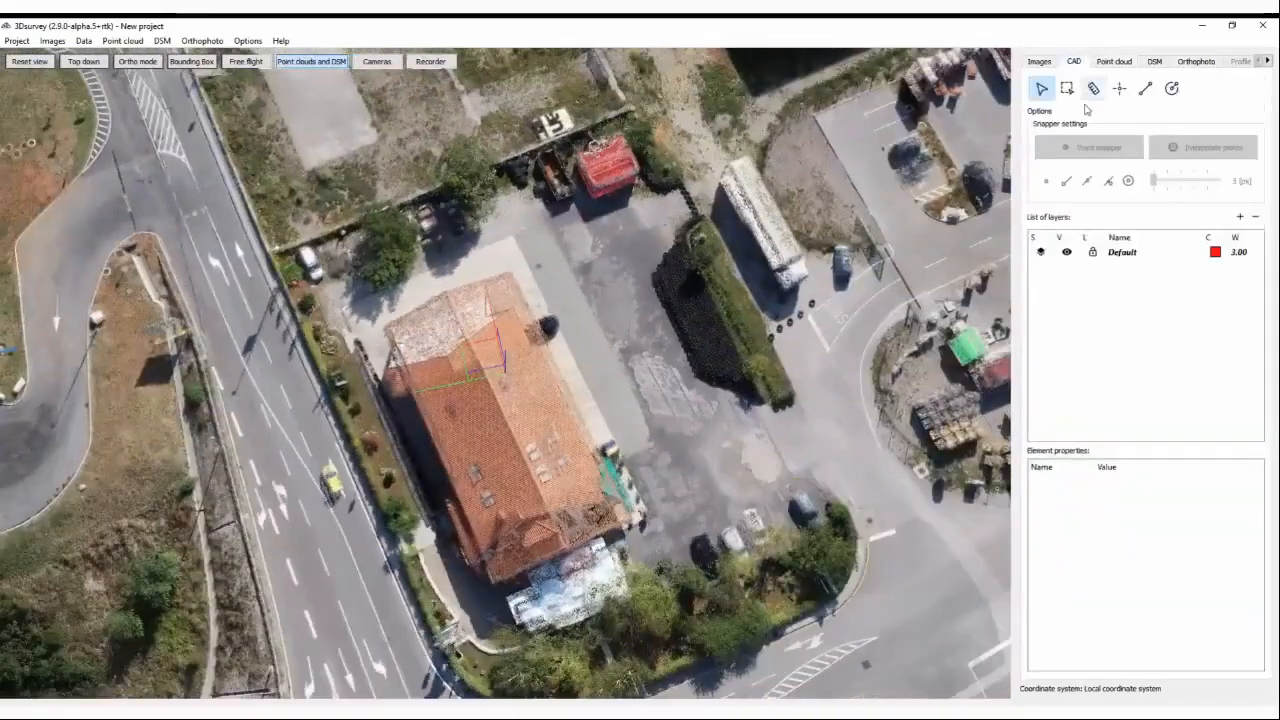
click(1146, 88)
drag(613, 380, 335, 515)
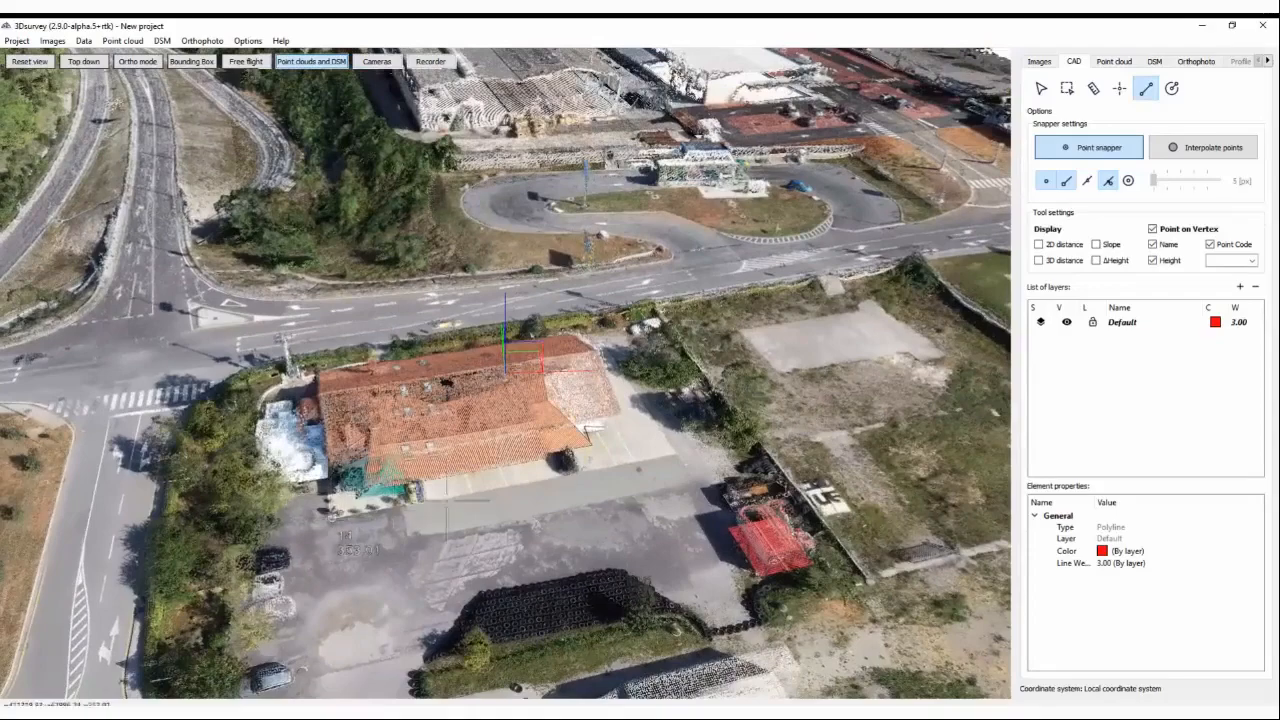
click(333, 513)
click(676, 455)
drag(725, 490, 686, 557)
click(597, 557)
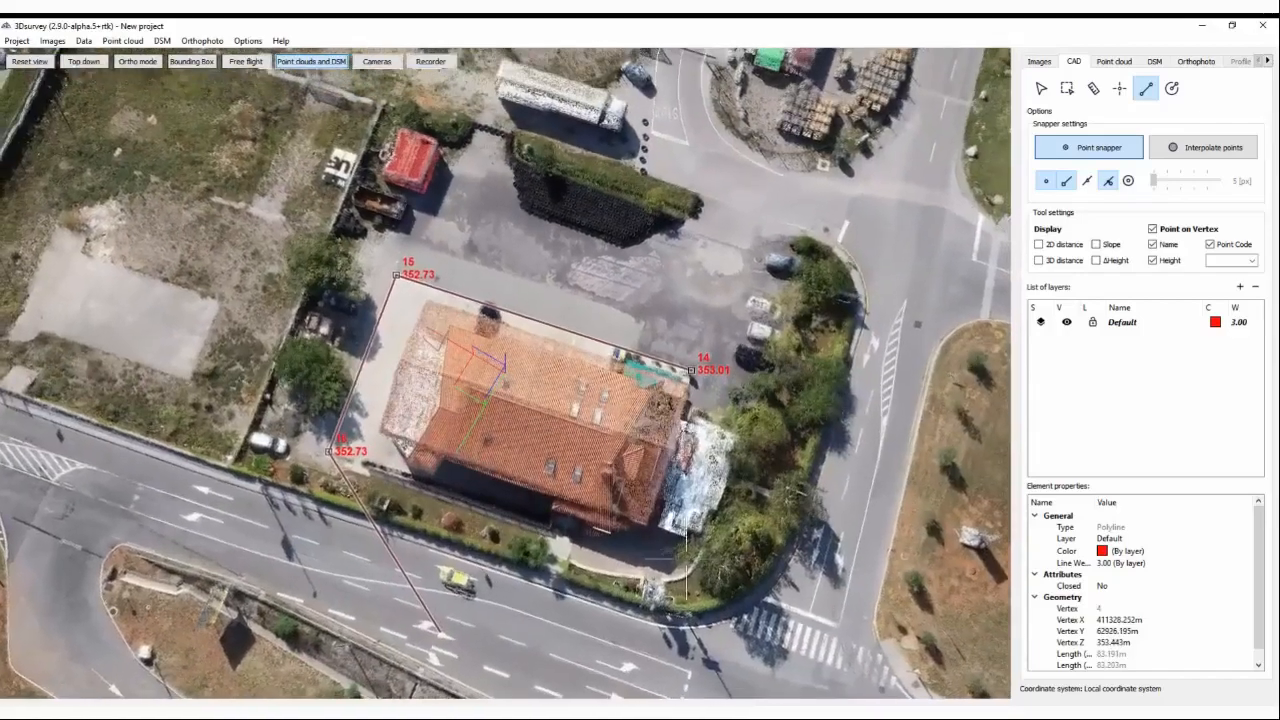
double_click(624, 551)
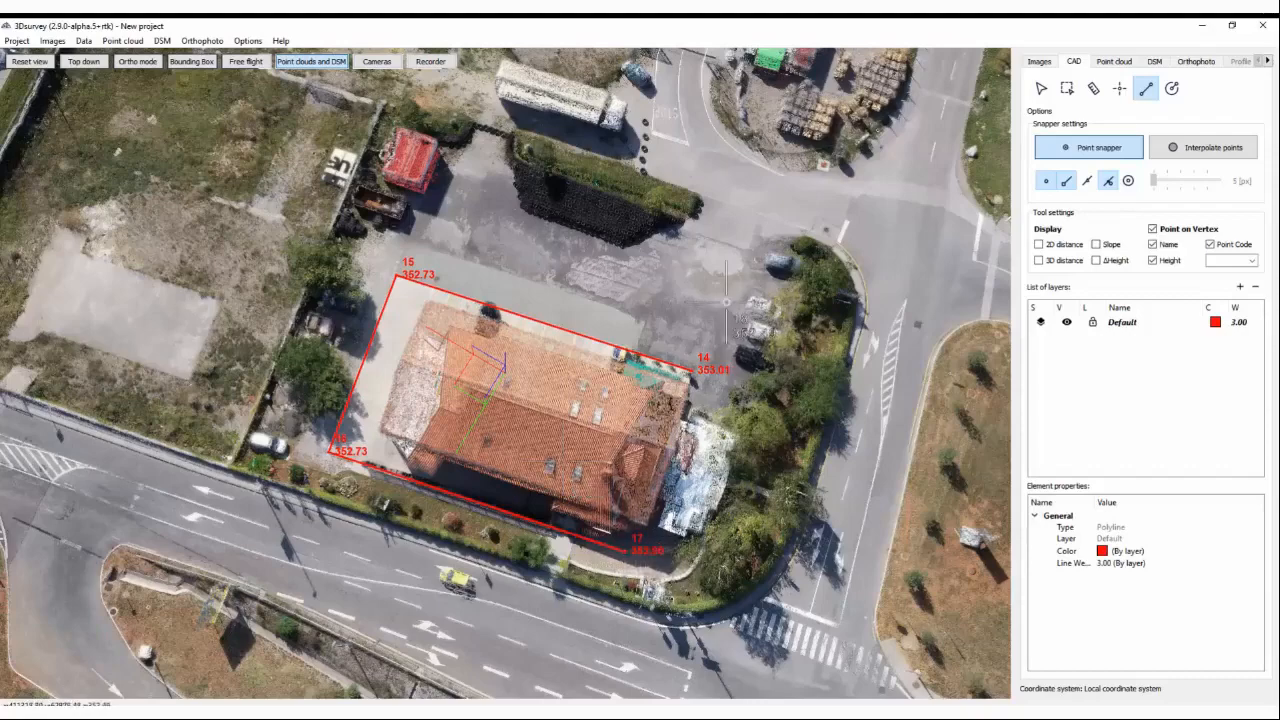
Leave polyline drawing and view the new polyline around the red-roofed building from an oblique angle
click(1041, 88)
double_click(624, 260)
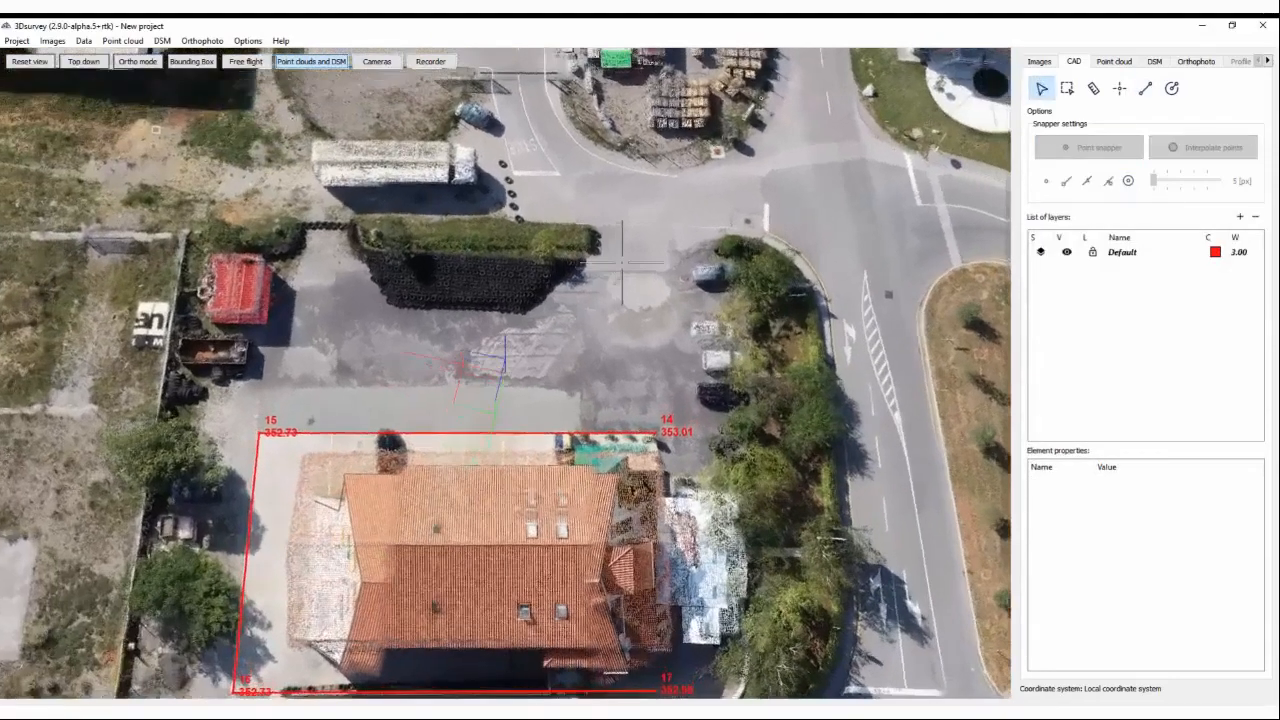
drag(611, 374, 618, 185)
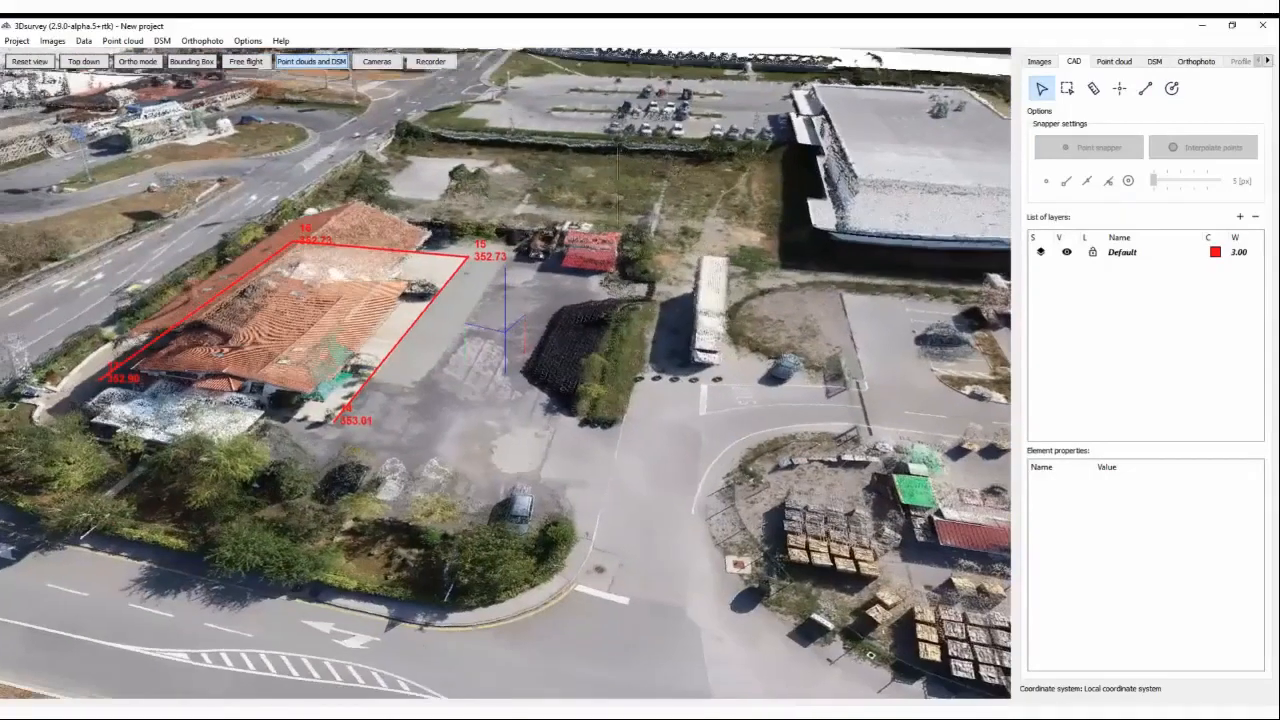
Focus the view on the large flat-roofed building and on its car park, orbiting around each point
double_click(805, 130)
drag(517, 454, 720, 592)
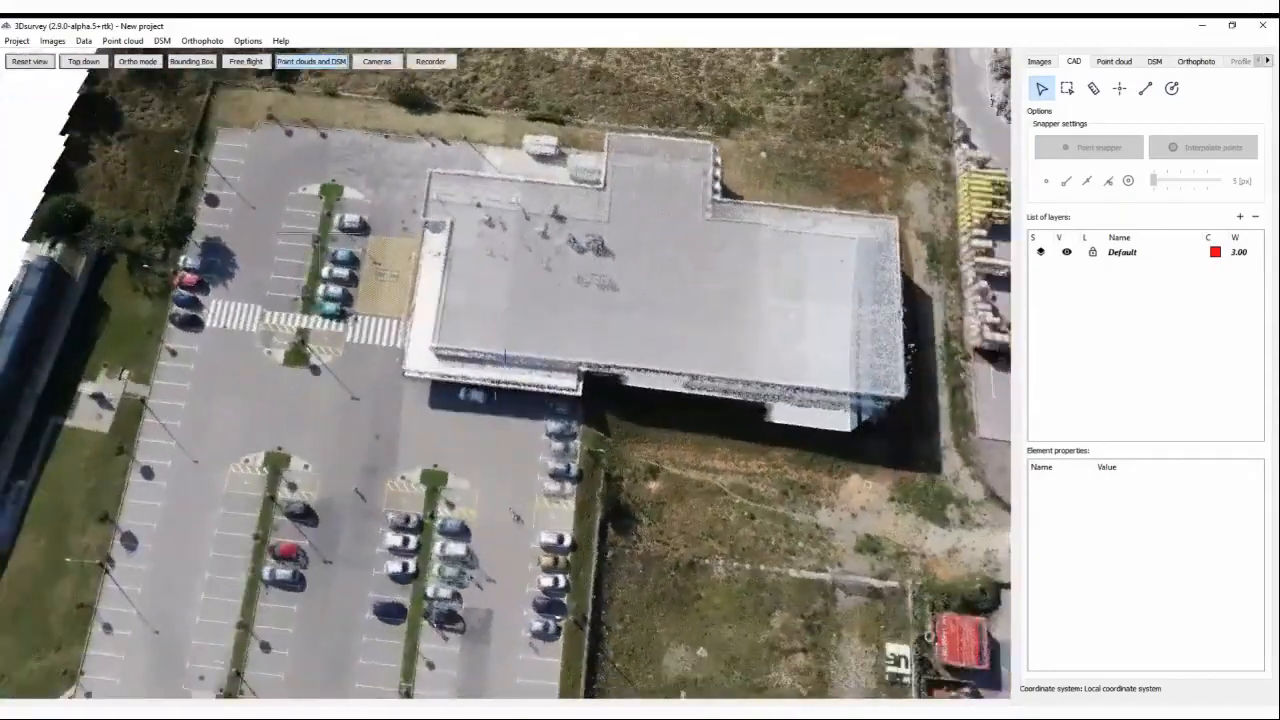
double_click(419, 288)
drag(505, 440, 460, 445)
drag(537, 465, 250, 450)
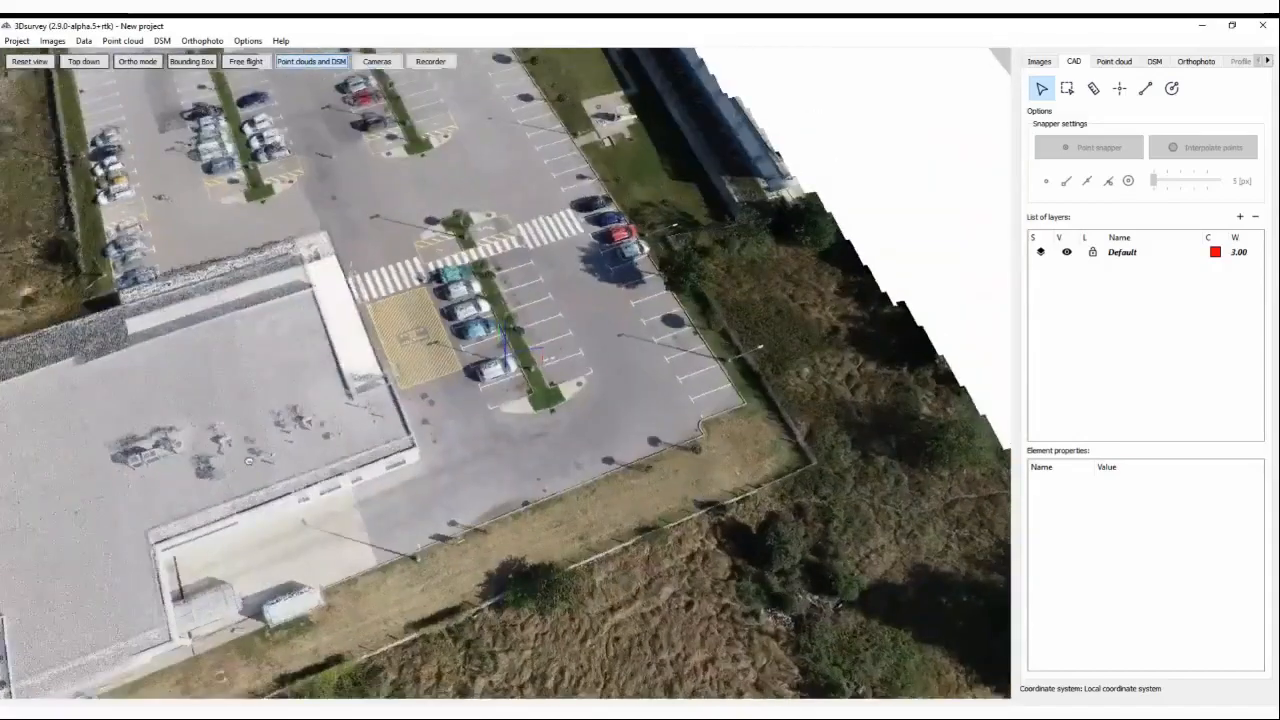
Examine the parked cars and yellow-hatched area beside the flat-roofed building obliquely and from straight above
scroll(540, 440, up, 5)
drag(540, 440, 500, 428)
drag(621, 408, 327, 386)
scroll(482, 400, down, 5)
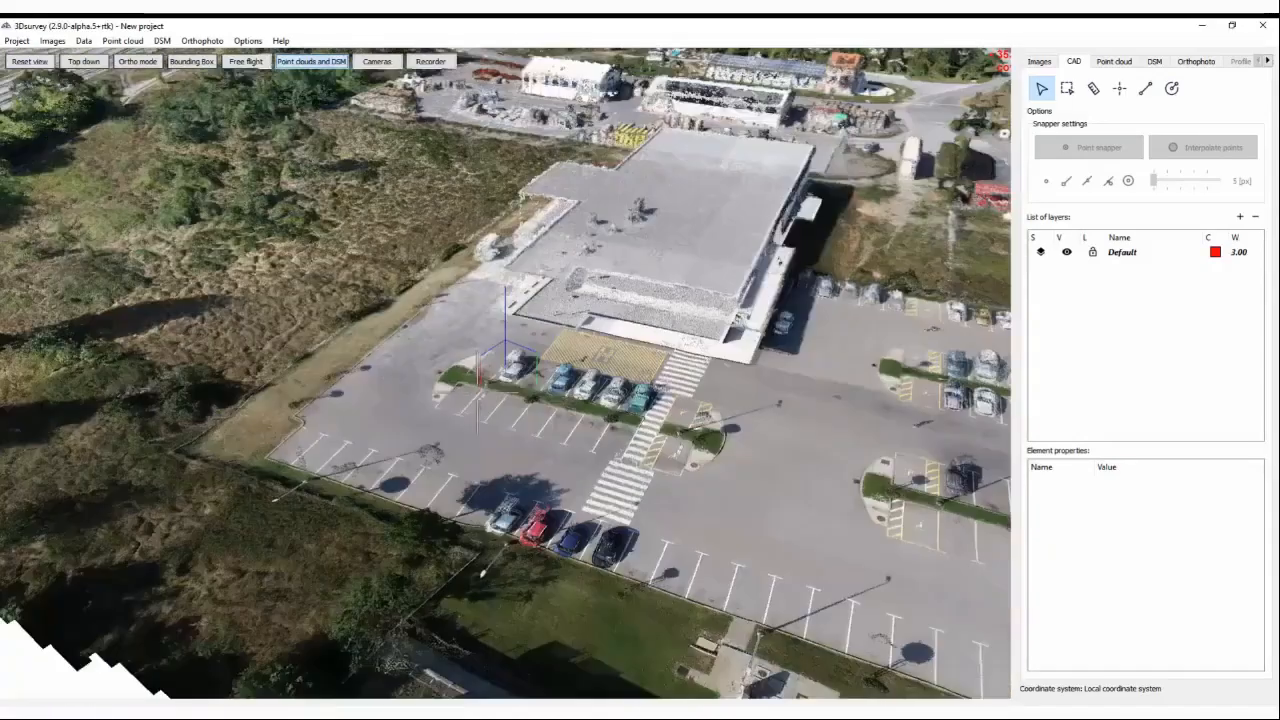
drag(720, 488, 714, 532)
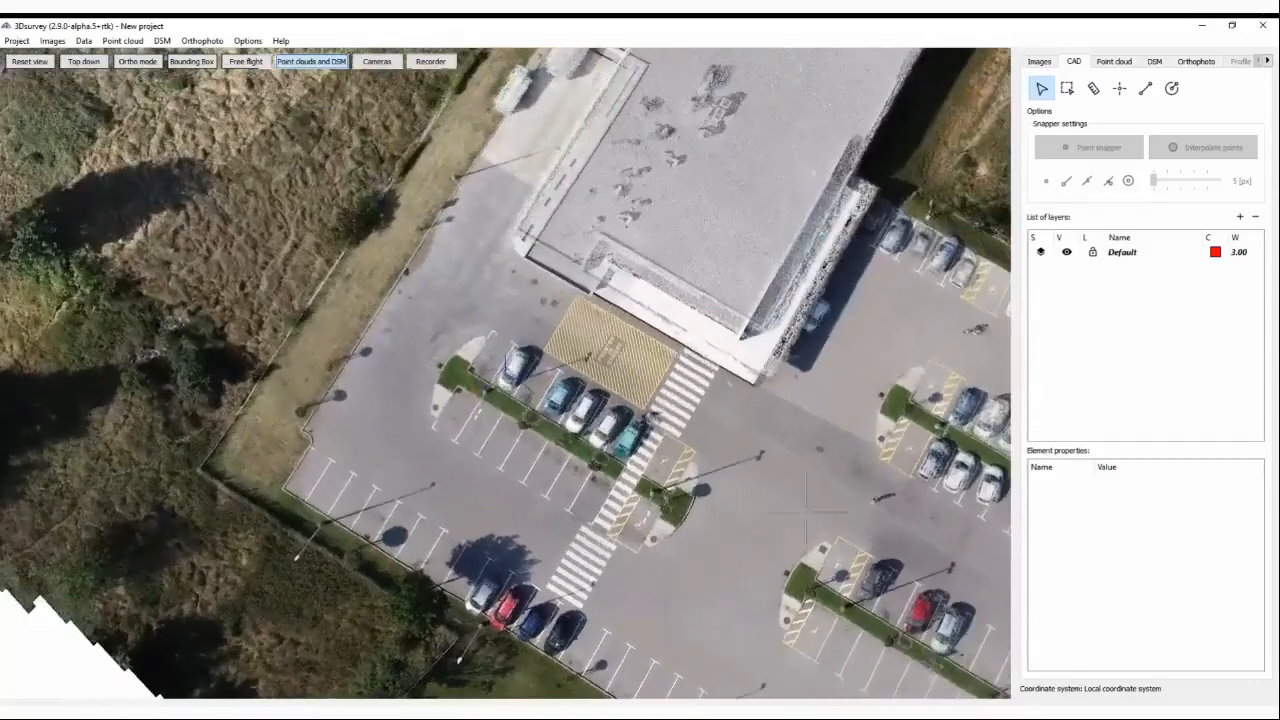
Return to a wide site overview and focus on the orange-roofed building near the roadside survey points
scroll(834, 512, down, 8)
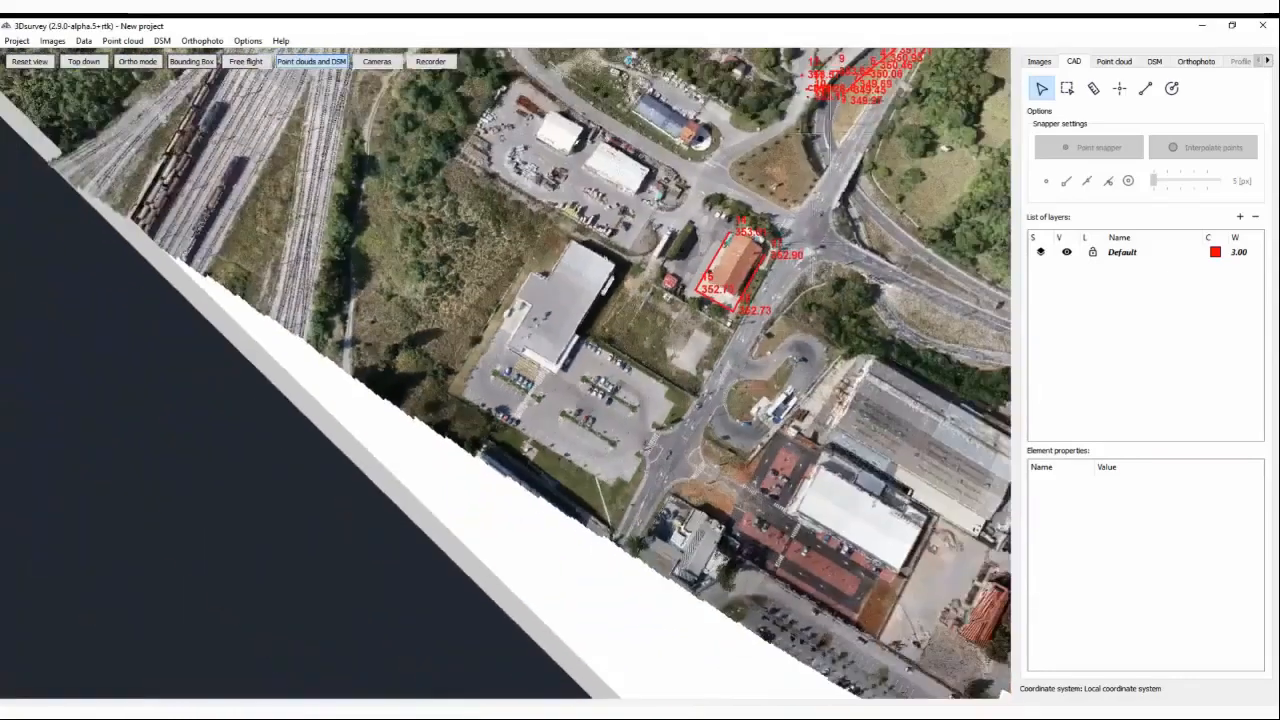
double_click(661, 134)
double_click(573, 172)
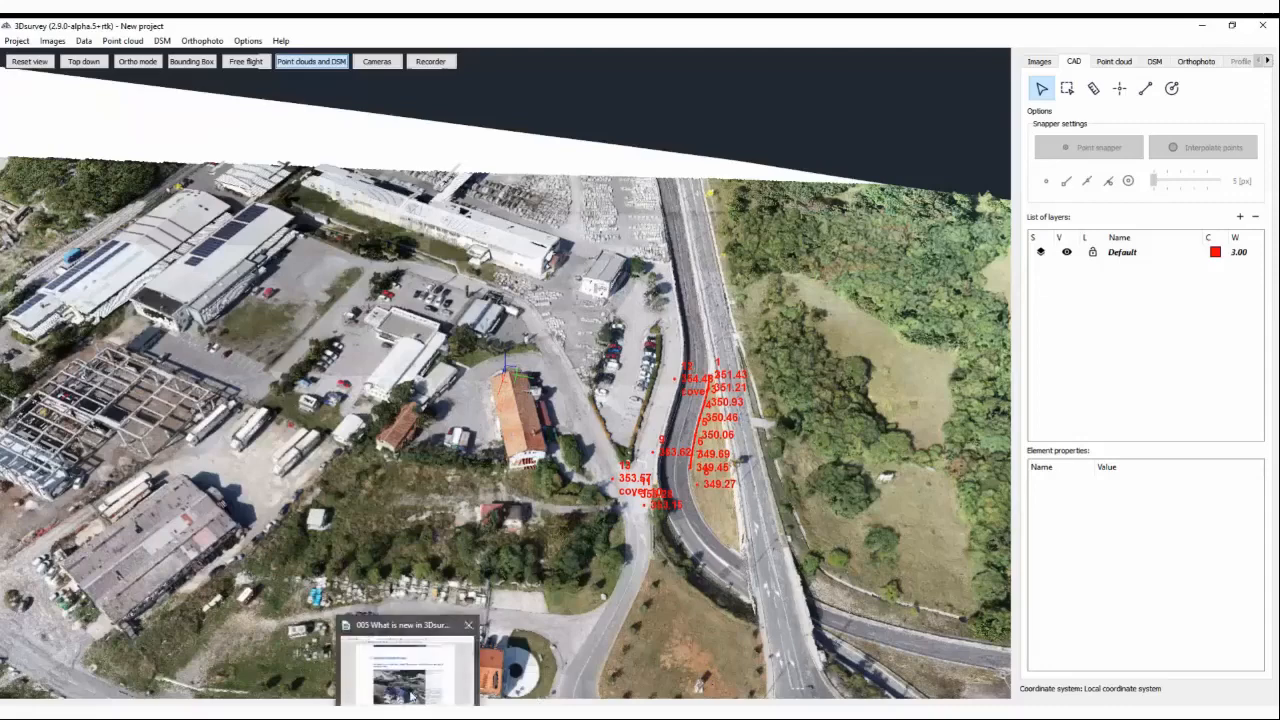
Switch to the LibreOffice Writer document on 3Dsurvey 2.9.0 and read section 6, Further Improved Dense Reconstruction
click(410, 697)
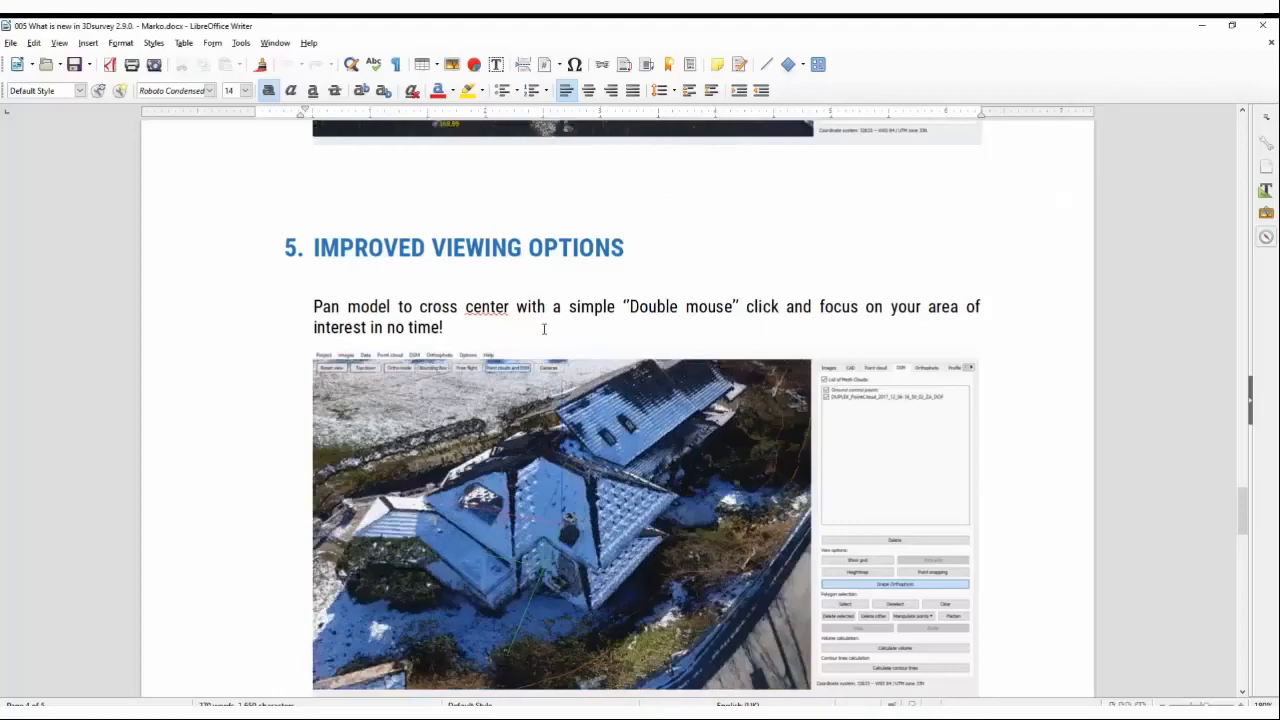
scroll(544, 328, down, 15)
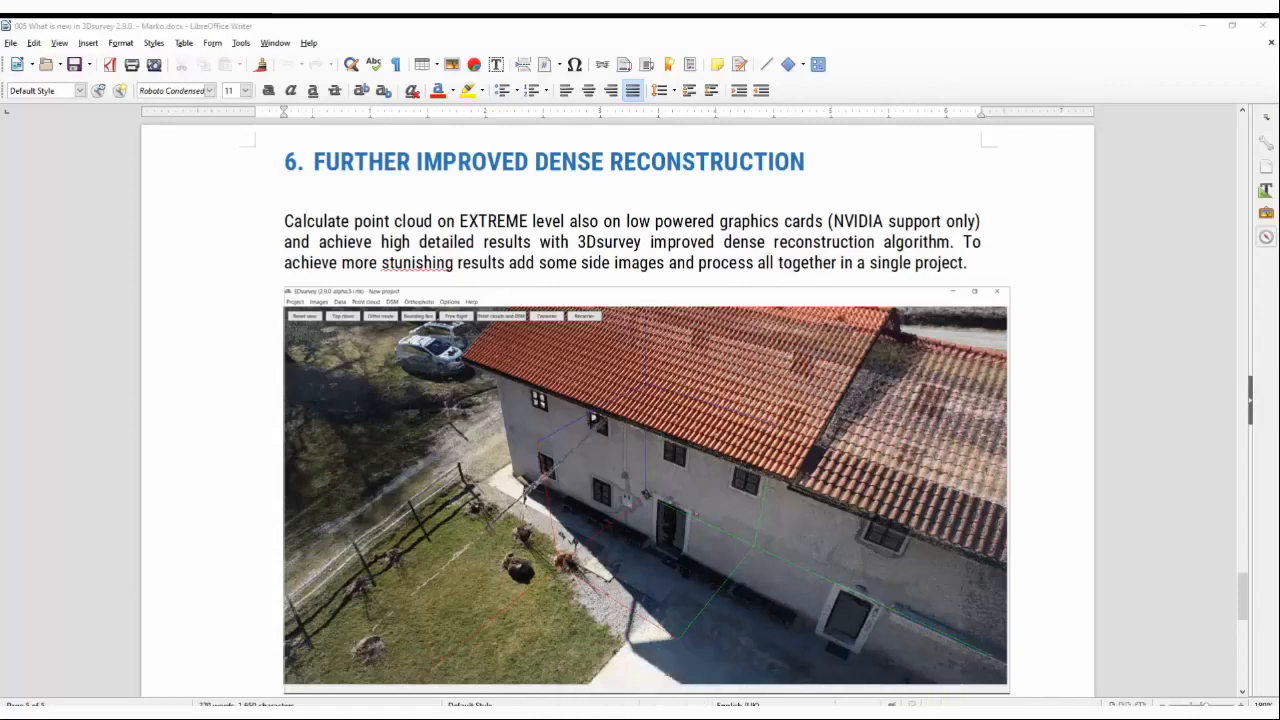
Switch to 3Dsurvey's comparison_old_new project and view the lighthouse in pc_extreme_old from above and from the cliff side
mouse_move(373, 712)
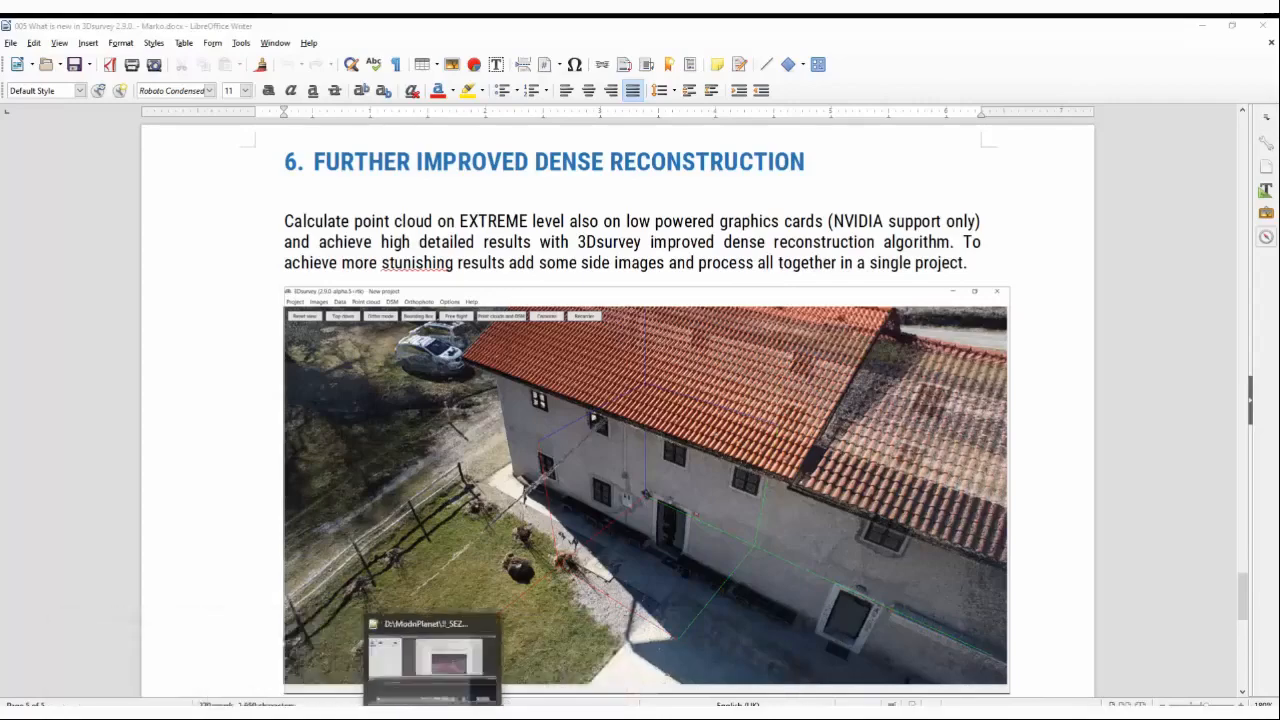
mouse_move(600, 712)
click(603, 681)
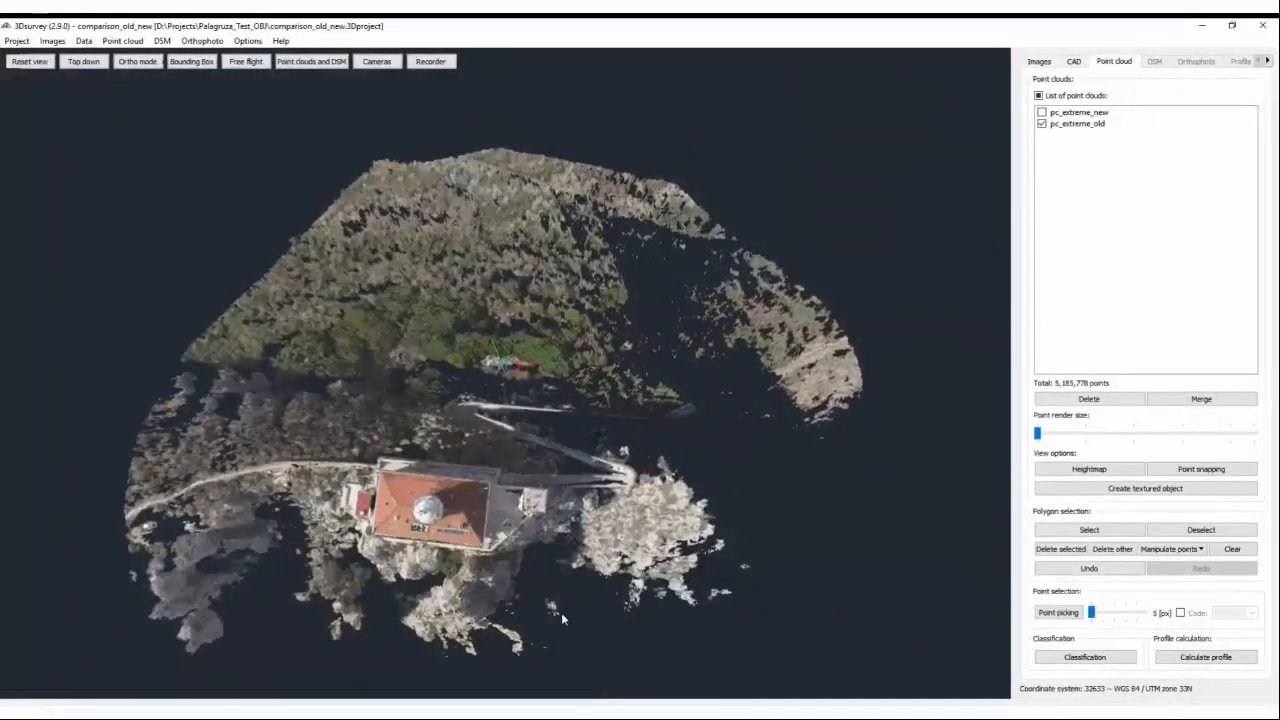
mouse_move(533, 503)
mouse_down()
mouse_move(532, 474)
mouse_move(518, 512)
mouse_up()
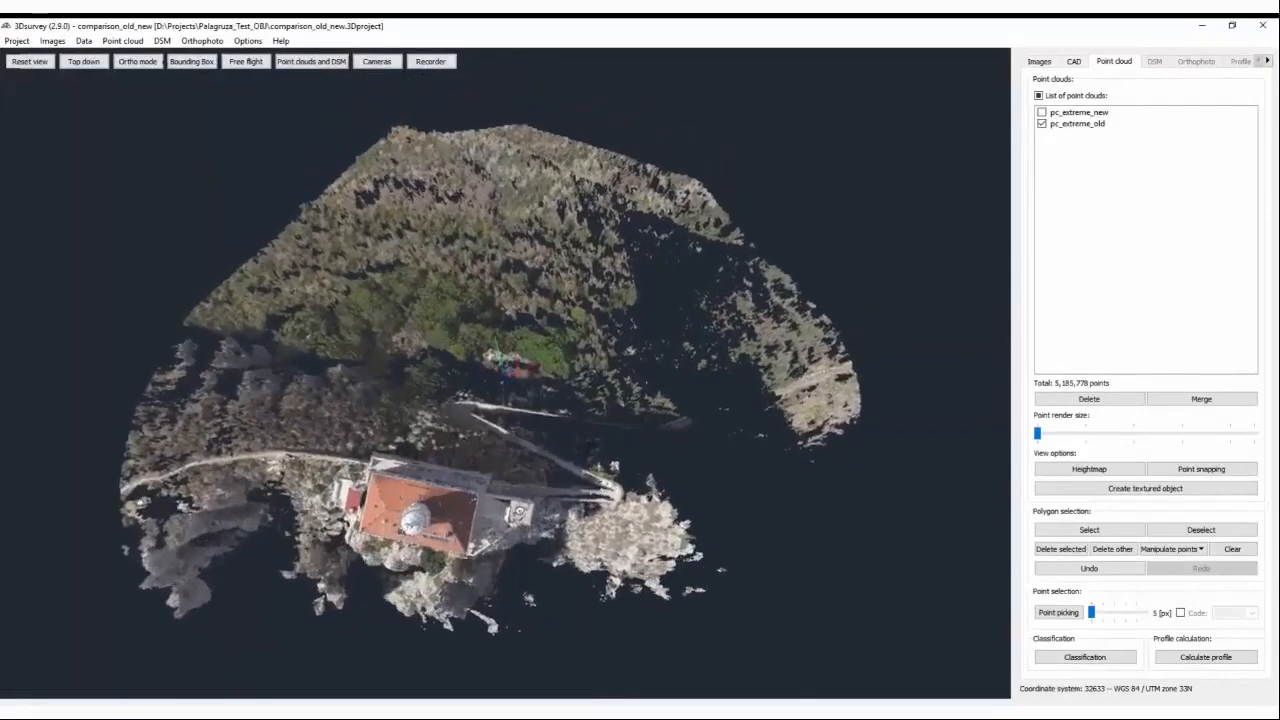
scroll(530, 508, up, 5)
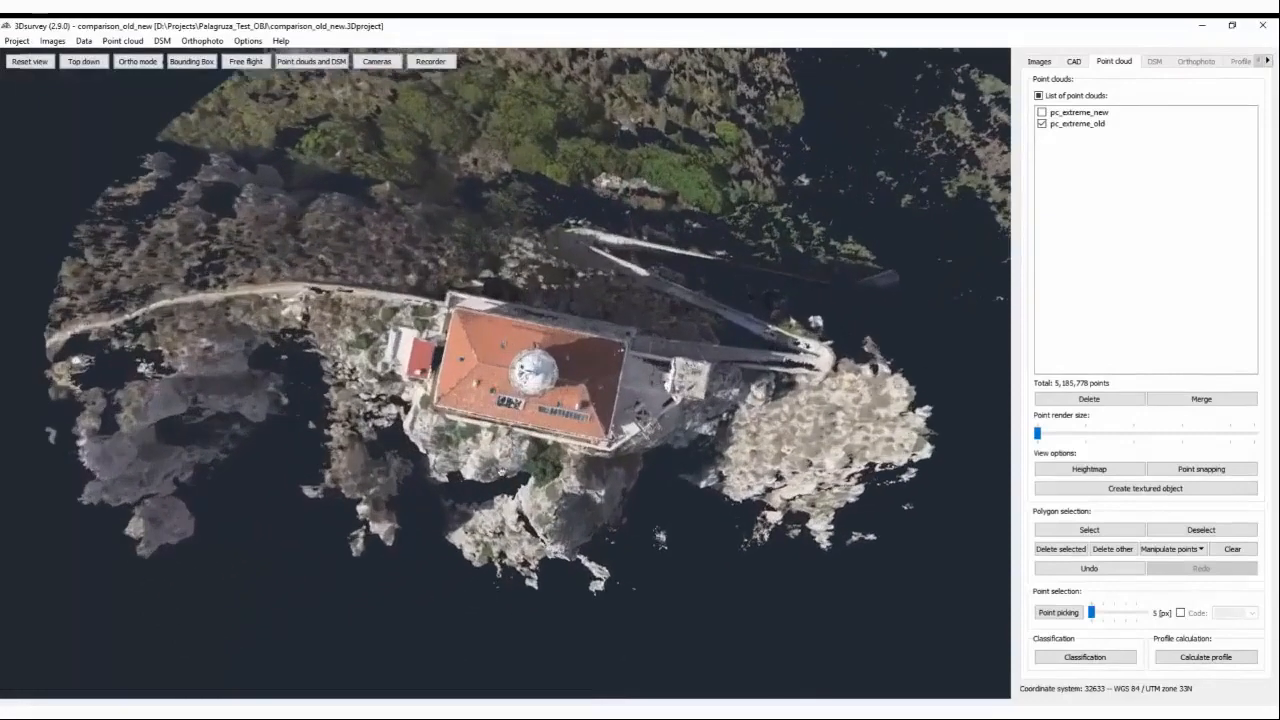
drag(502, 472, 488, 360)
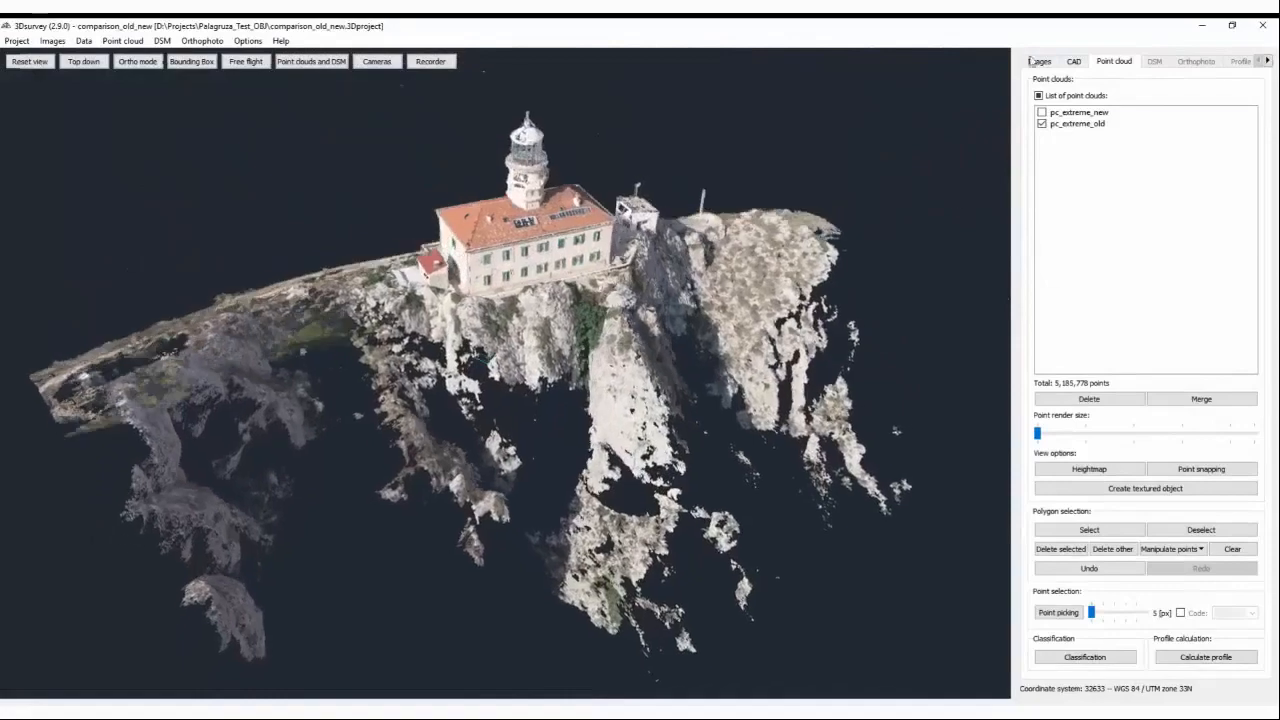
Open the project's image list and view lighthouse photos from DJI_0143 through DJI_0153
click(1040, 62)
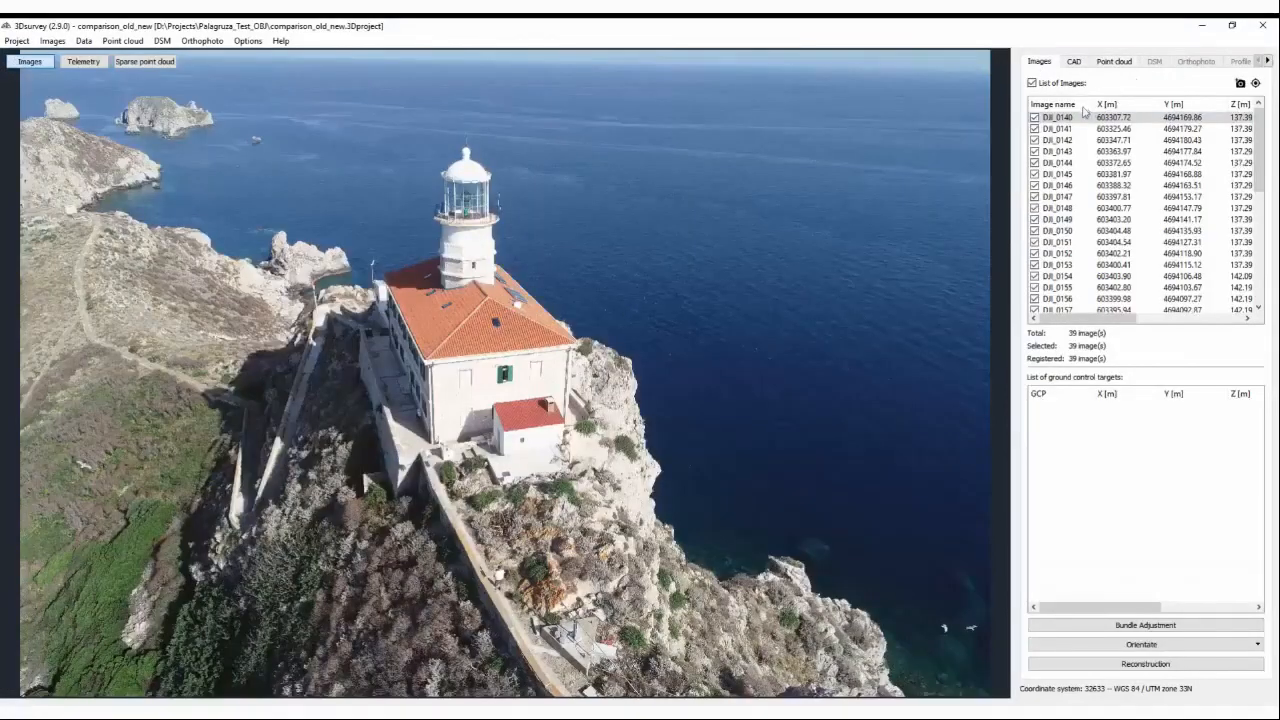
click(1071, 153)
click(1076, 185)
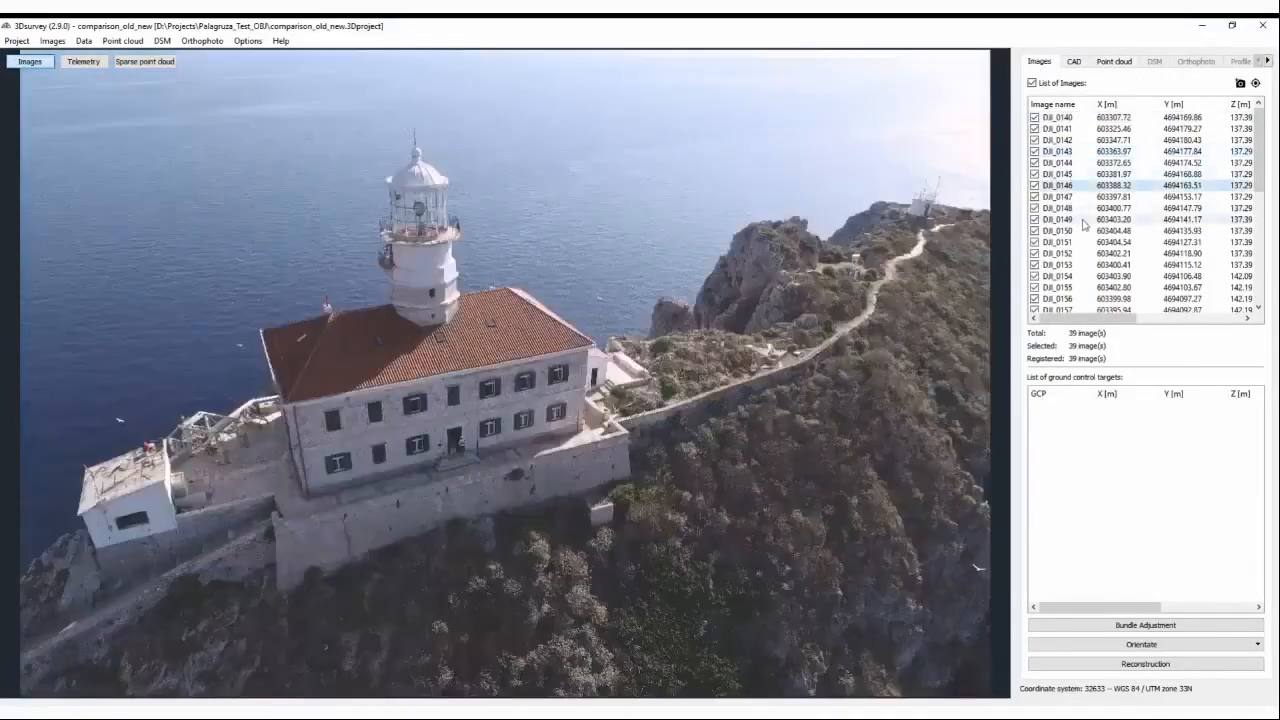
click(1087, 221)
scroll(1090, 234, down, 1)
click(1088, 231)
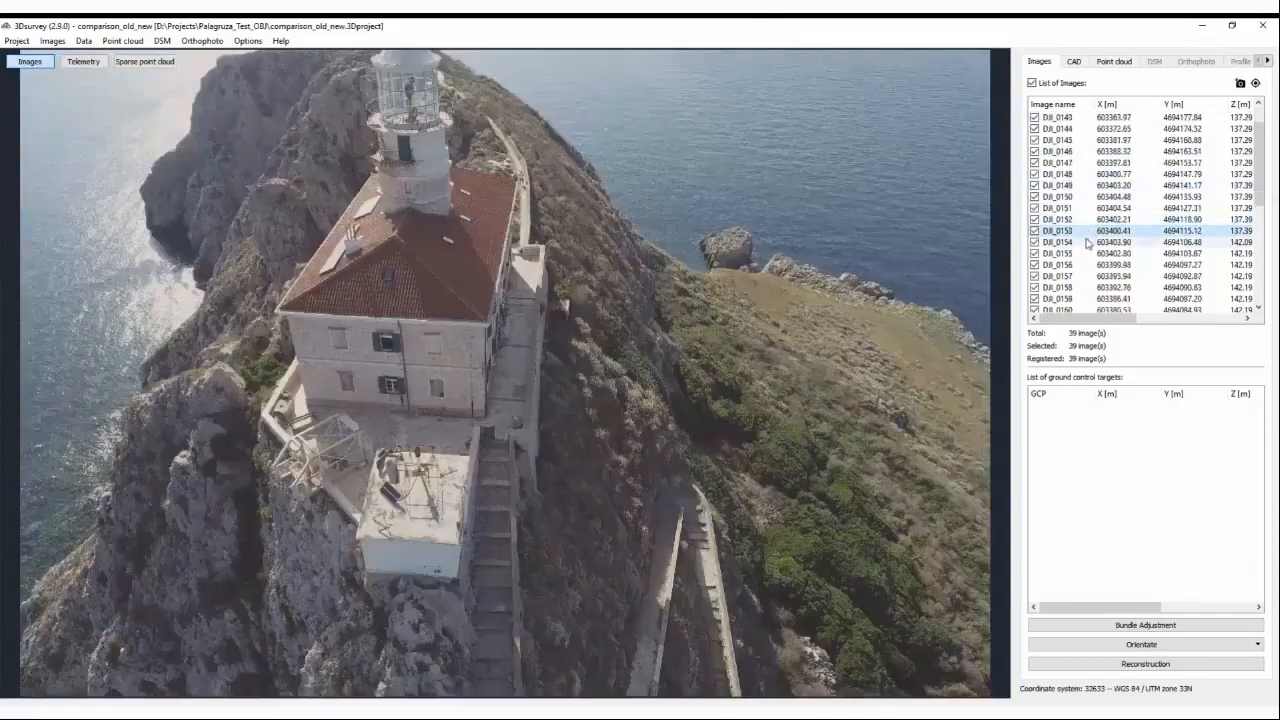
View further lighthouse photos from DJI_0154 through DJI_0174, including DJI_0161 and DJI_0170
click(1092, 242)
scroll(1092, 242, down, 3)
click(1094, 224)
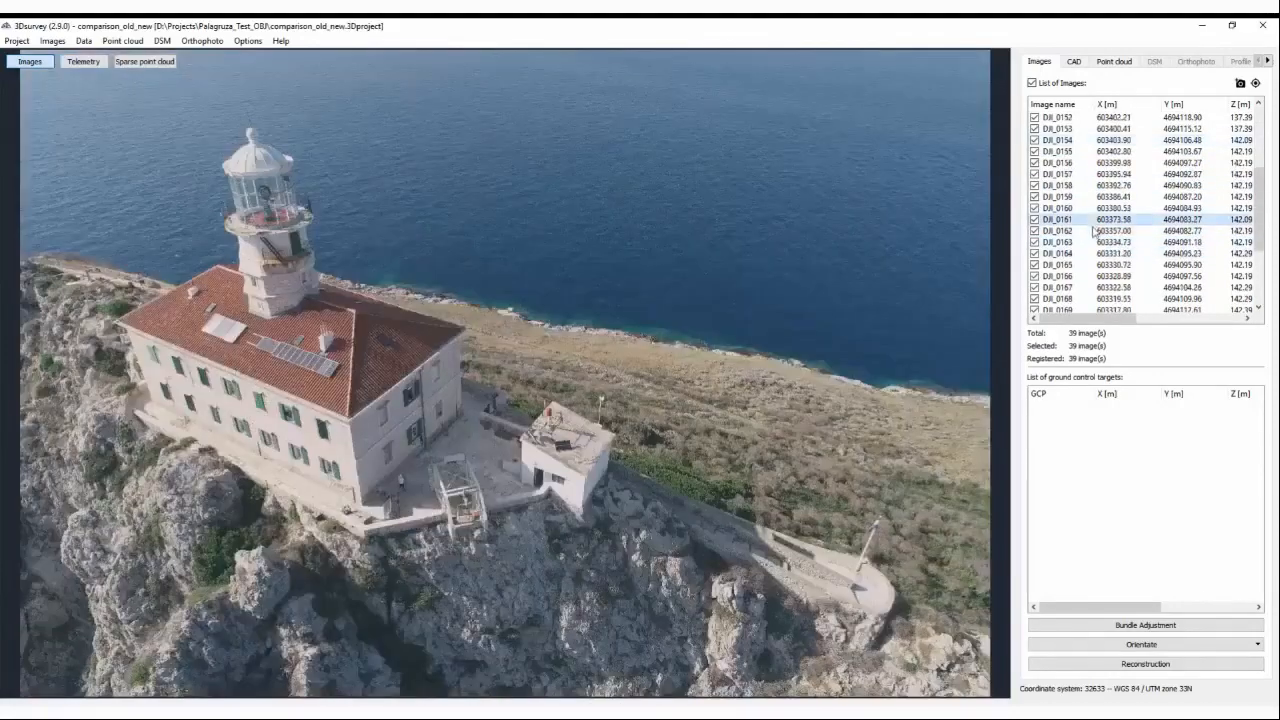
click(1093, 247)
scroll(1090, 253, down, 2)
click(1089, 251)
scroll(1090, 253, down, 2)
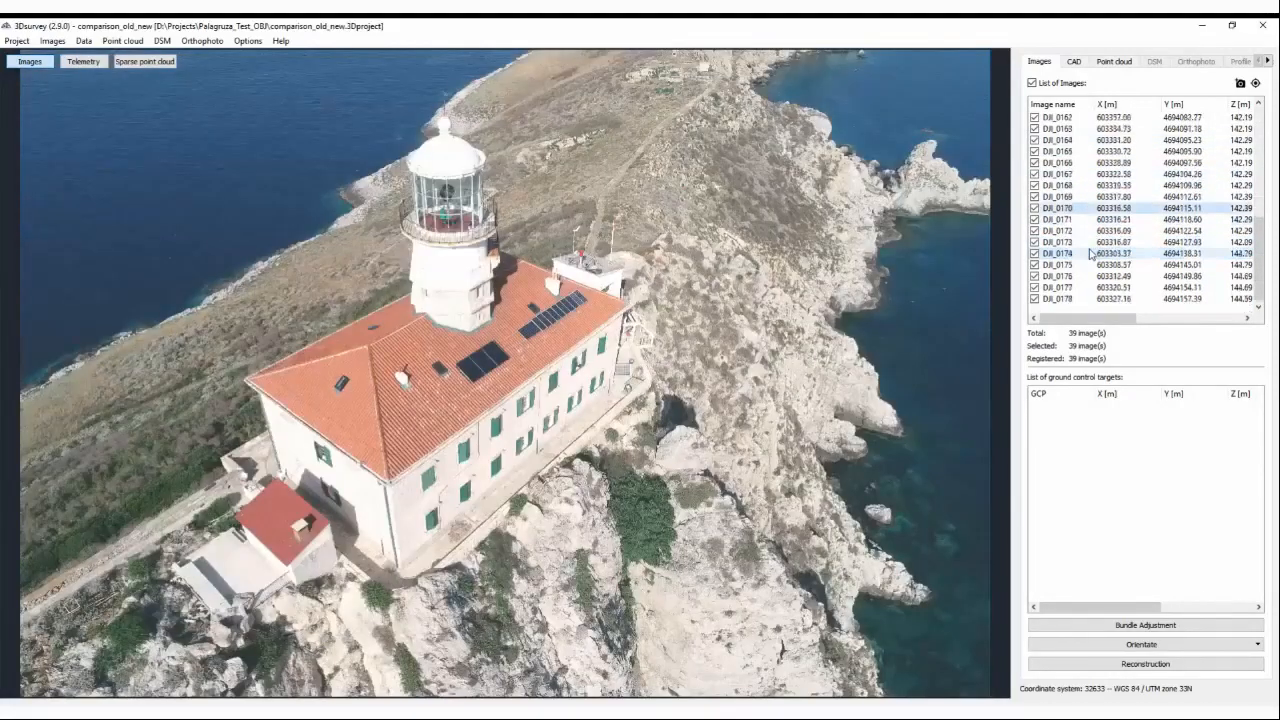
click(1091, 253)
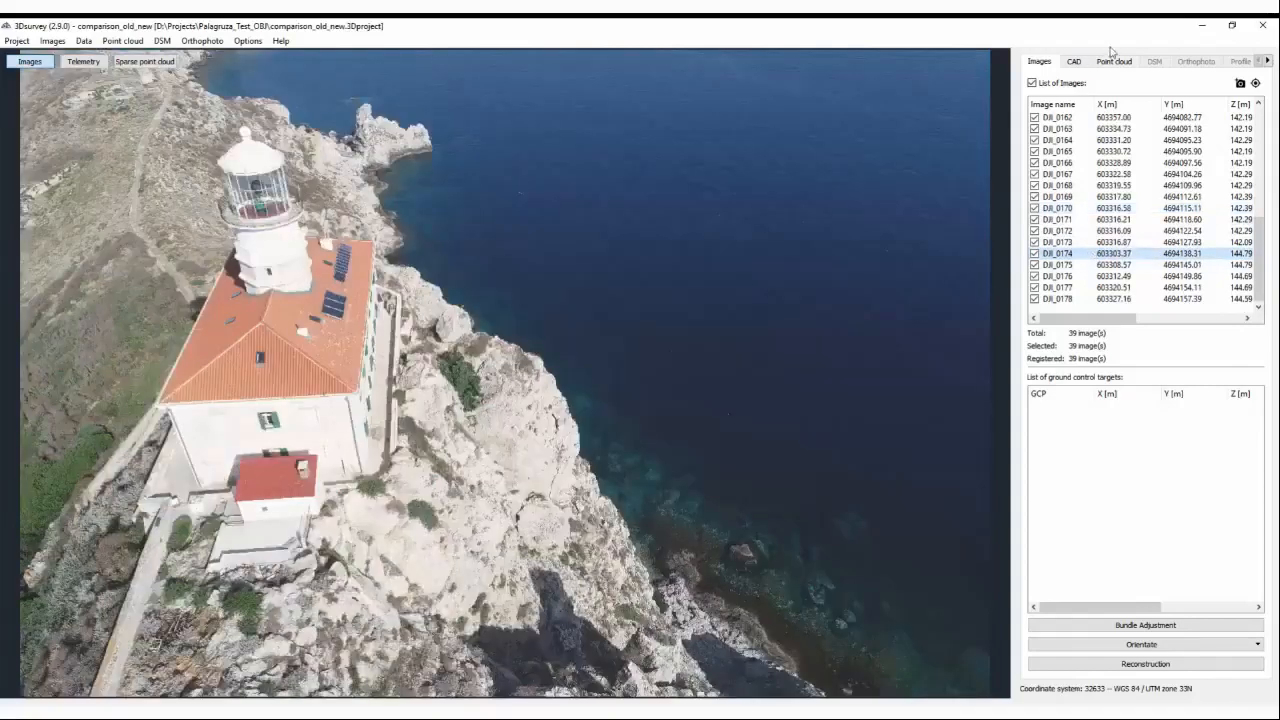
Return to the point cloud view and examine the lighthouse building's facades in pc_extreme_old at close range
click(1110, 61)
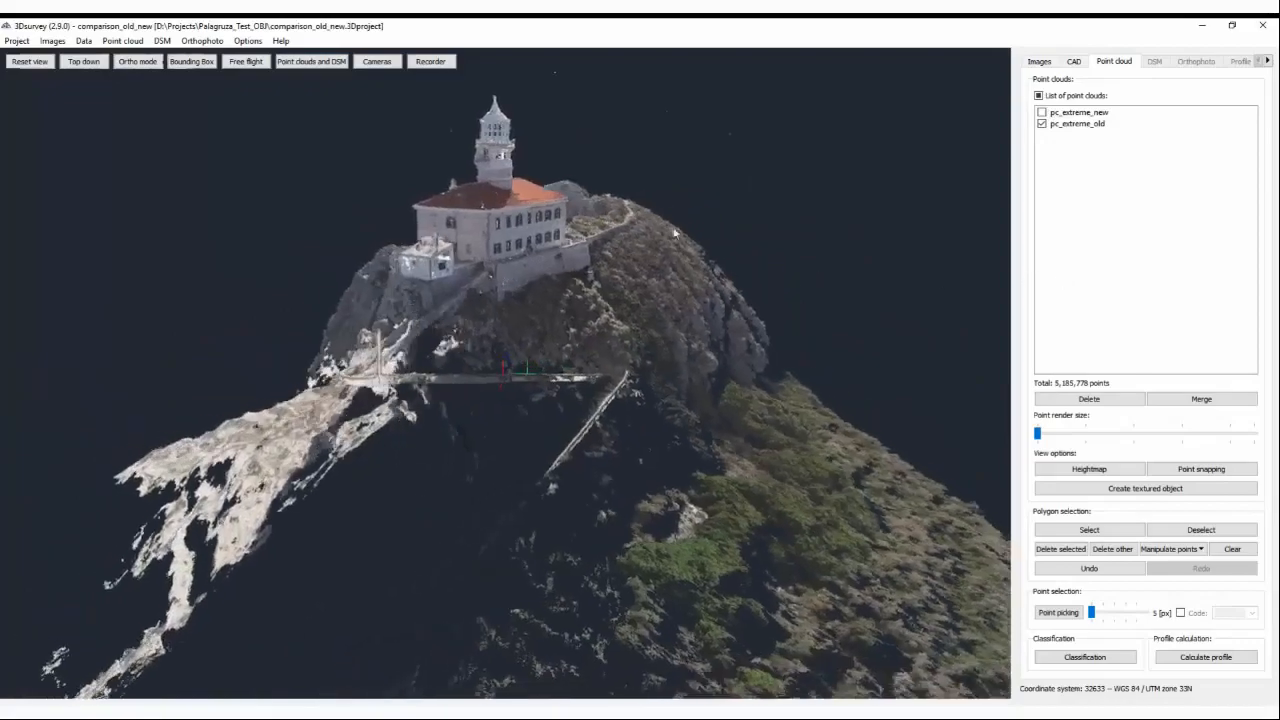
drag(520, 237, 642, 408)
scroll(522, 427, up, 6)
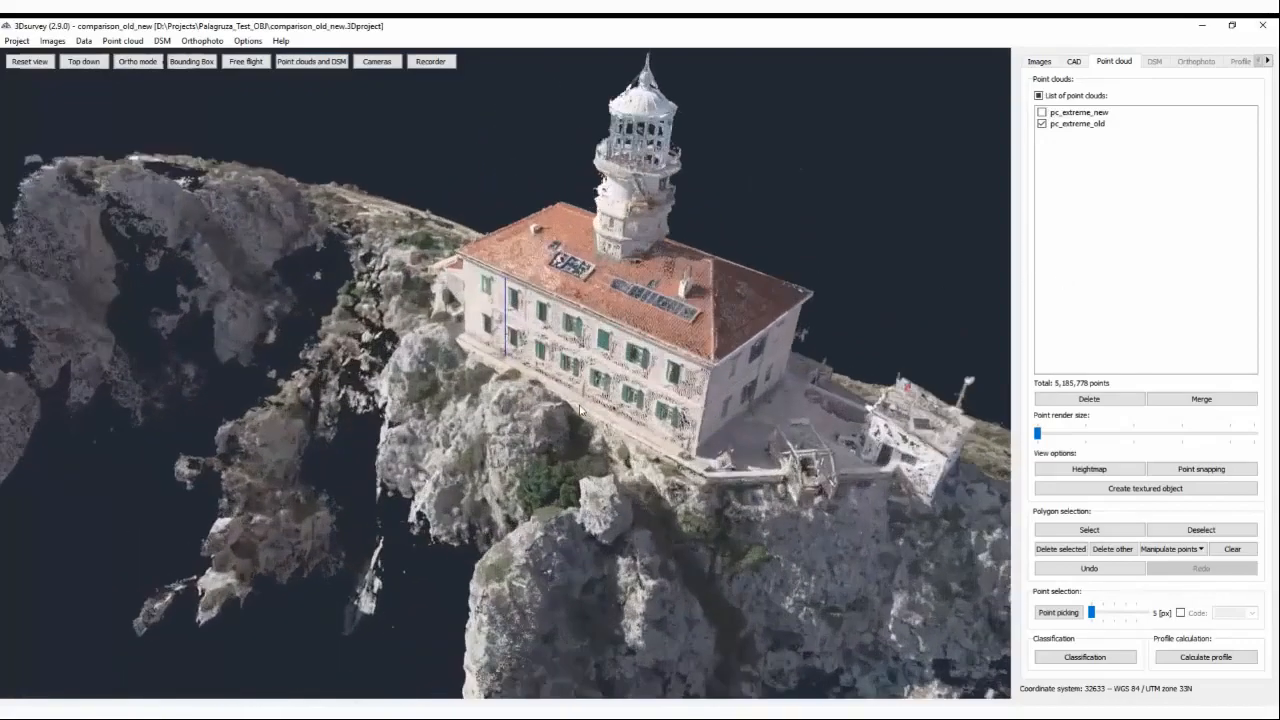
drag(521, 428, 648, 367)
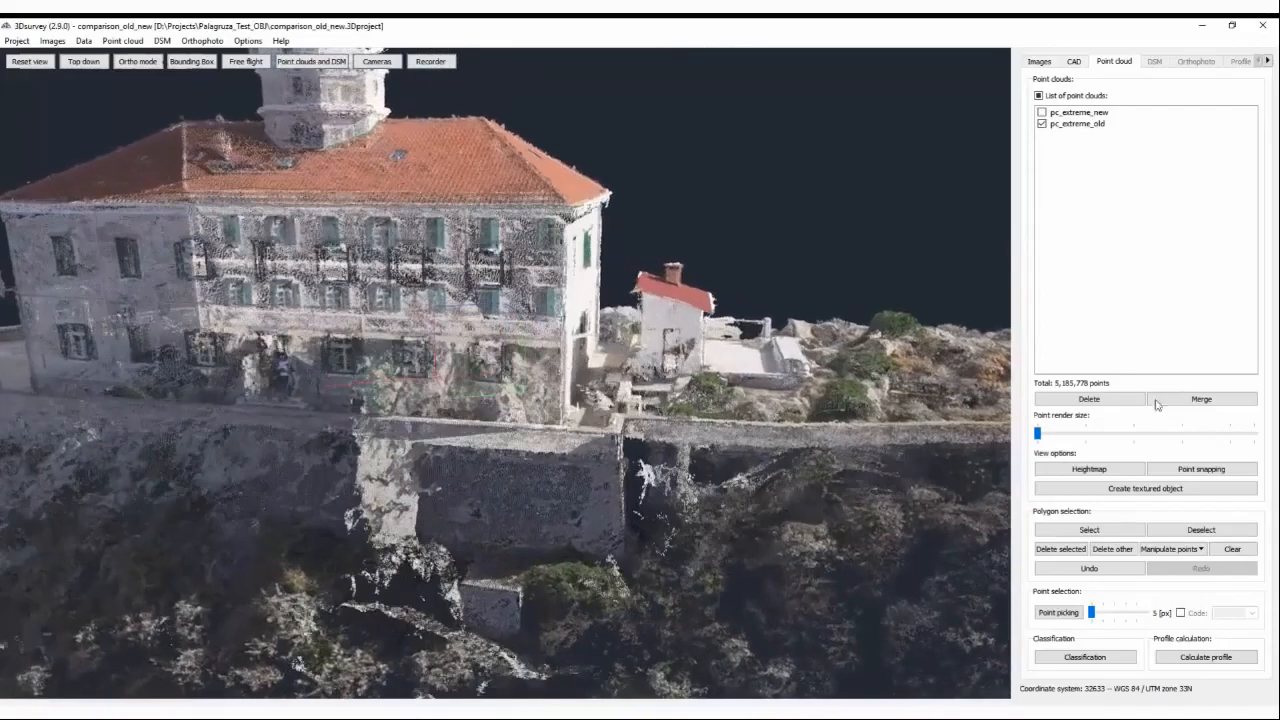
Increase the point render size slightly and inspect the lighthouse roof and end wall in the old cloud
drag(1040, 434, 1061, 434)
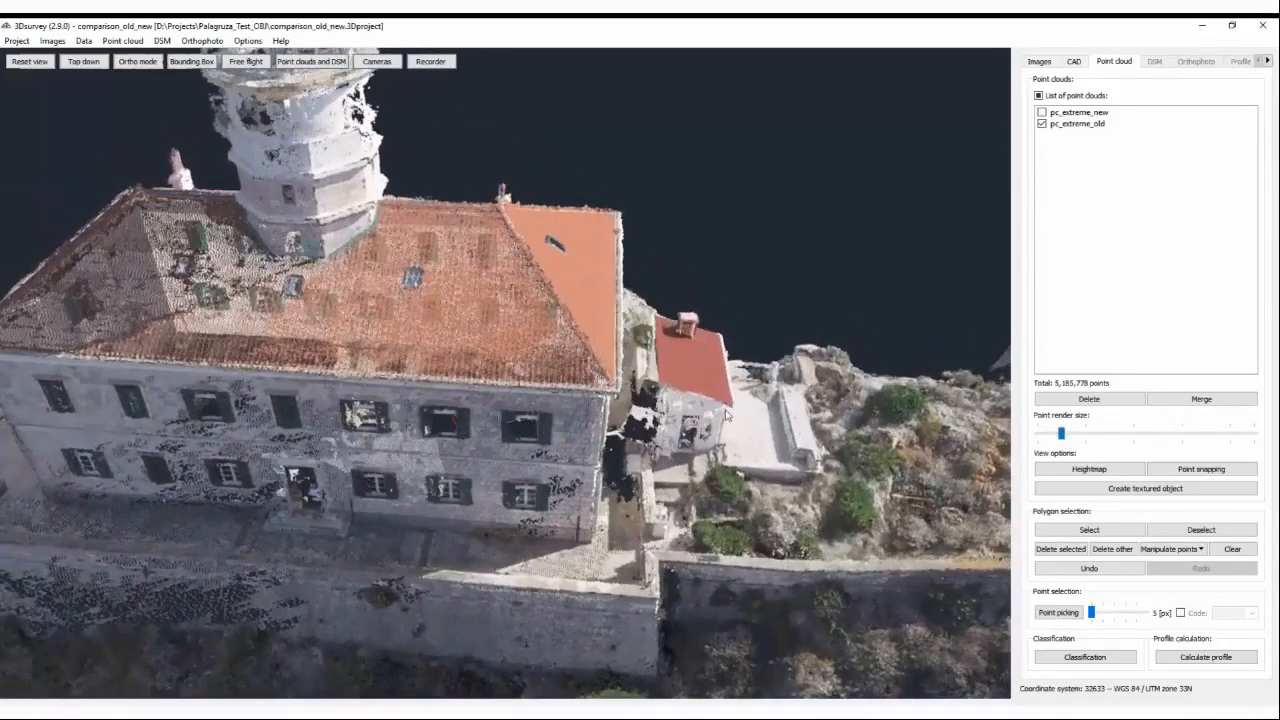
drag(727, 415, 466, 420)
scroll(877, 260, up, 3)
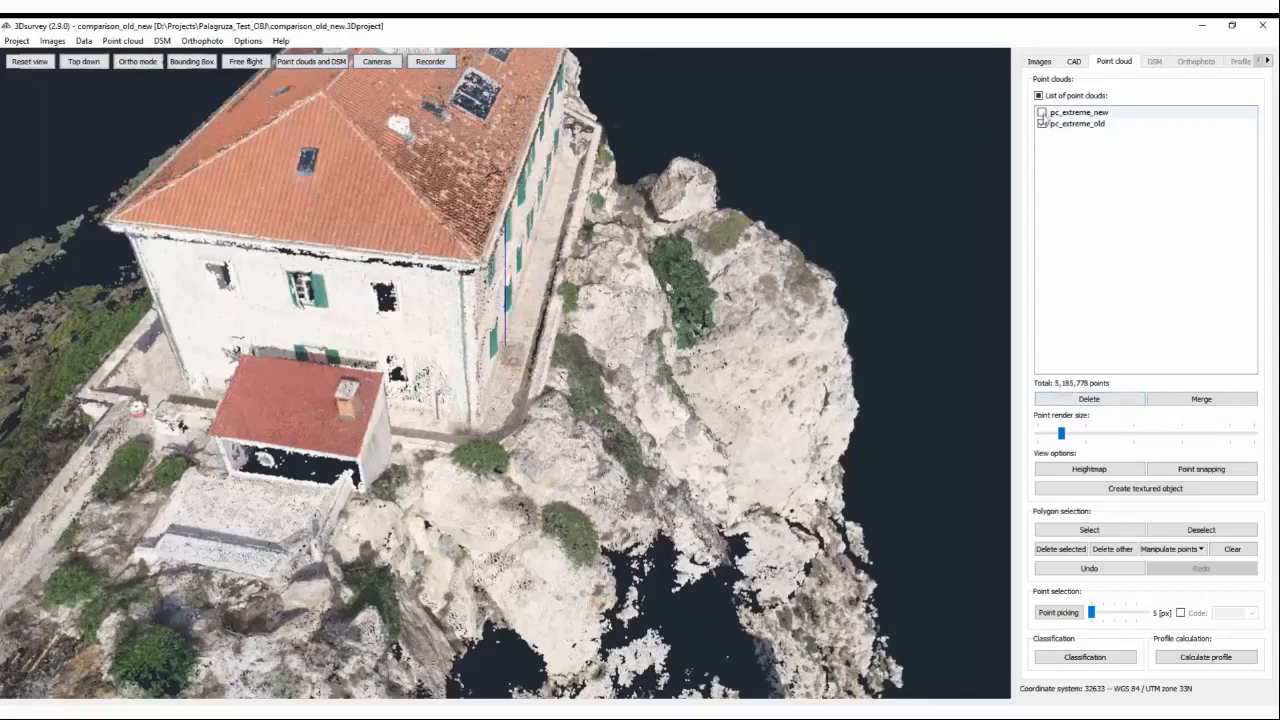
Display pc_extreme_new instead of pc_extreme_old and examine the green-shuttered facade and roof solar panels
click(1042, 113)
click(1042, 124)
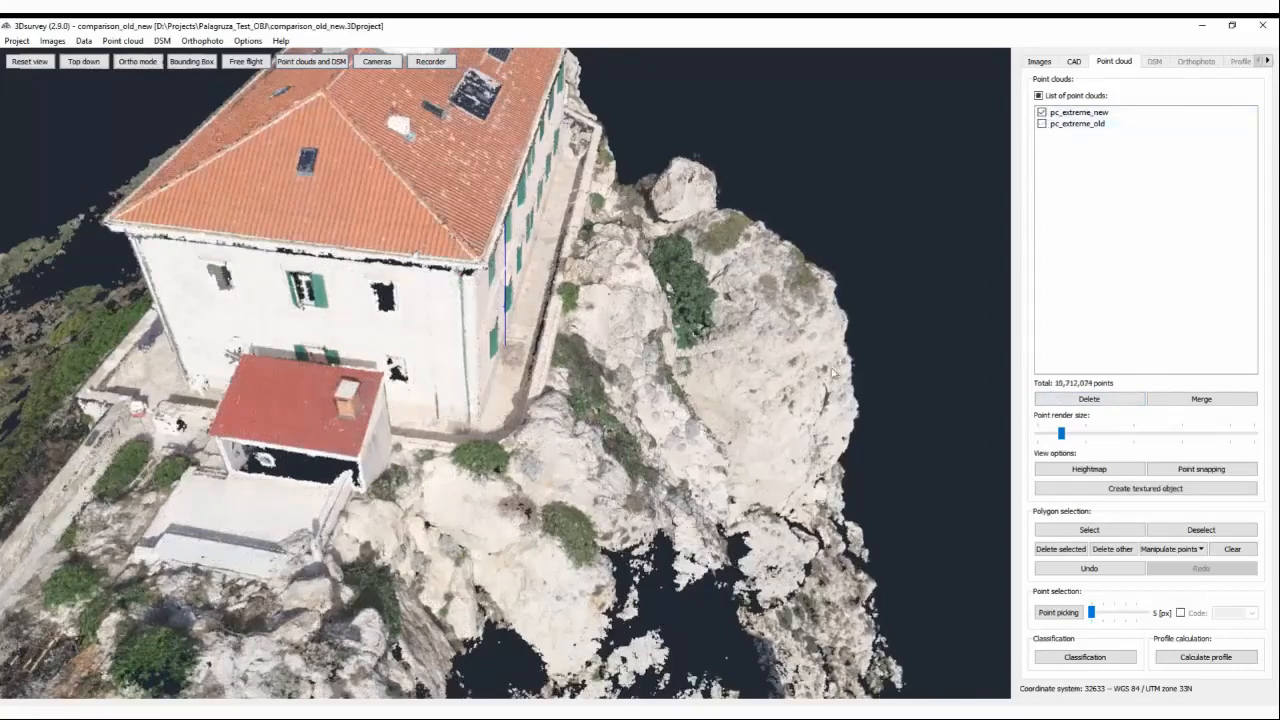
drag(820, 259, 660, 269)
scroll(660, 269, up, 4)
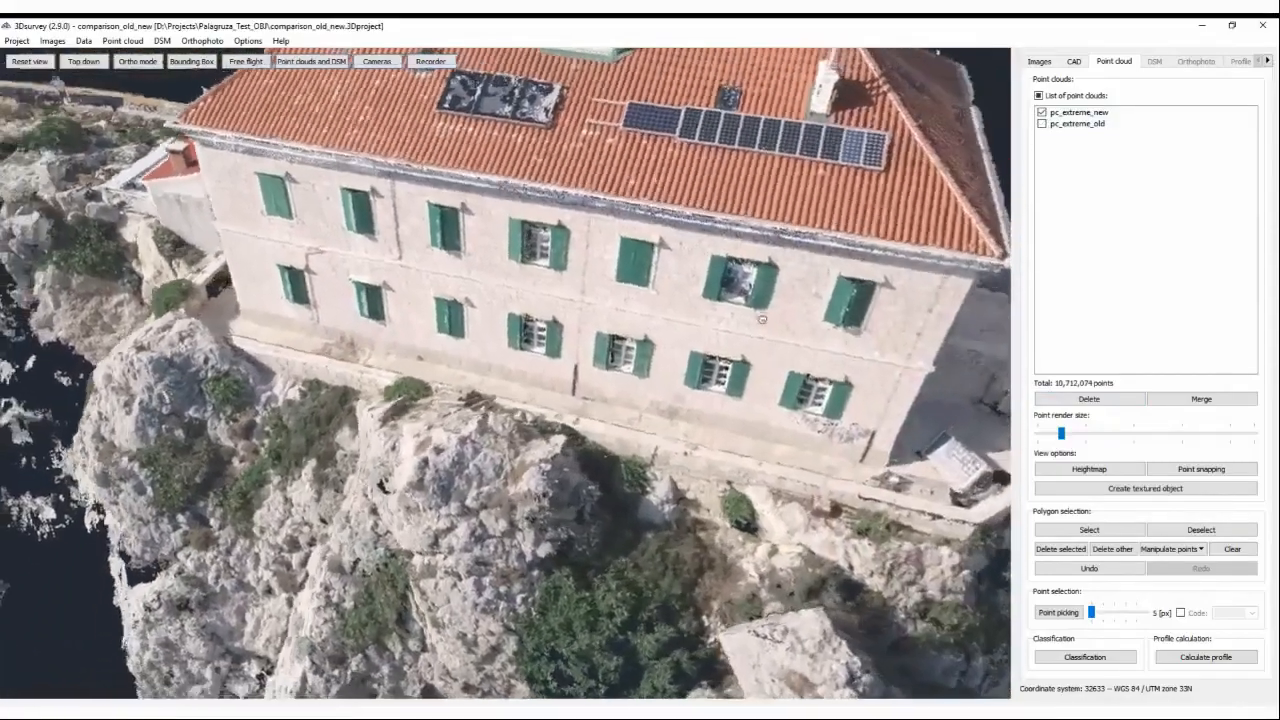
drag(762, 319, 935, 420)
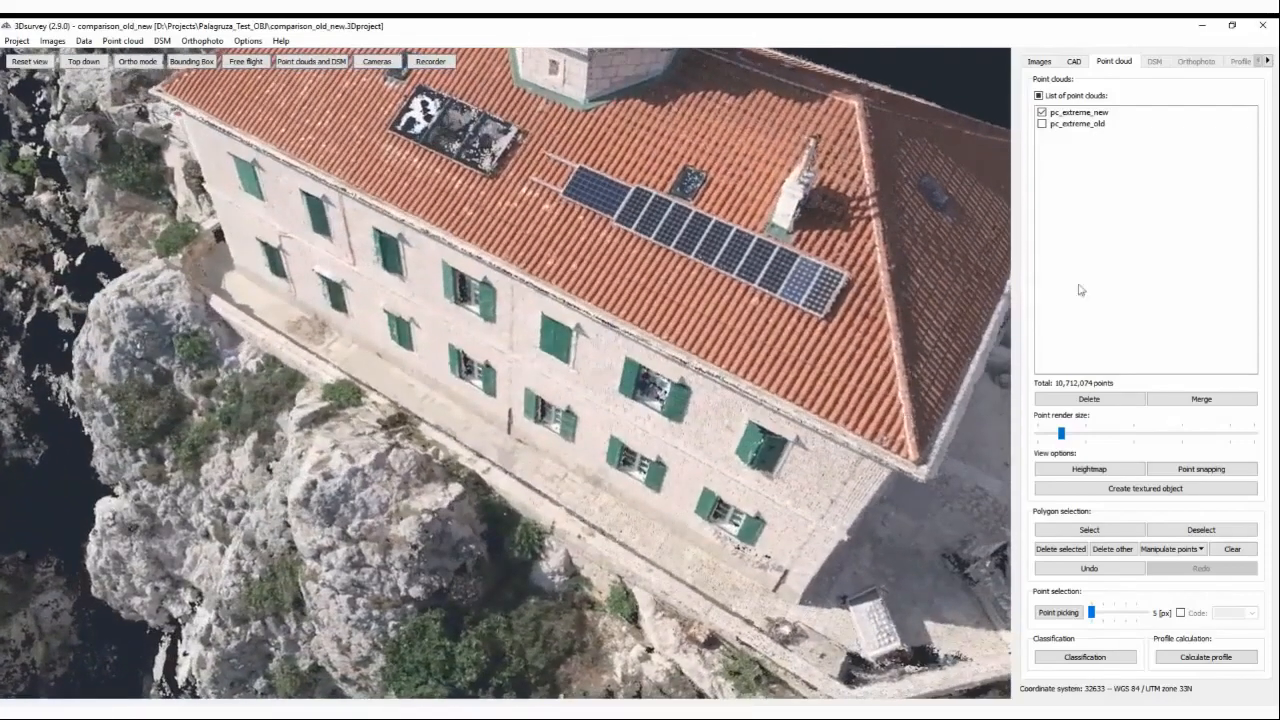
Display pc_extreme_old instead of pc_extreme_new and examine the roof, cliff and end wall with the red-roofed annex
click(1042, 123)
click(1042, 112)
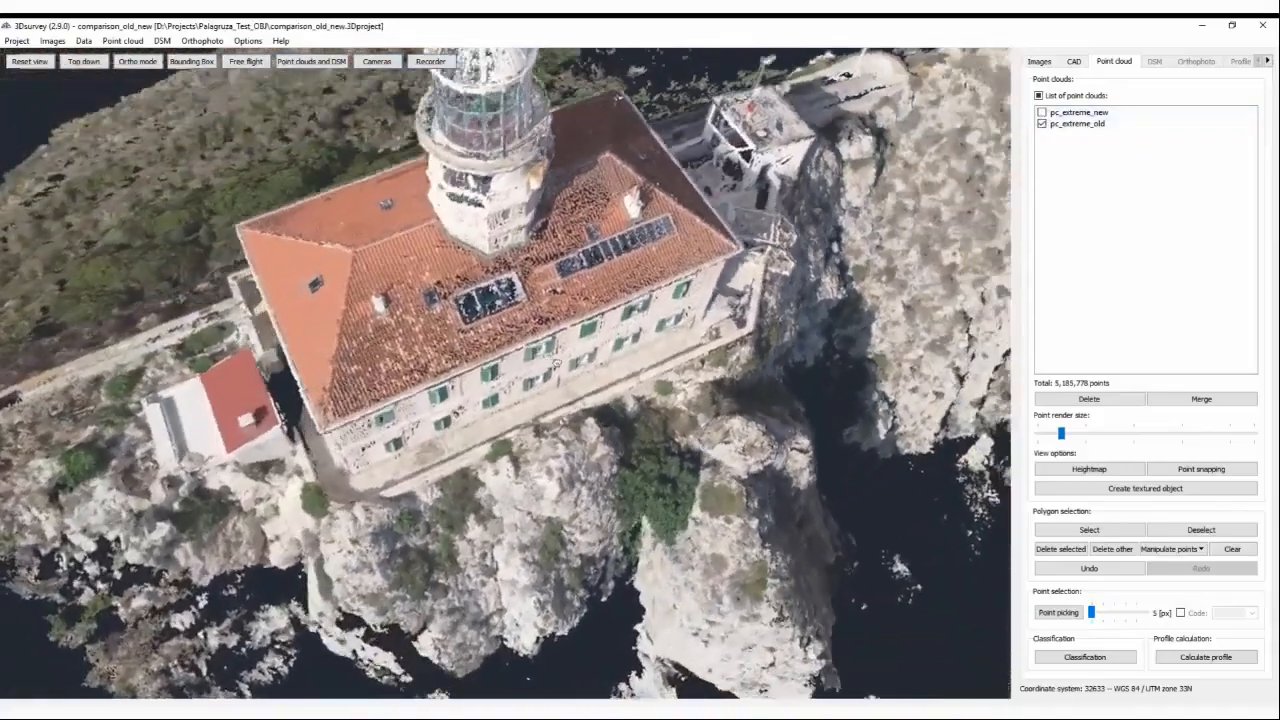
drag(557, 364, 722, 296)
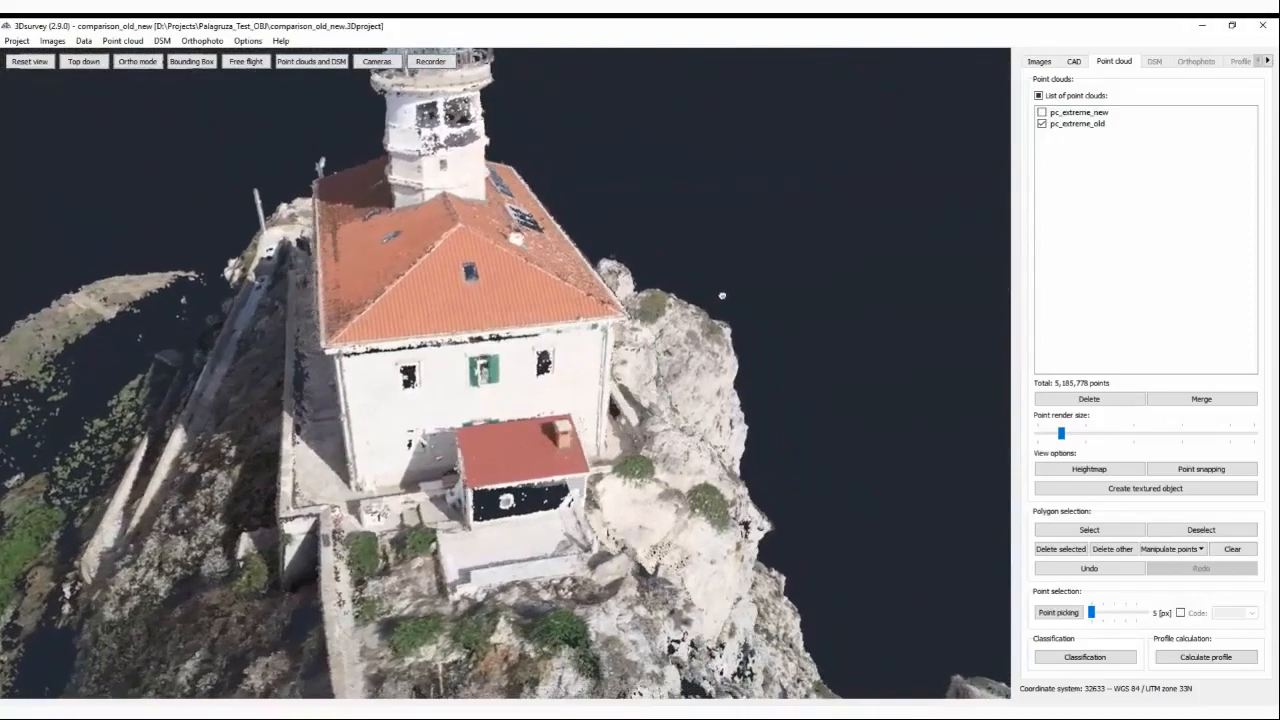
scroll(563, 428, up, 3)
Switch the display back to pc_extreme_new and inspect the roof tiles, tower and both long facades
click(1042, 112)
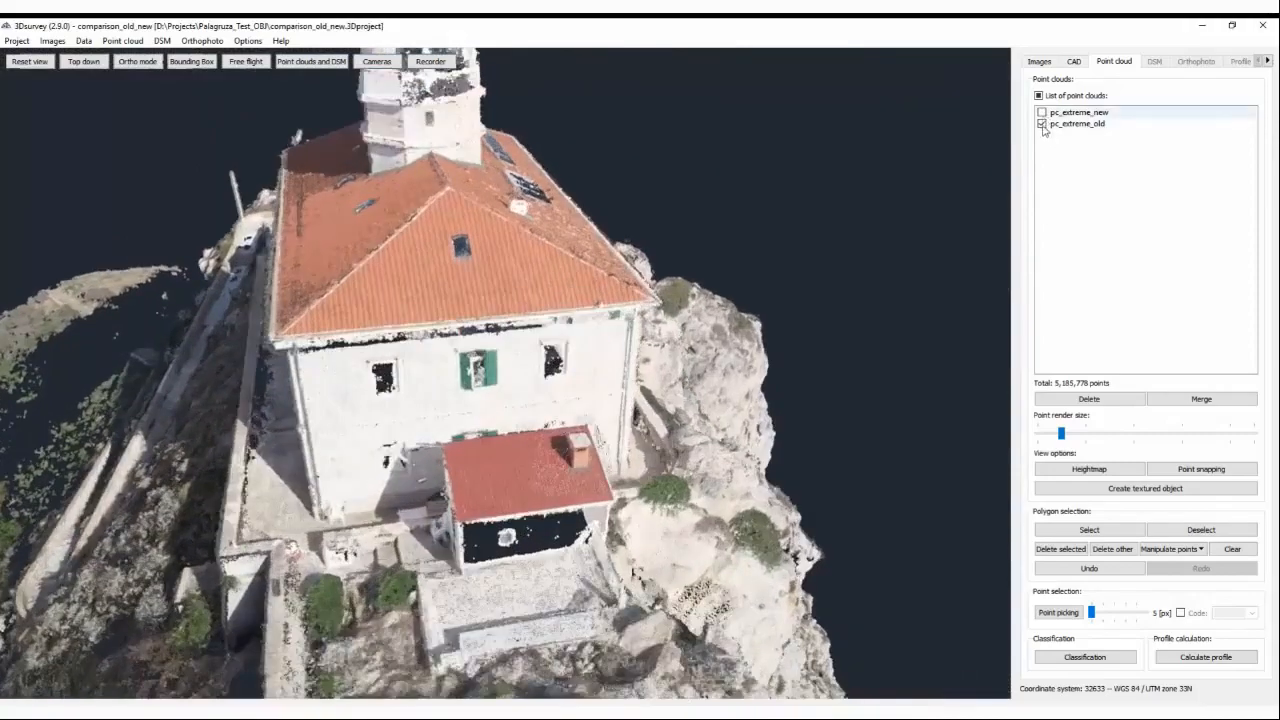
click(1042, 124)
drag(350, 460, 553, 471)
scroll(499, 396, up, 2)
scroll(505, 407, up, 3)
scroll(647, 402, down, 4)
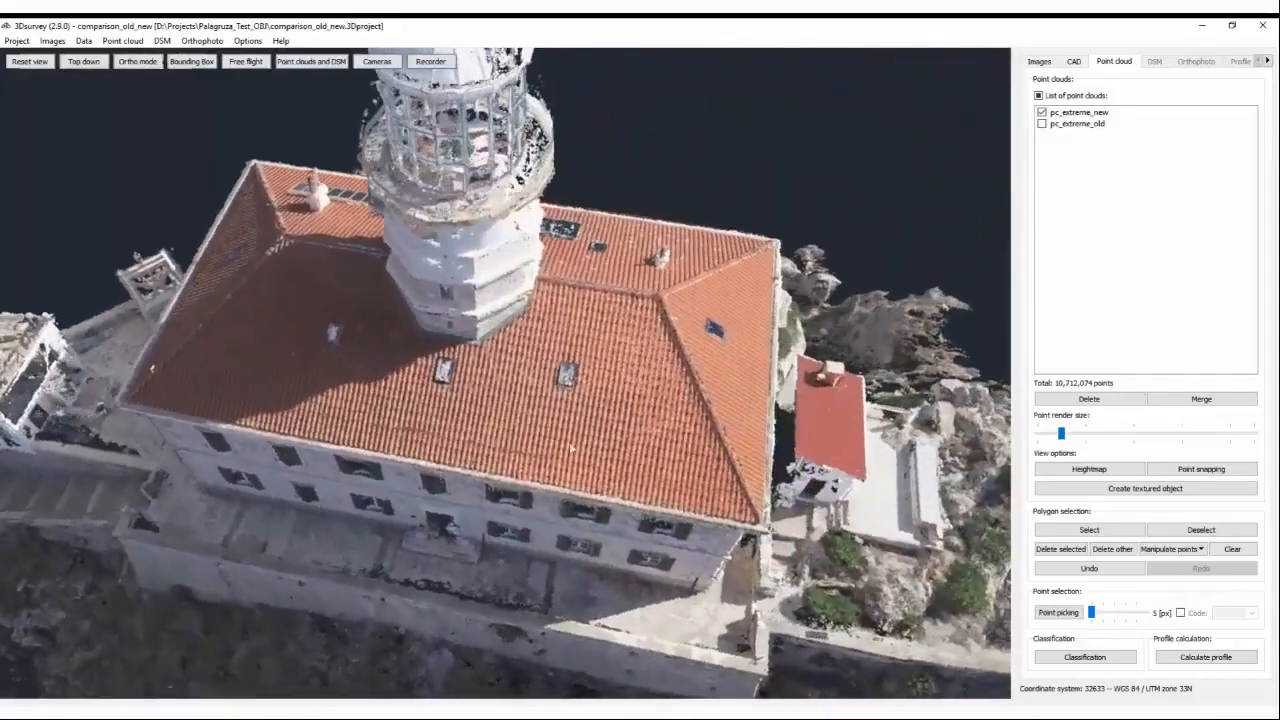
drag(651, 371, 388, 340)
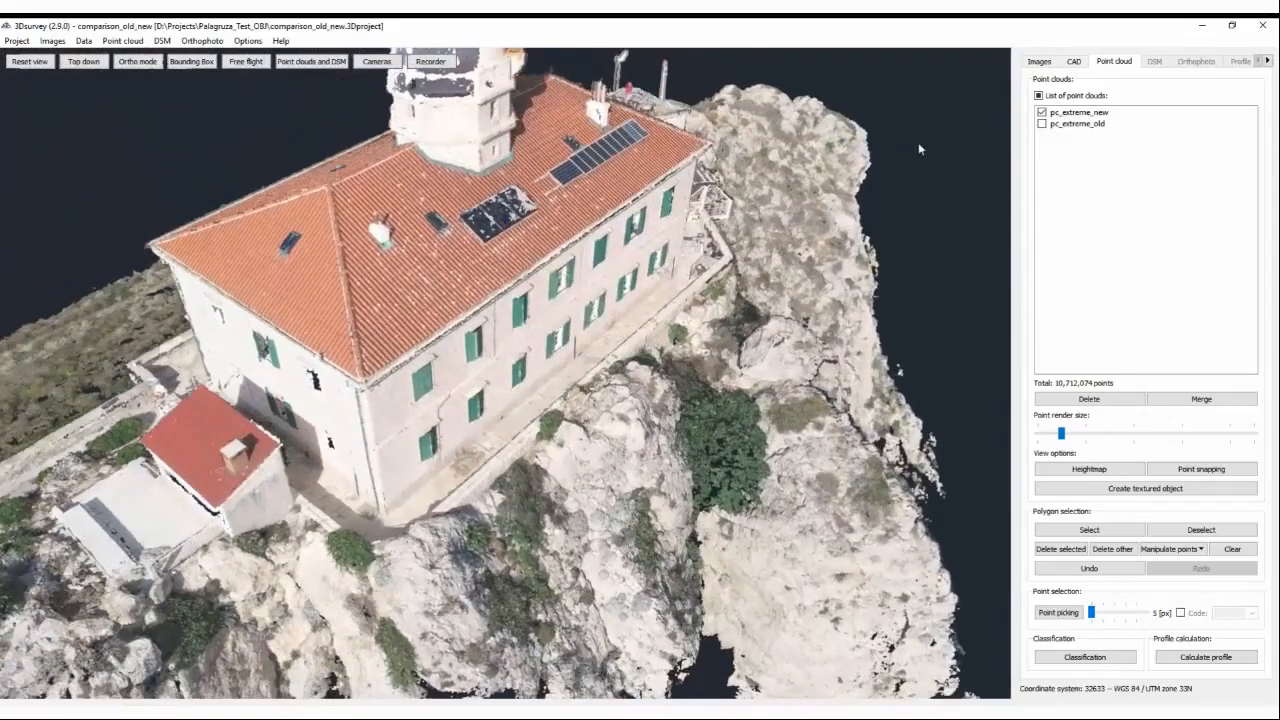
Show only pc_extreme_old again and examine the roof and annex end from a raised angle
click(1042, 113)
drag(520, 335, 609, 372)
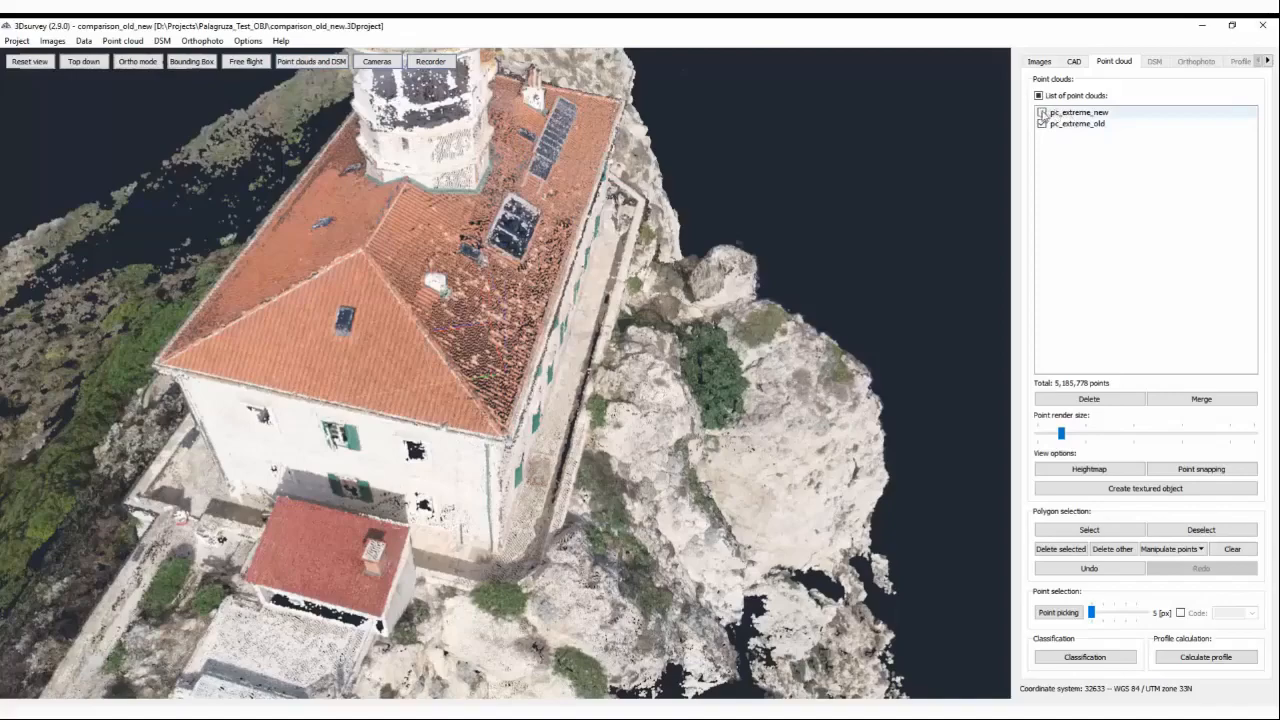
Leave only pc_extreme_new displayed and view the whole lighthouse and headland from the stairway end
click(1042, 124)
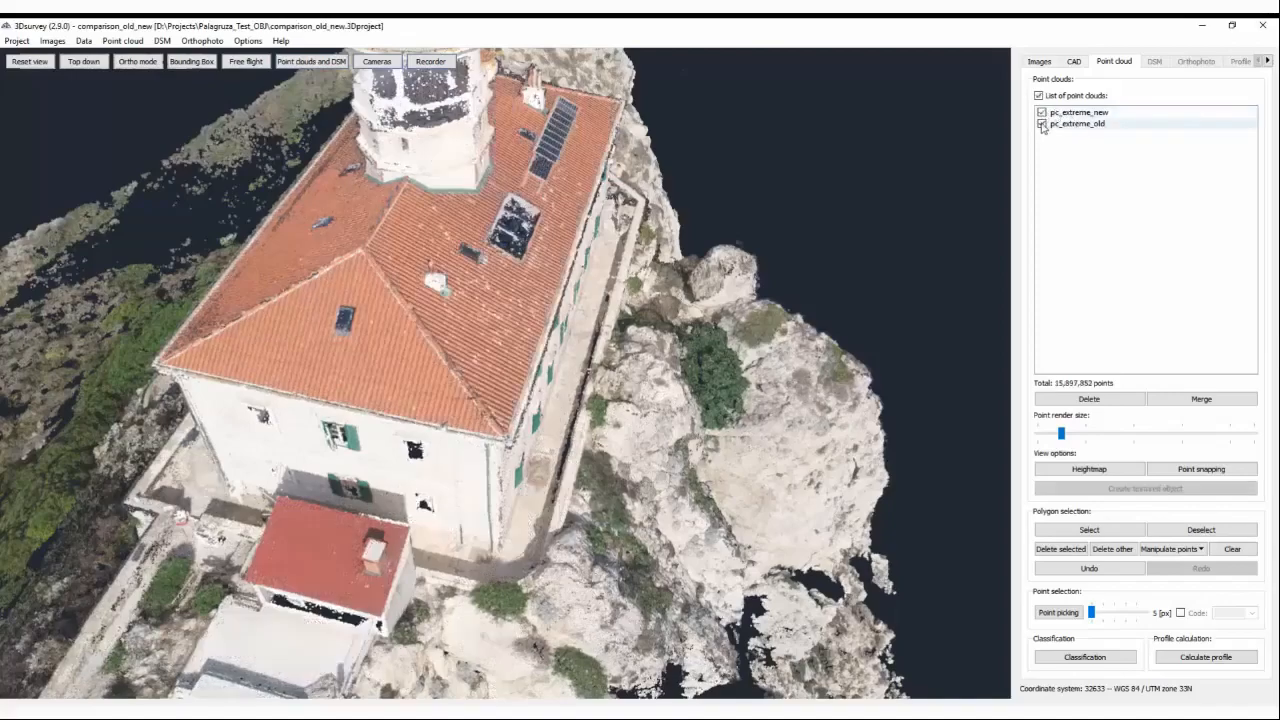
click(1042, 125)
drag(805, 293, 870, 307)
scroll(782, 321, down, 5)
drag(370, 440, 741, 396)
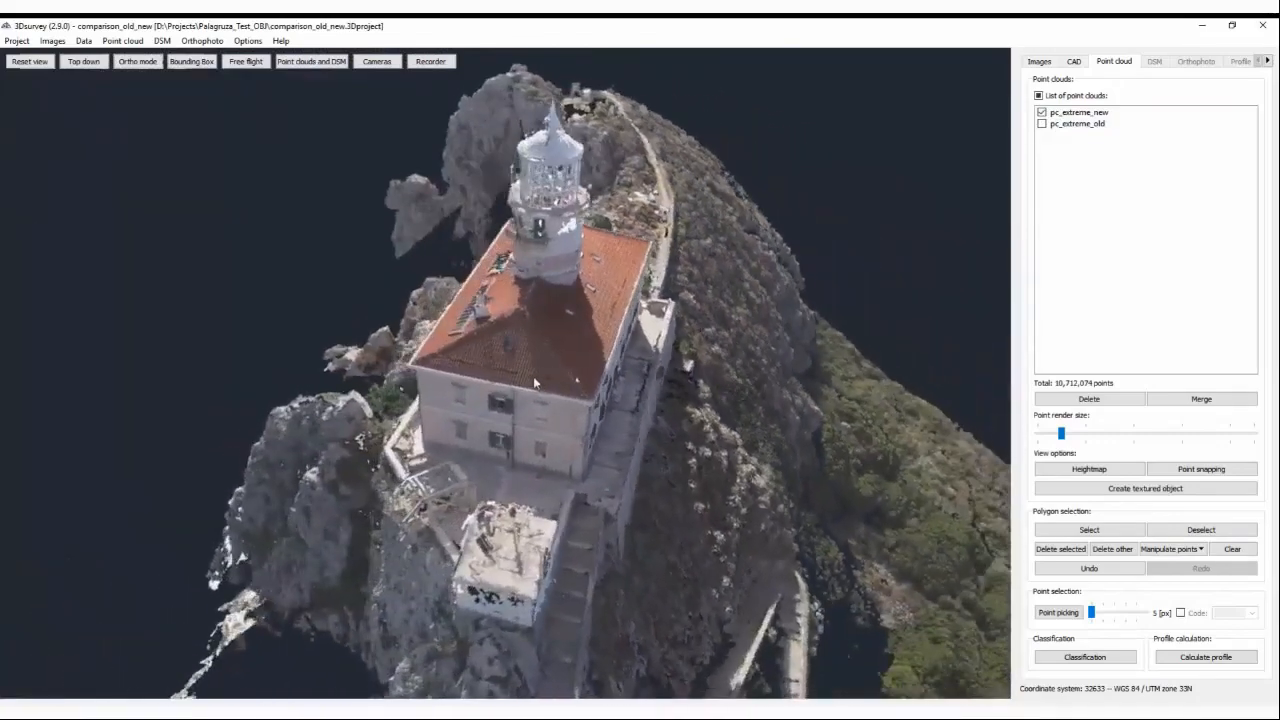
Examine the pc_extreme_new lighthouse around its solar-panel roof, long green-shuttered facade and red-roofed annex end
drag(410, 347, 540, 360)
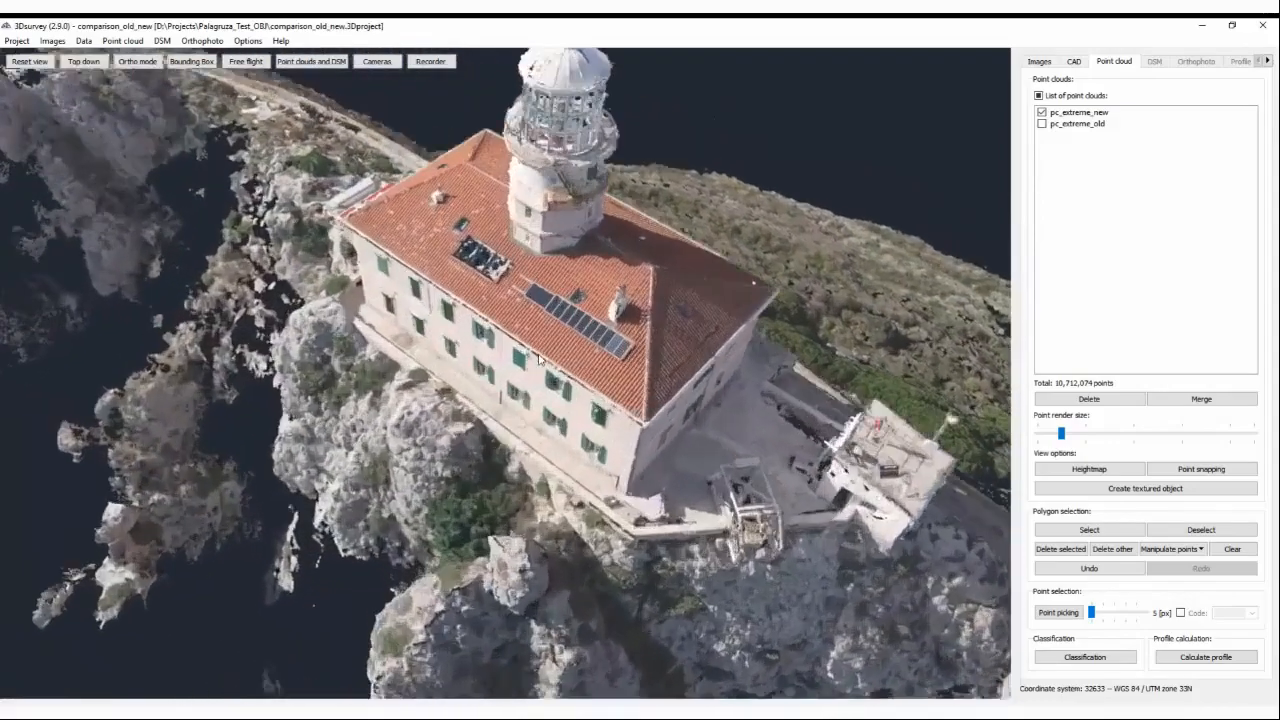
drag(391, 318, 531, 339)
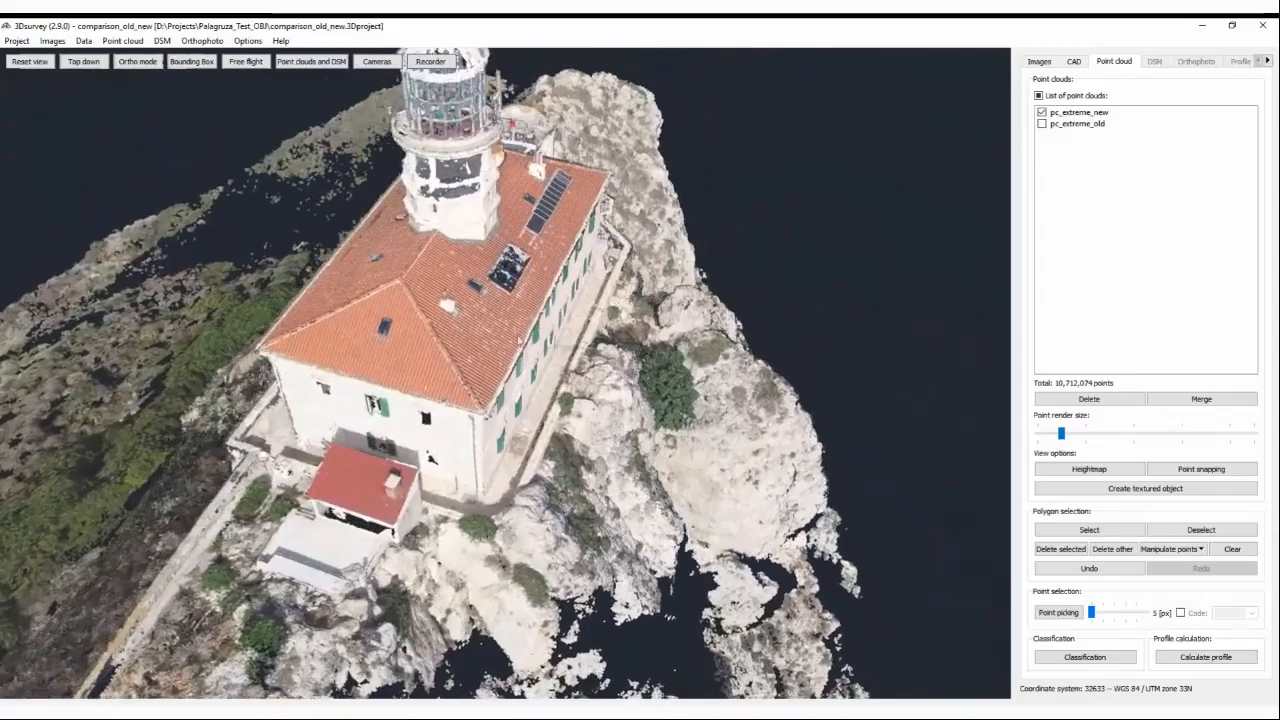
drag(400, 358, 582, 327)
Show only pc_extreme_old and look around the lighthouse building for comparison
click(1042, 123)
click(1042, 113)
drag(305, 412, 727, 410)
Restore pc_extreme_new as the only displayed cloud and view the whole lighthouse above the seaward cliffs
click(1042, 112)
click(1042, 123)
scroll(684, 462, down, 5)
drag(561, 532, 683, 489)
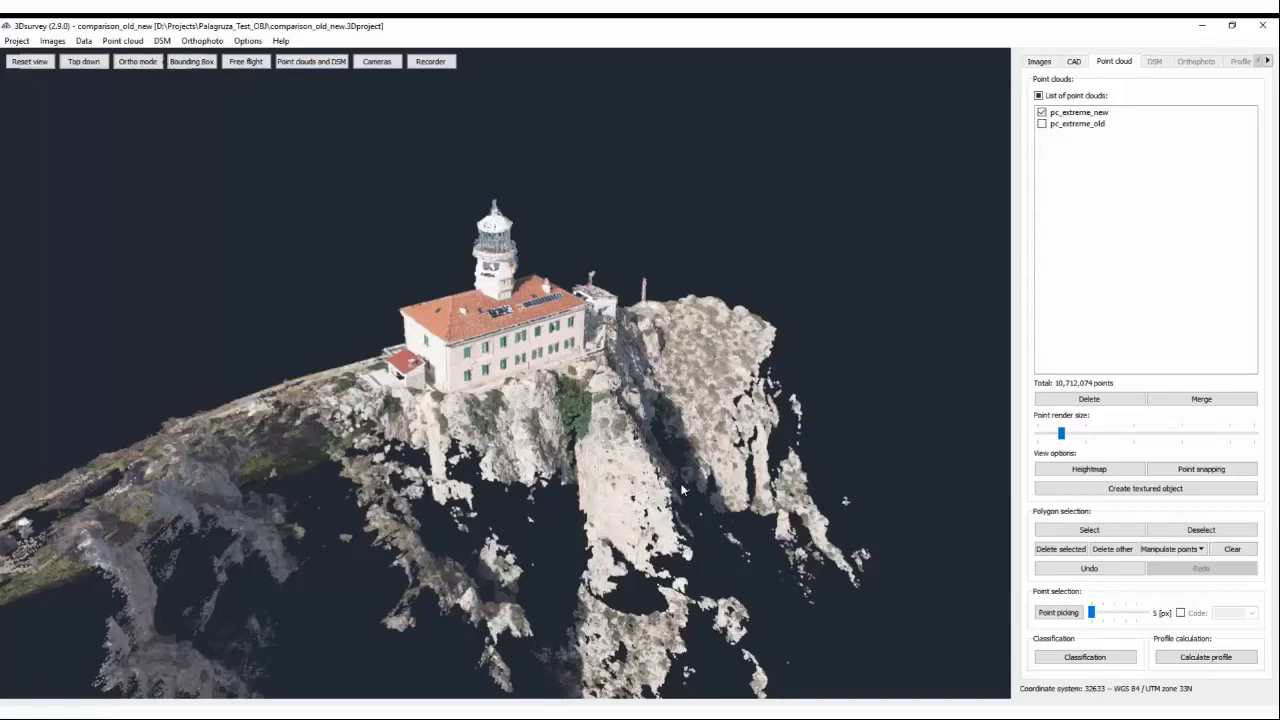
Examine the new cloud's lighthouse, cliffs, retaining wall, access paths and vegetated slope from all around the headland
drag(481, 493, 531, 480)
scroll(420, 398, up, 3)
drag(422, 398, 575, 438)
scroll(575, 438, down, 3)
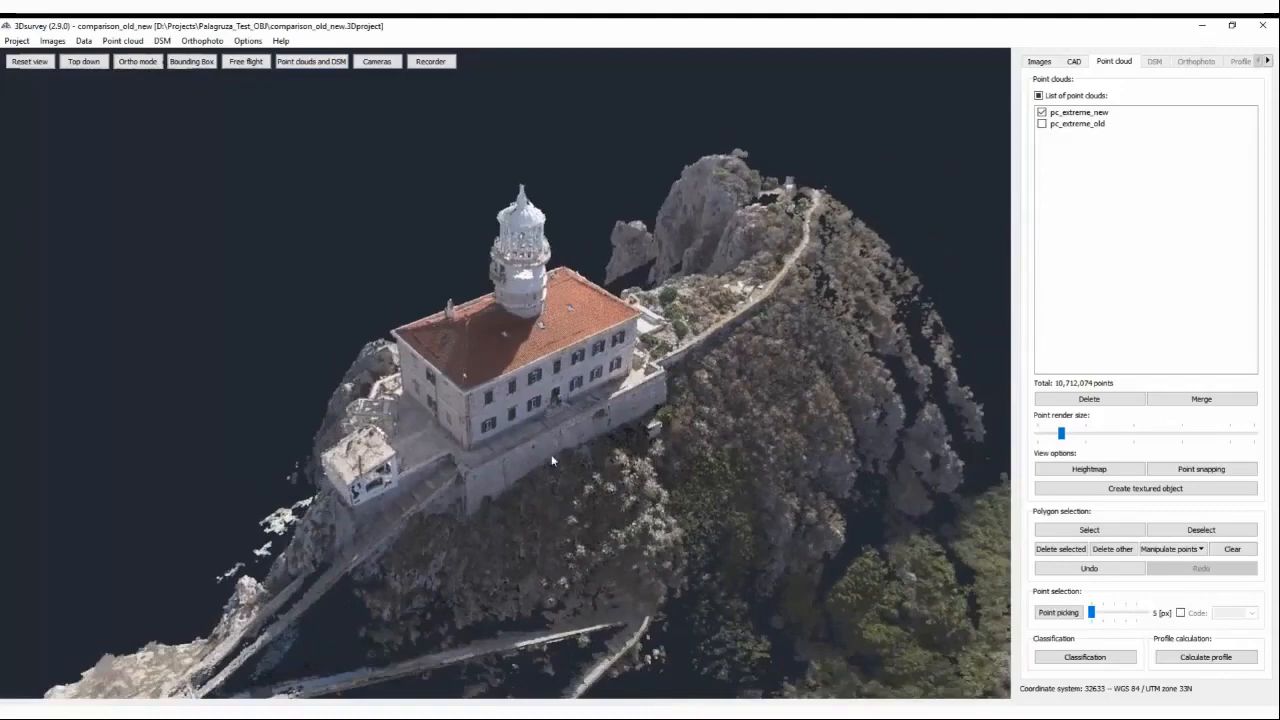
drag(325, 409, 470, 436)
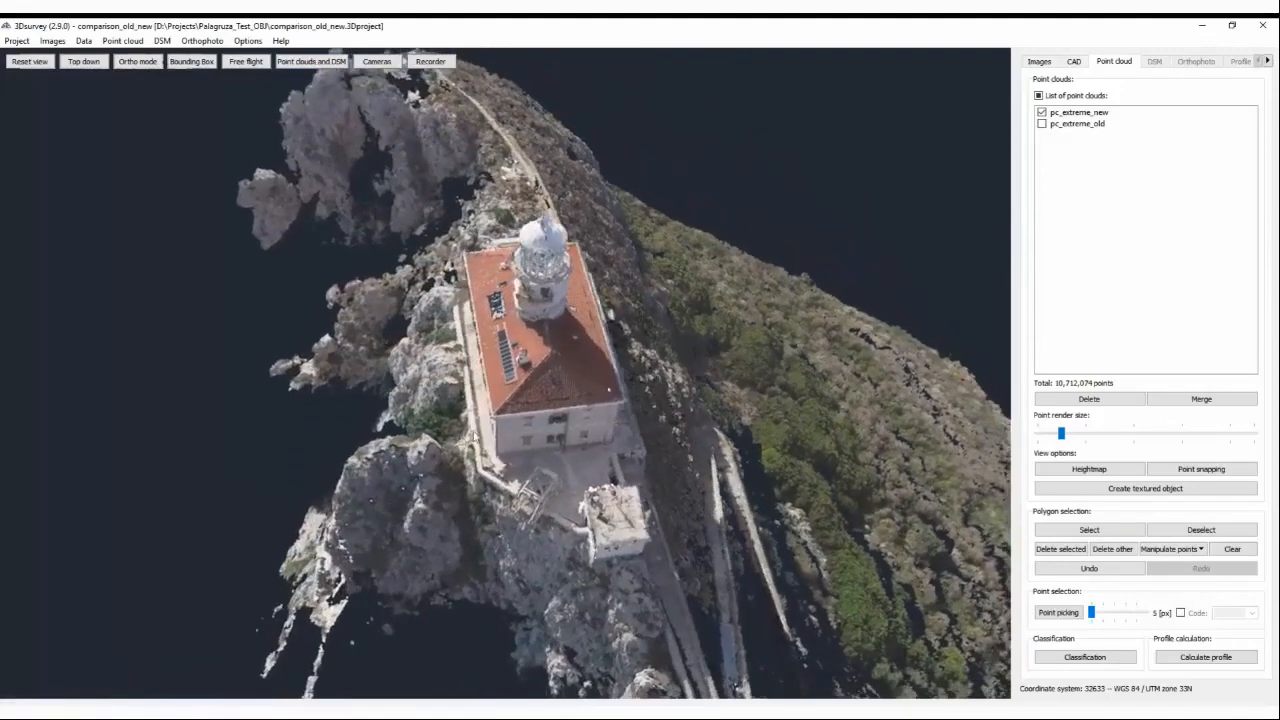
drag(412, 502, 576, 425)
scroll(574, 423, down, 4)
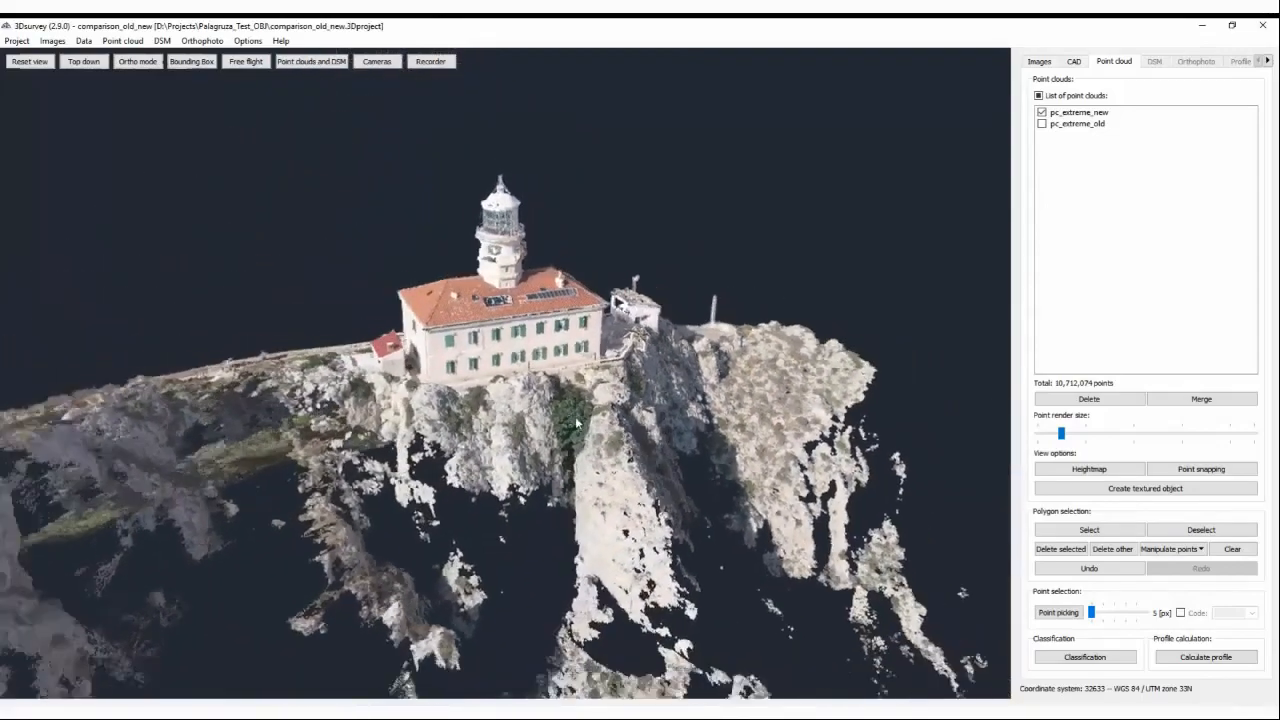
drag(366, 473, 637, 452)
scroll(637, 452, up, 2)
scroll(489, 458, up, 2)
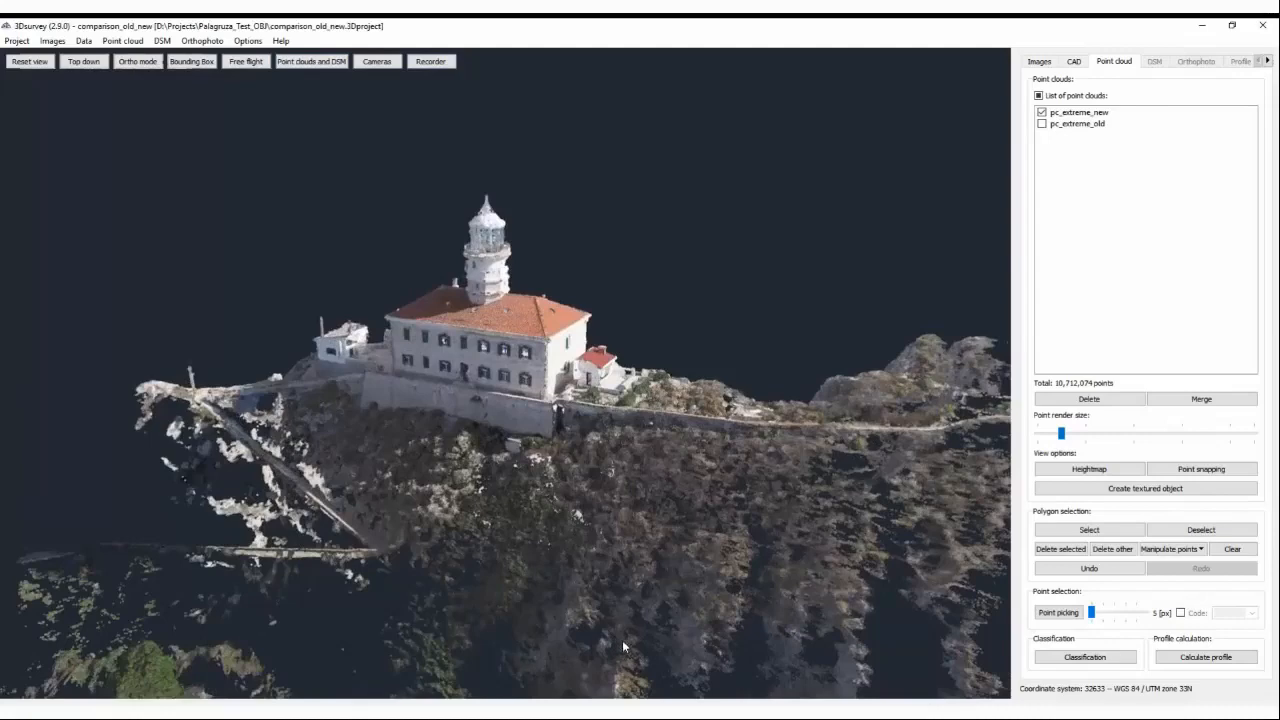
drag(500, 458, 566, 506)
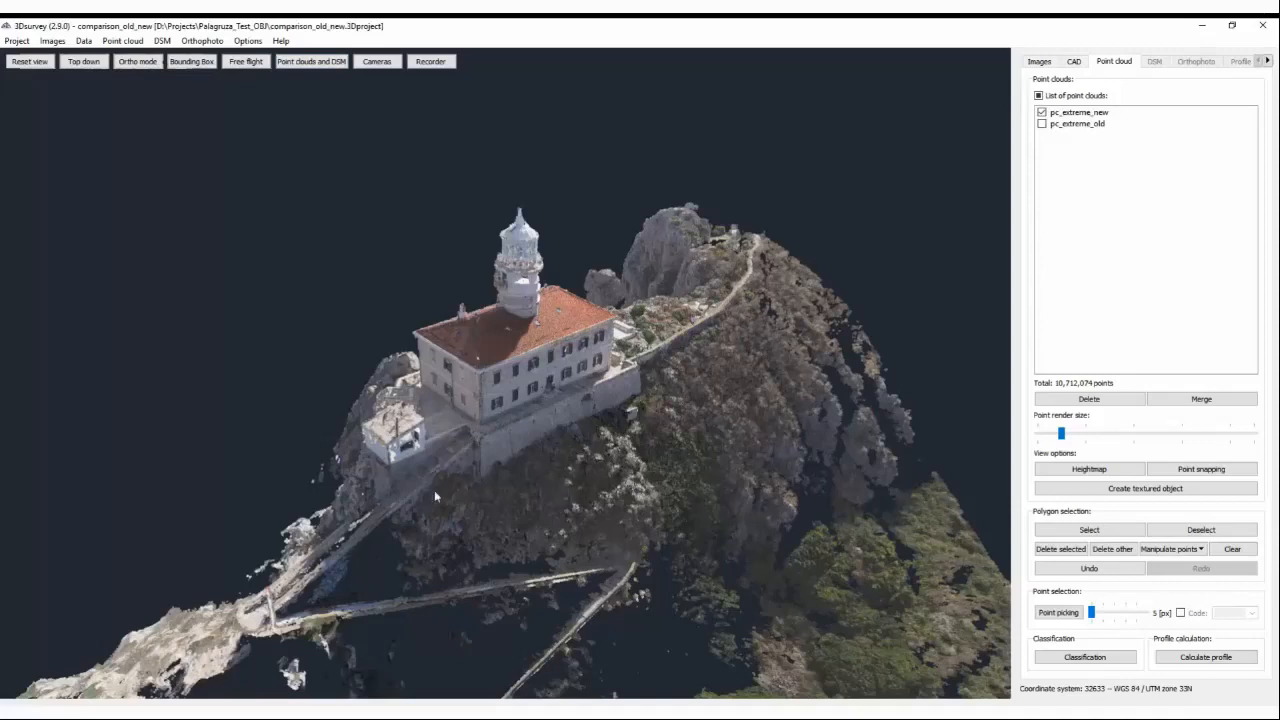
mouse_move(600, 710)
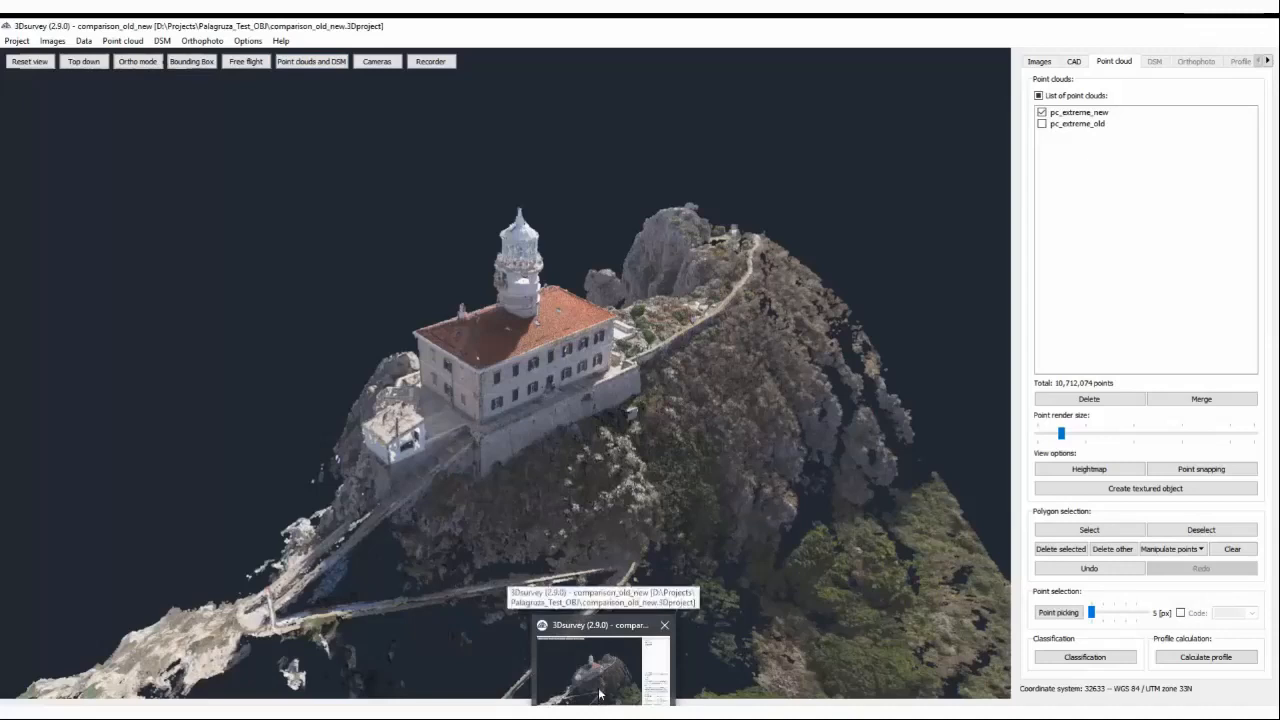
click(652, 712)
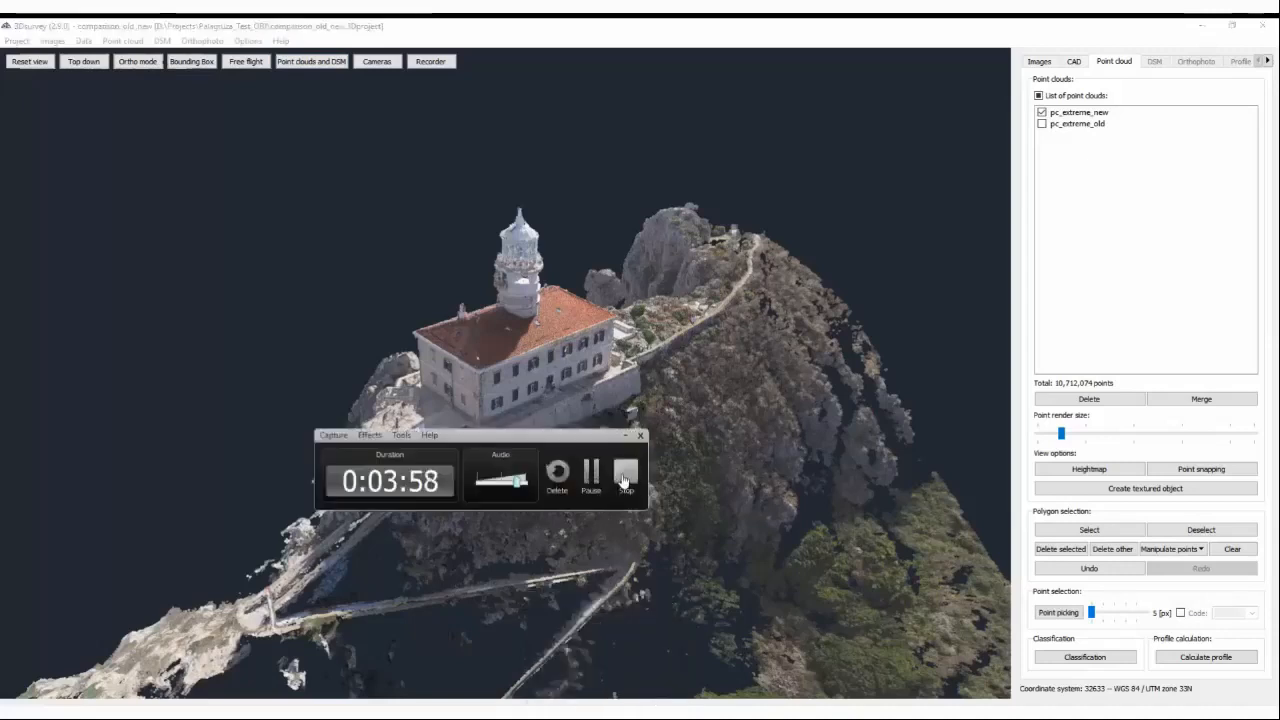